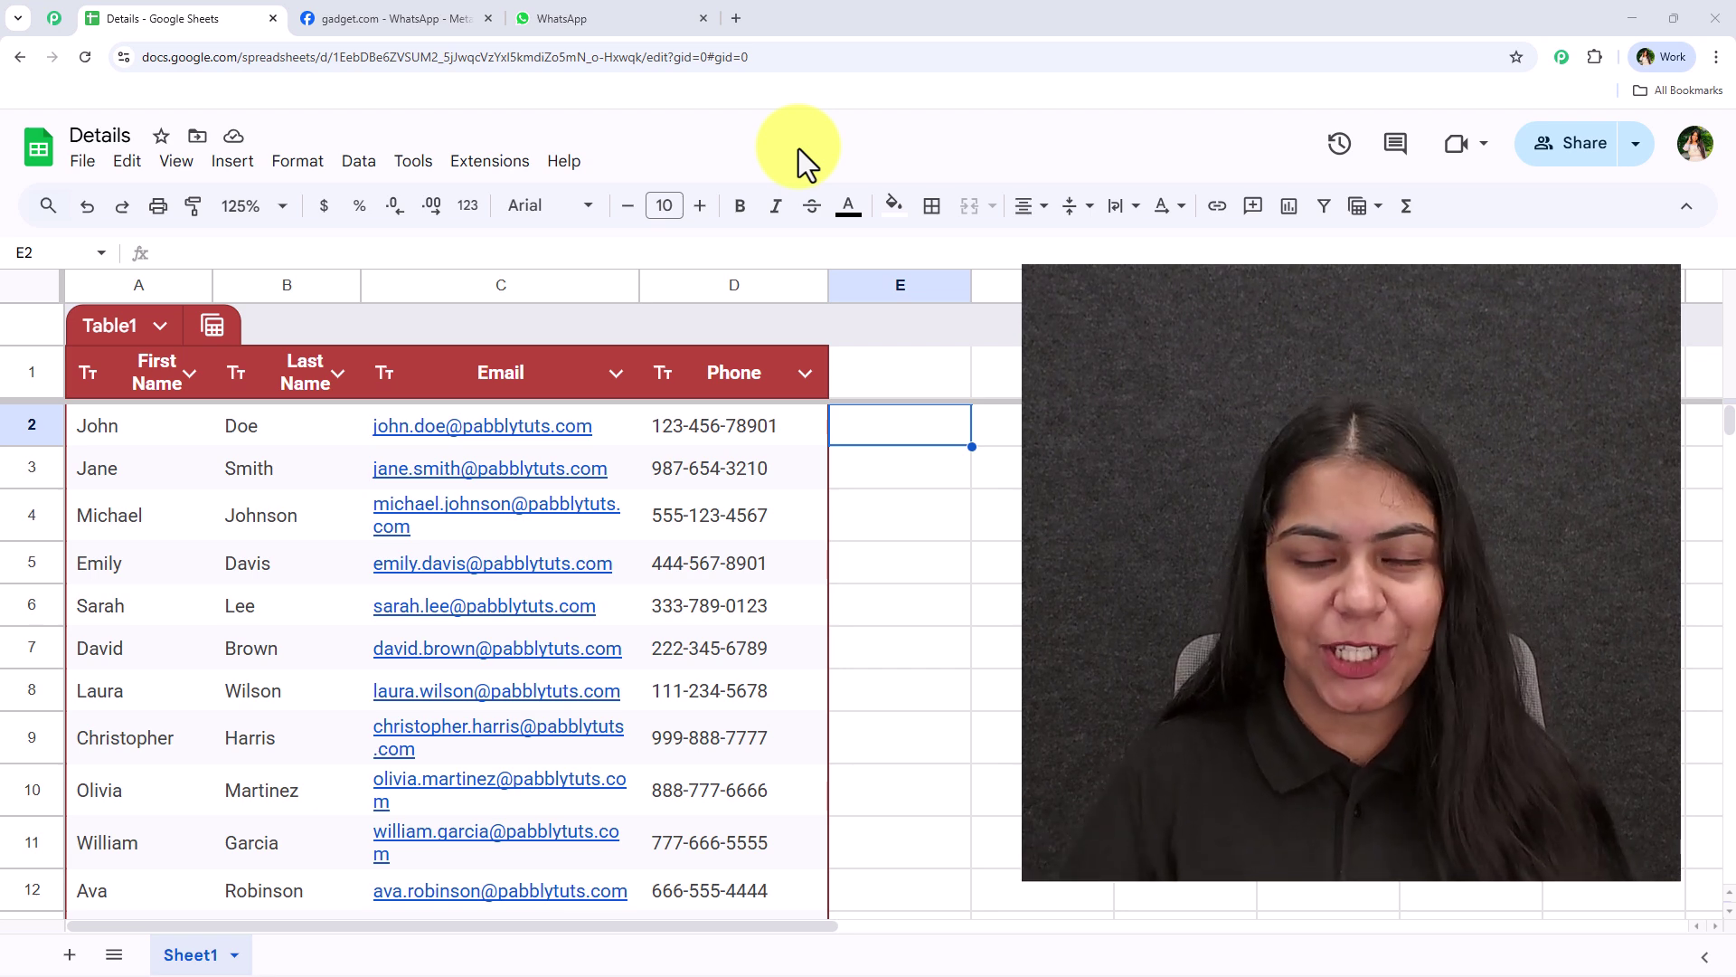
Send all rows of the Details sheet through Extensions > Pabbly Connect Webhooks > Send All Data
left_click(484, 165)
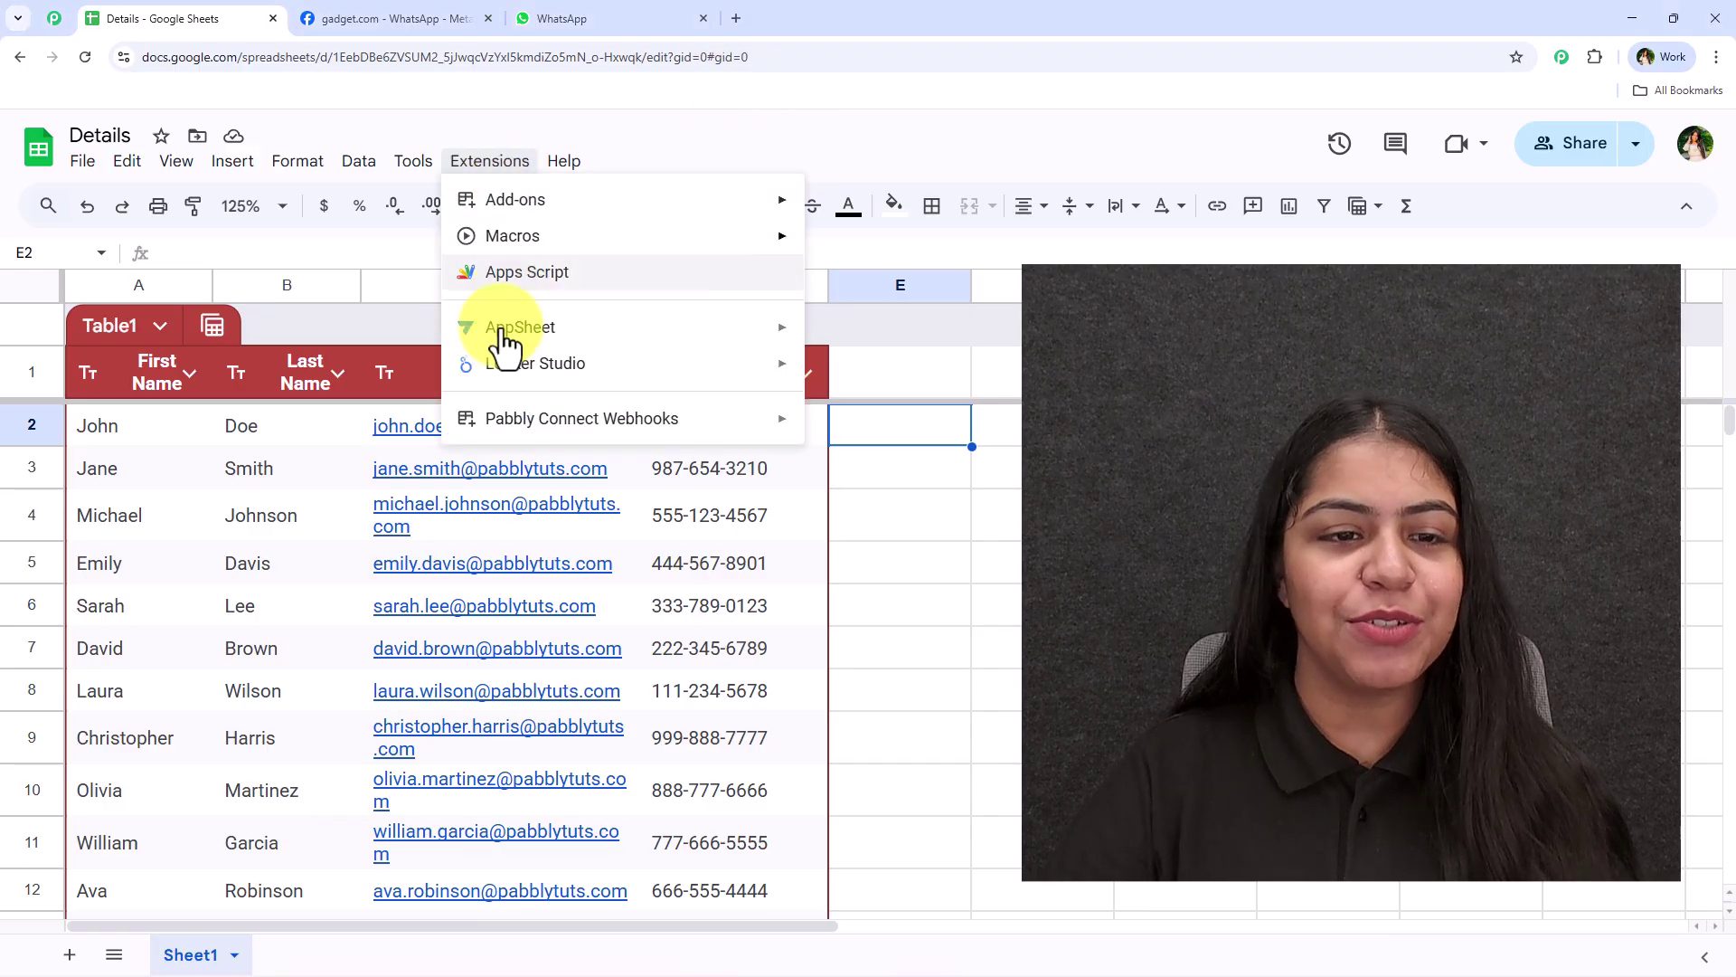
mouse_move(480, 425)
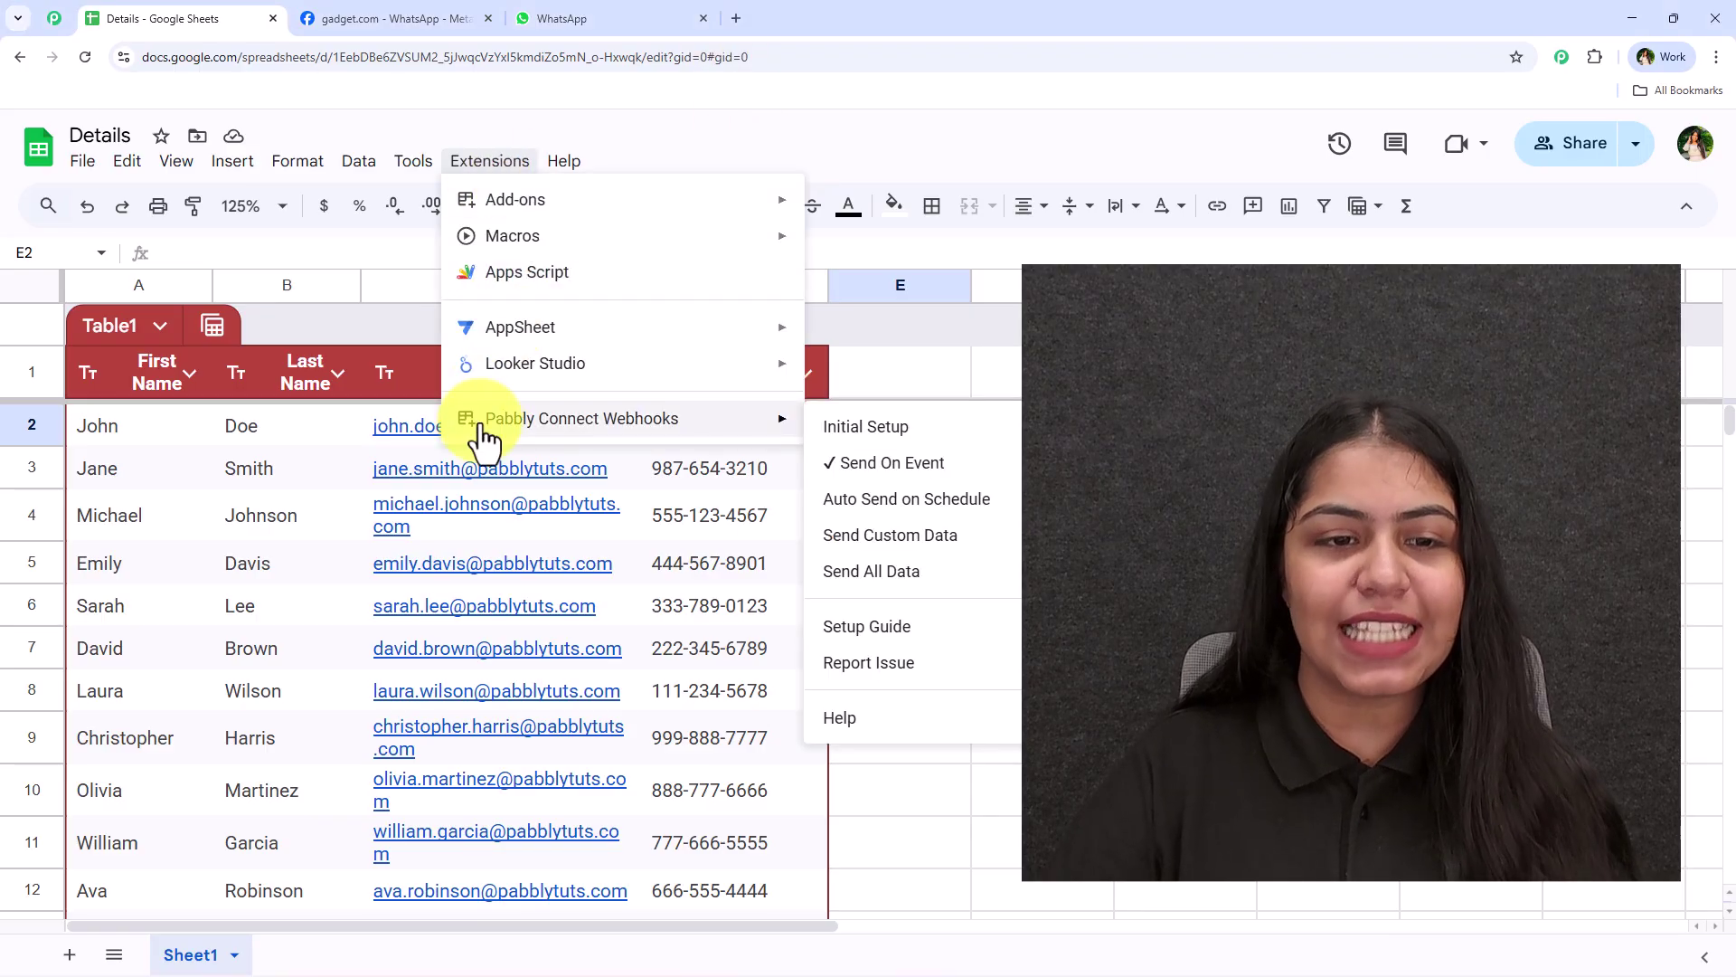
left_click(927, 584)
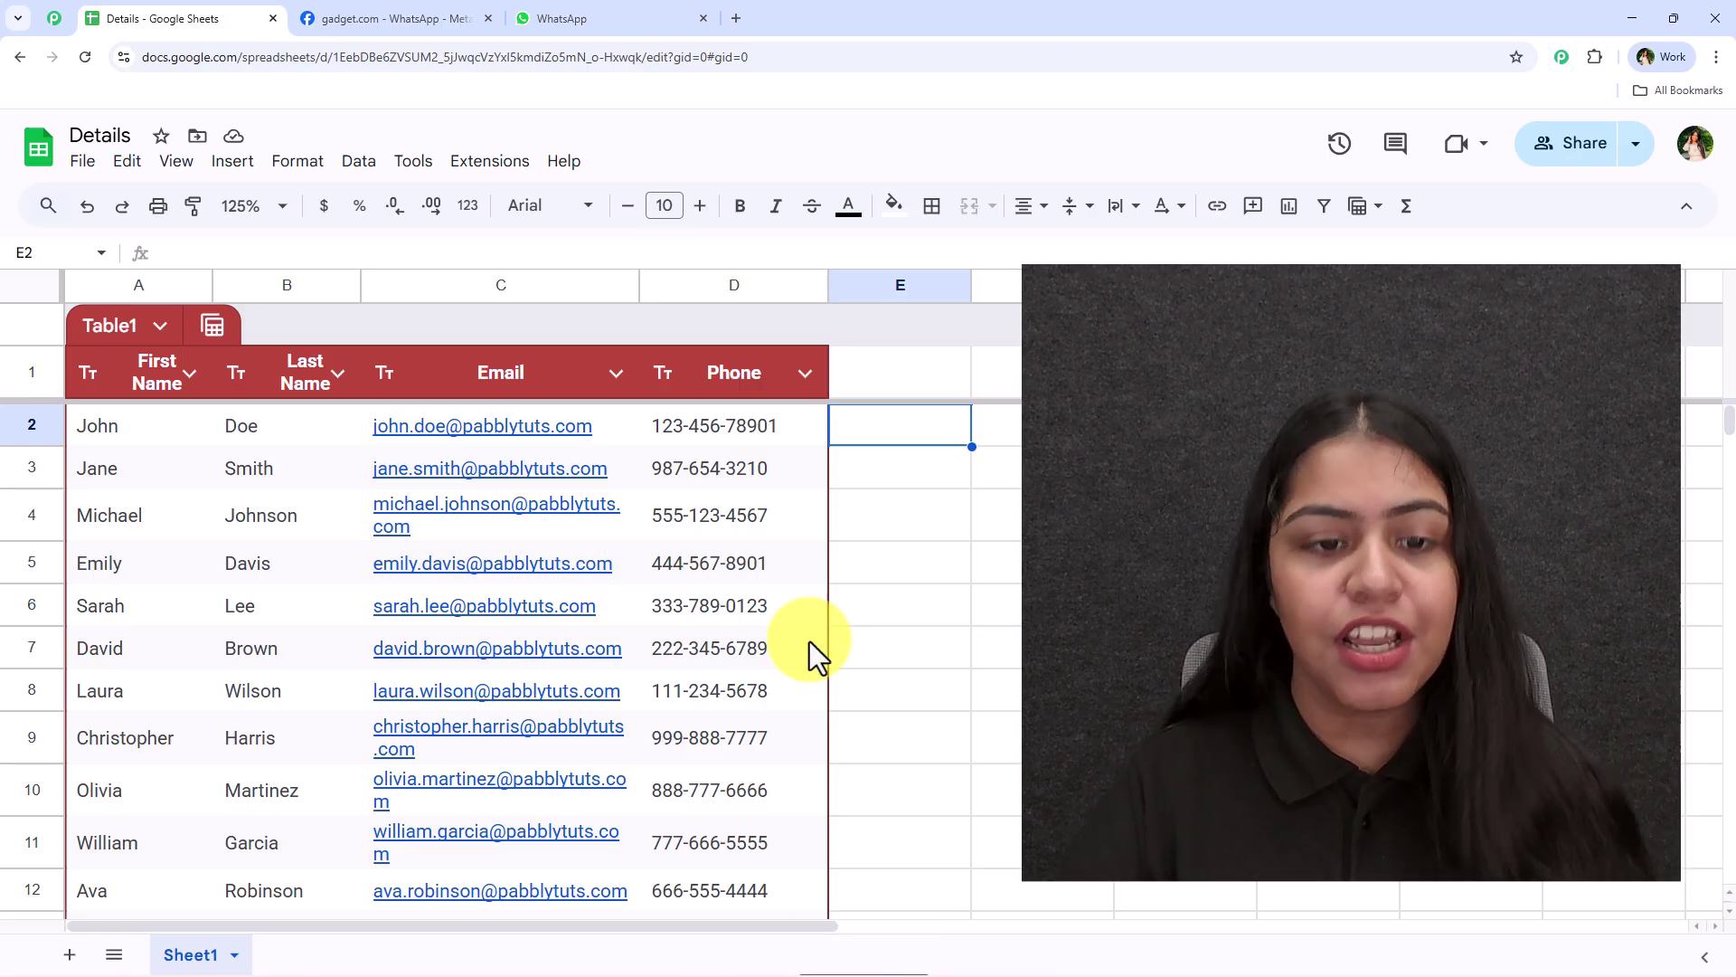
Select the phone numbers in column D, including D8 and the range D3:D10
left_click_drag(669, 425, 682, 740)
scroll(679, 738, "up", 3)
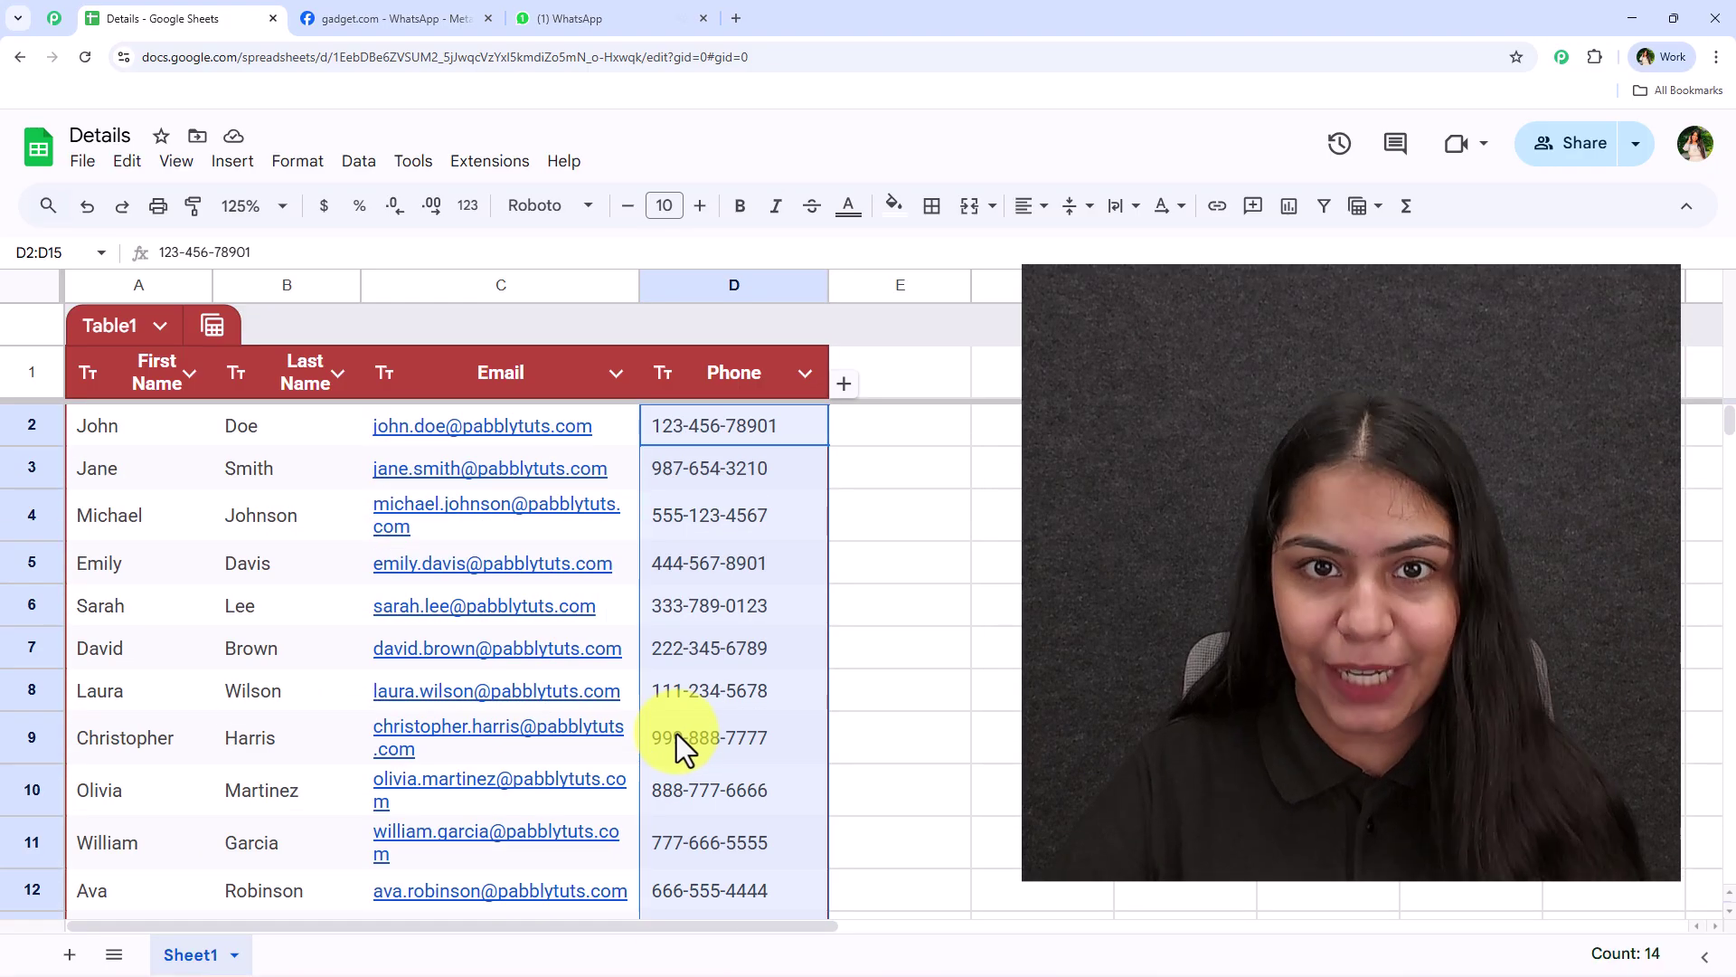
left_click(725, 691)
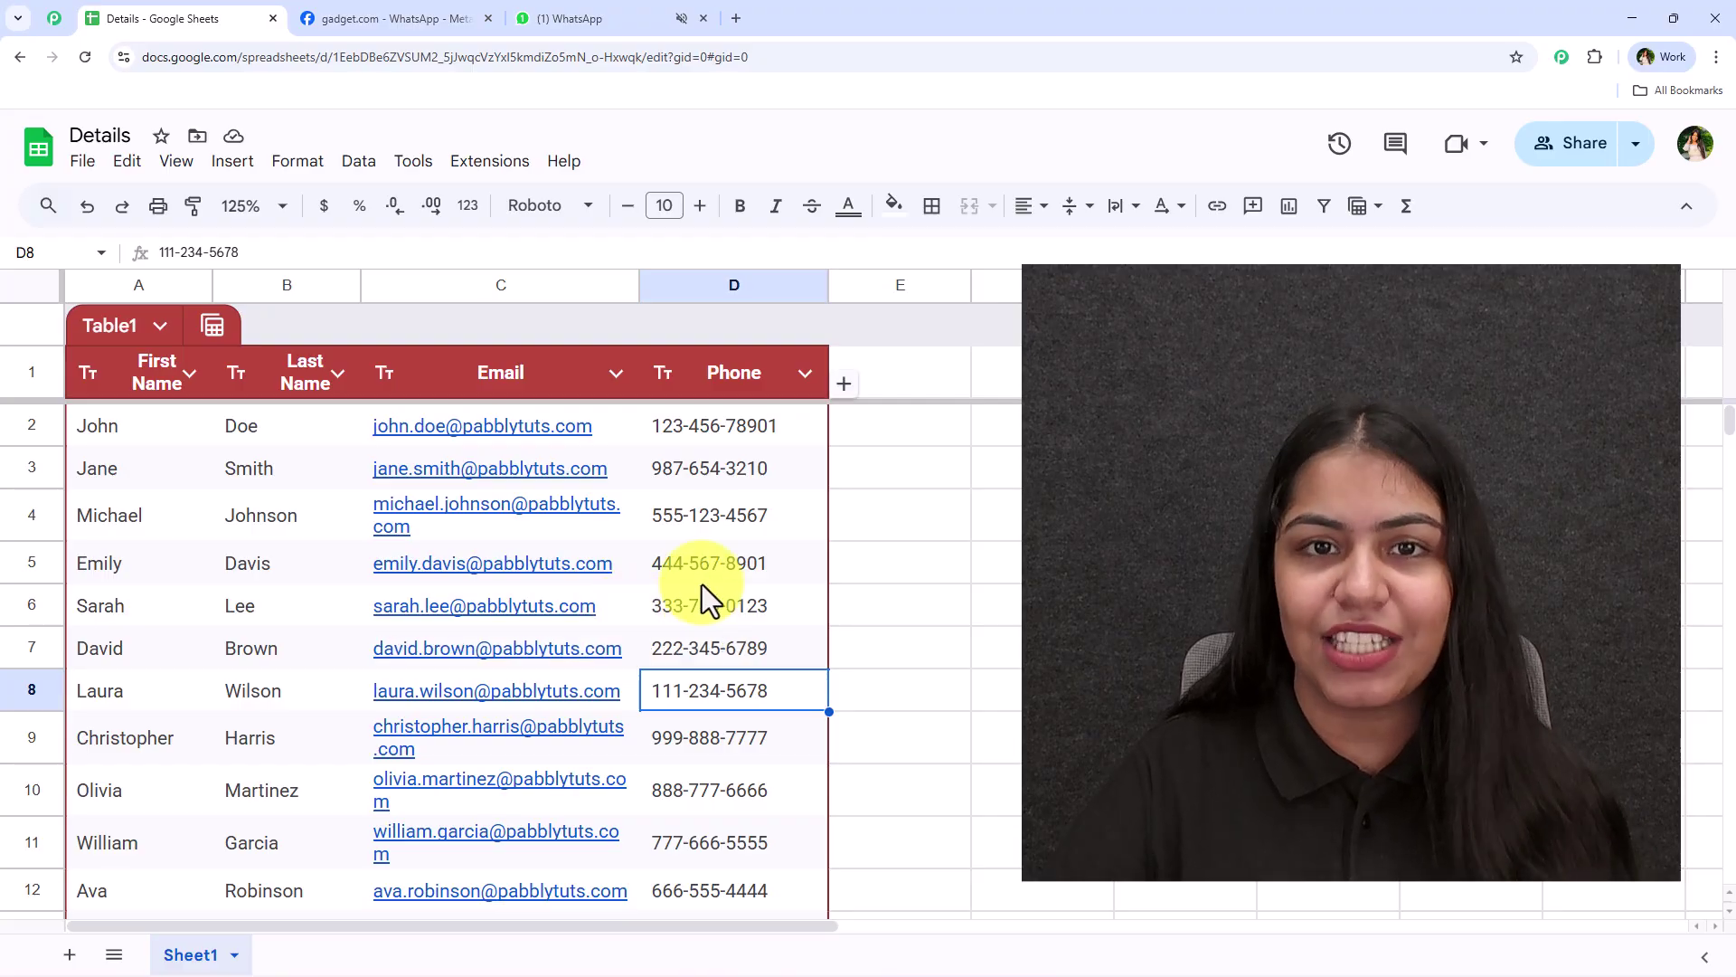
left_click_drag(707, 470, 728, 775)
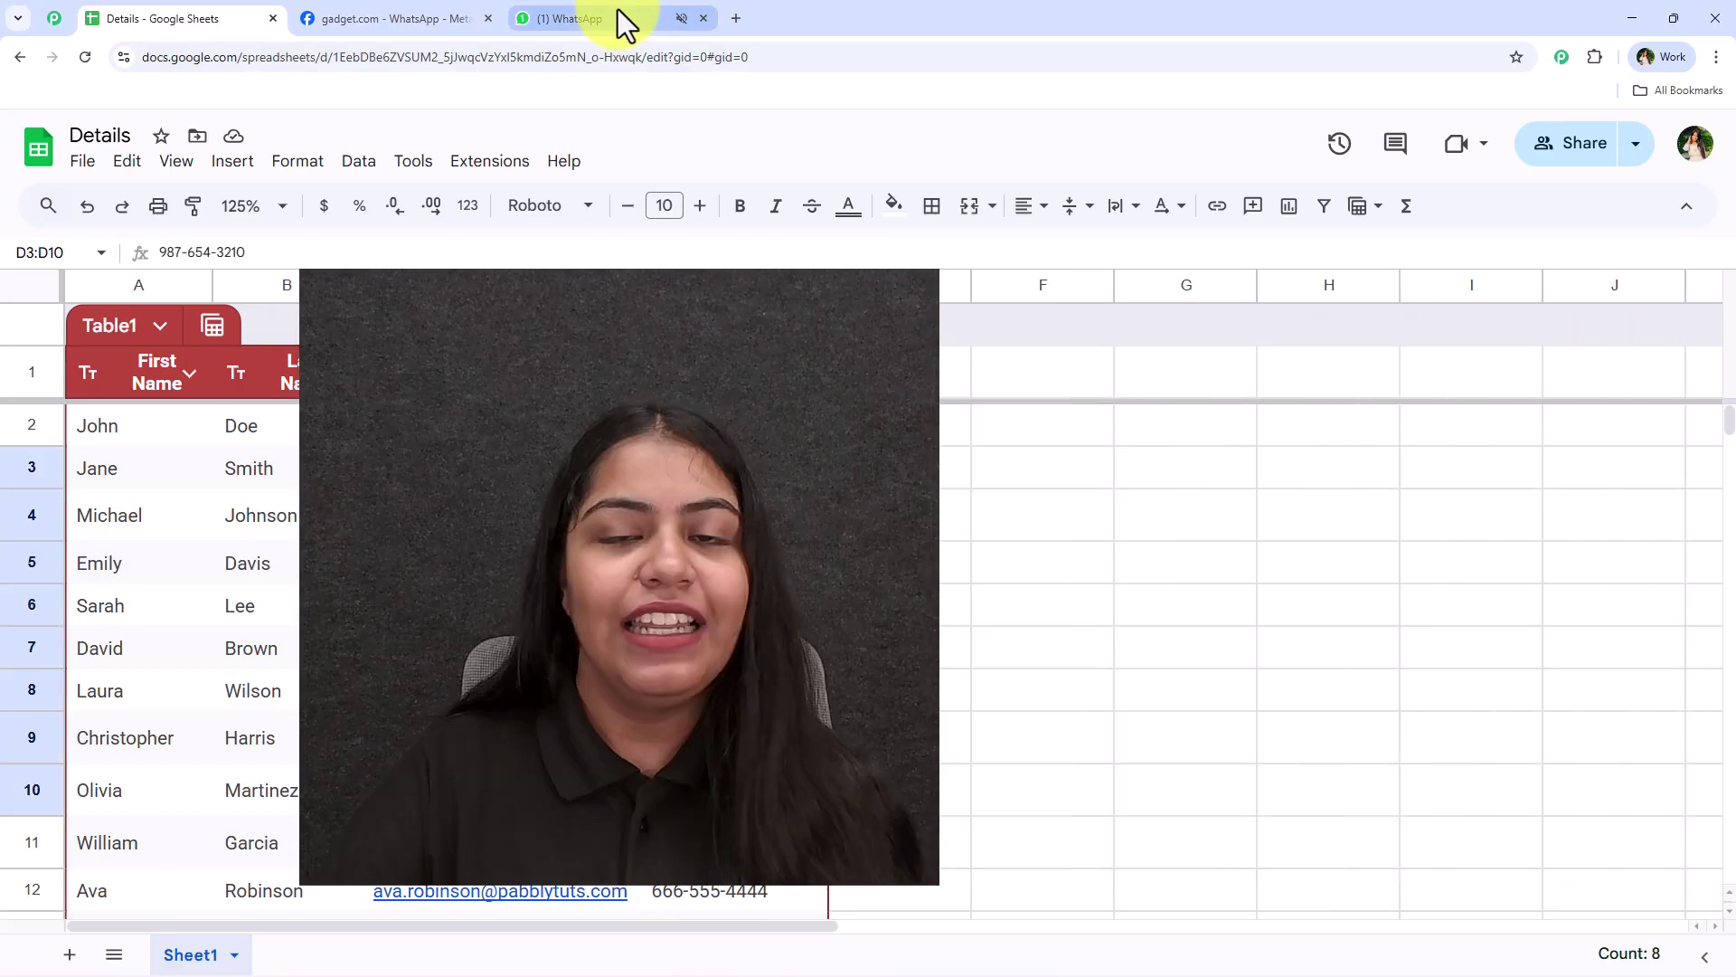
left_click(619, 14)
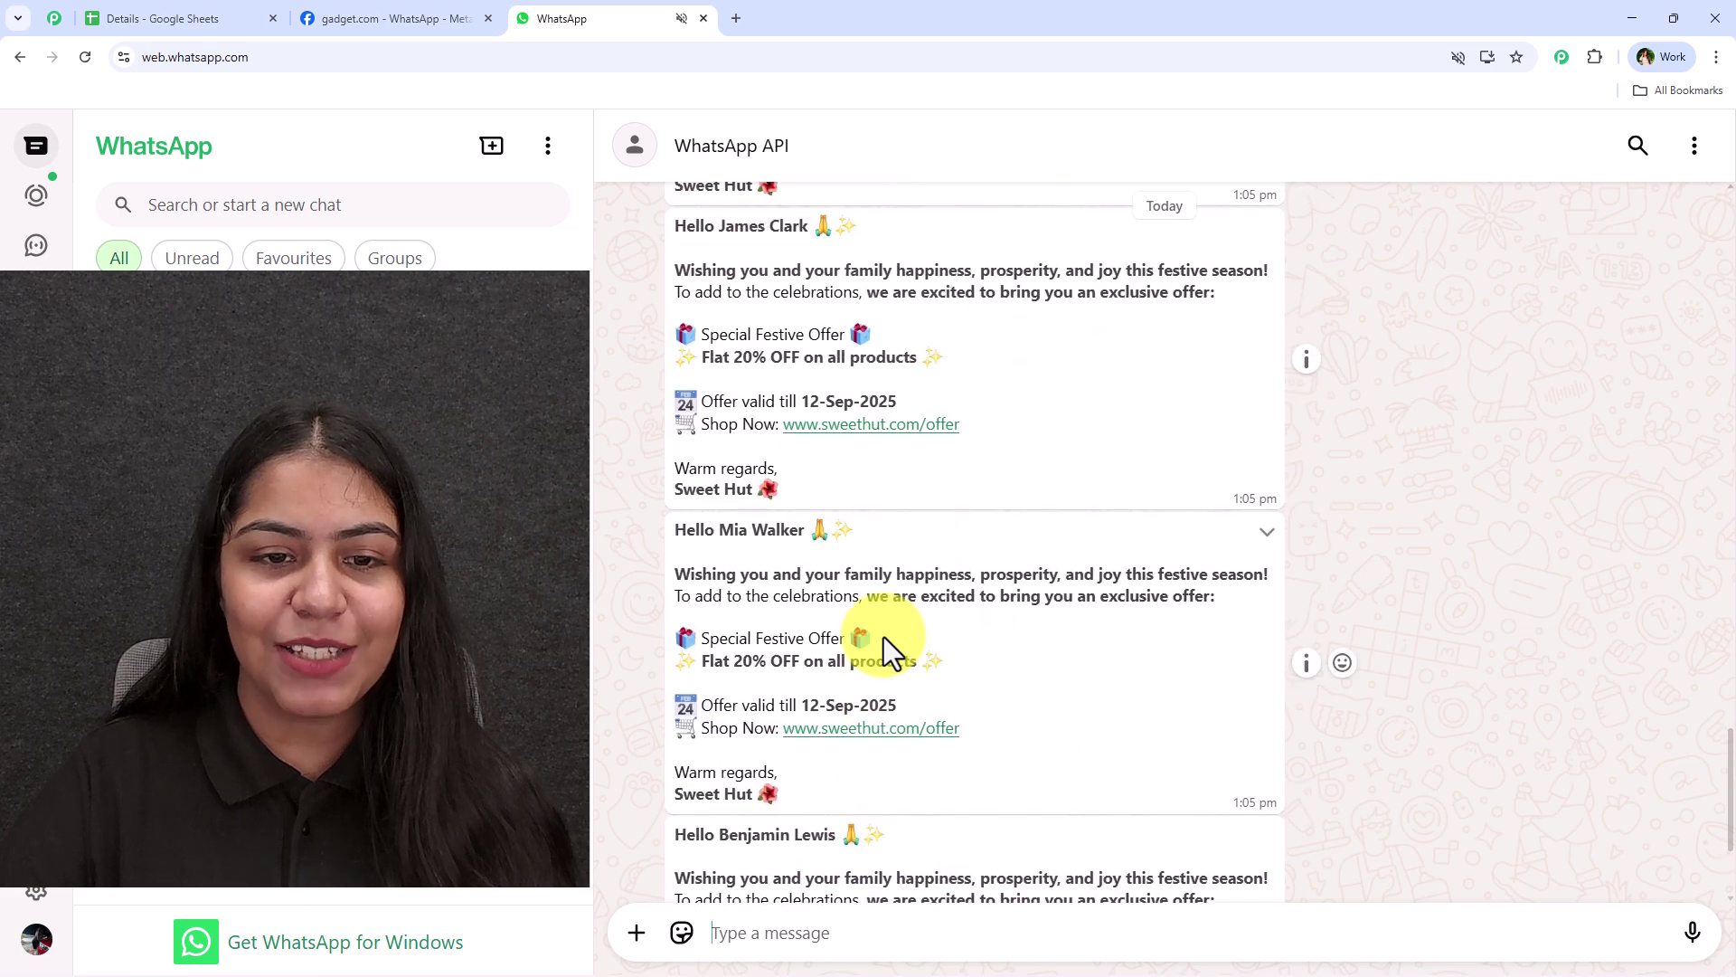
scroll(900, 619, "down", 5)
scroll(906, 633, "up", 8)
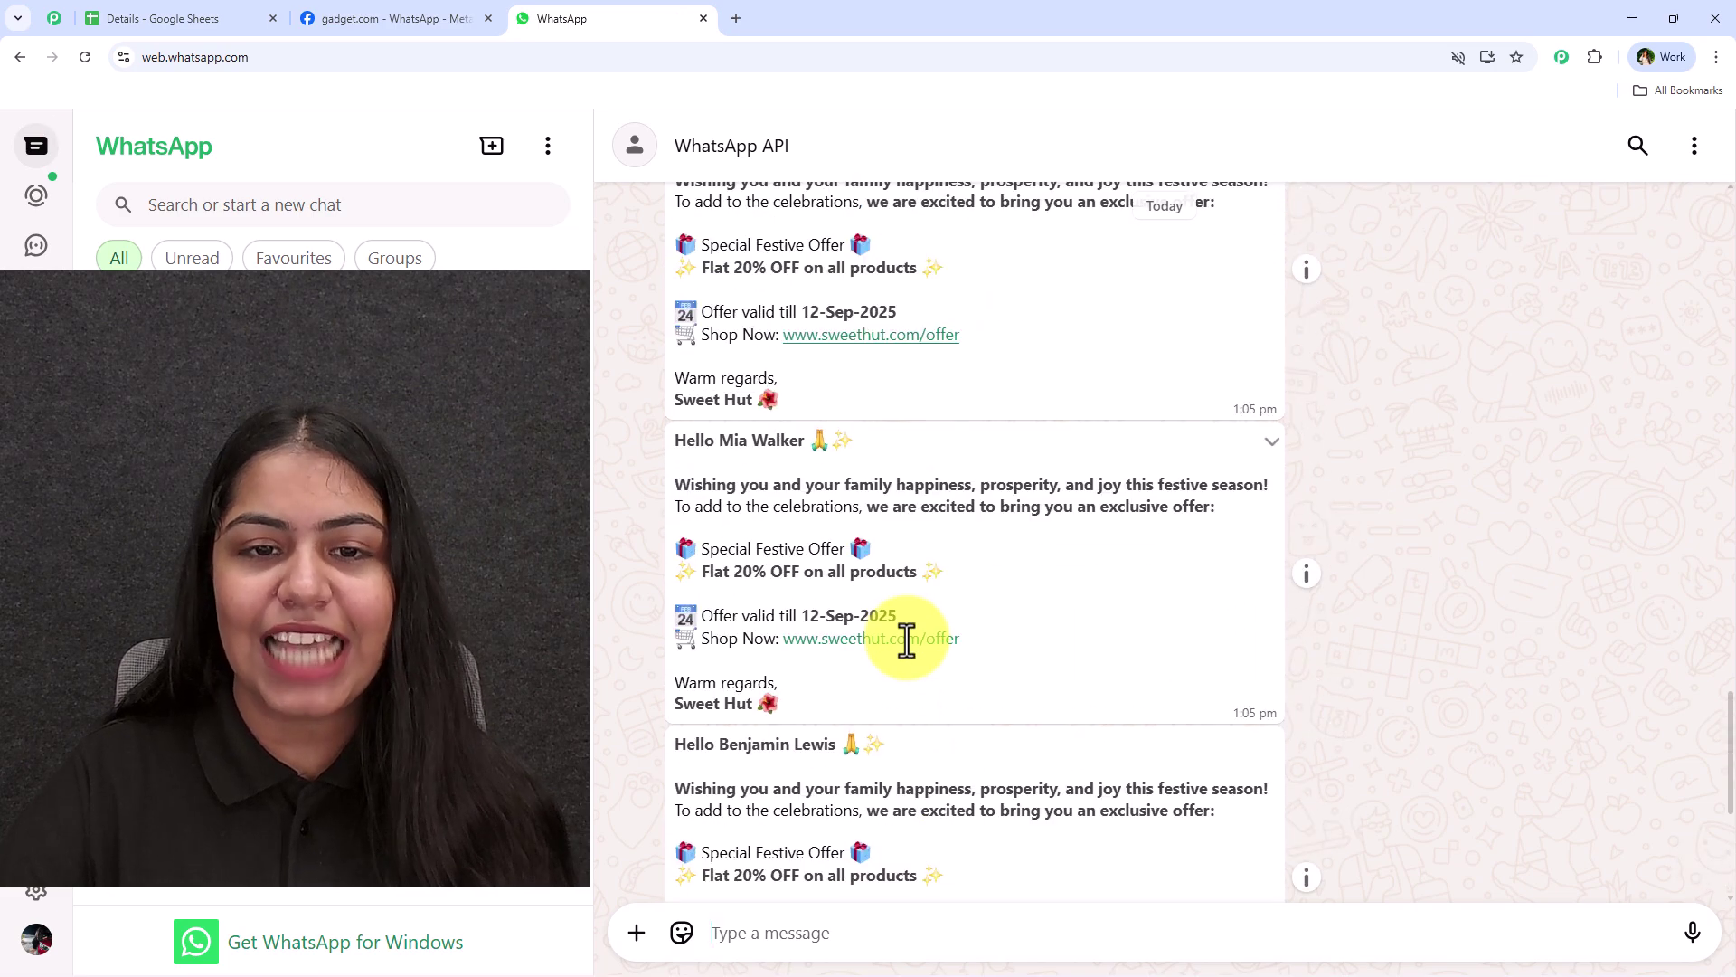
scroll(908, 669, "up", 15)
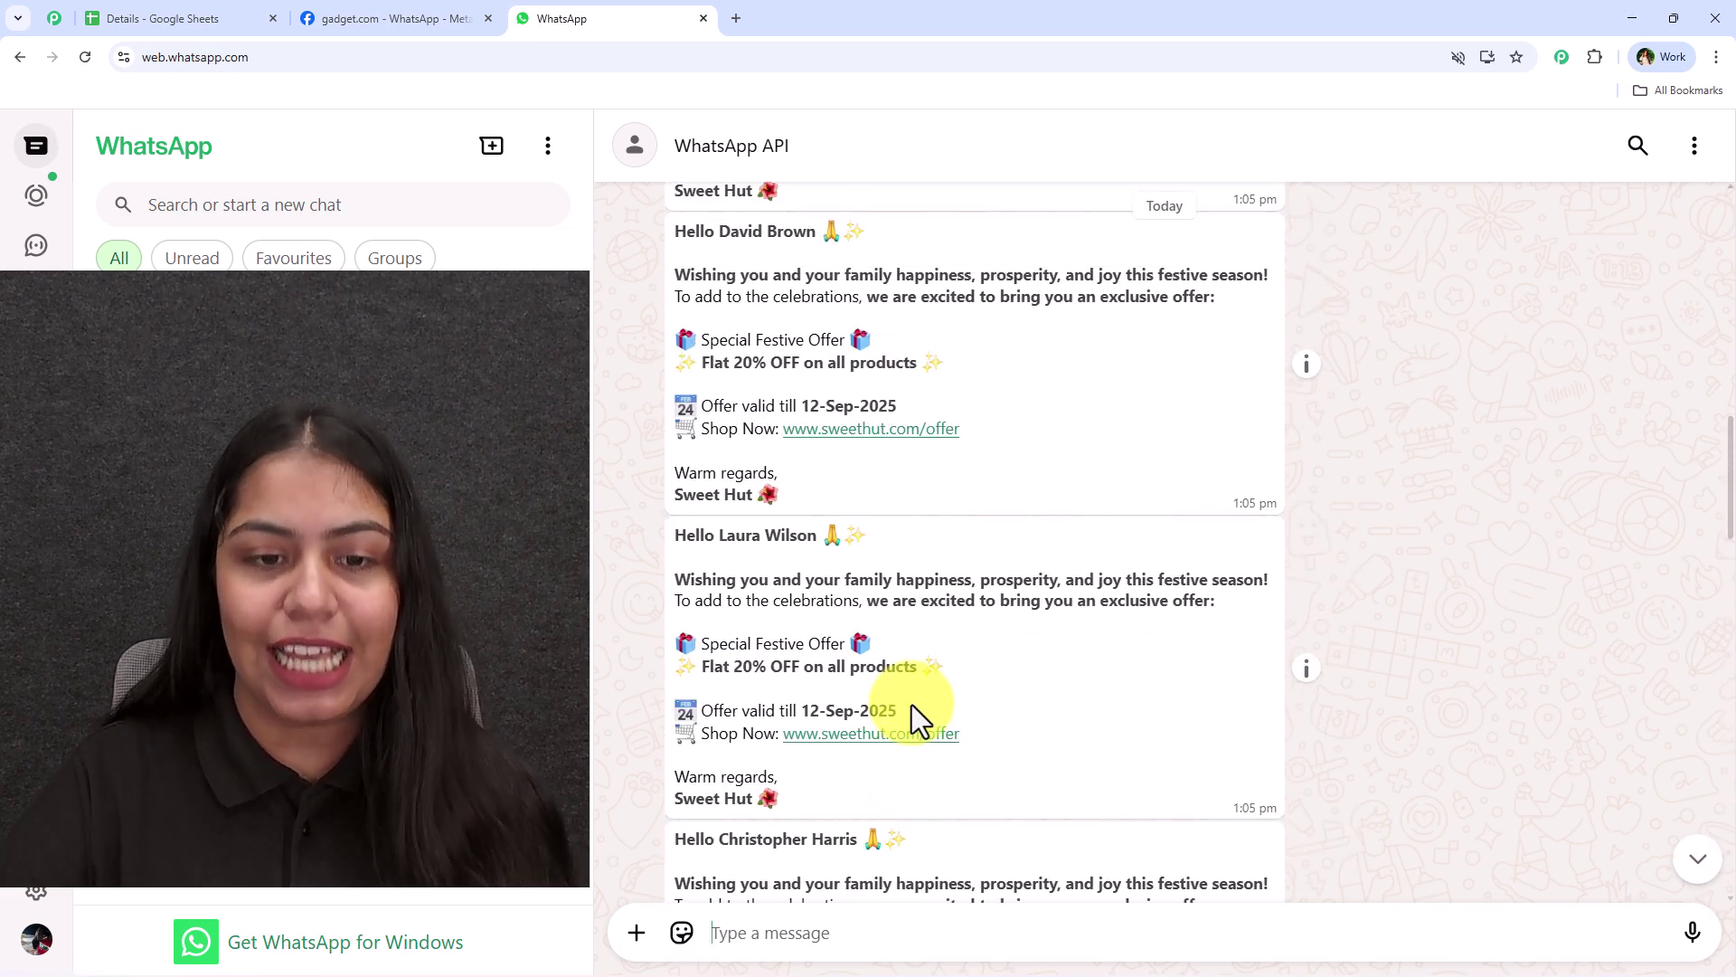
scroll(911, 701, "up", 12)
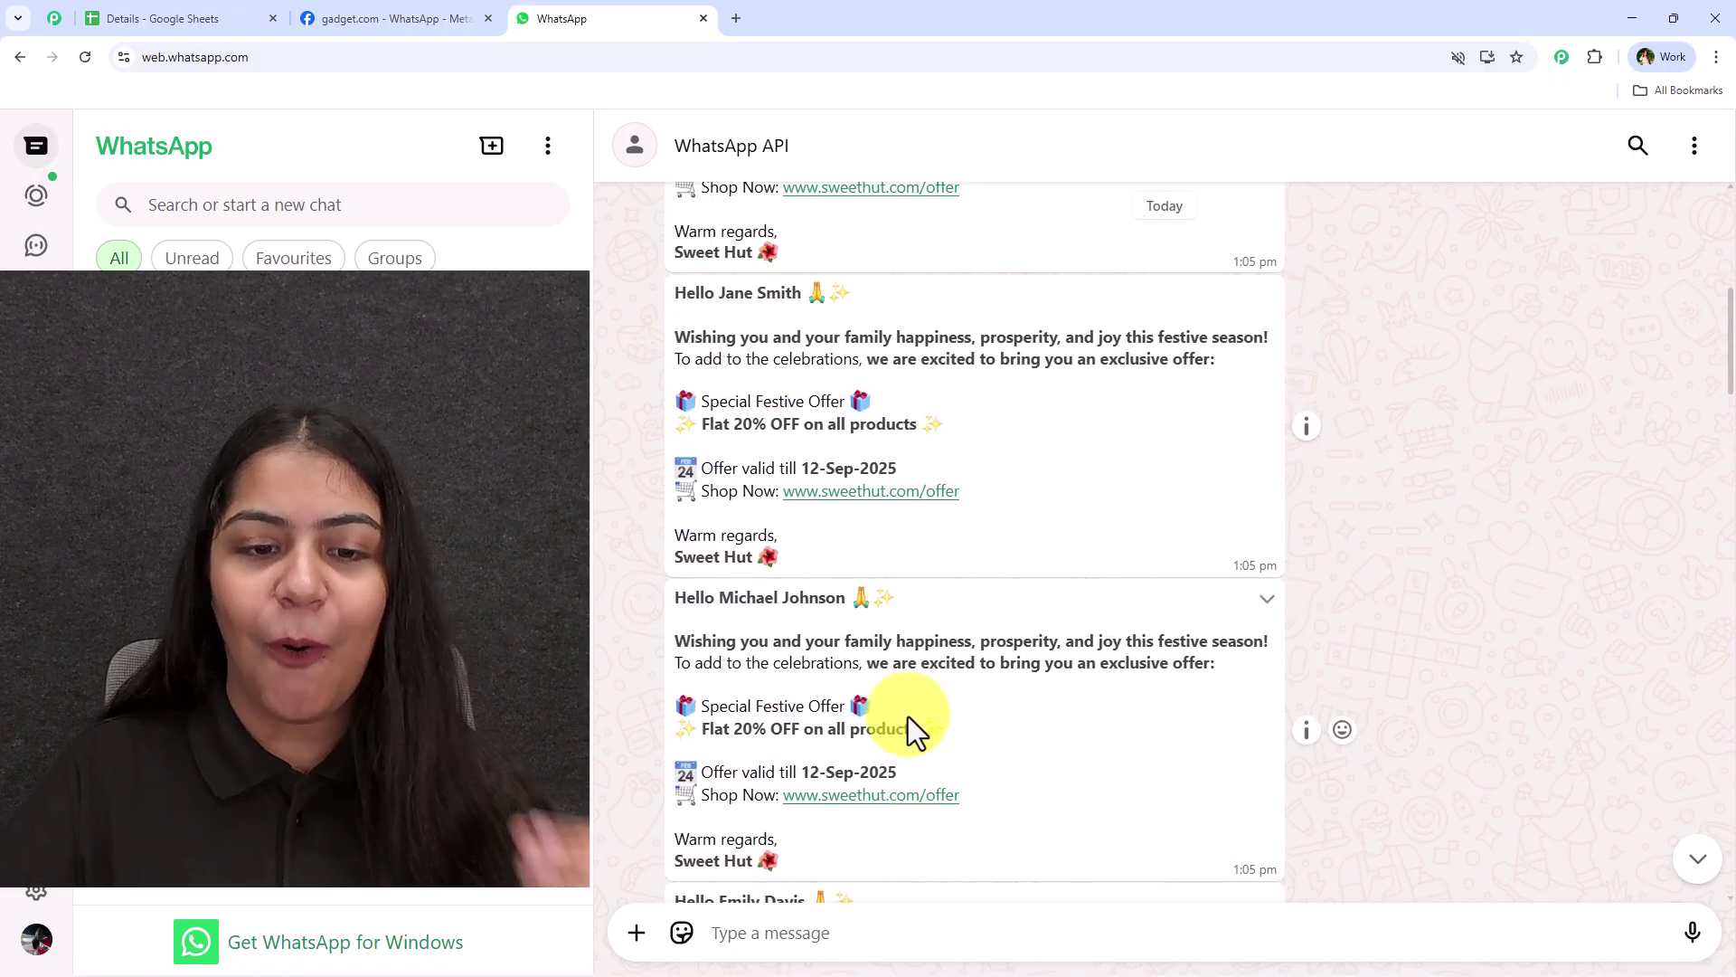
scroll(911, 708, "up", 4)
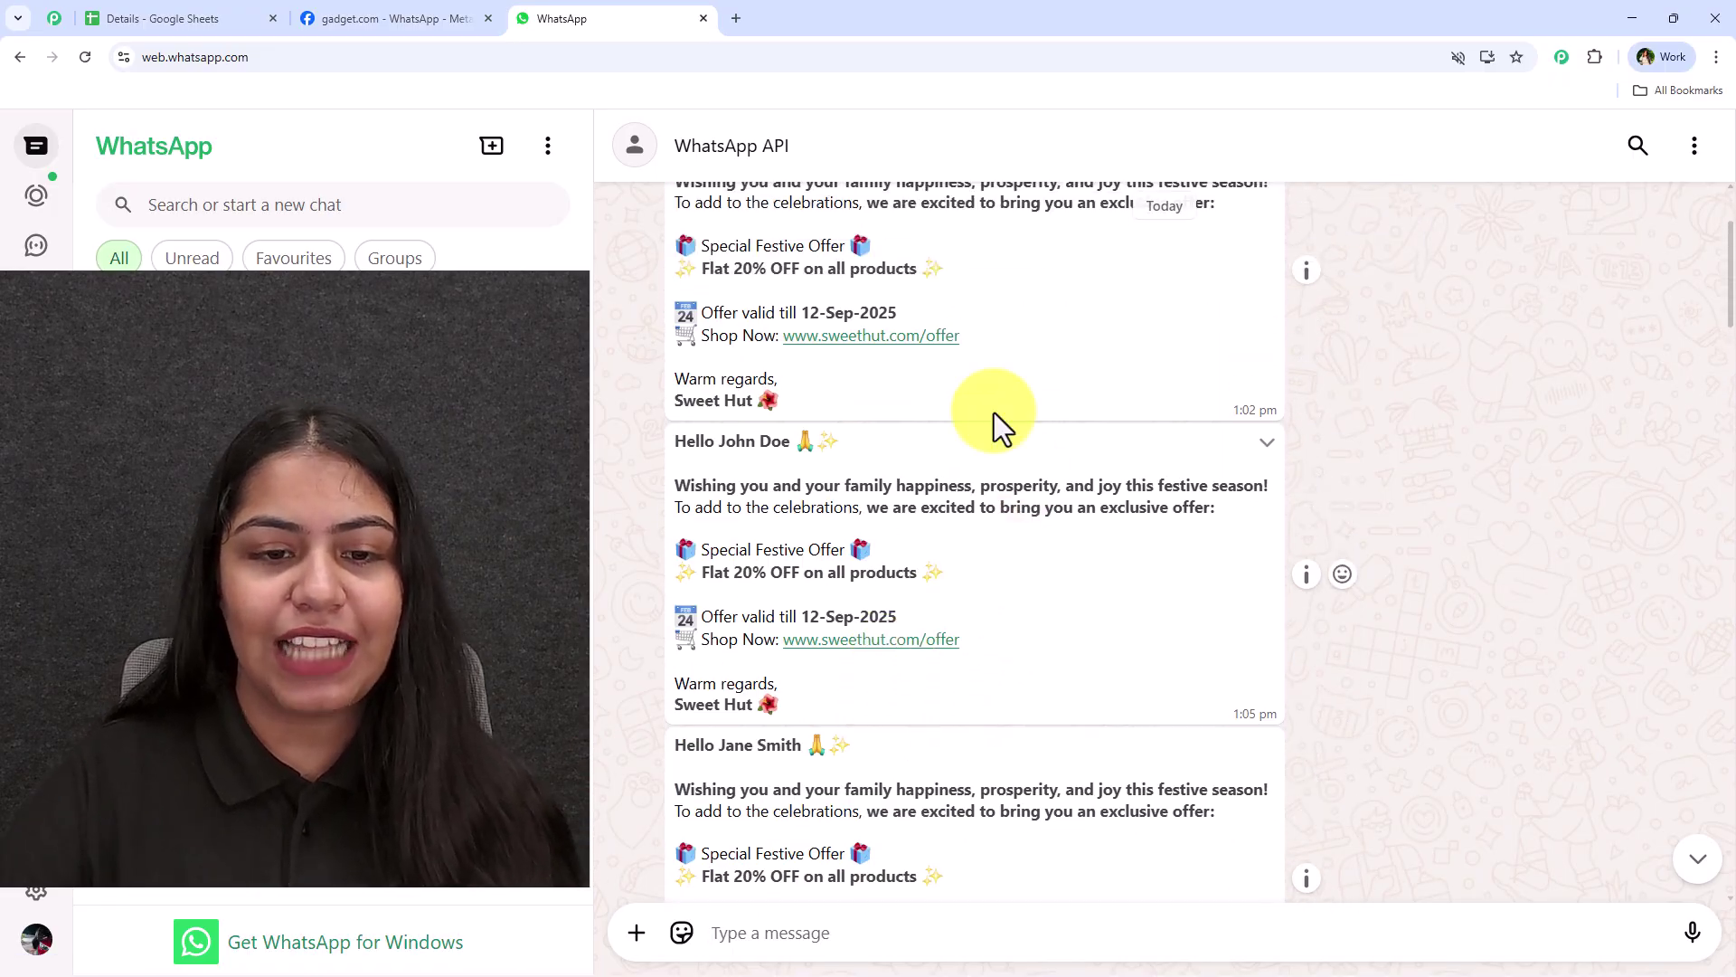
left_click_drag(699, 445, 846, 443)
scroll(905, 516, "down", 12)
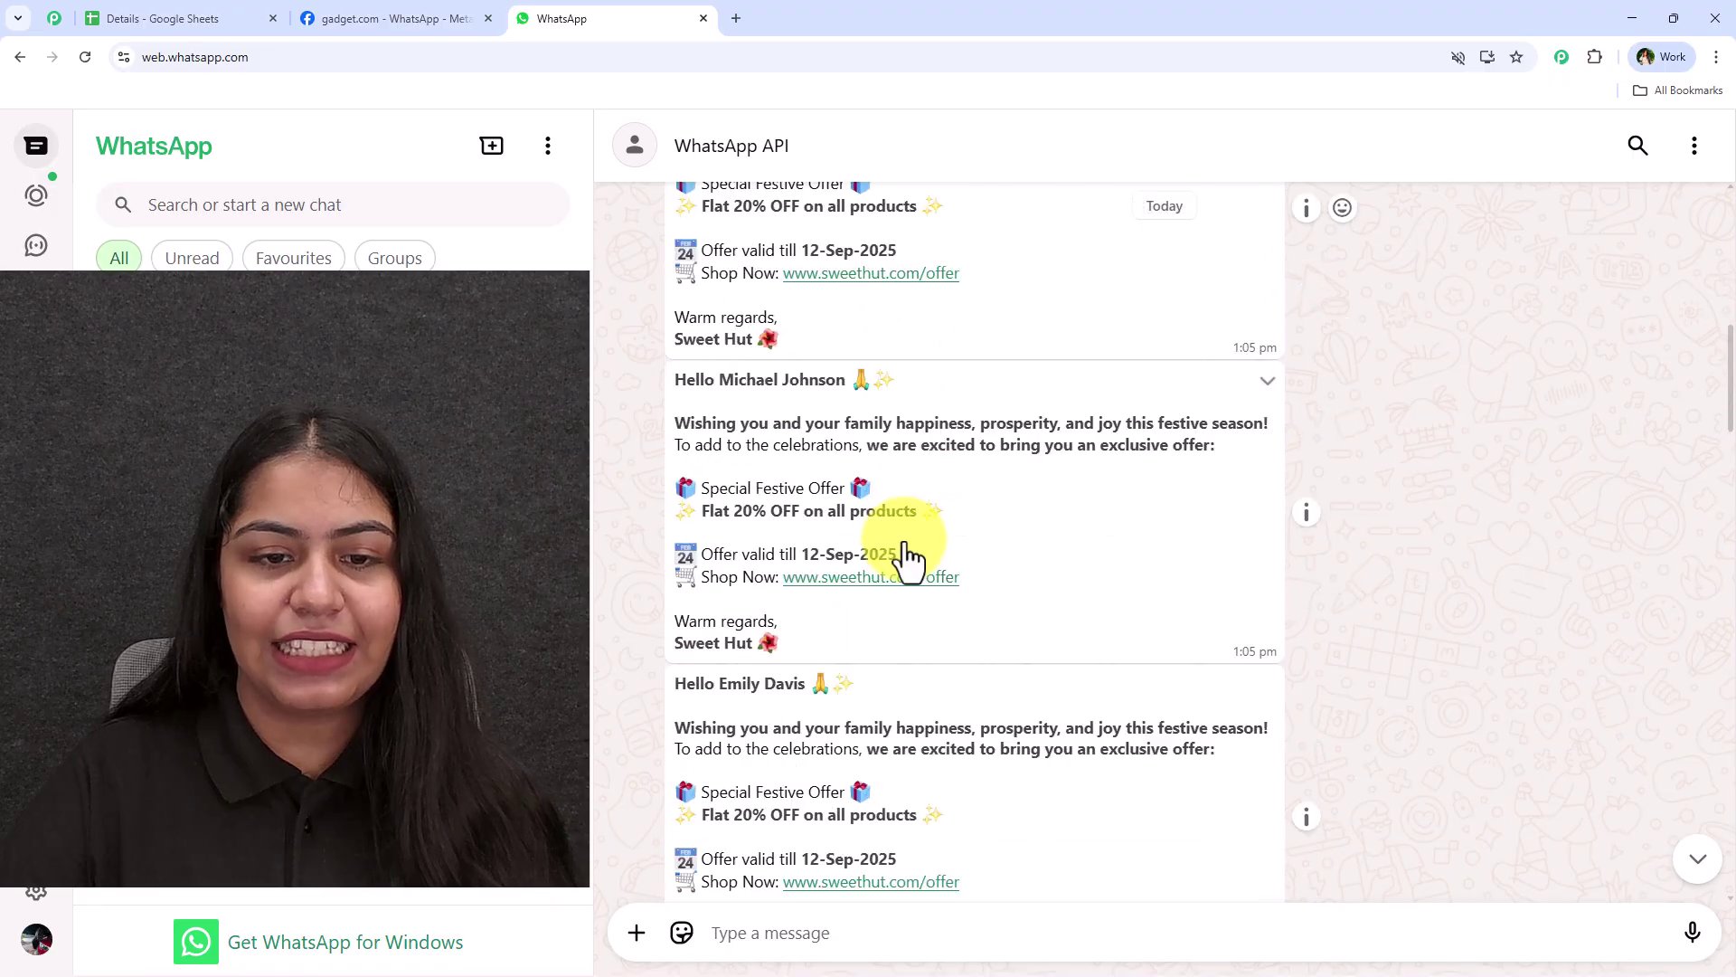
scroll(904, 560, "down", 15)
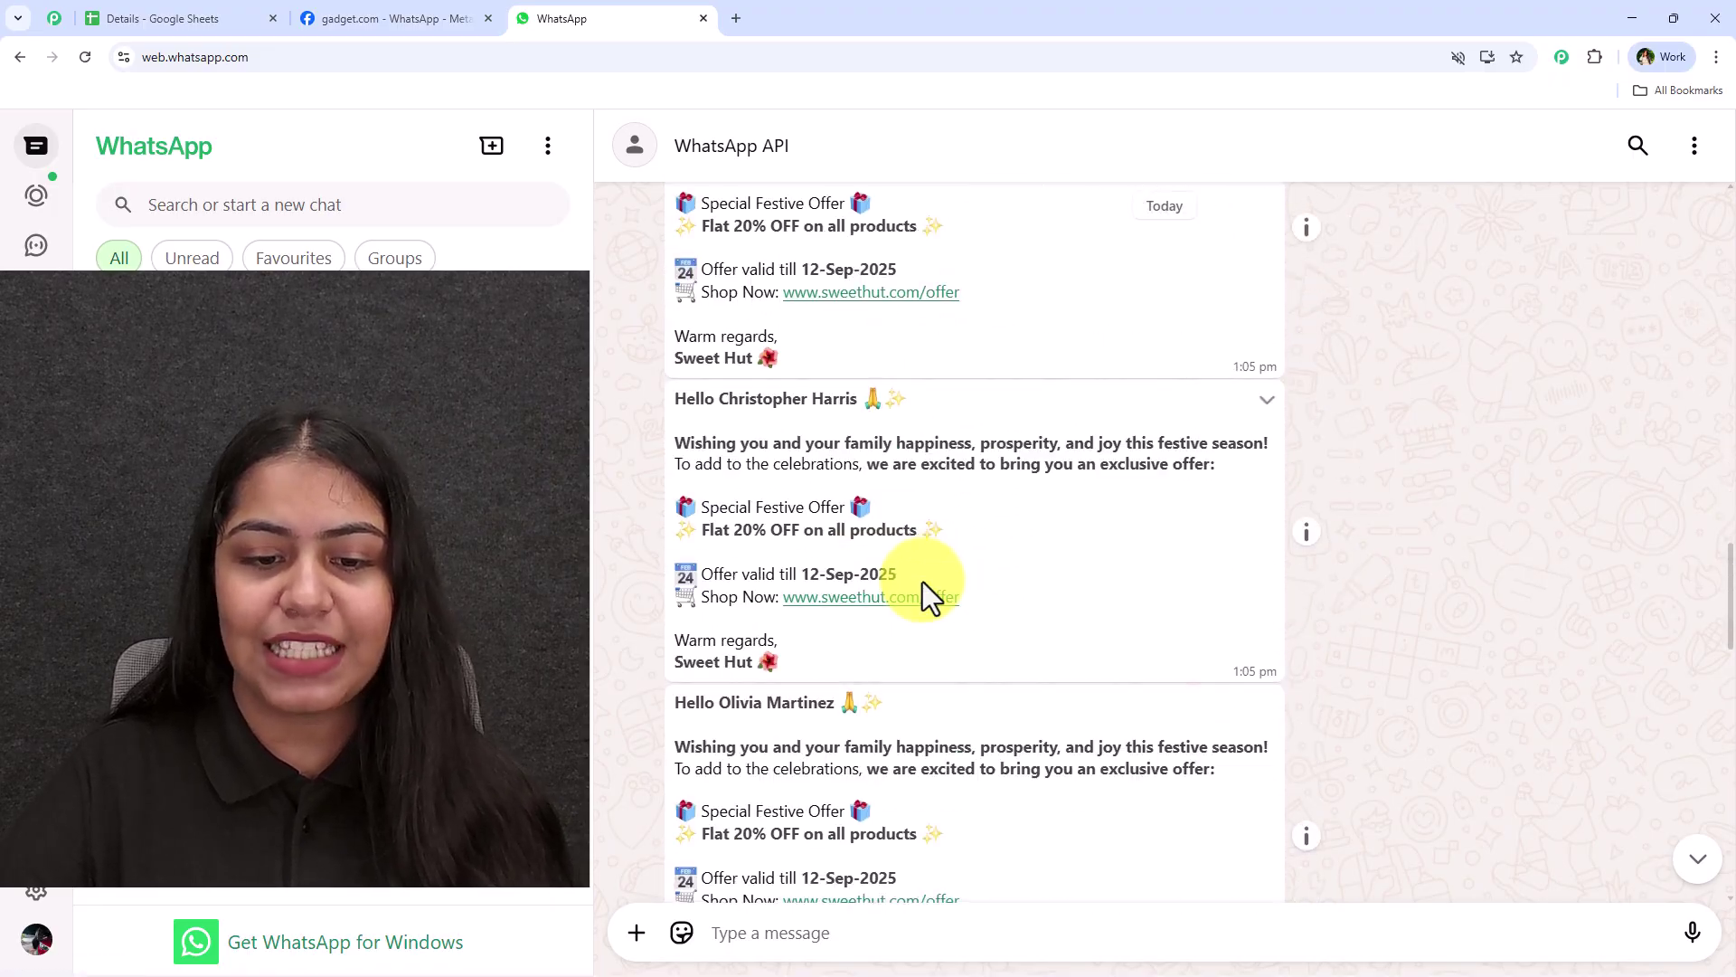
scroll(923, 578, "down", 10)
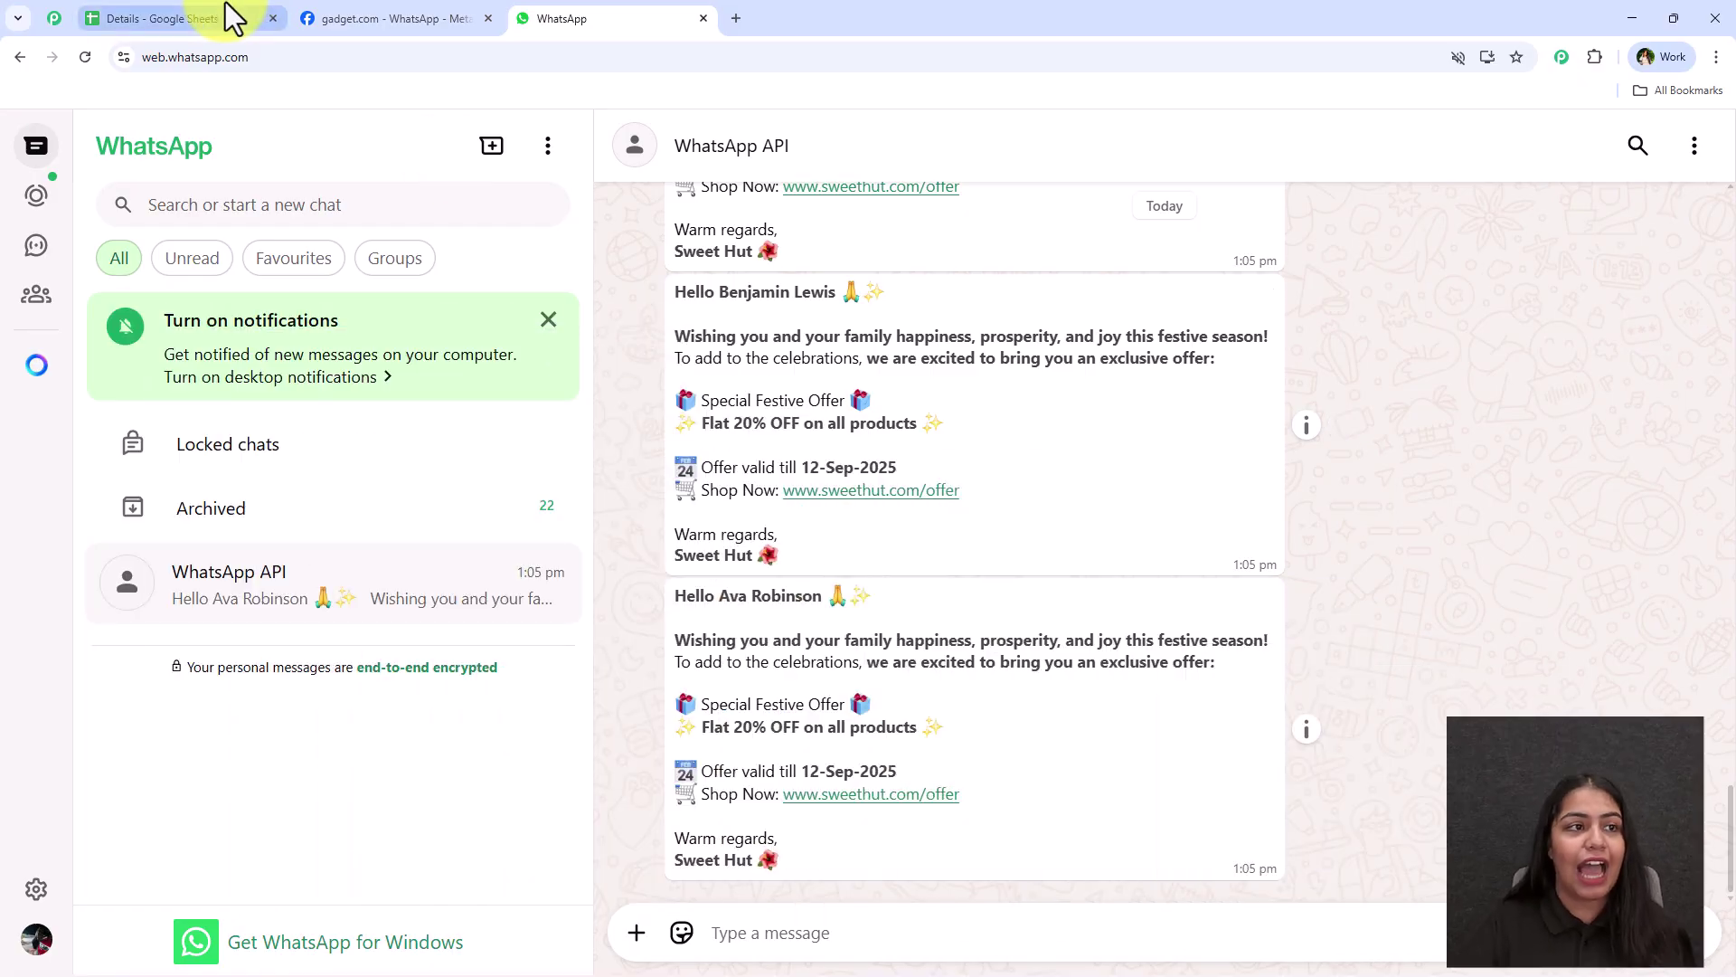
left_click(232, 19)
Select cell B11, then scroll to the latest festive offer messages in the WhatsApp API chat
scroll(361, 669, "up", 3)
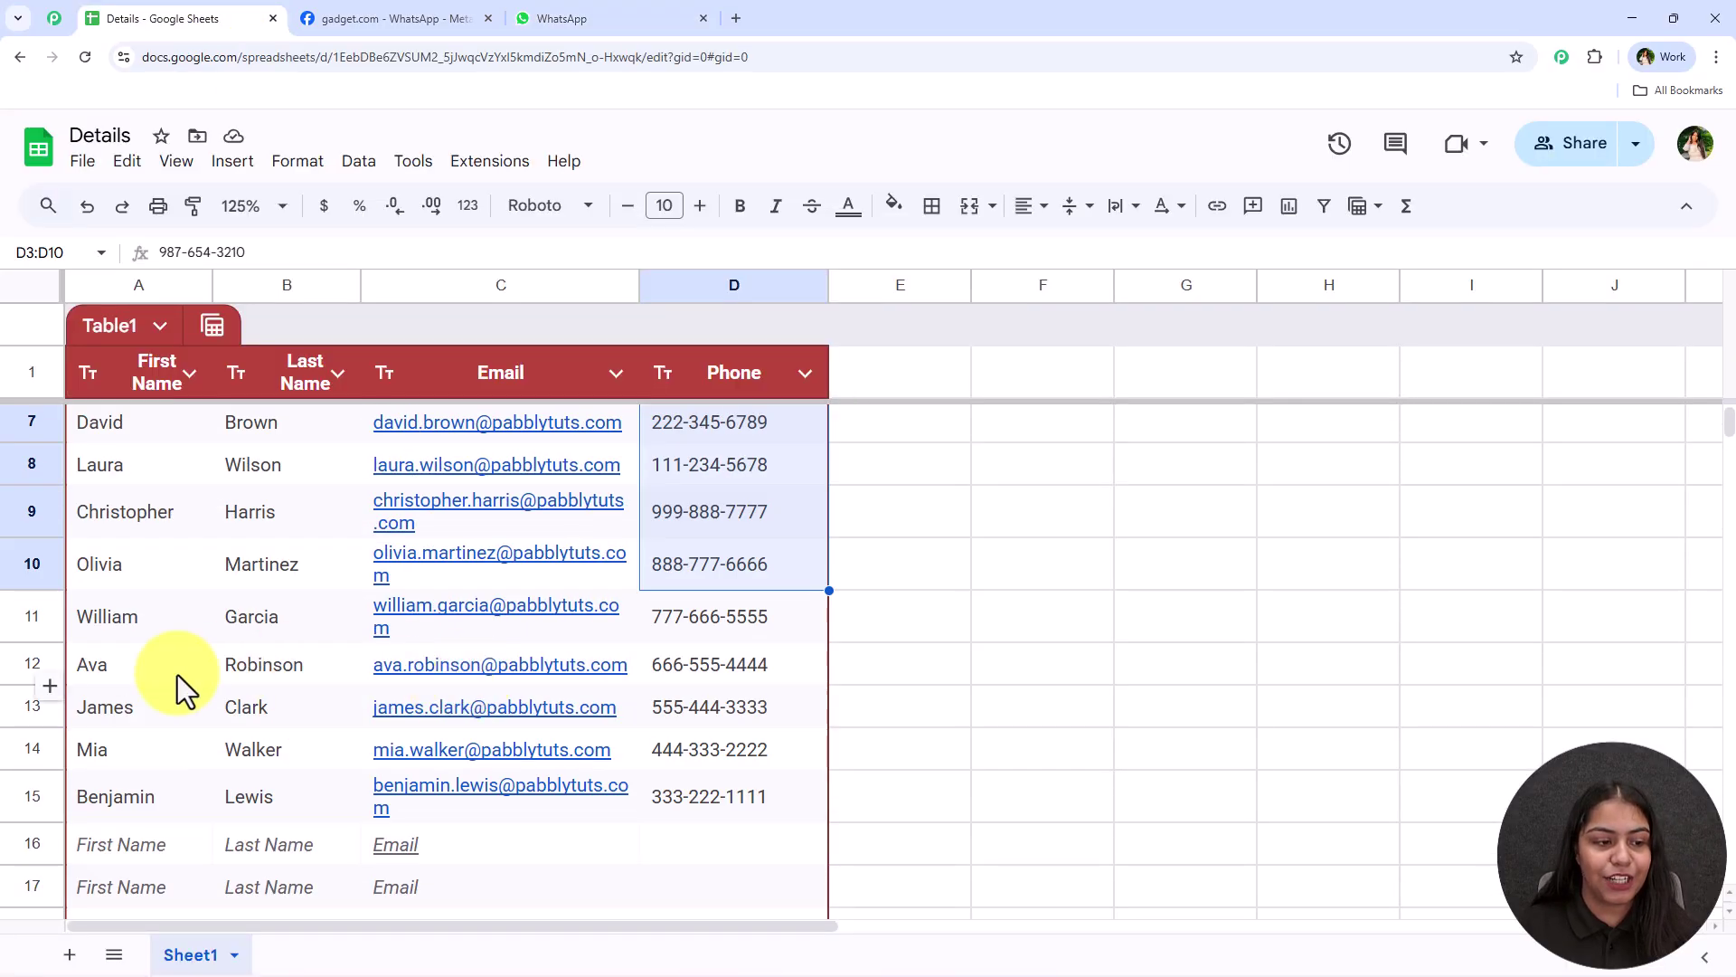
left_click(290, 626)
scroll(390, 694, "up", 3)
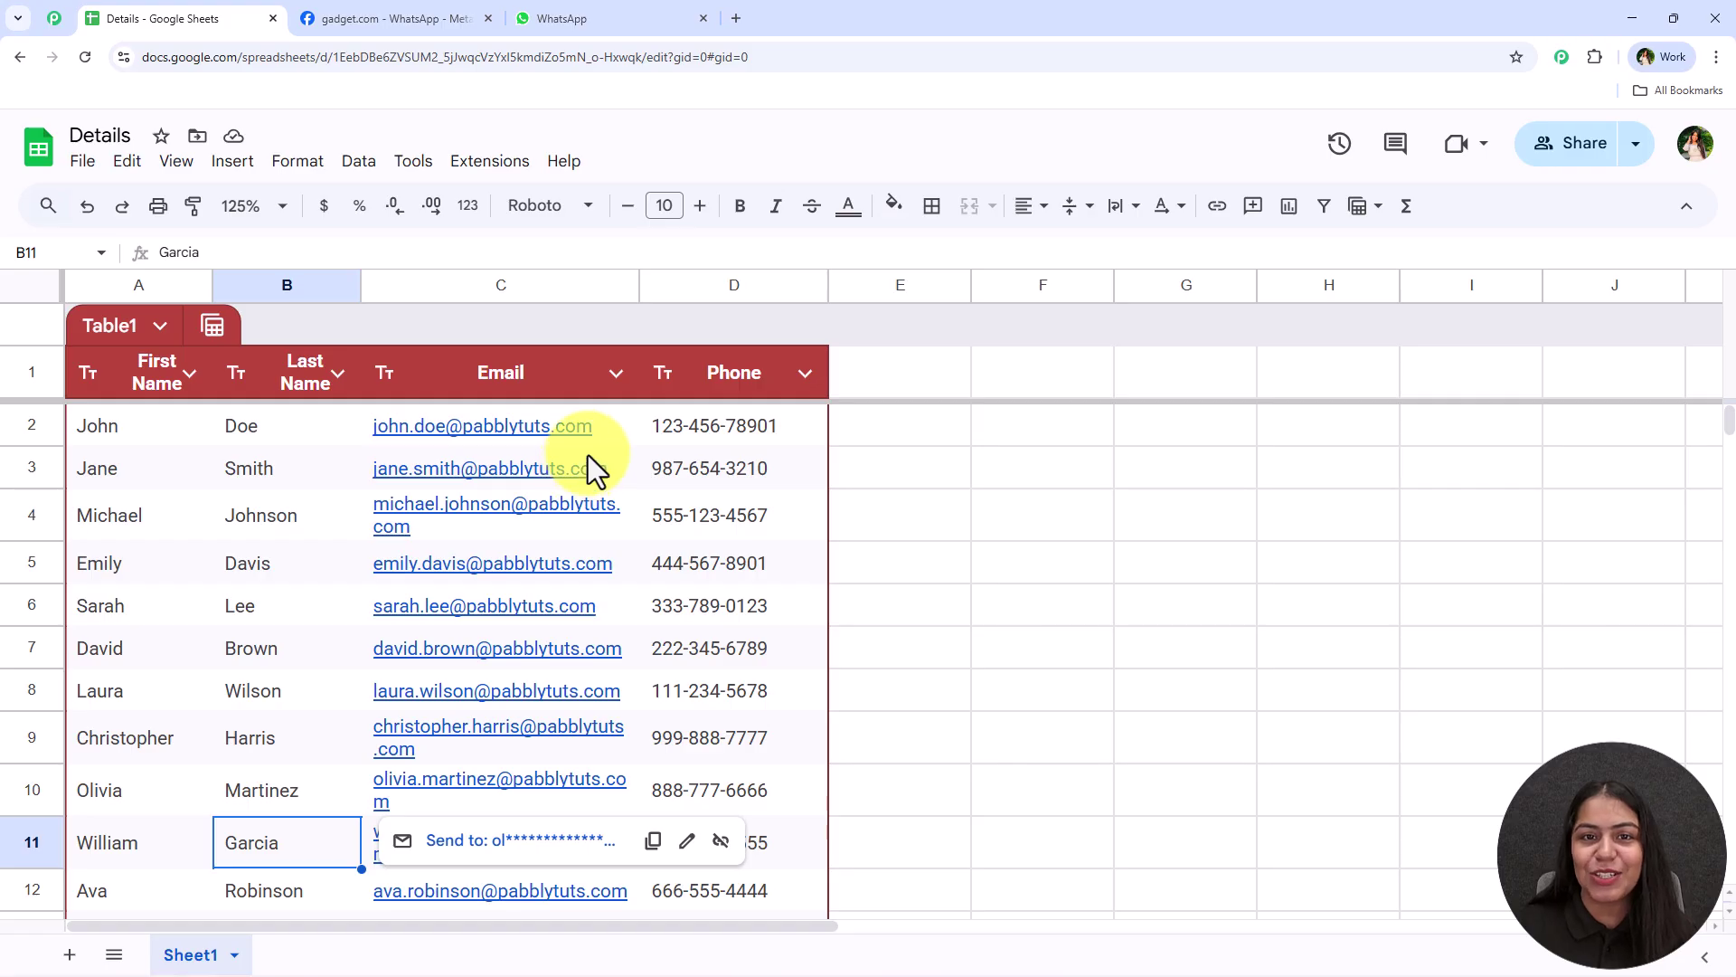
left_click(674, 18)
scroll(814, 737, "down", 1)
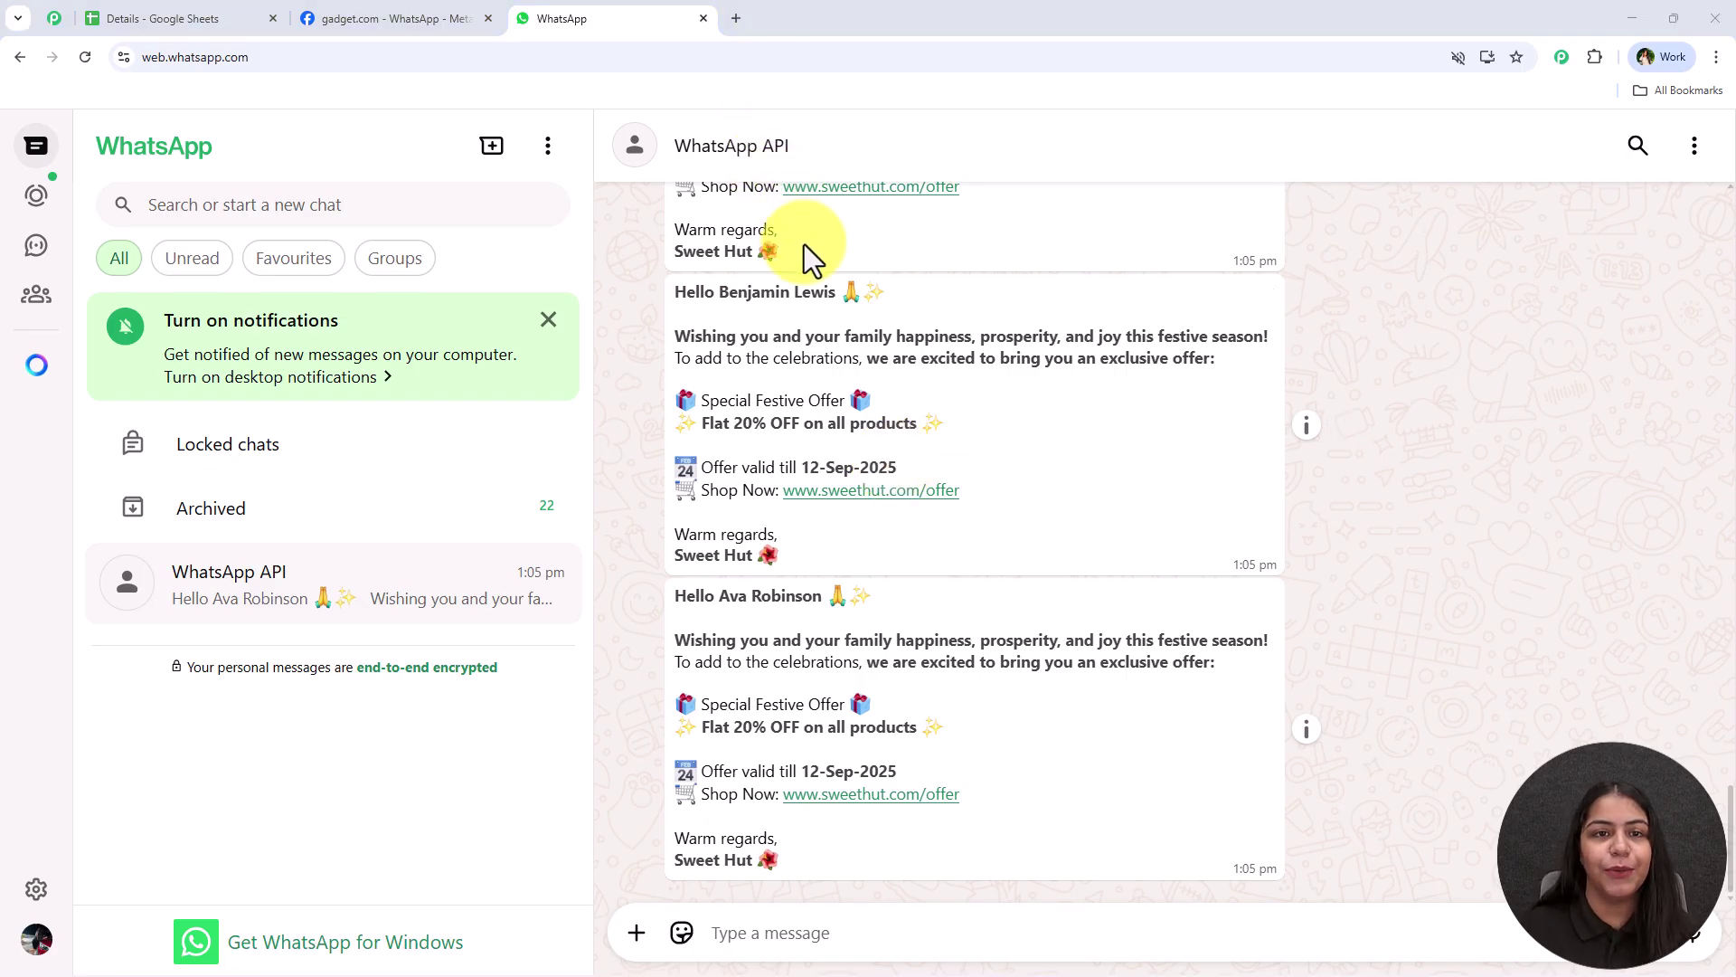
Load the Pabbly Connect site (pabbly.com/connect) in a new Chrome tab
left_click(735, 13)
type("pab")
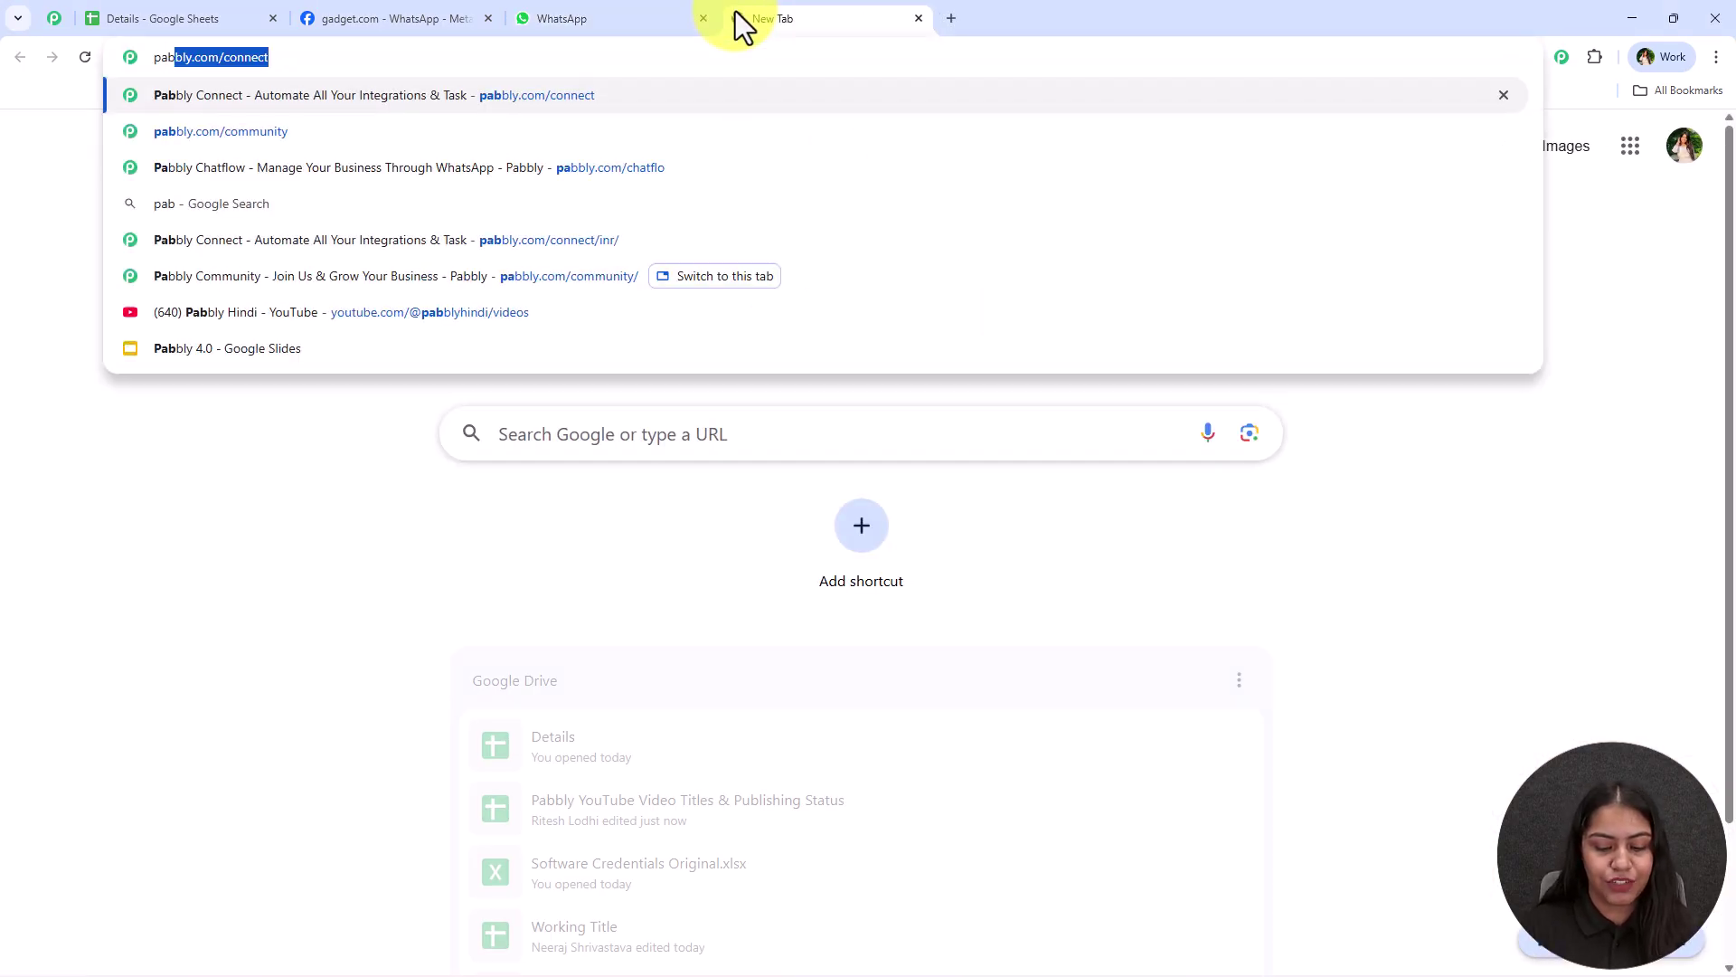
type("bly.com")
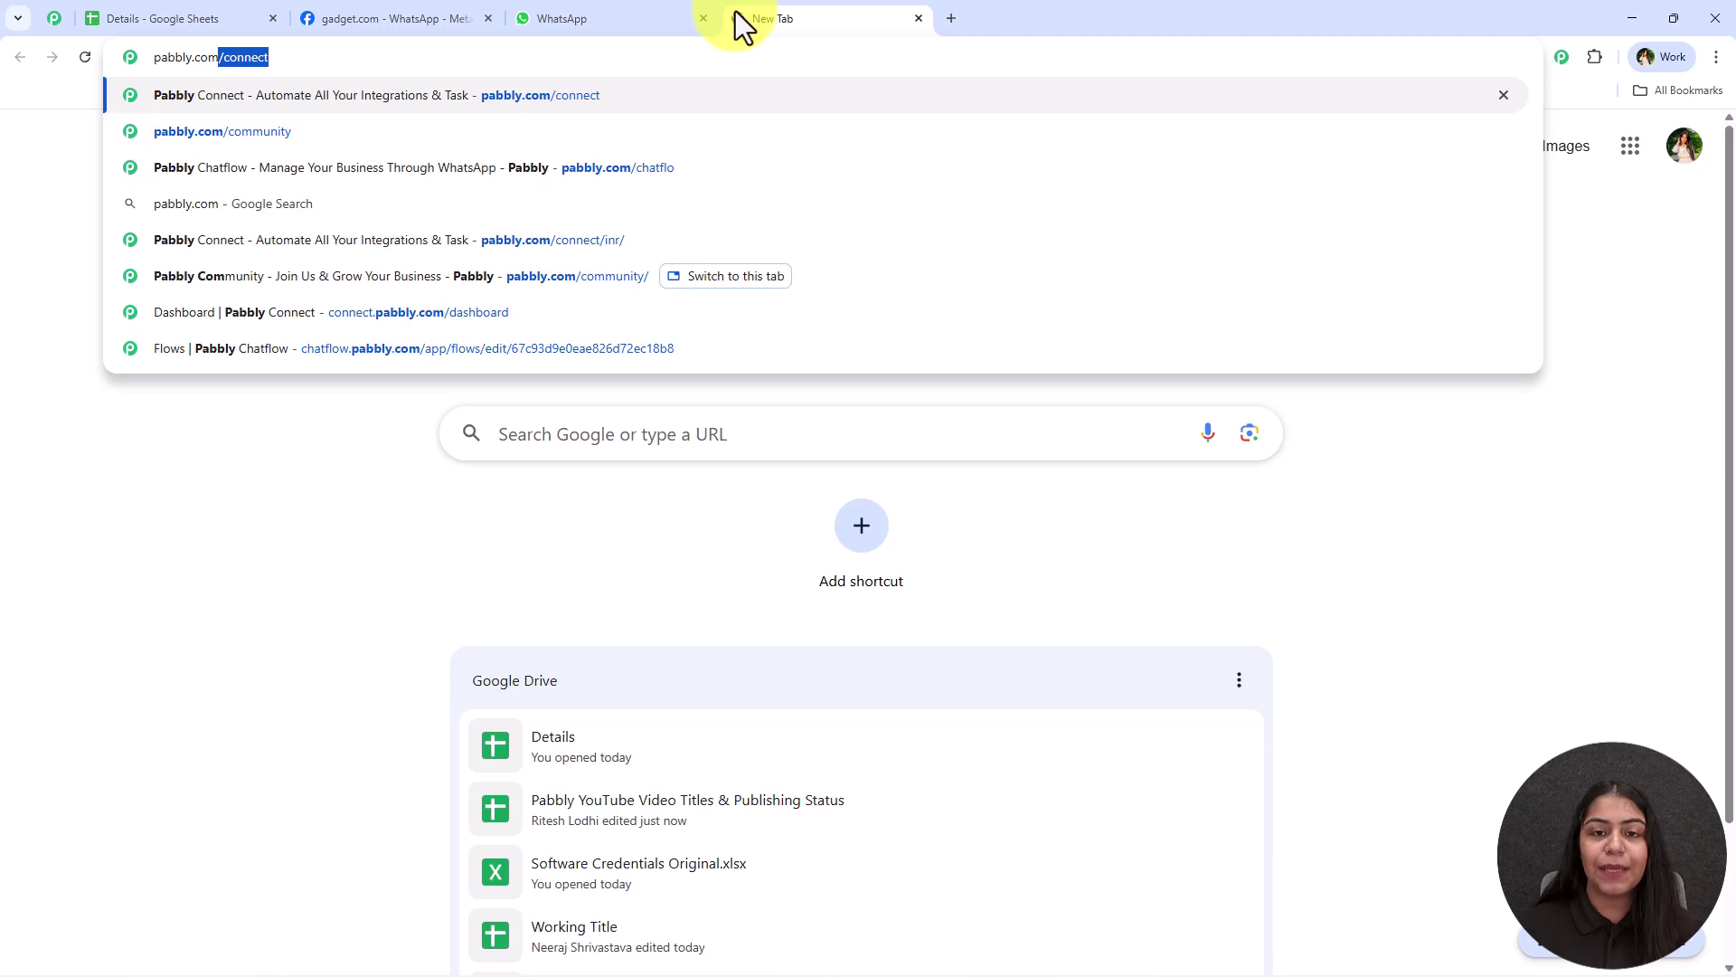
key("Return")
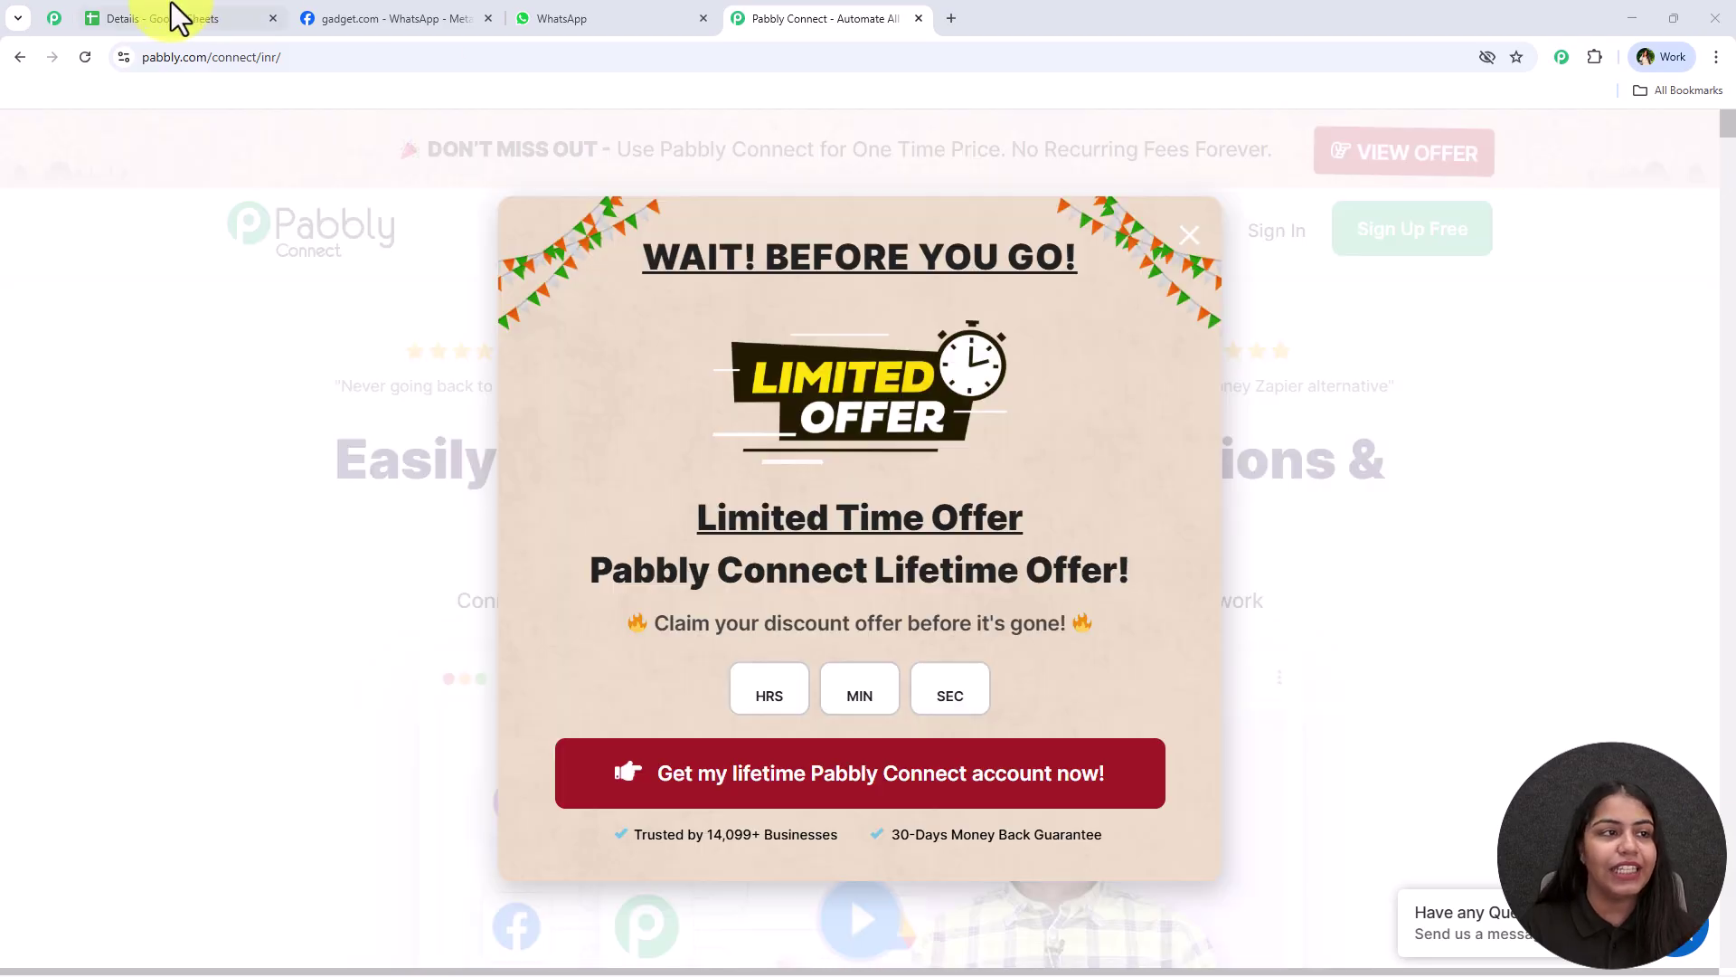
Browse the Pabbly community page, opening two of its links in background tabs
left_click(54, 18)
left_click_drag(581, 453, 1208, 442)
scroll(325, 367, "down", 2)
left_click(326, 368)
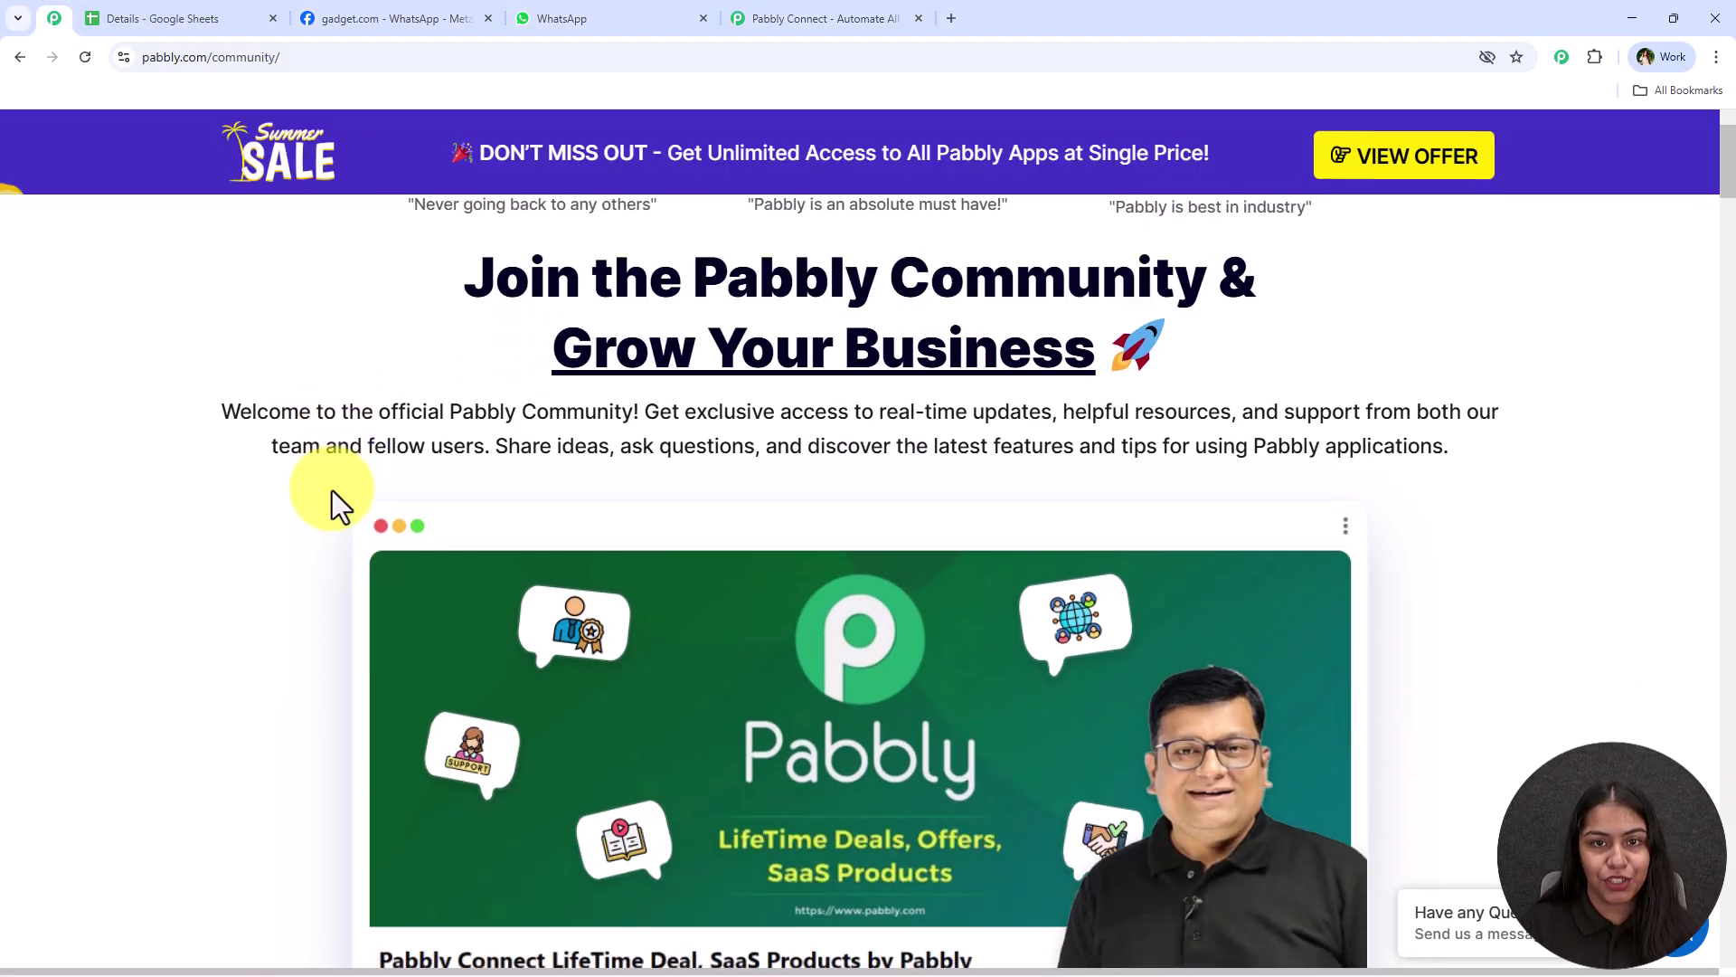
middle_click(285, 543)
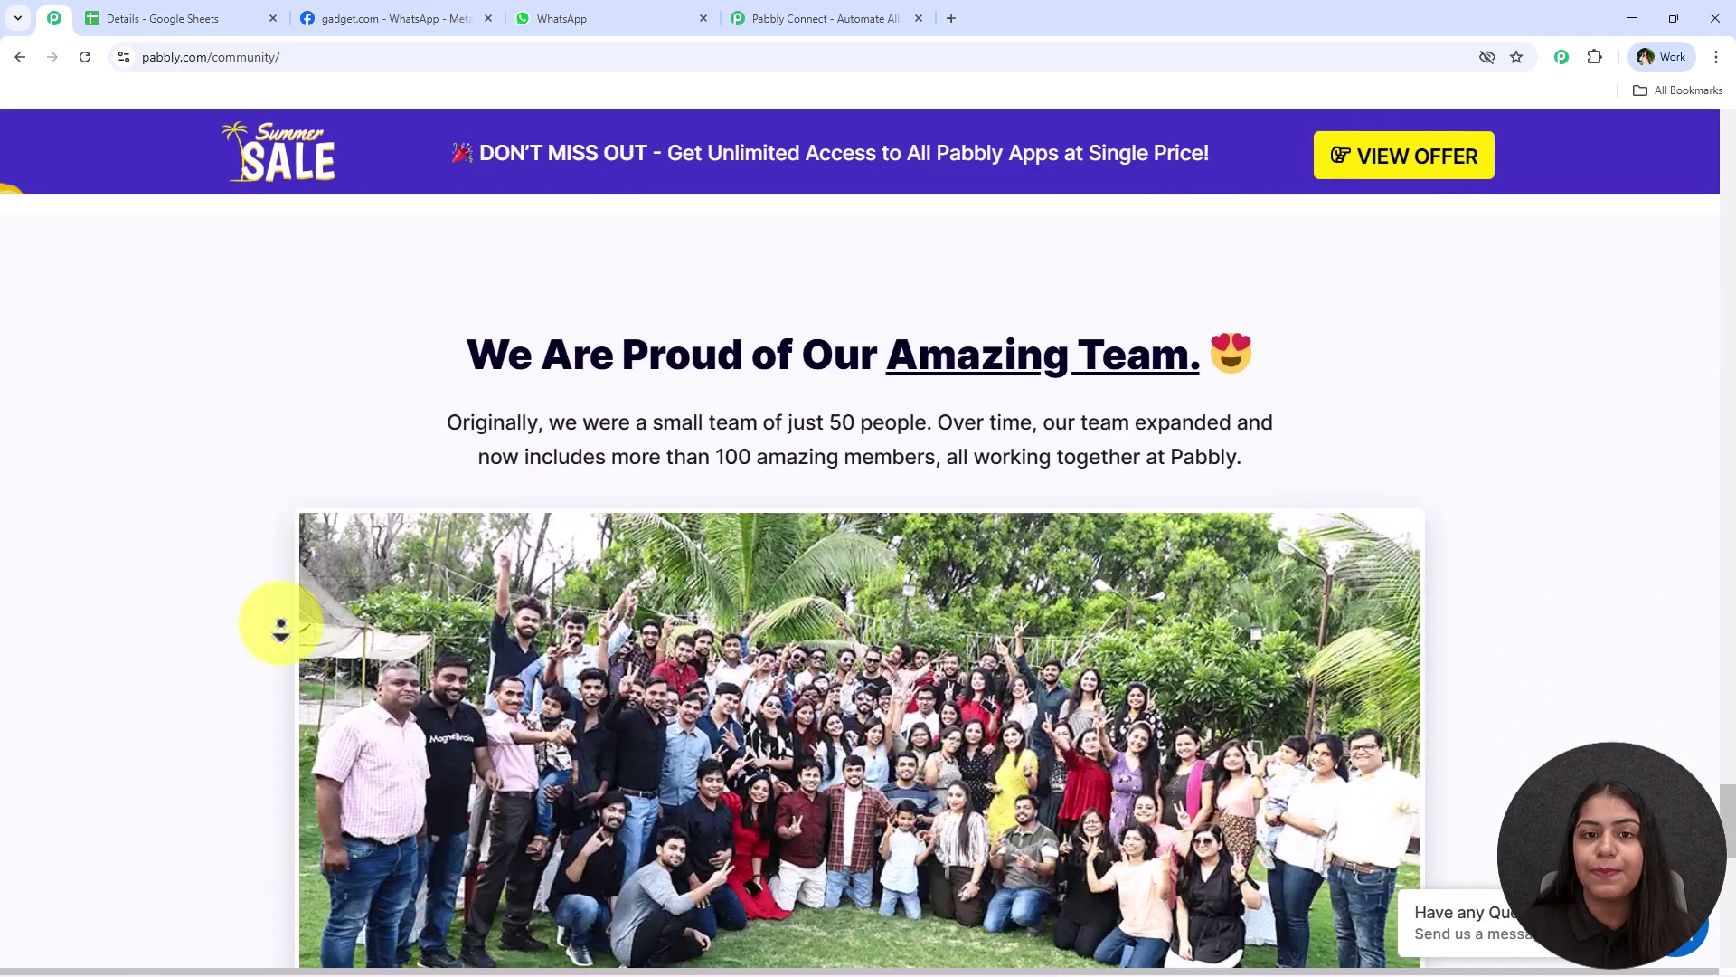
middle_click(280, 624)
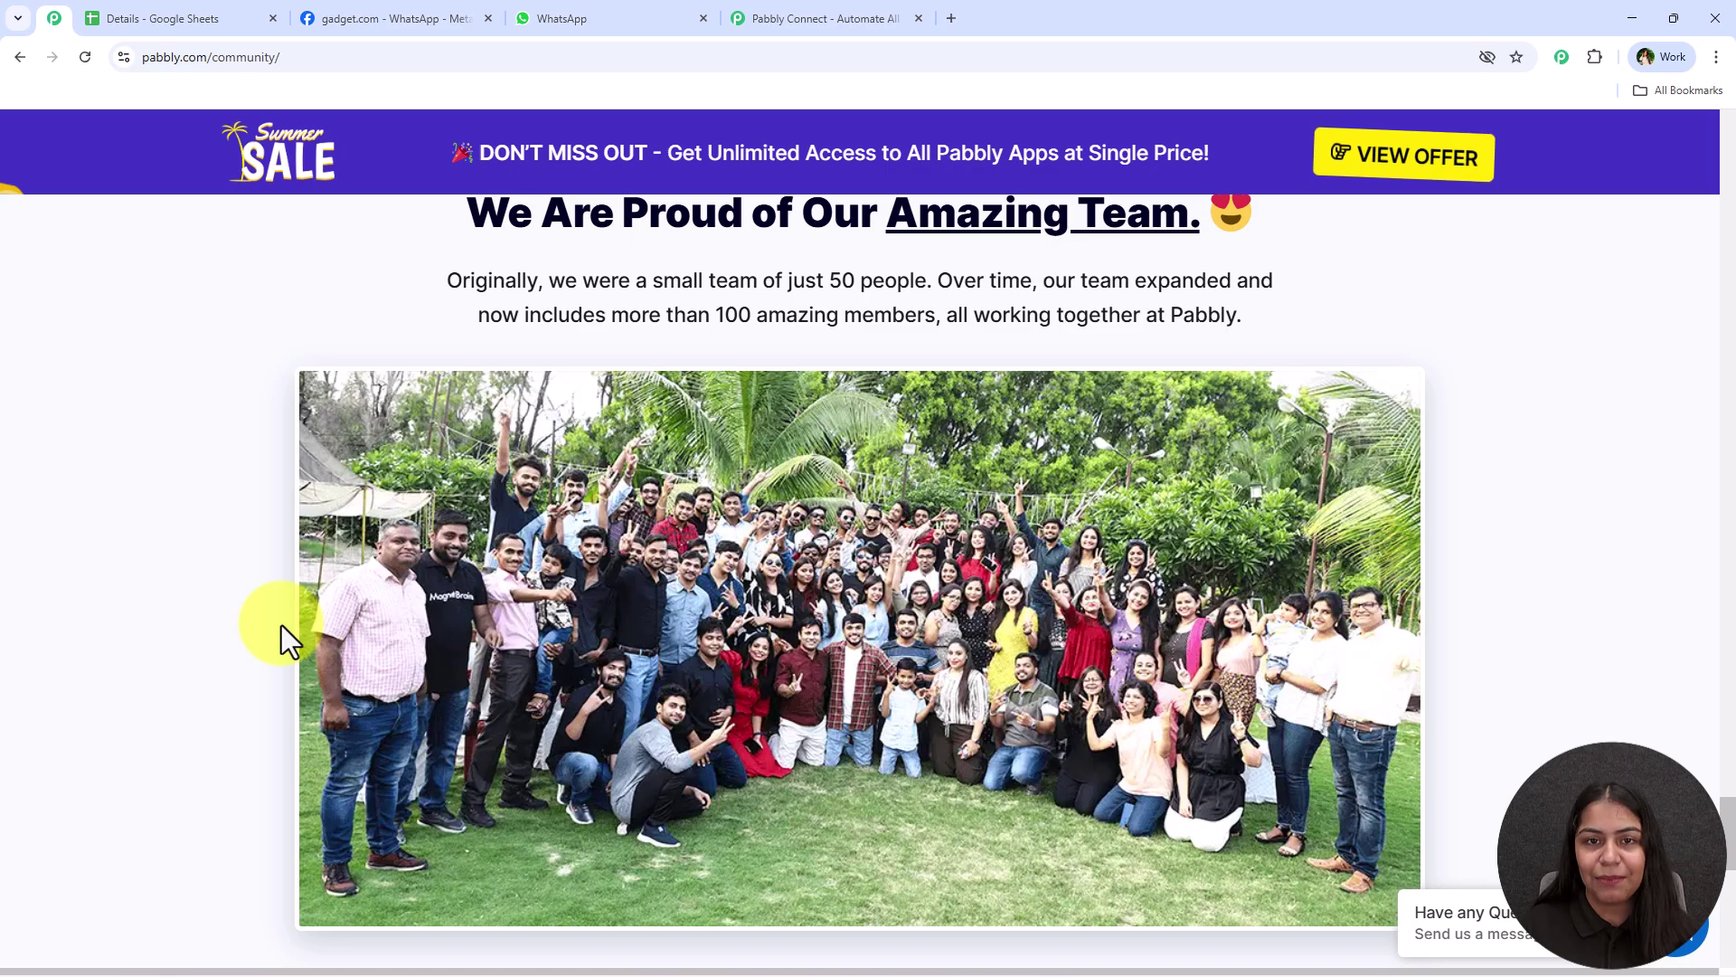
Back on the Pabbly Connect homepage, close the lifetime-offer popup
scroll(281, 626, "up", 20)
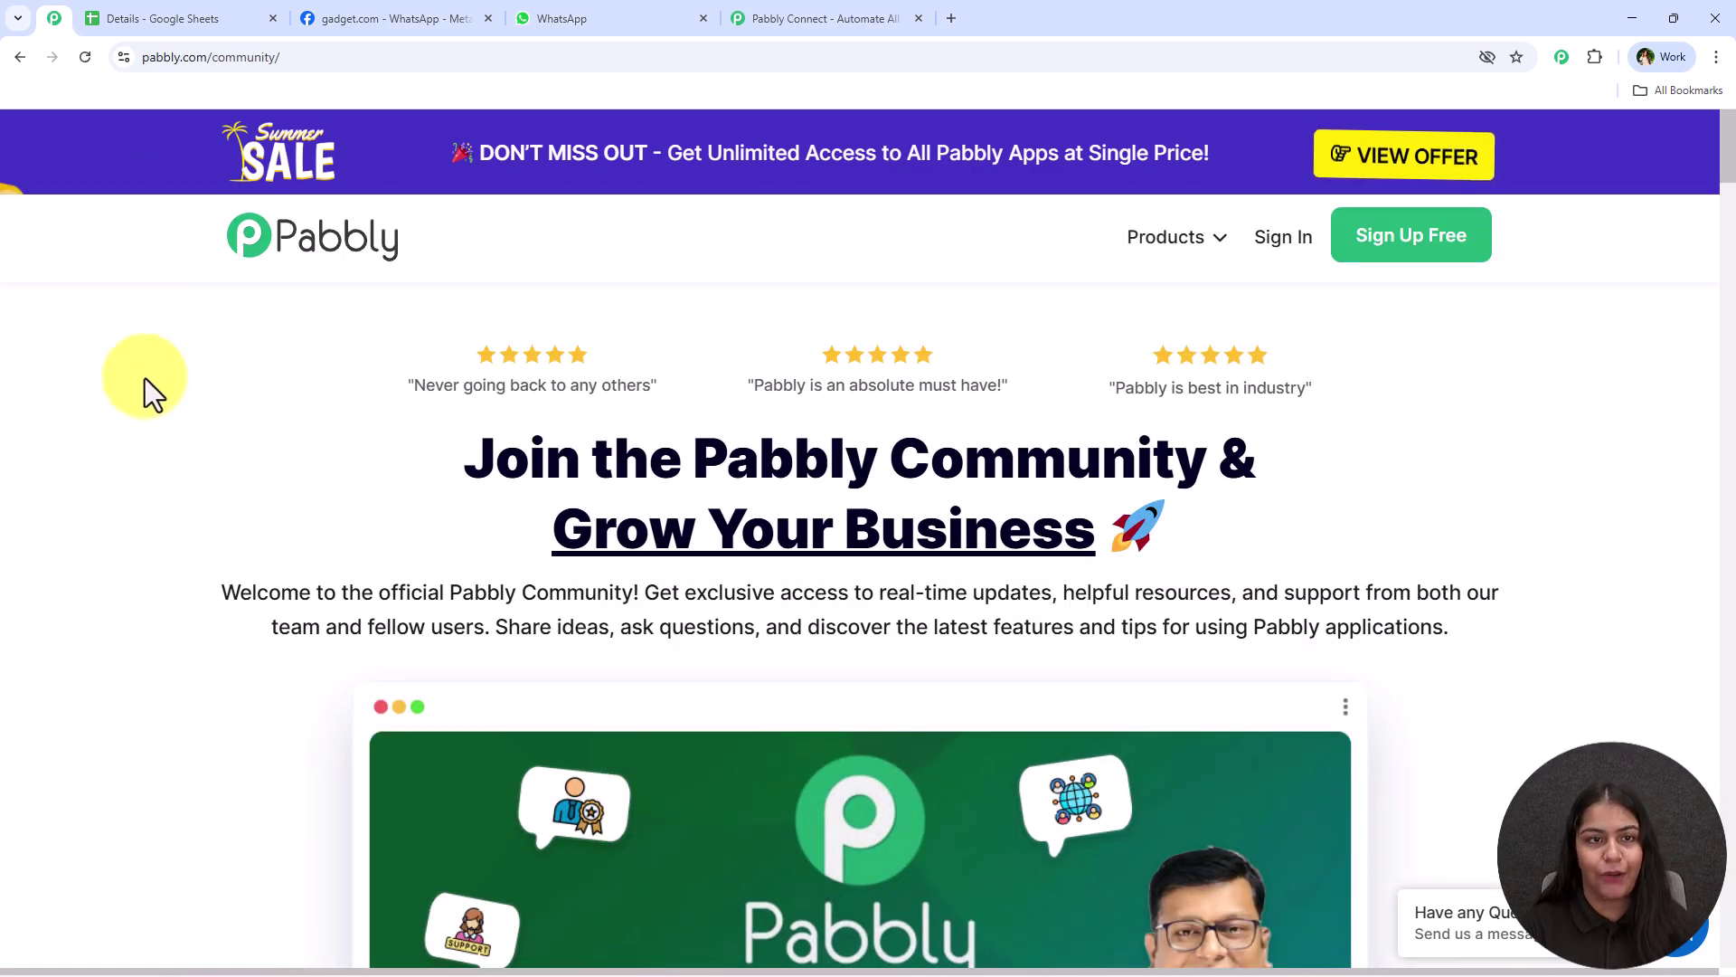
left_click(747, 15)
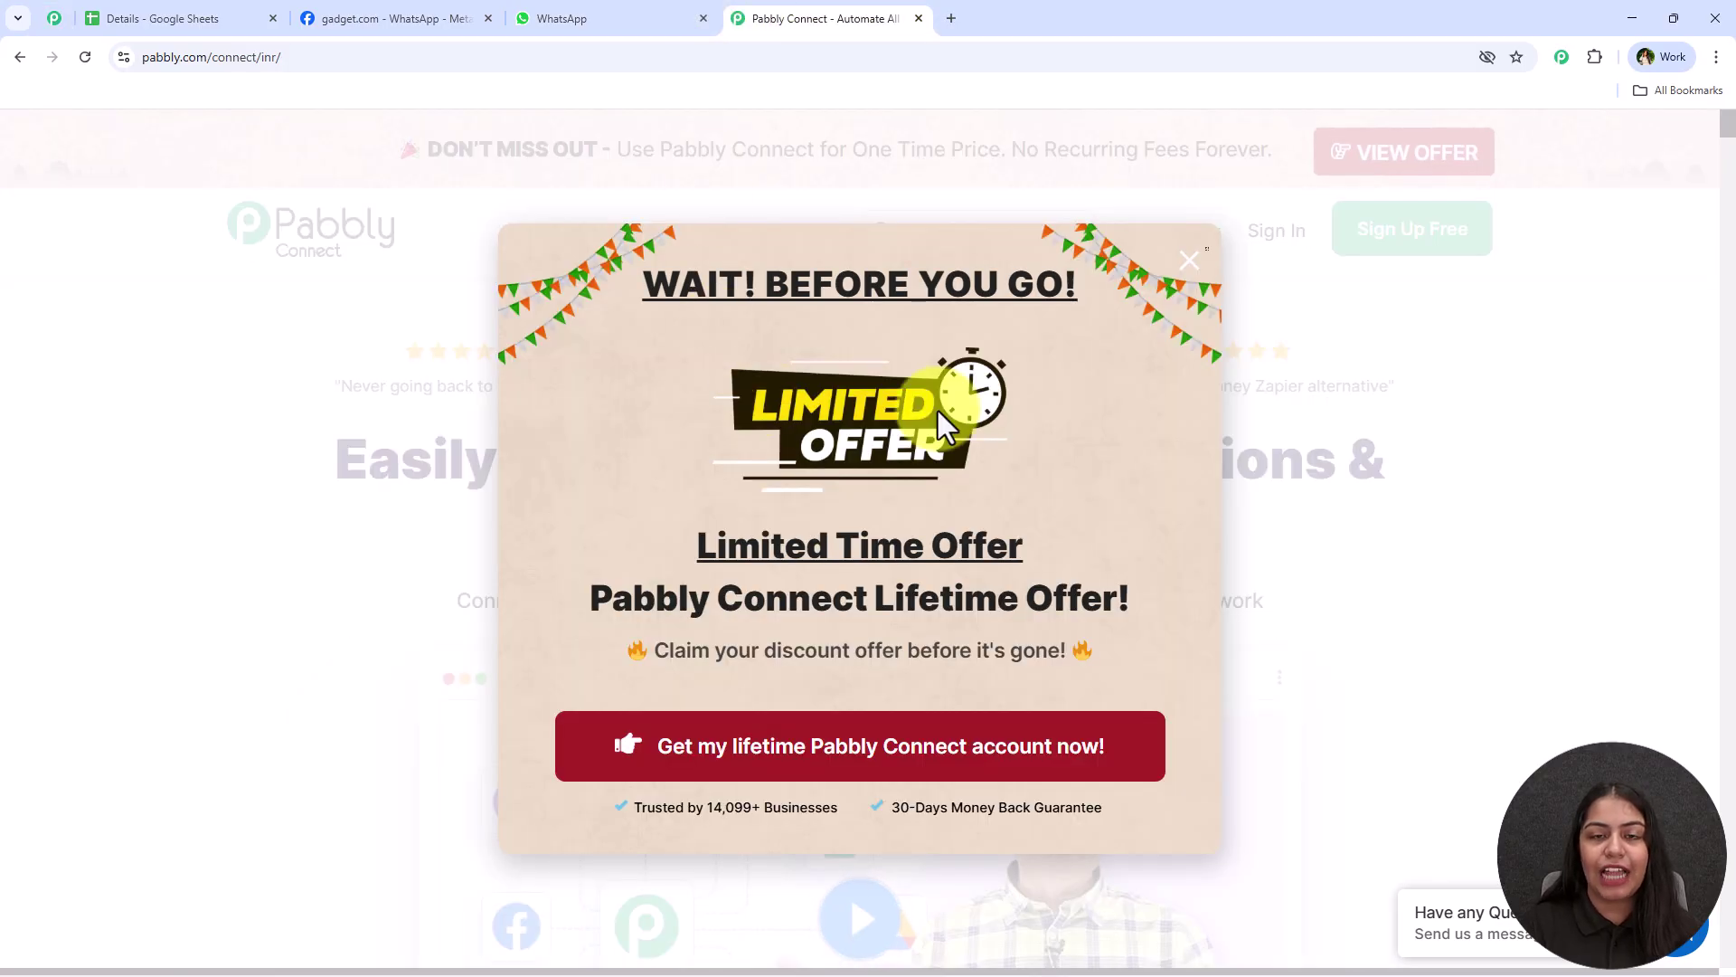
left_click(1192, 262)
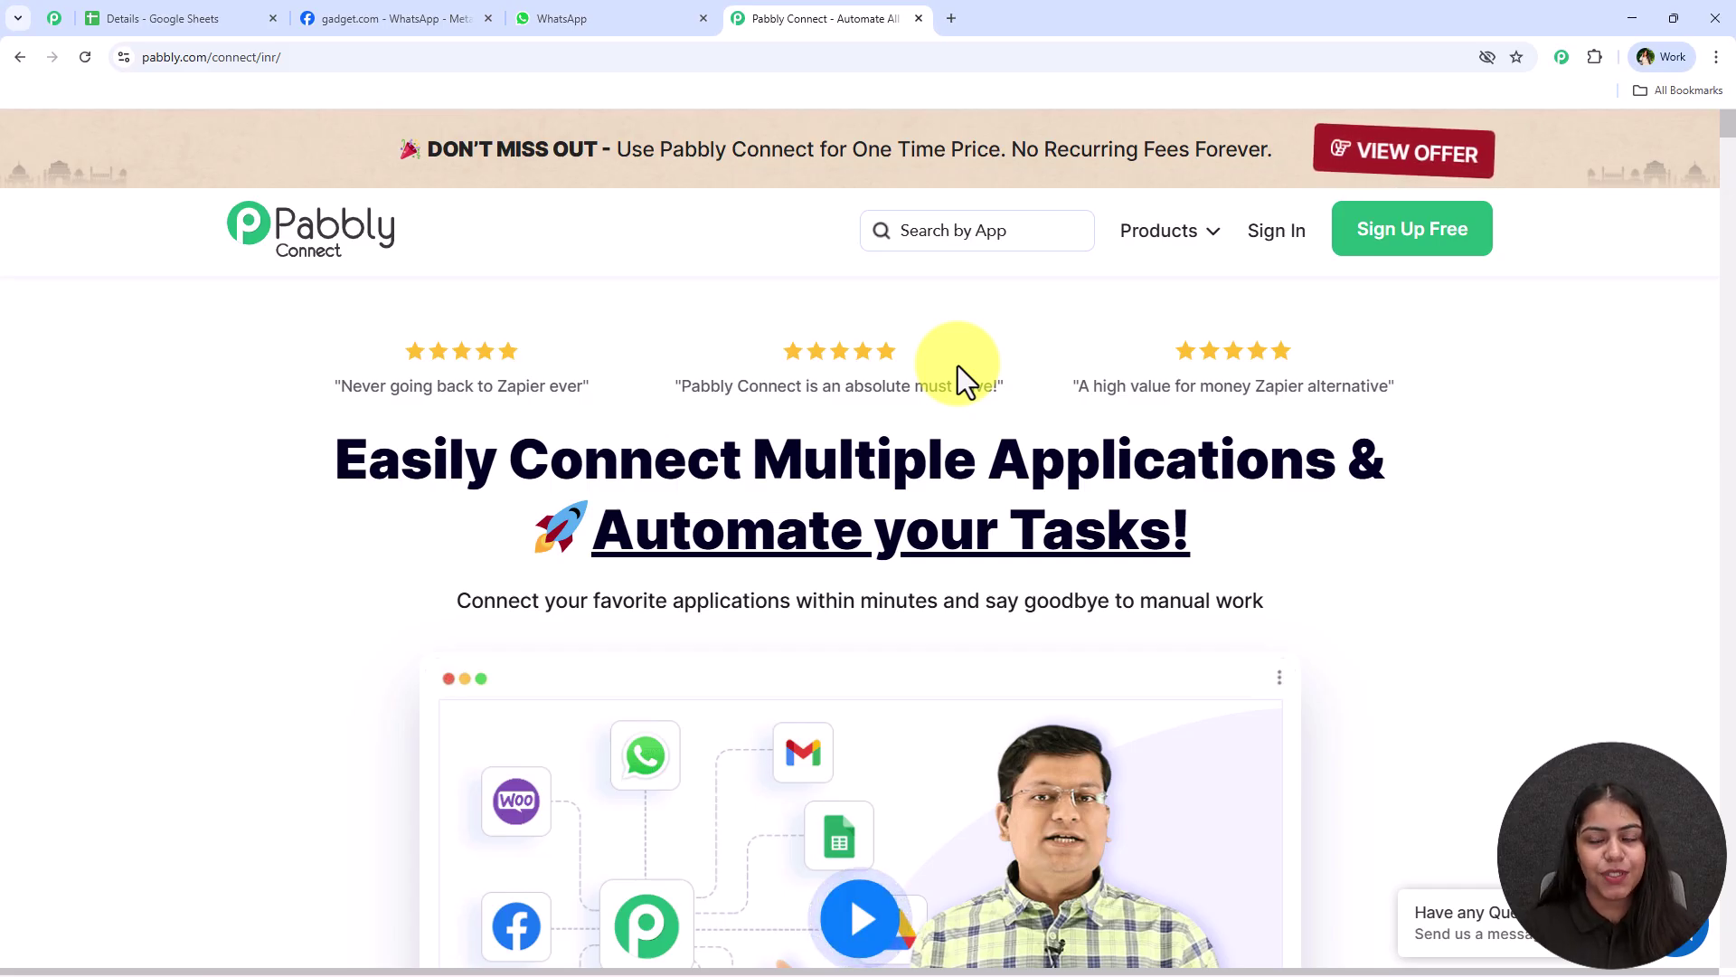
Sign in to Pabbly Accounts and launch Pabbly Connect's Access Now from the All Pabbly Apps page
left_click(1275, 253)
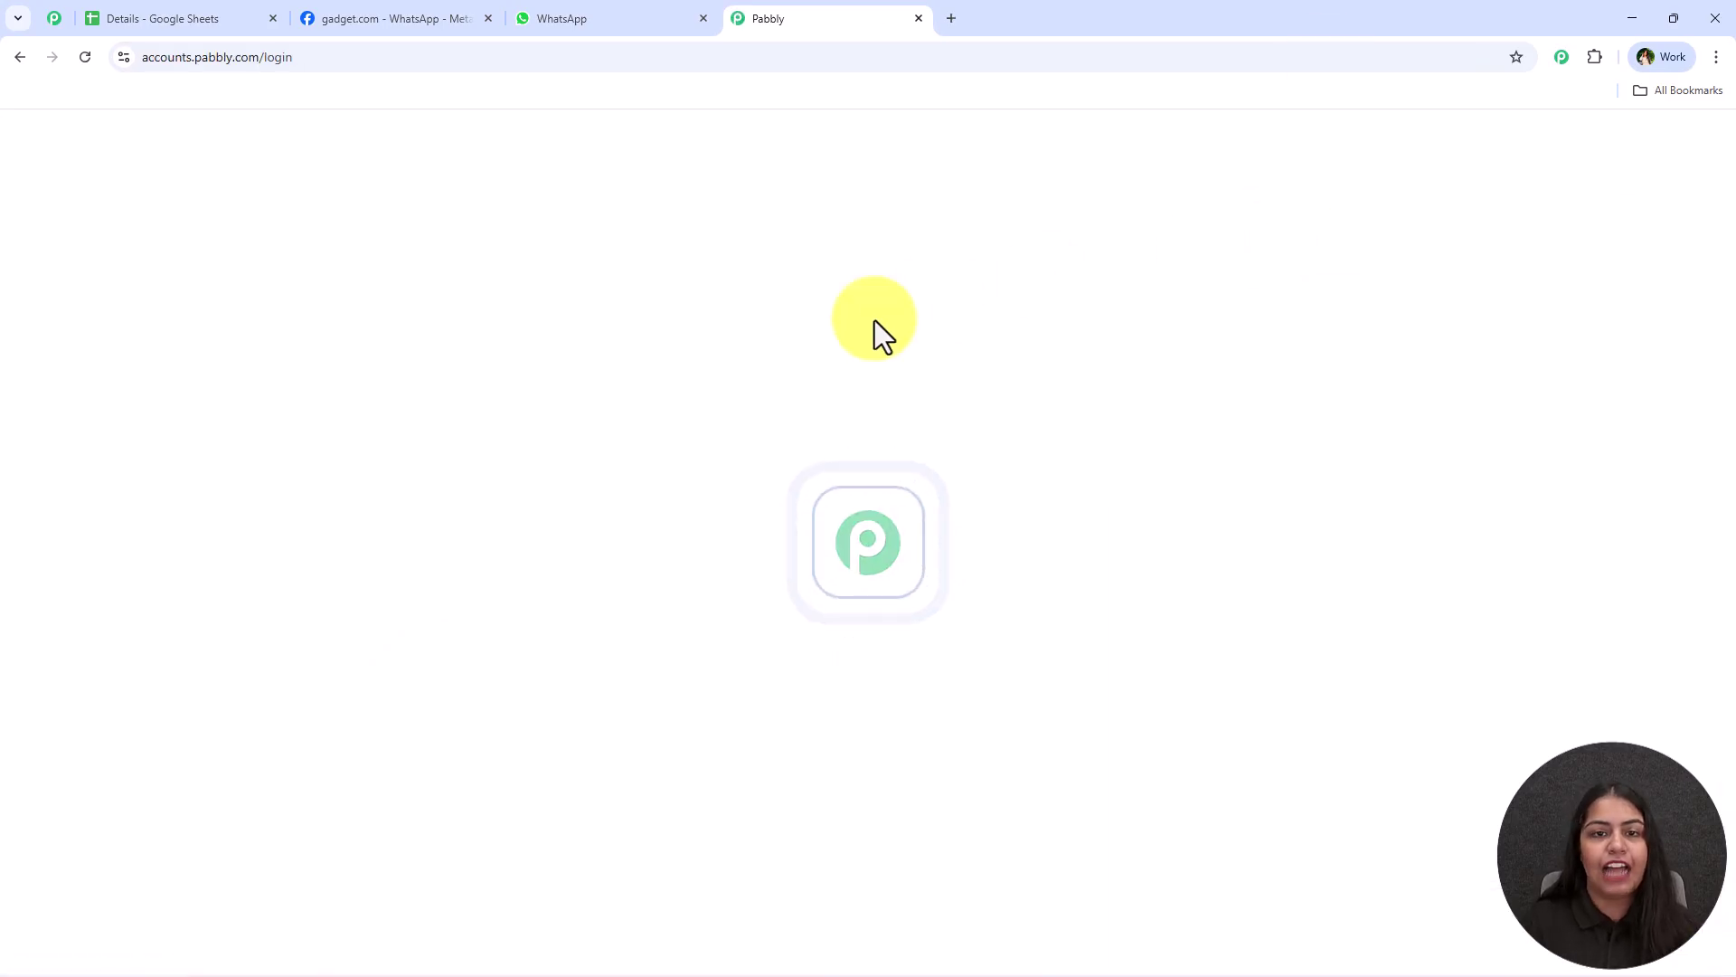
left_click_drag(147, 266, 409, 262)
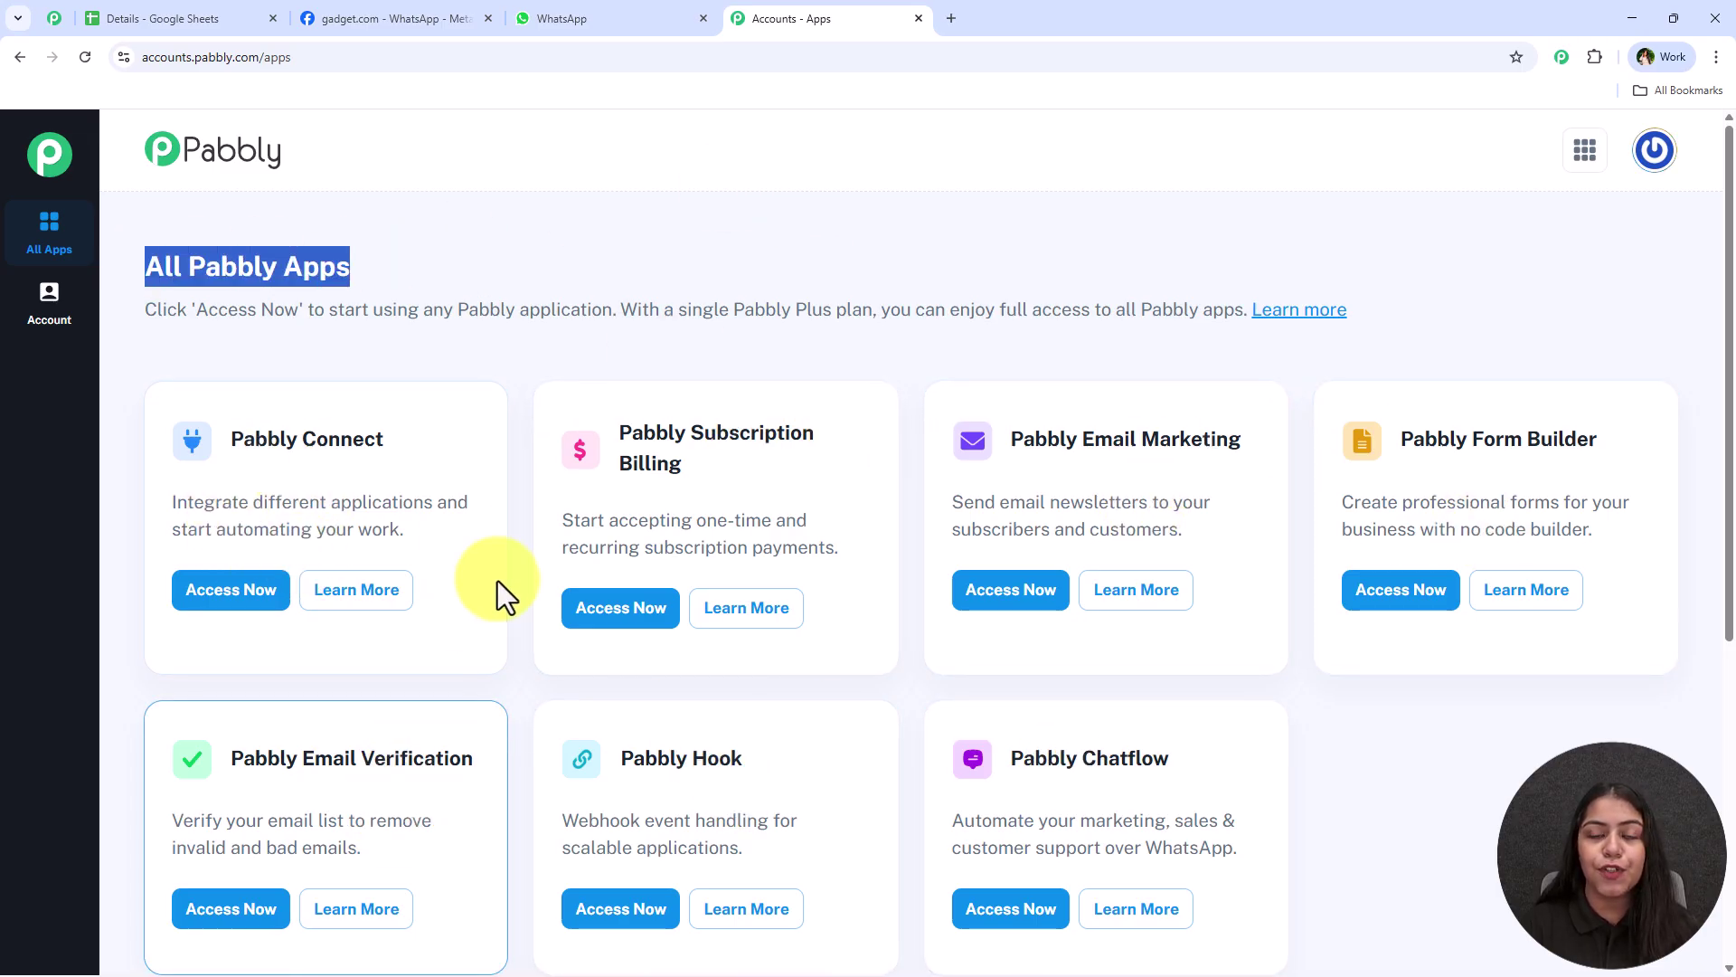
scroll(499, 588, "down", 1)
scroll(497, 579, "up", 1)
left_click(306, 388)
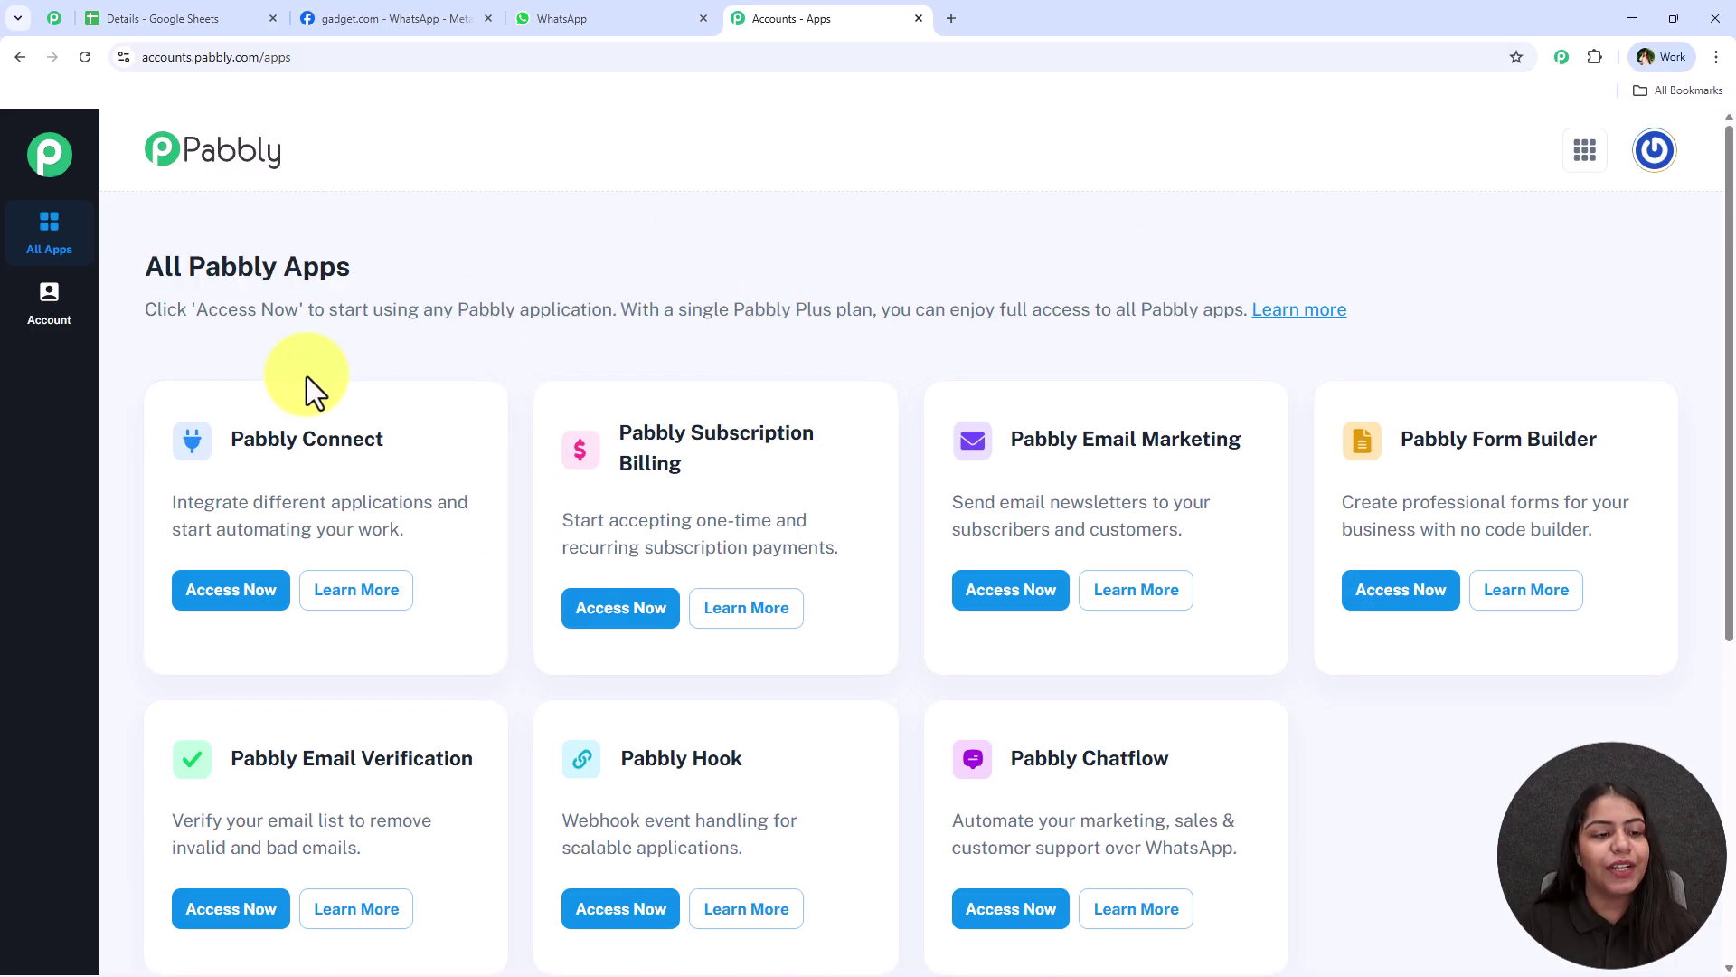
triple_click(325, 446)
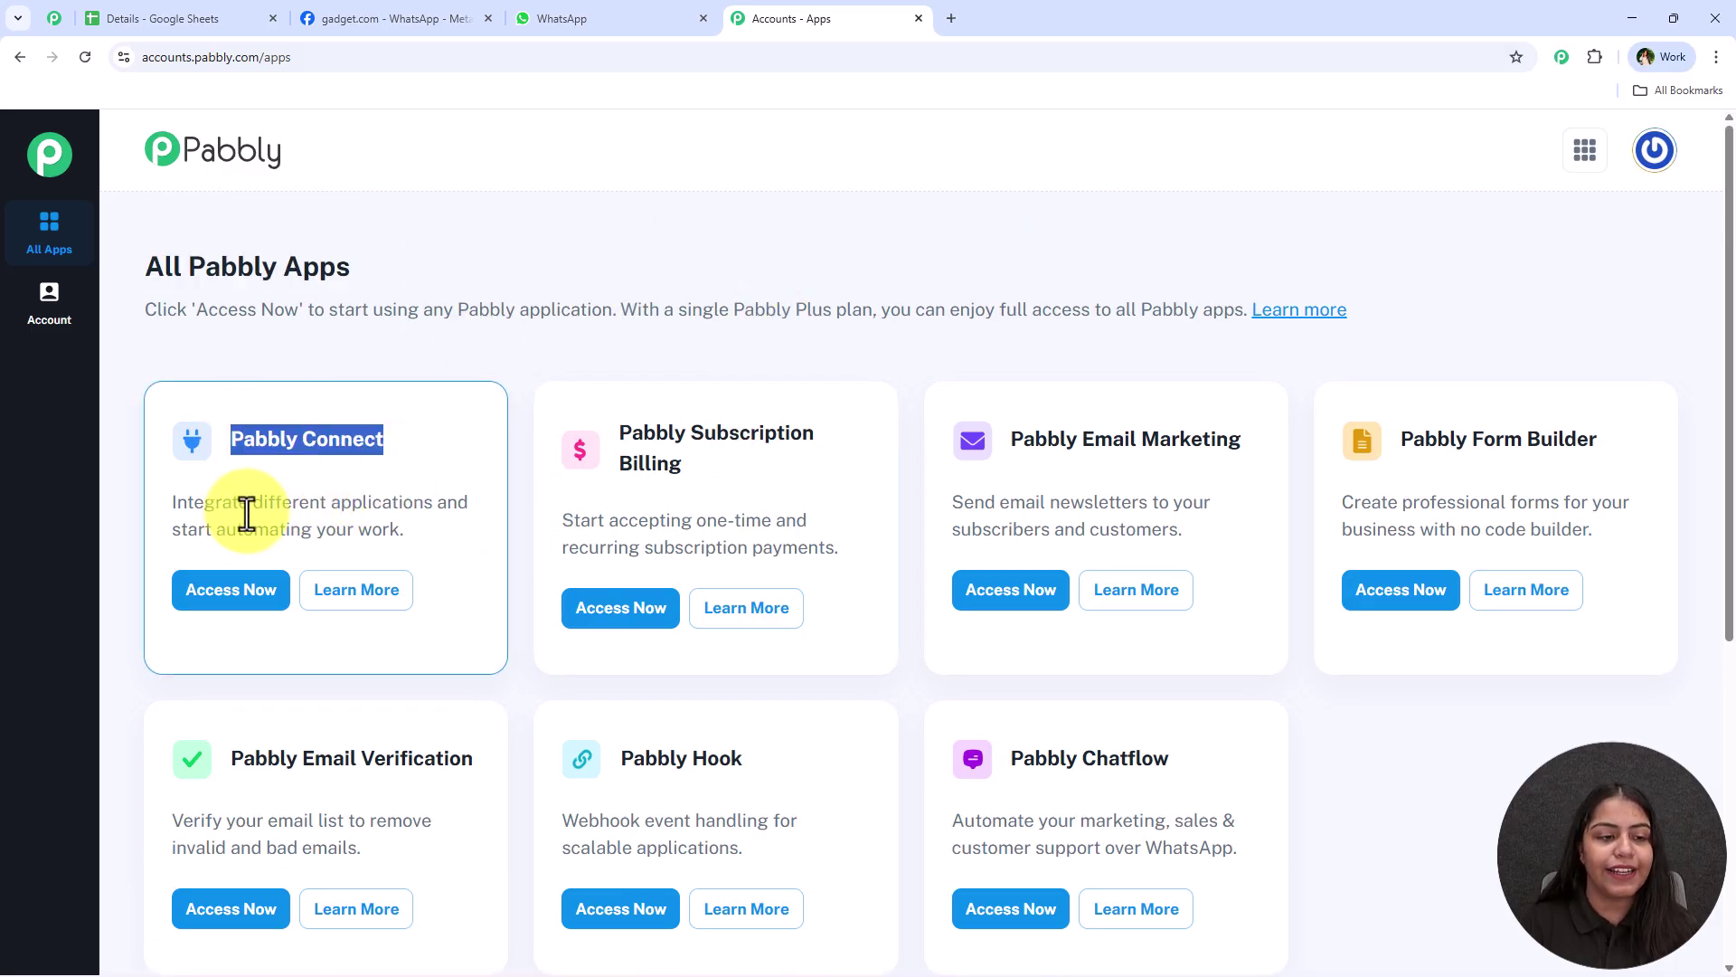
double_click(288, 503)
left_click_drag(384, 513, 438, 503)
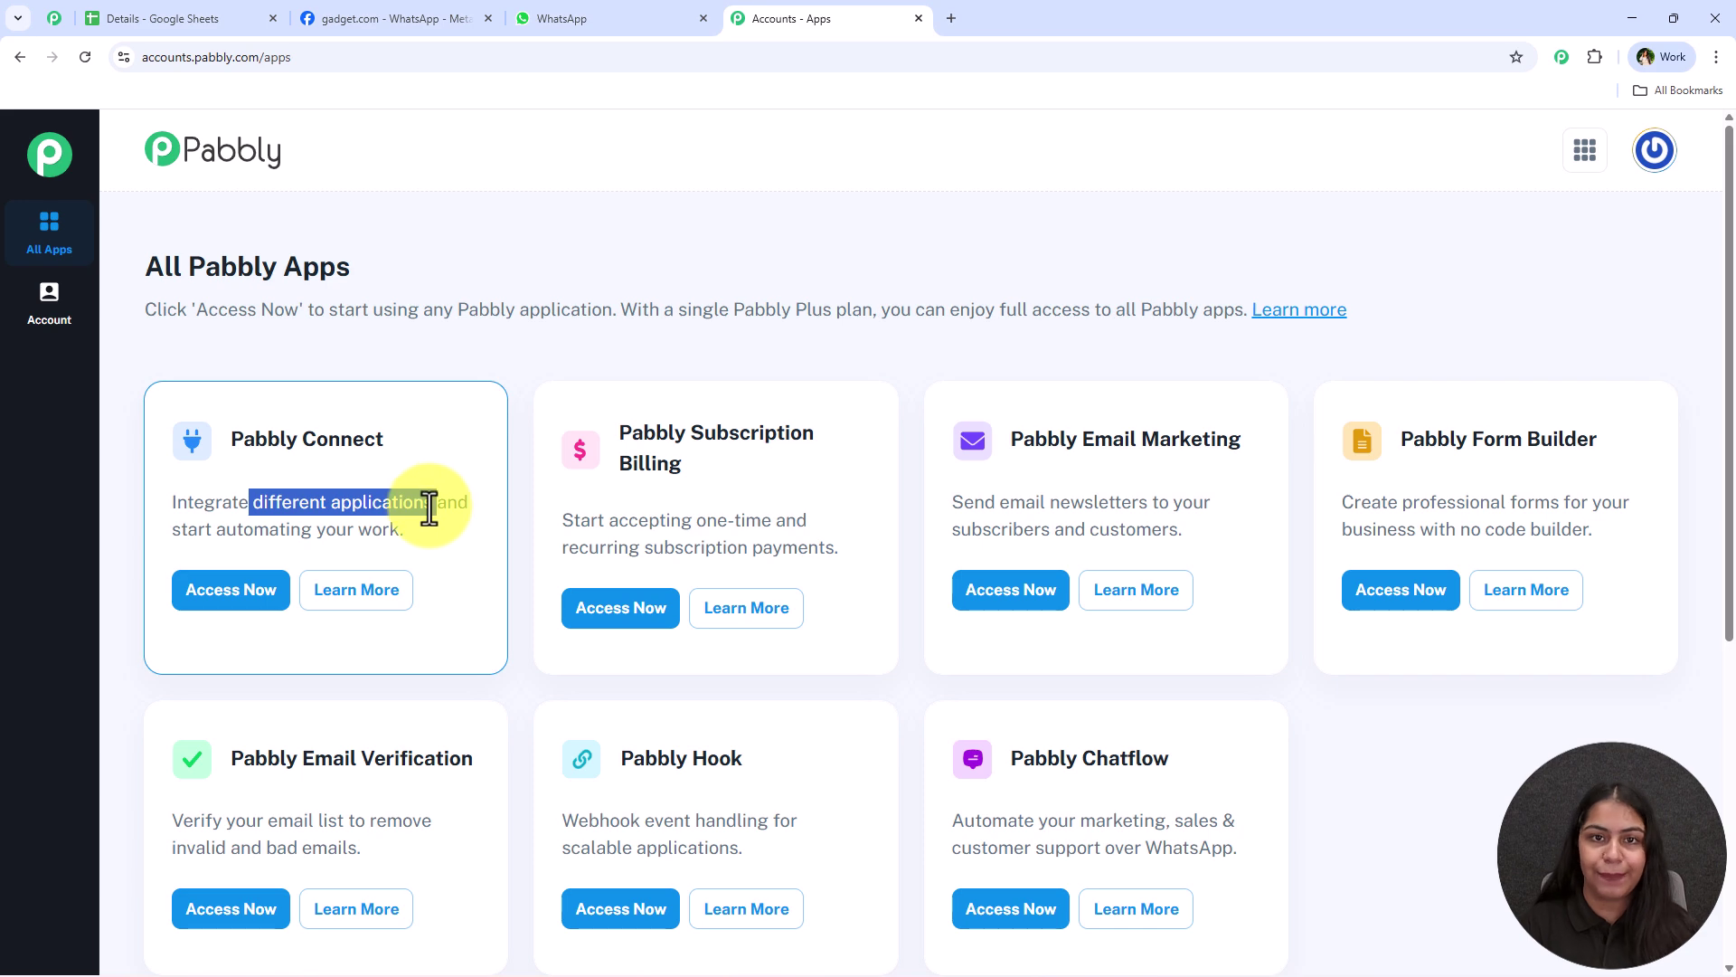
left_click(201, 597)
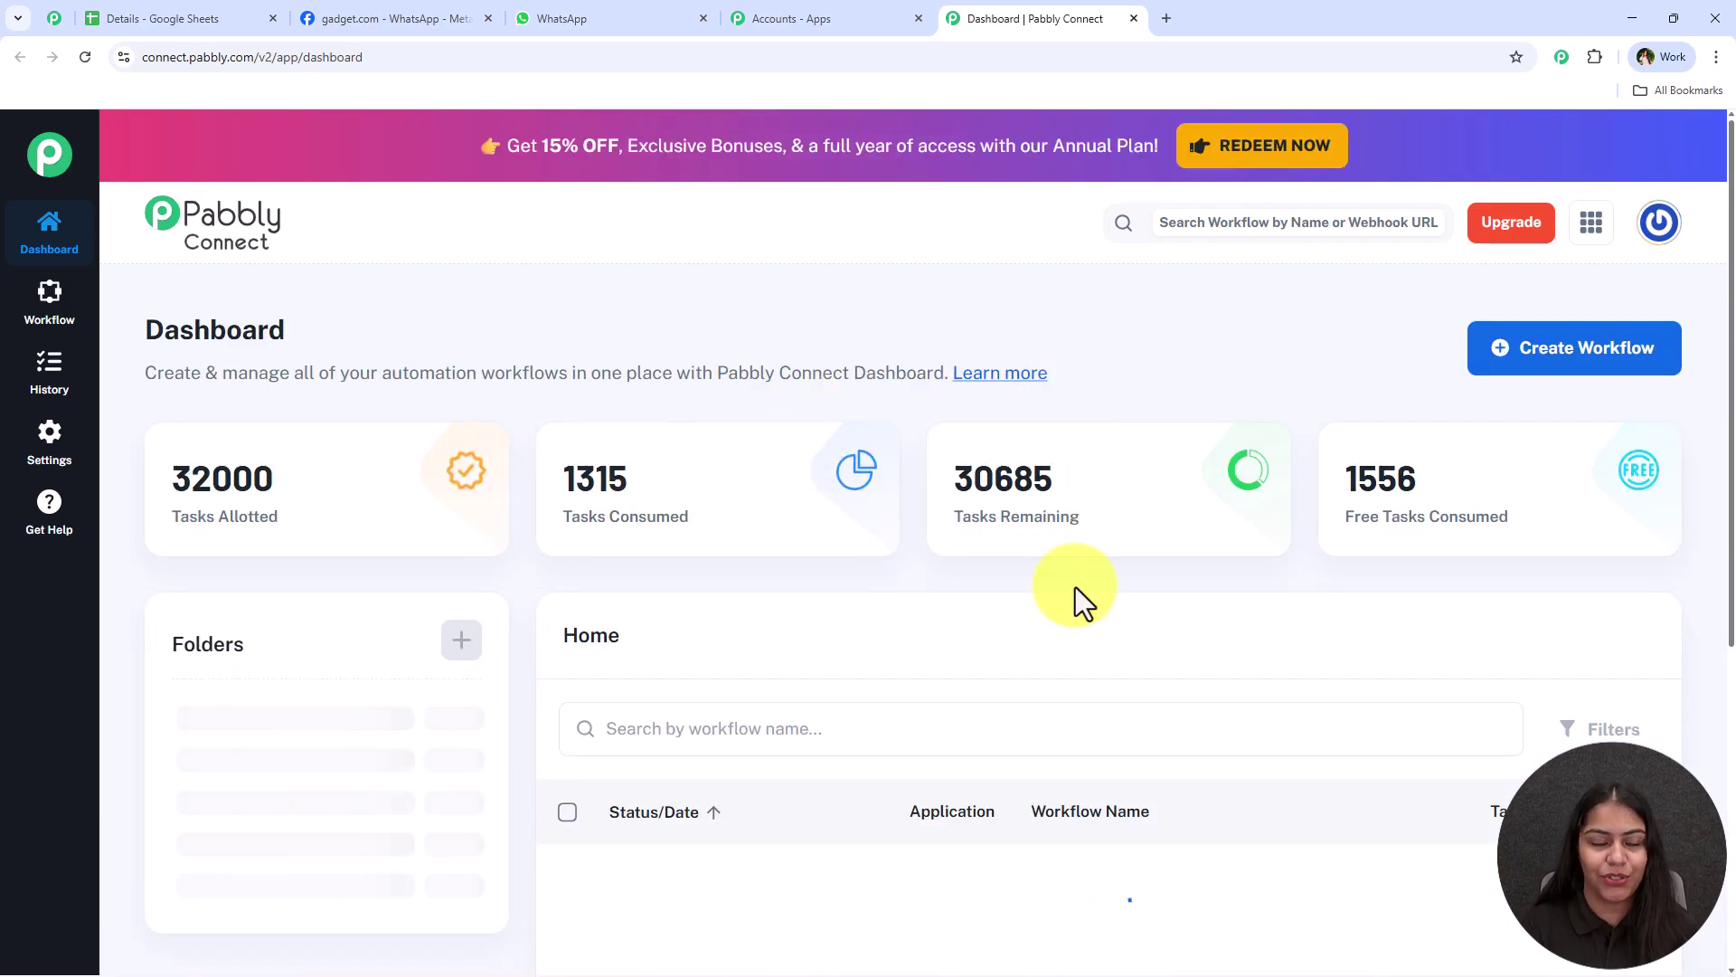
Use Create Workflow on the dashboard to bring up the New (Beta) versus Classic builder choice
left_click_drag(141, 327, 351, 323)
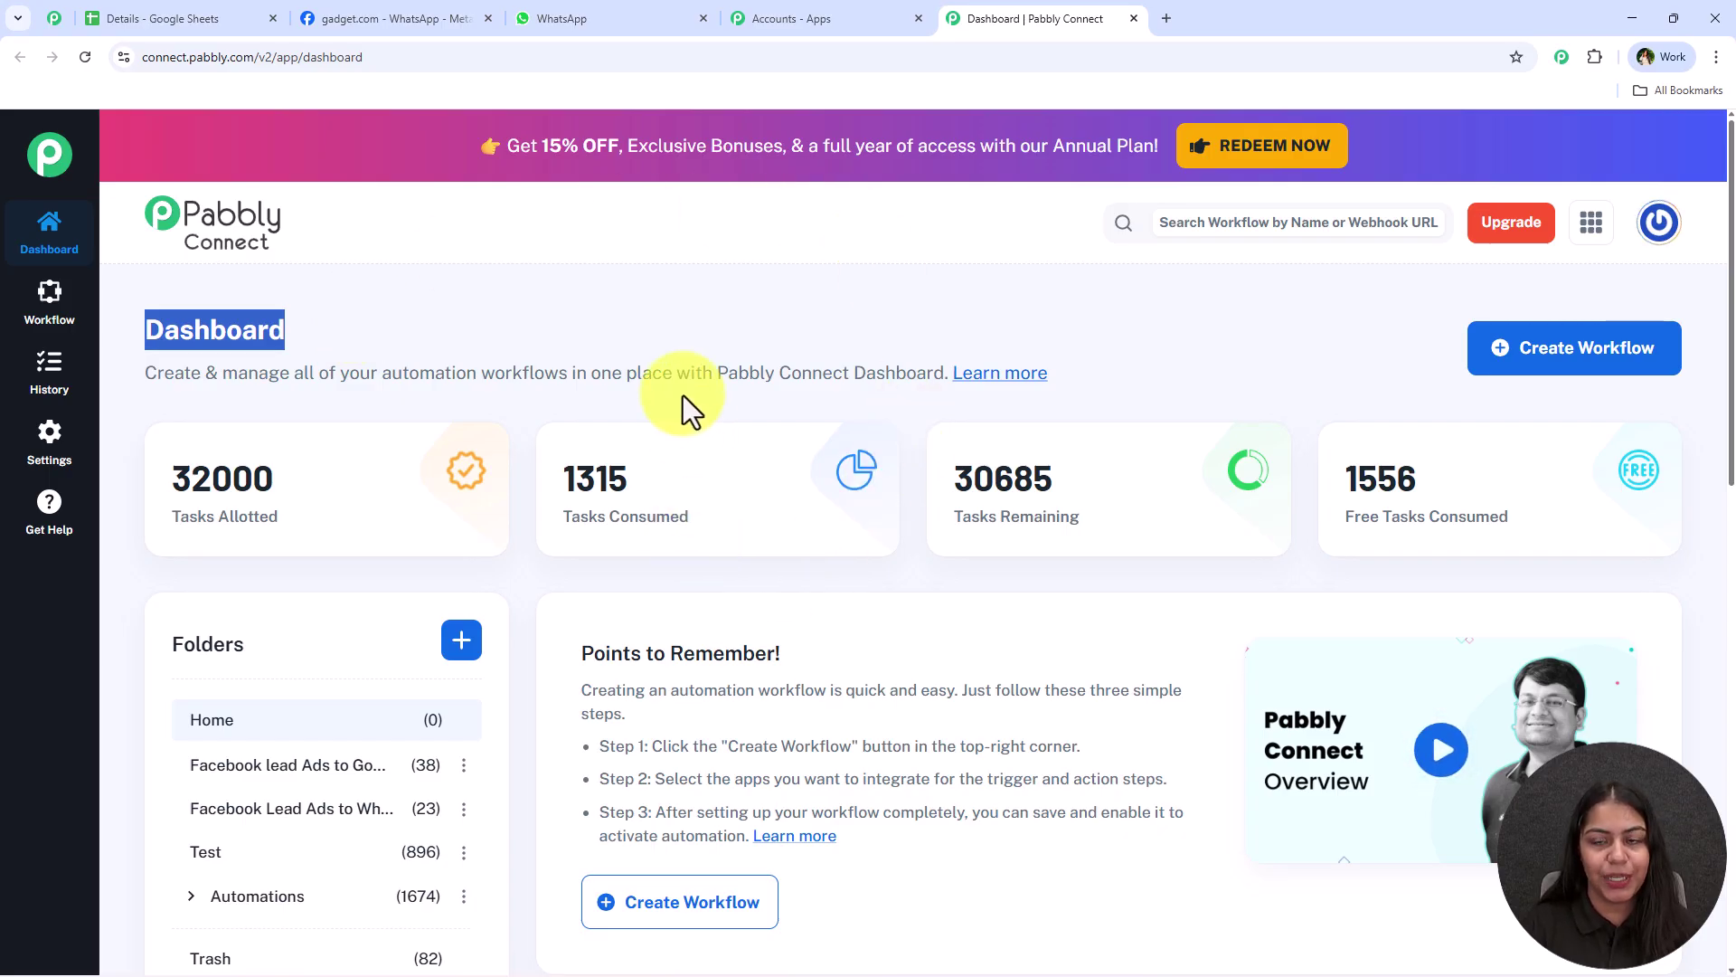
left_click(1560, 339)
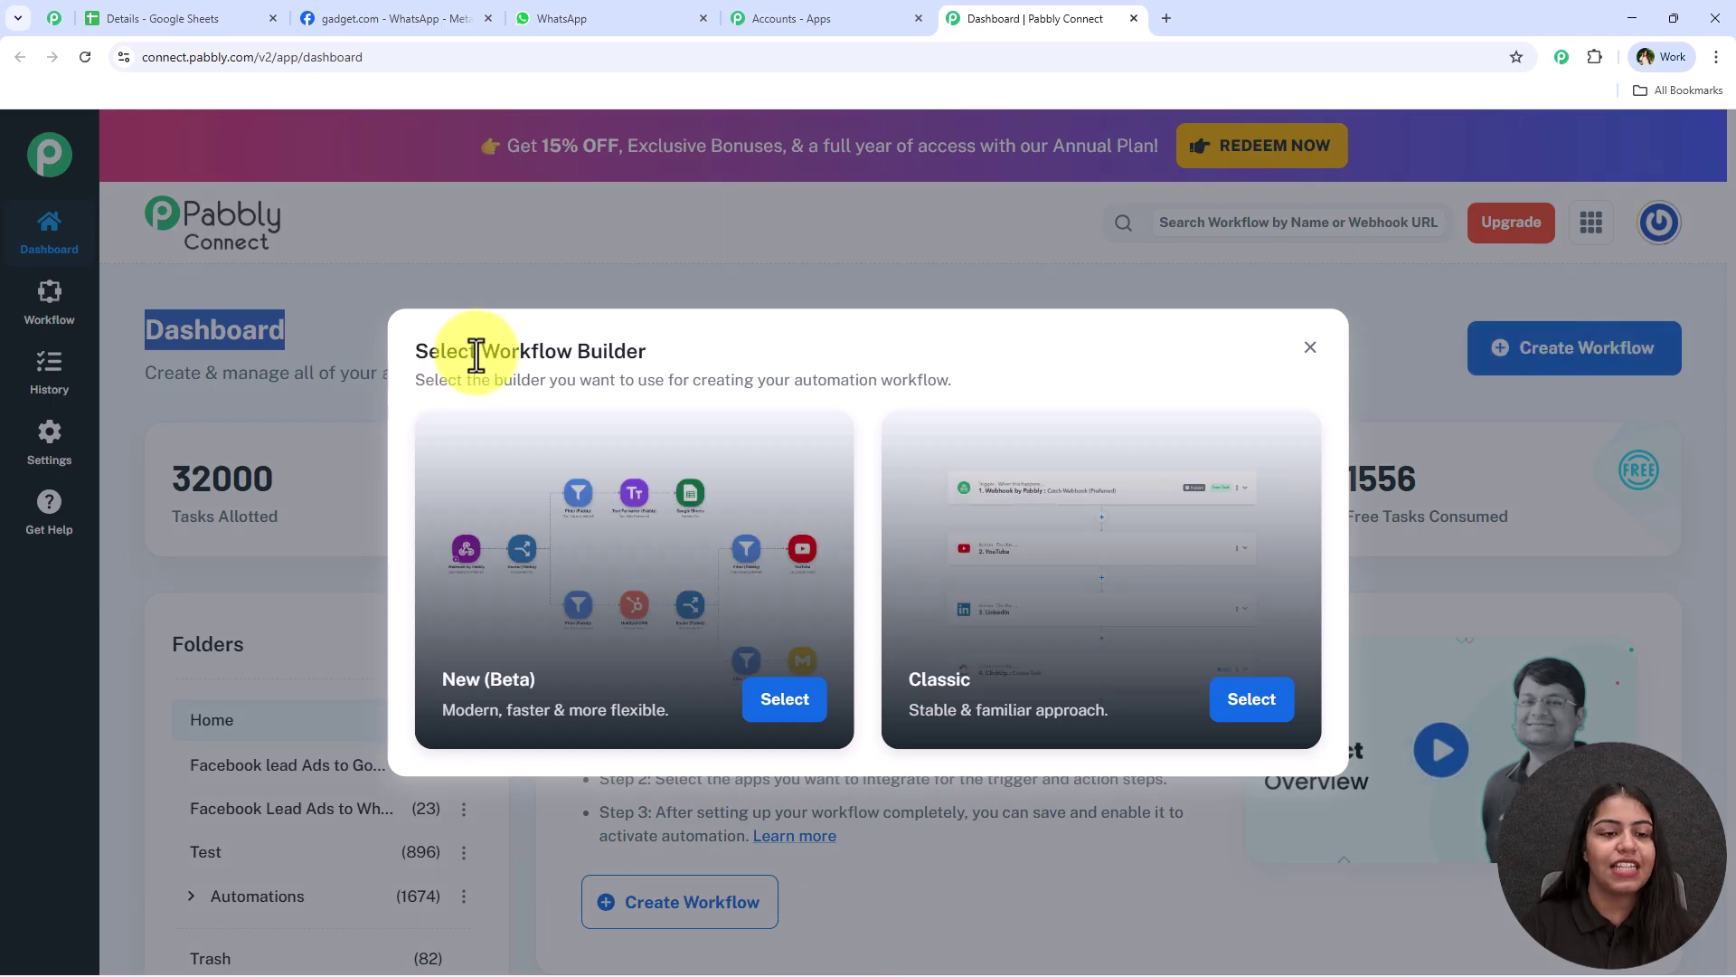
left_click_drag(479, 352, 726, 361)
left_click(720, 365)
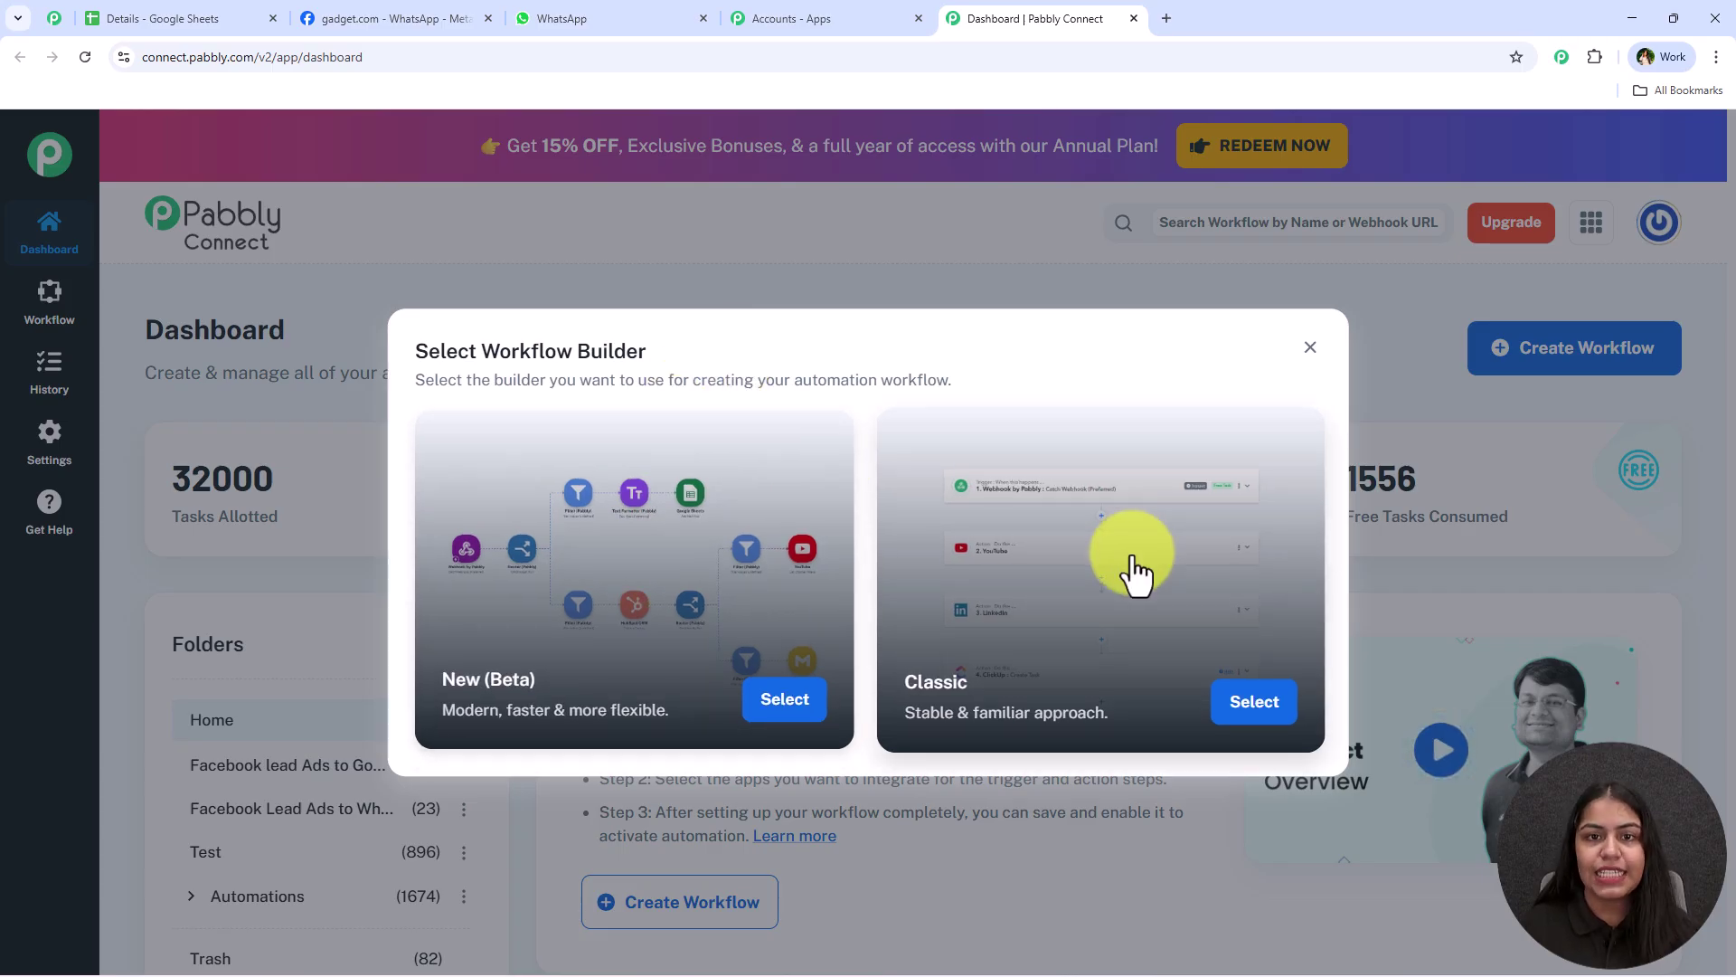
Choose the New (Beta) builder and name the workflow 'Send Bulk WhatsApp Messages From Google Sheets'
left_click(784, 709)
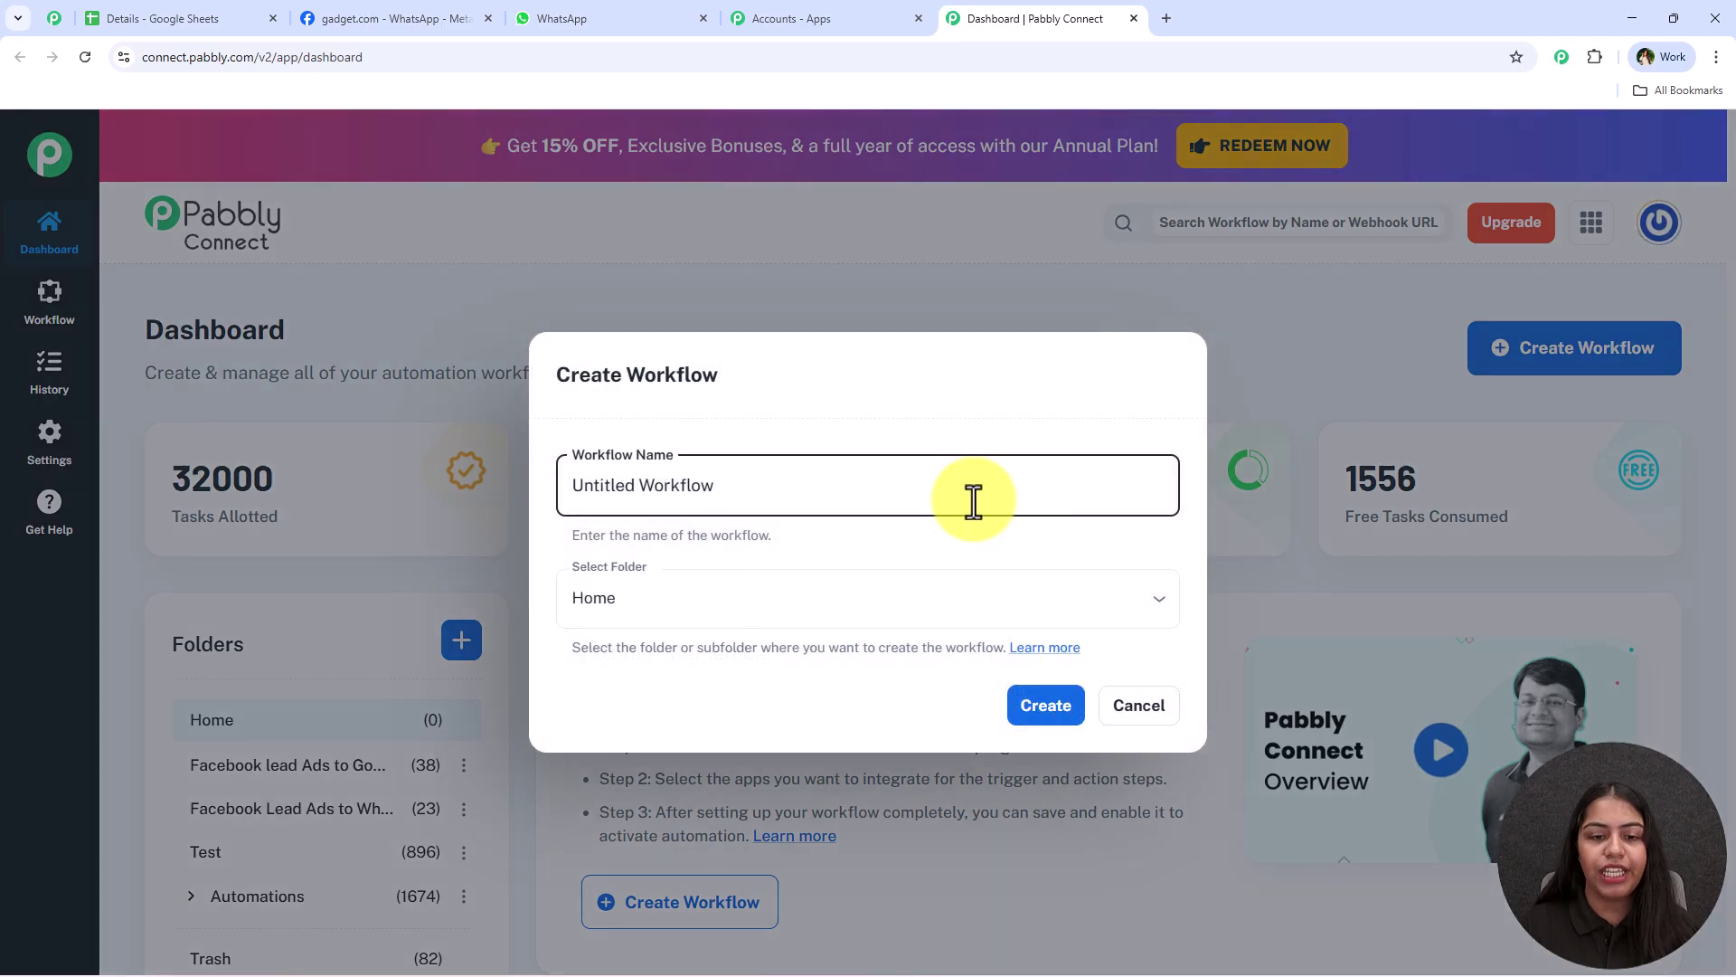
left_click_drag(968, 496, 588, 496)
triple_click(588, 495)
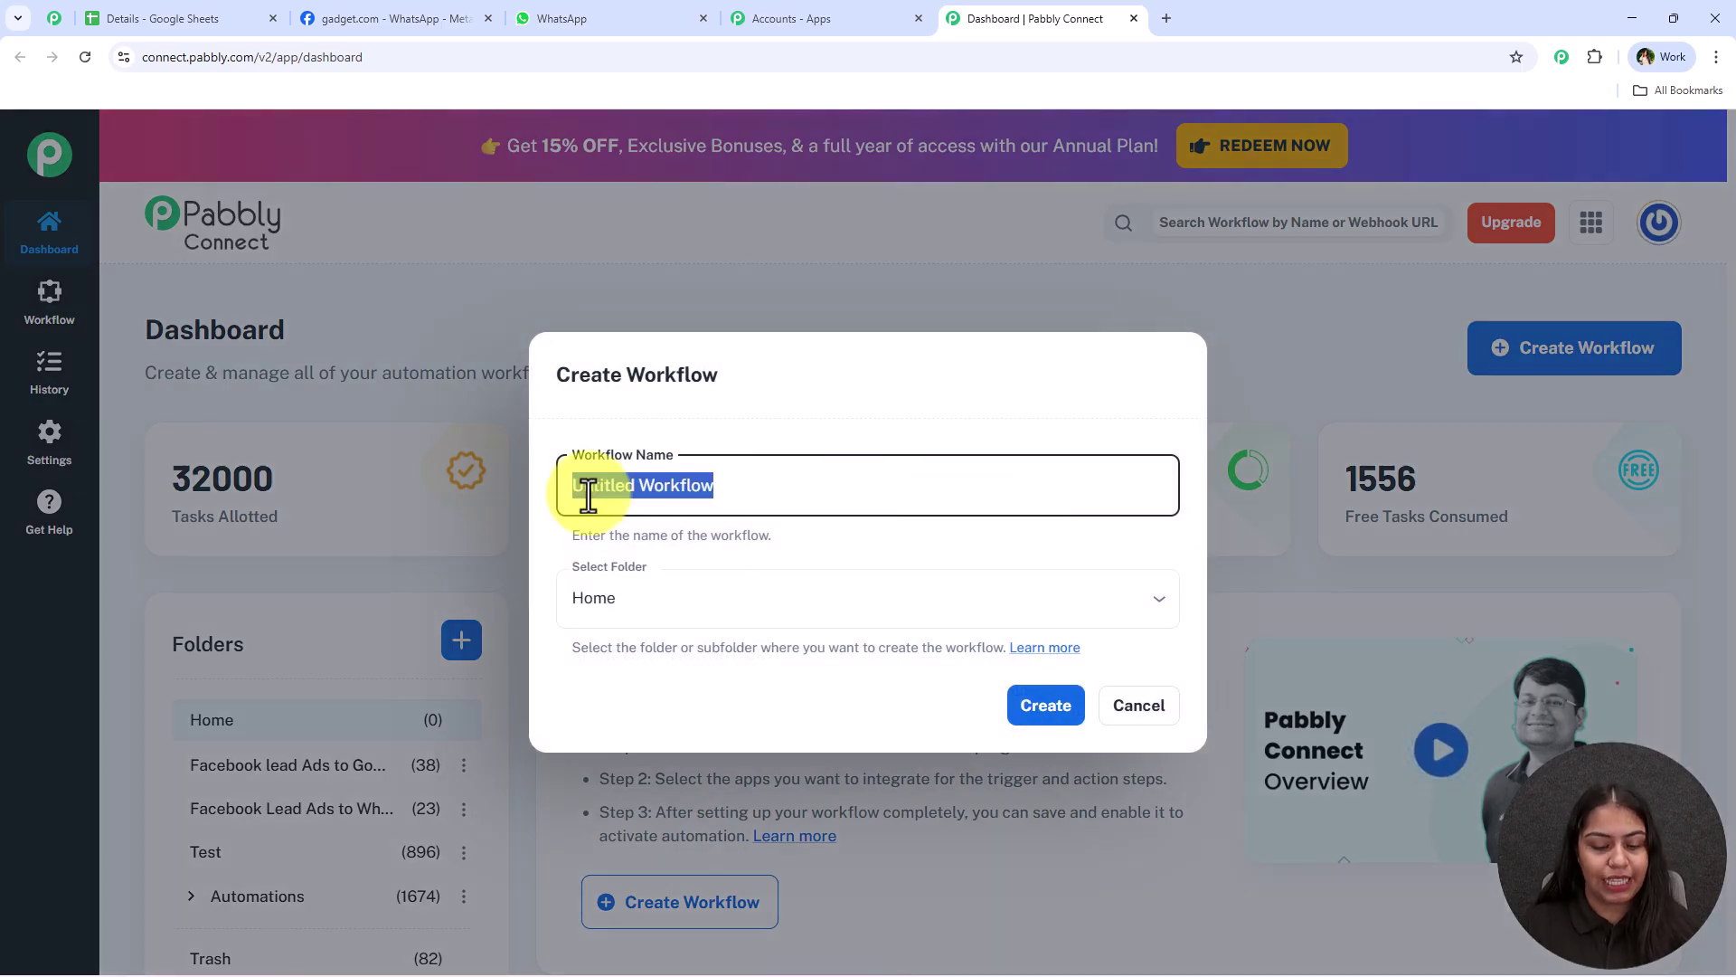
type("Send Bulk WhatsApp Messages From Google Sheets")
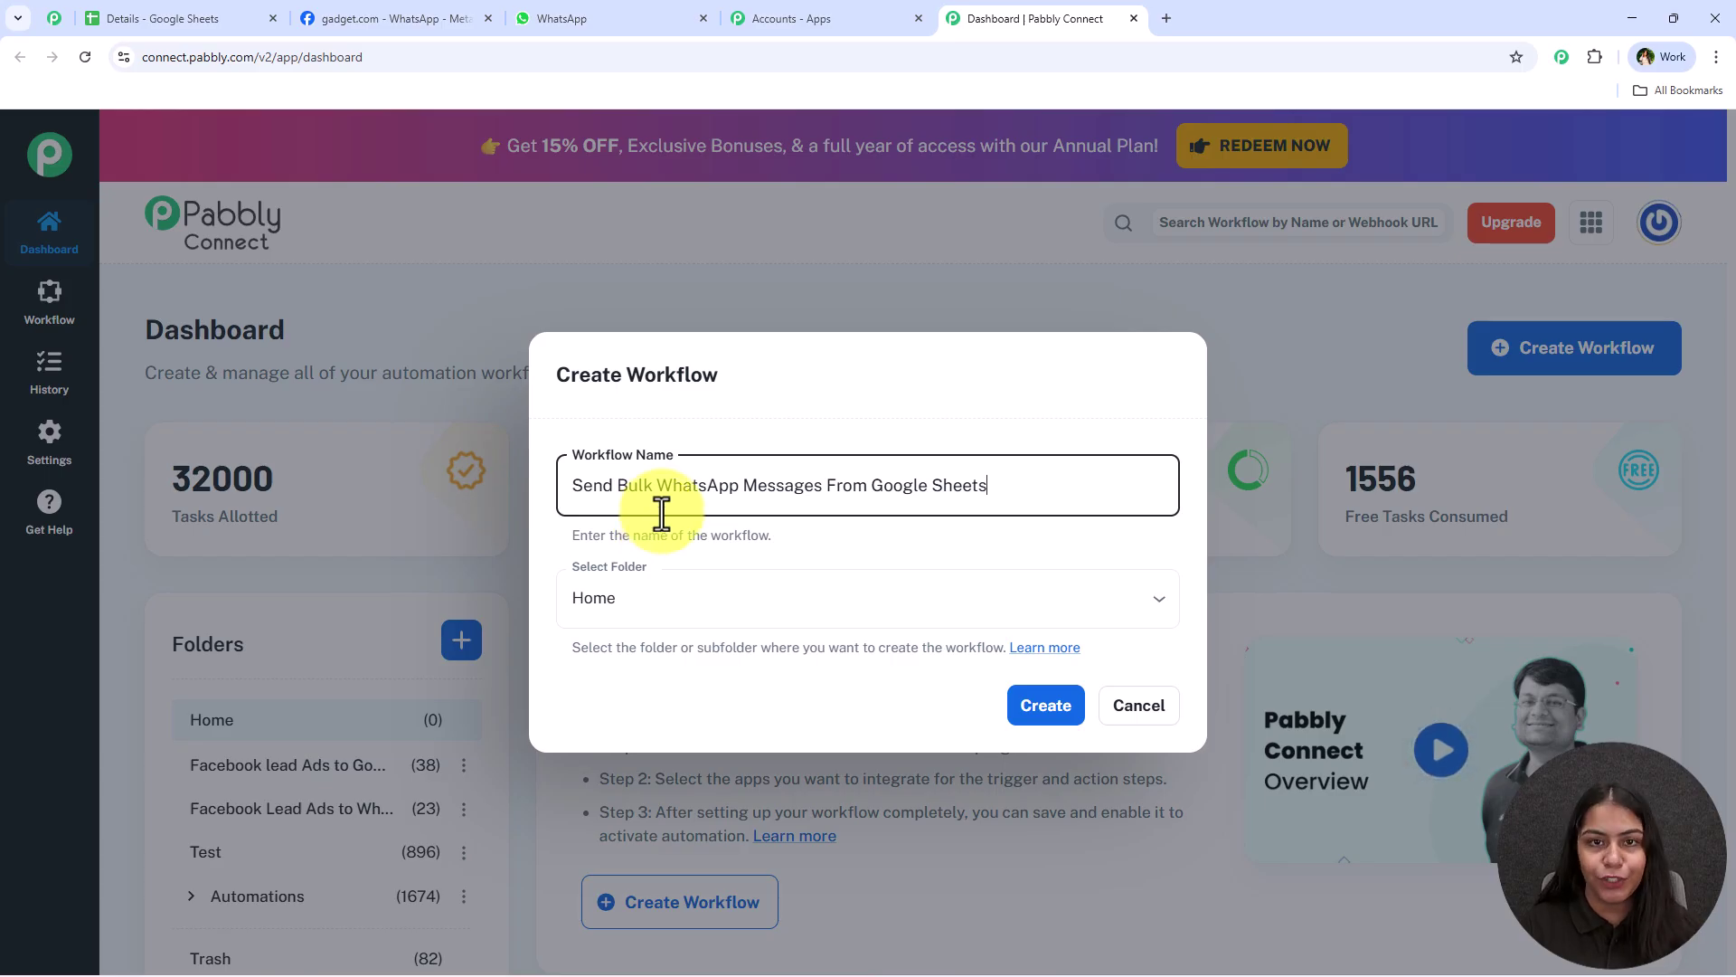
Glance at the Details spreadsheet and the WhatsApp chat, then return to the Create Workflow dialog
left_click(225, 18)
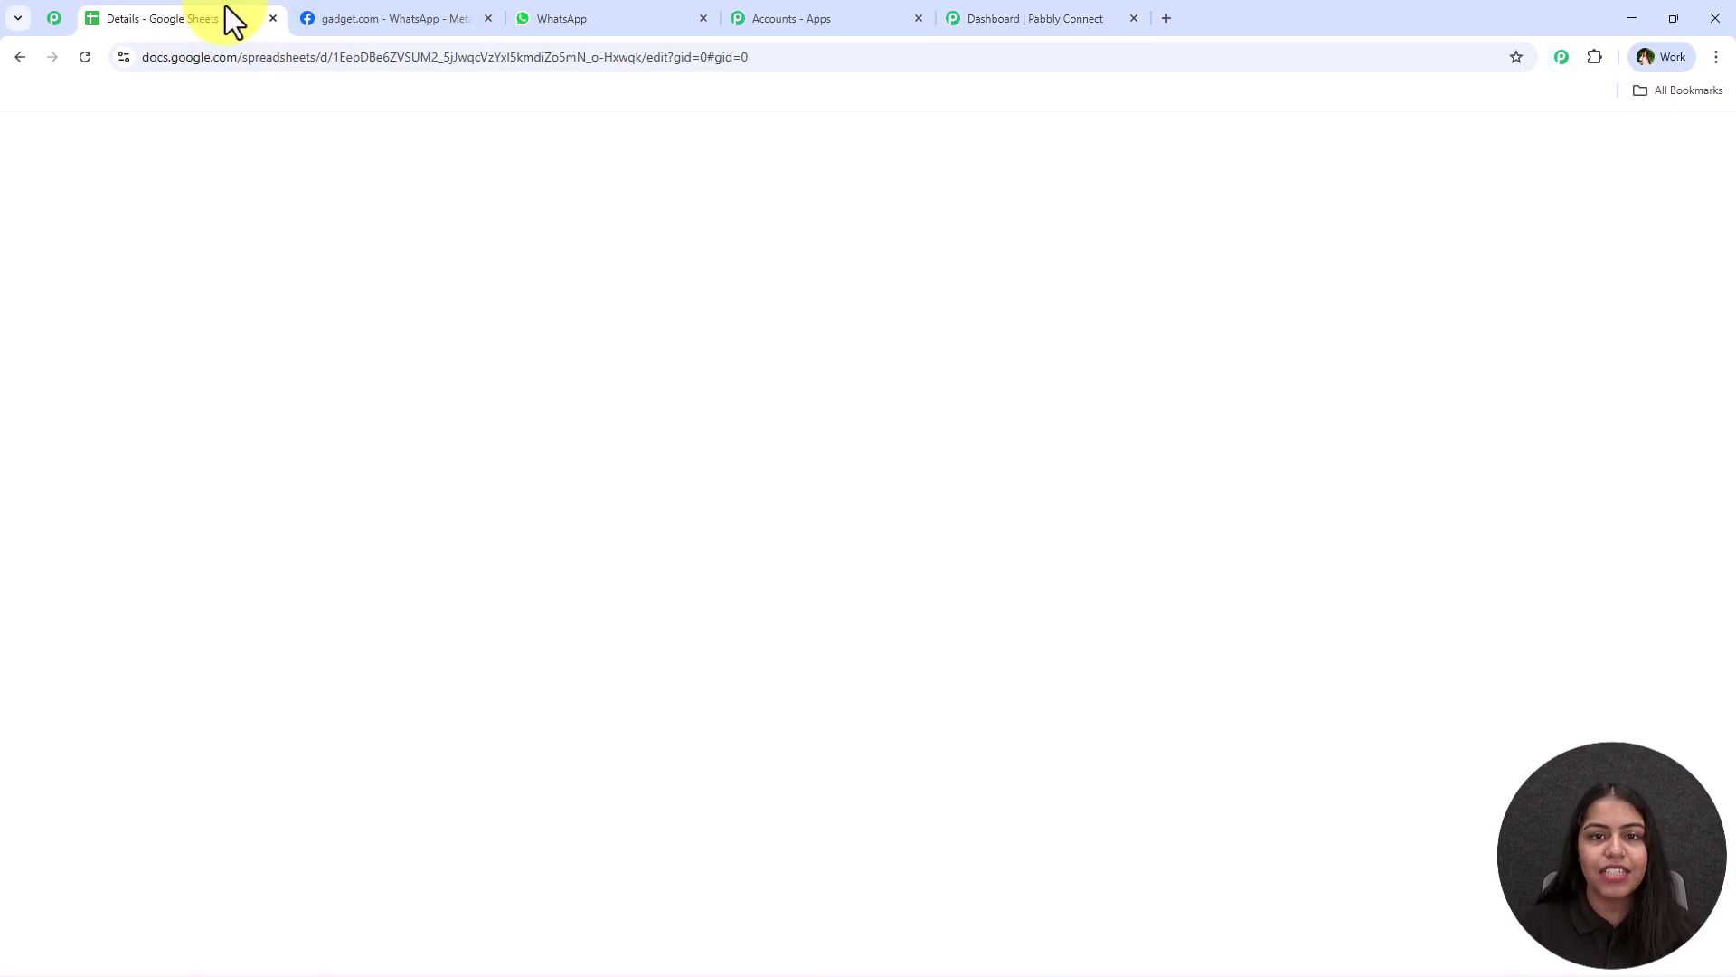
scroll(586, 544, "up", 5)
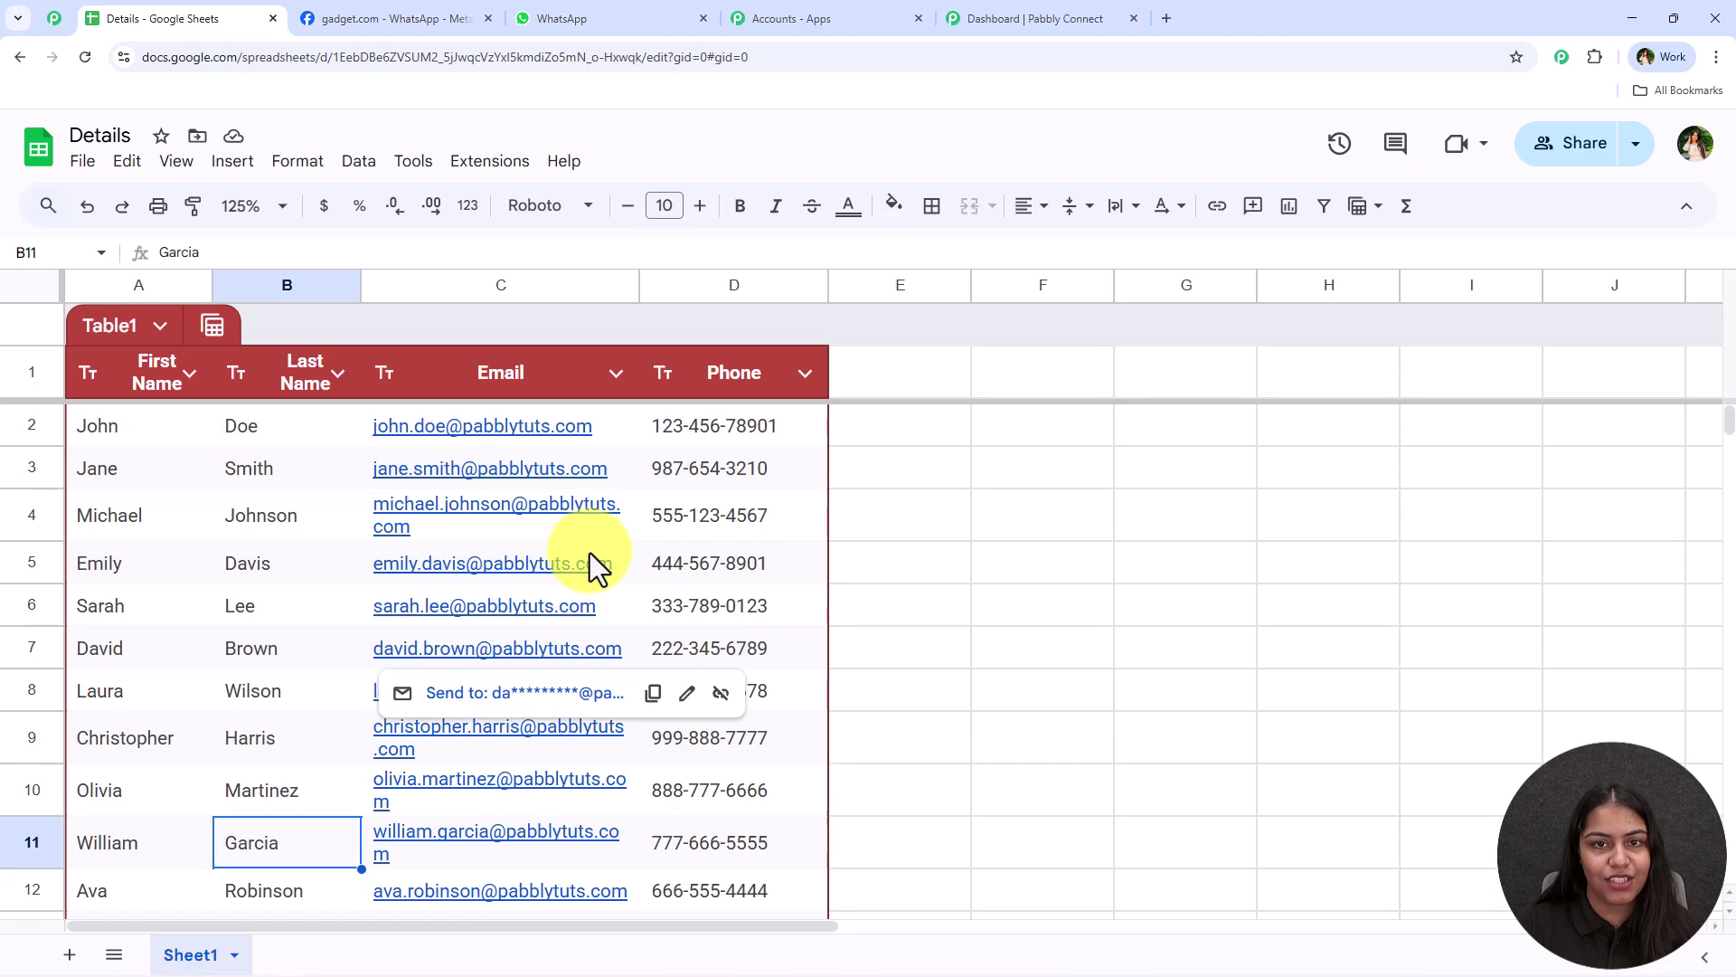
left_click(632, 17)
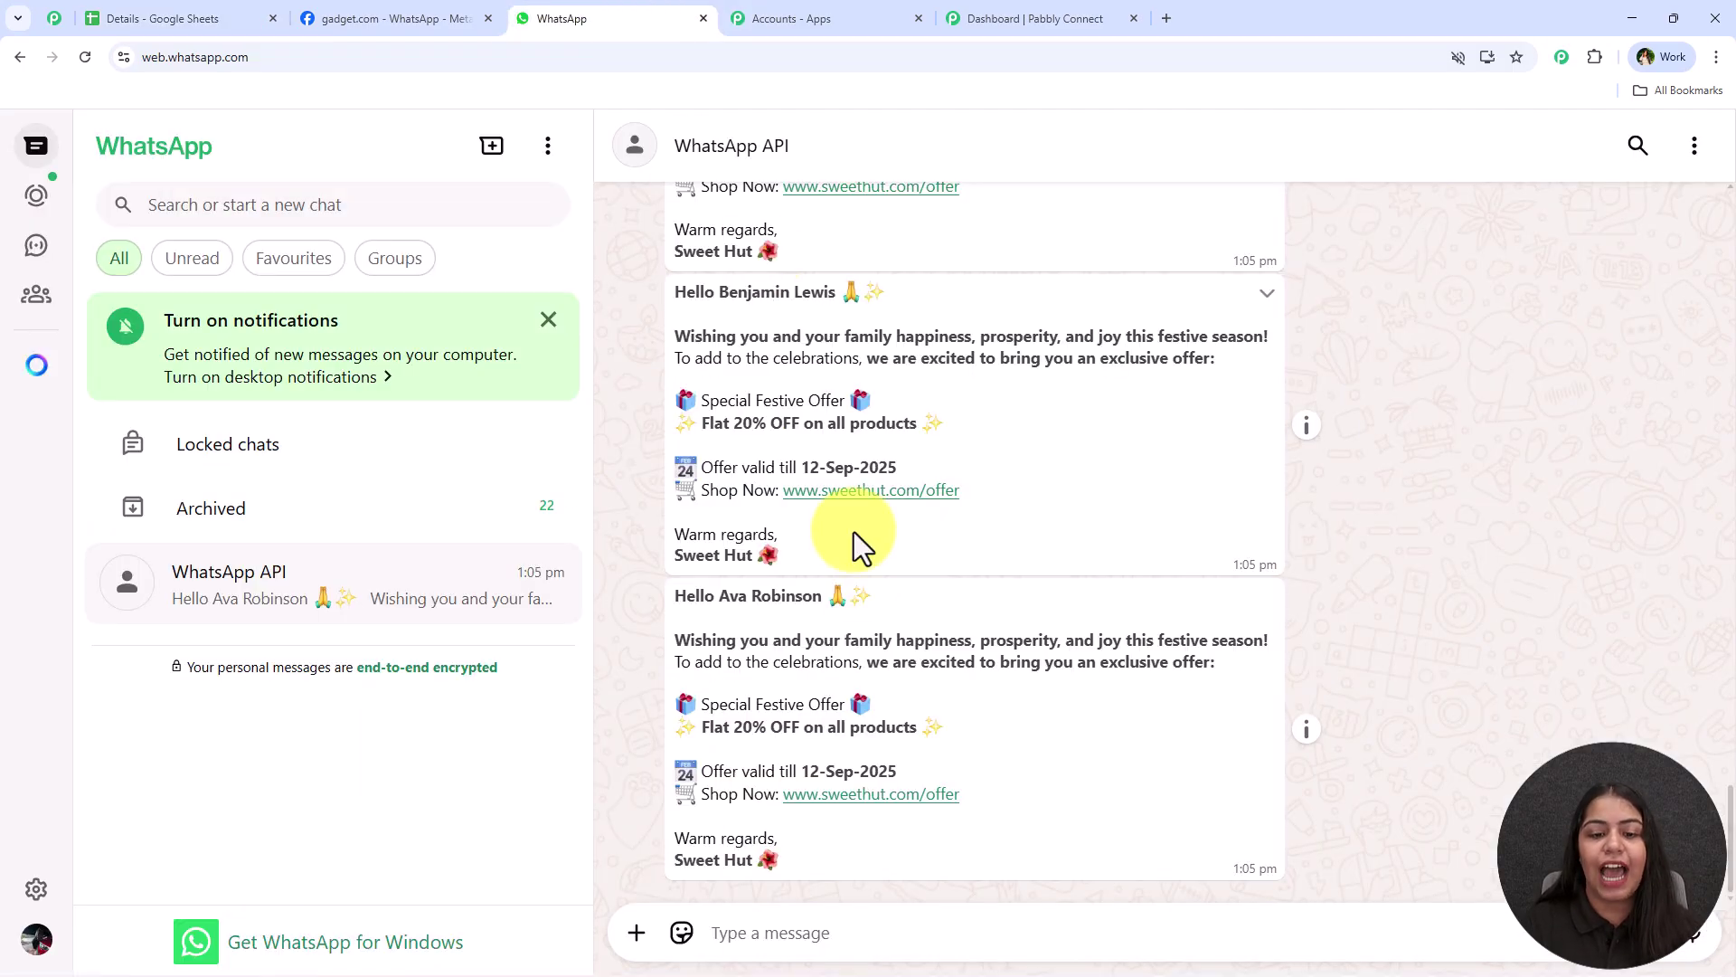
scroll(856, 556, "up", 5)
scroll(859, 580, "up", 10)
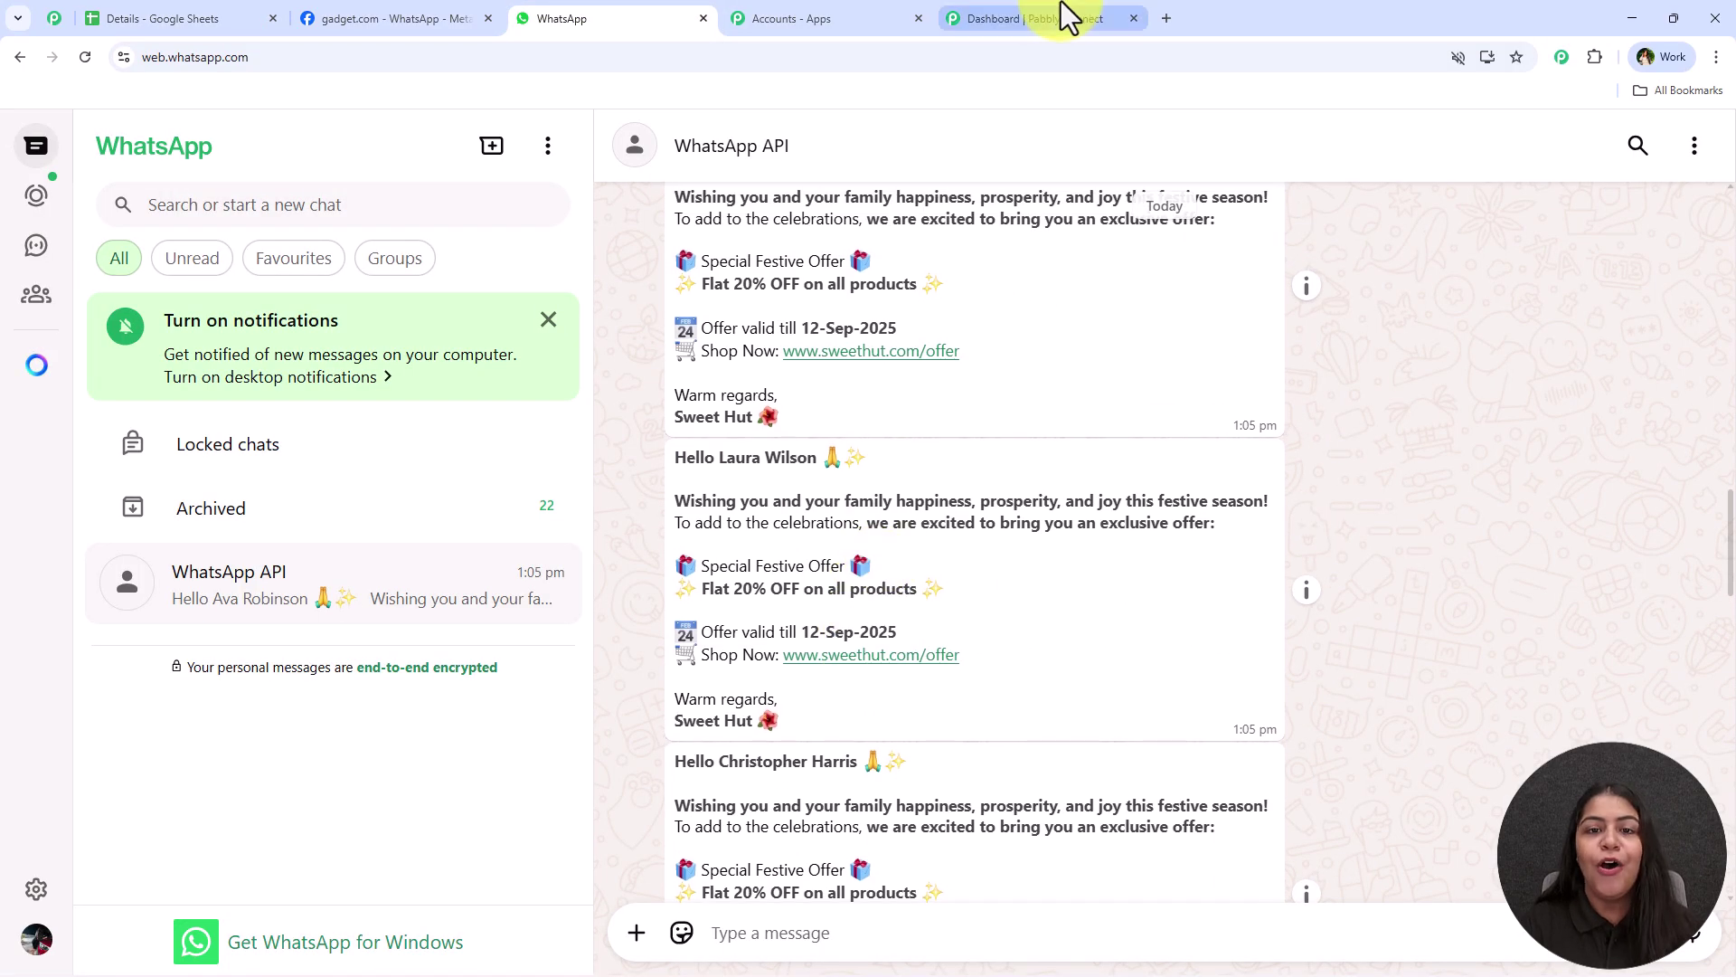
left_click(1058, 16)
Place the new workflow in the Automations folder and create it
left_click(869, 601)
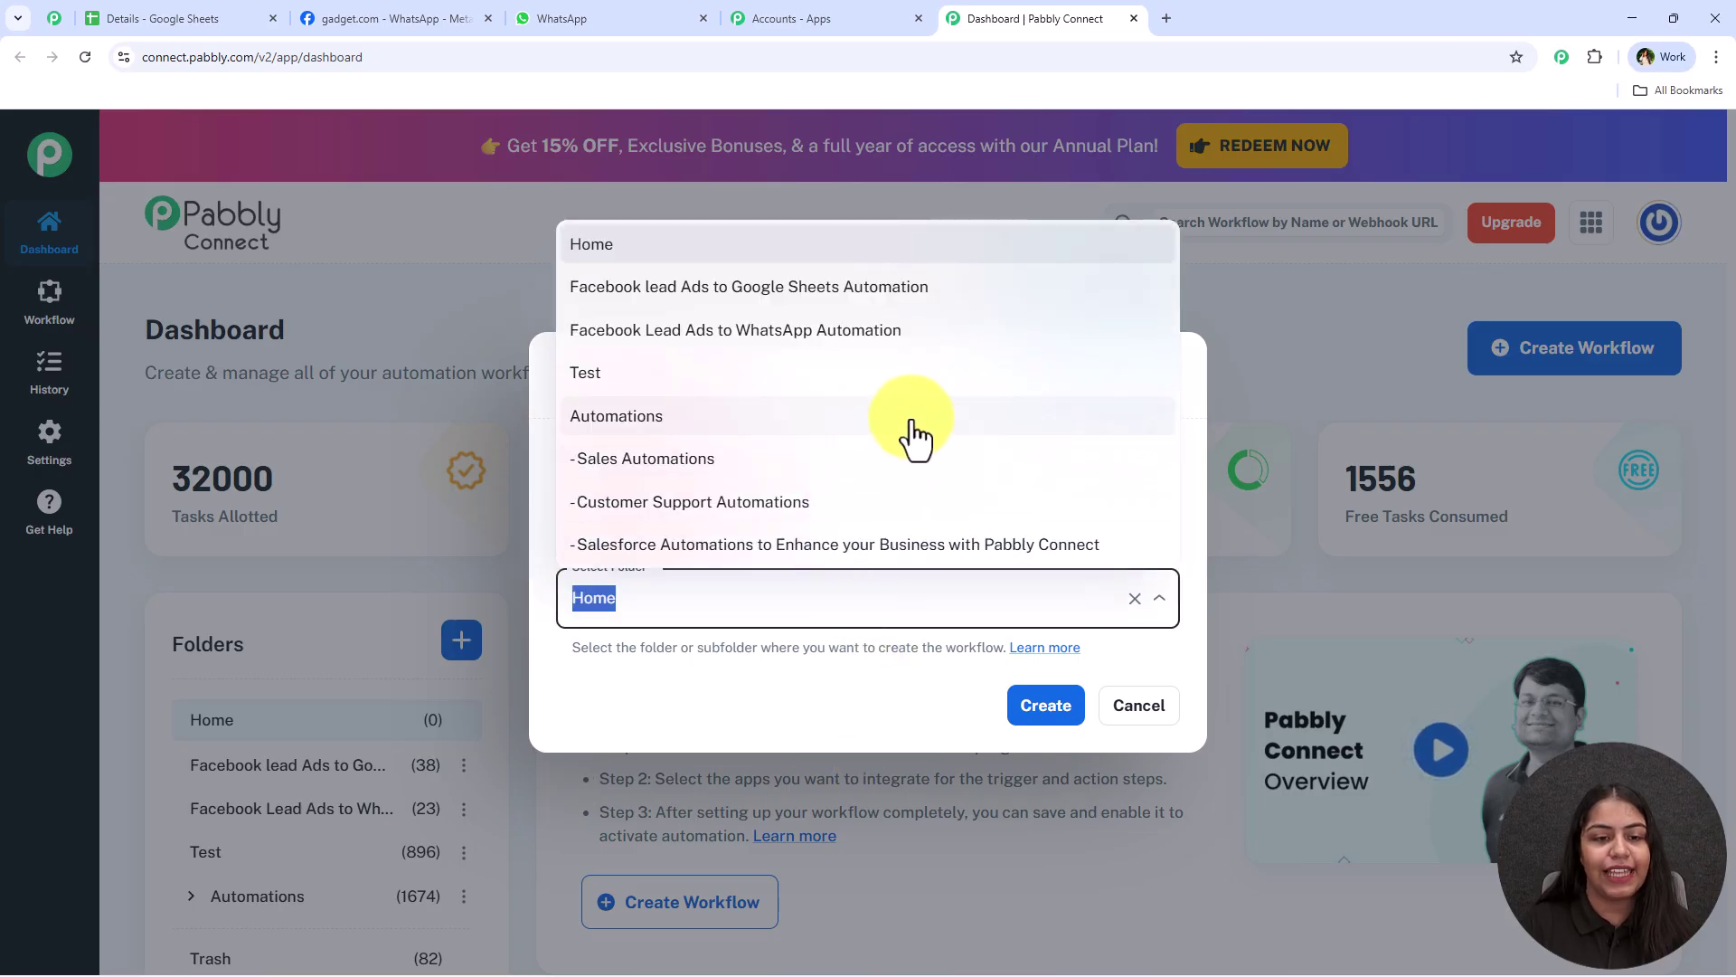
left_click(904, 414)
left_click(799, 719)
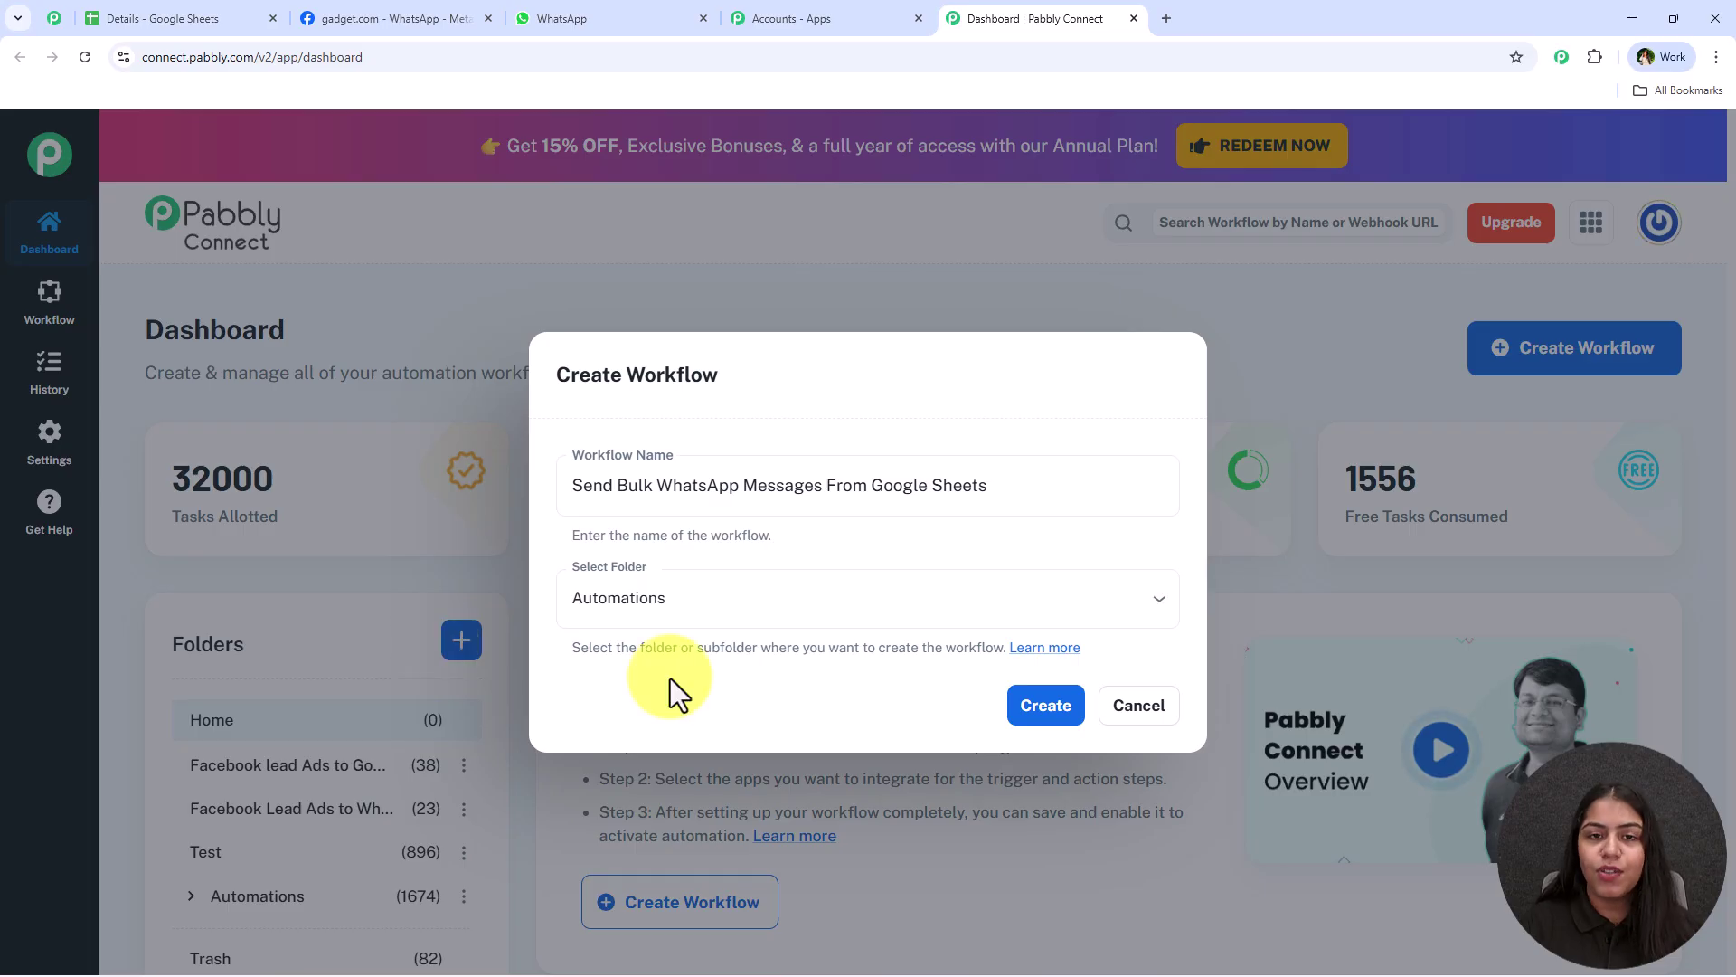
left_click(1061, 709)
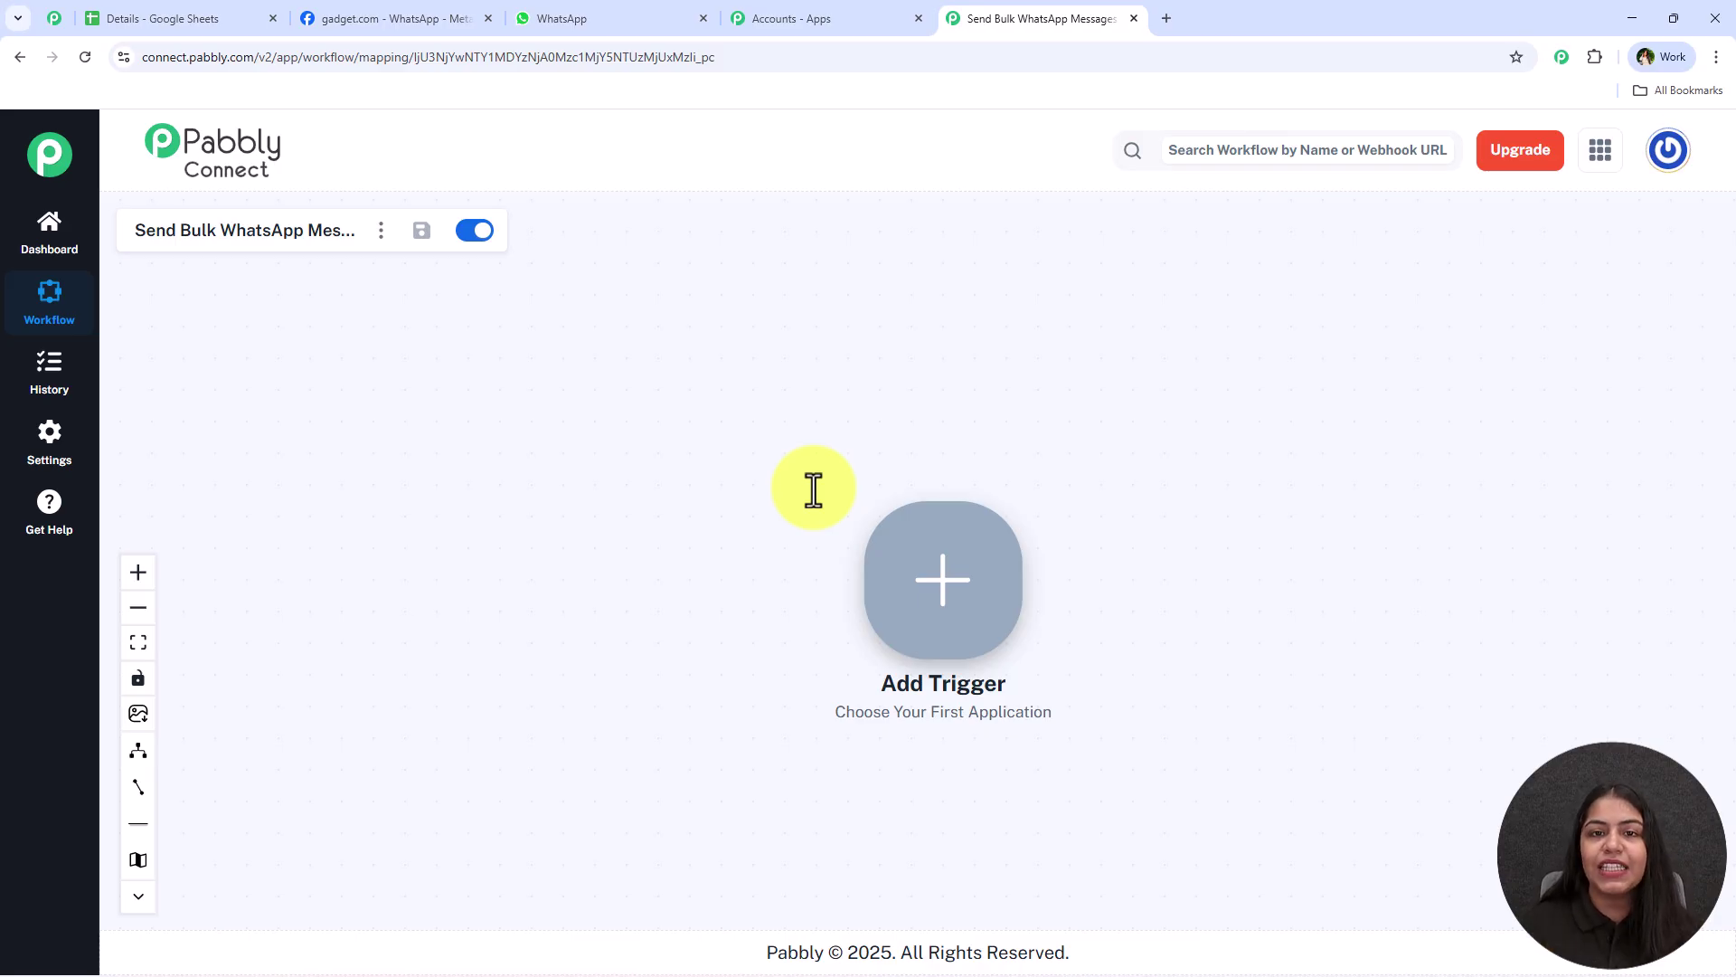
Pan the empty canvas, check the Add Trigger node's menu, then switch to the Details spreadsheet
scroll(814, 488, "up", 2)
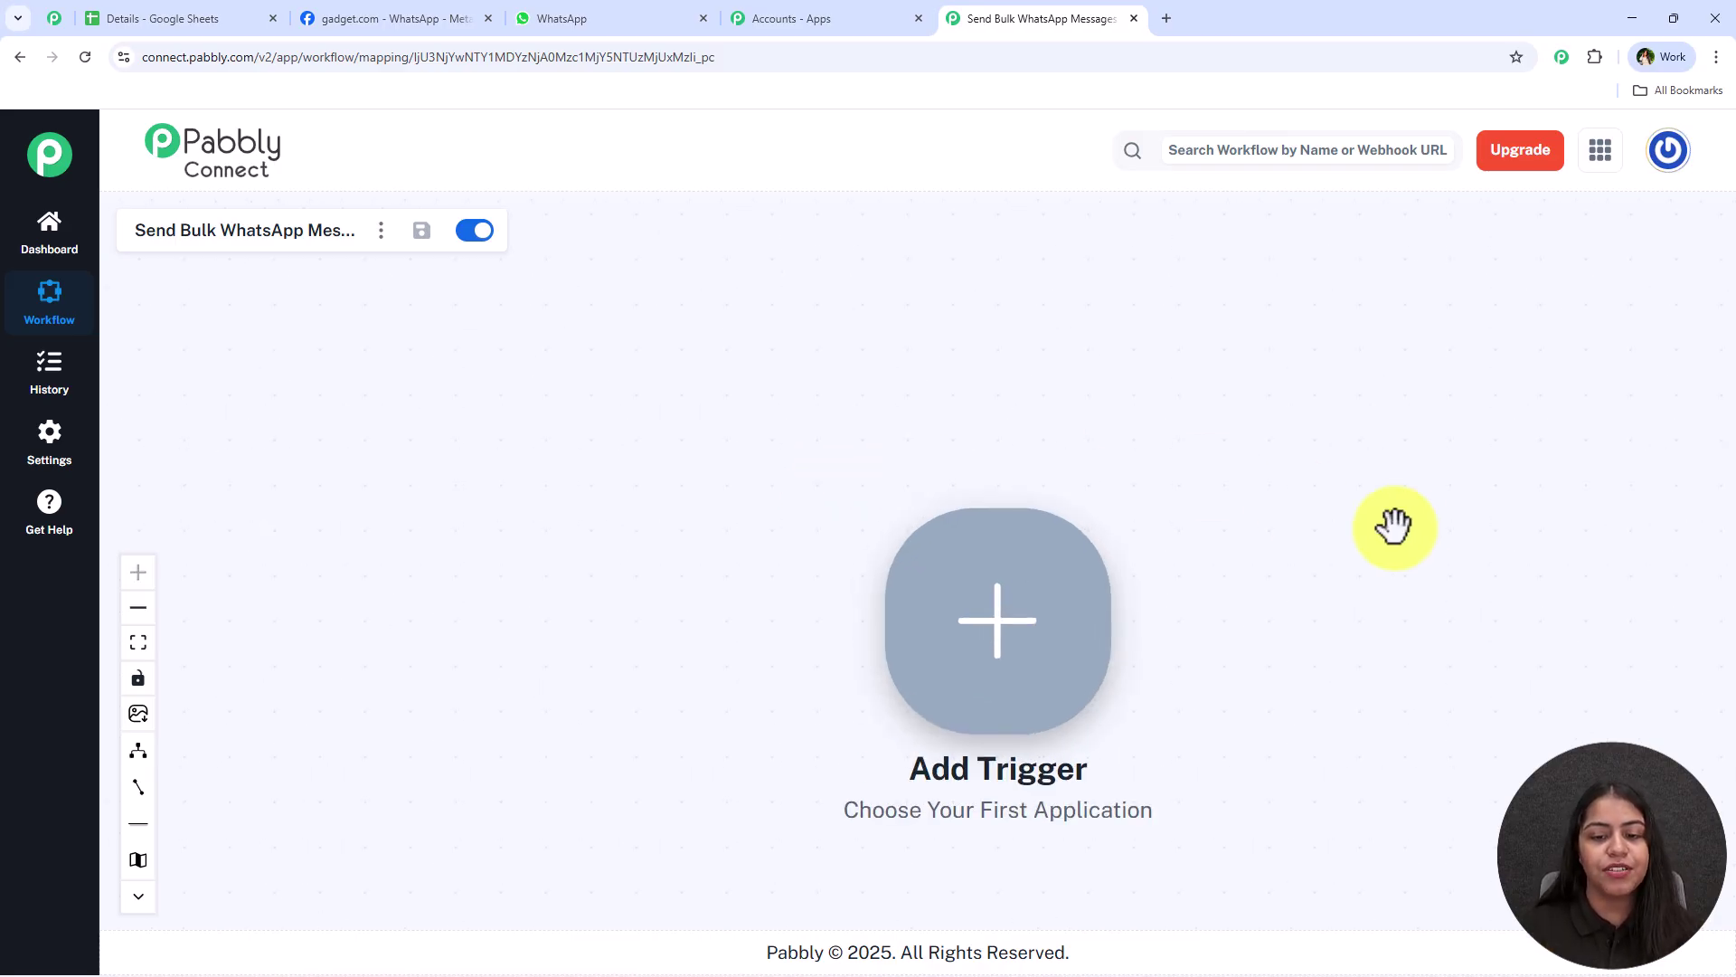
left_click_drag(1395, 524, 833, 438)
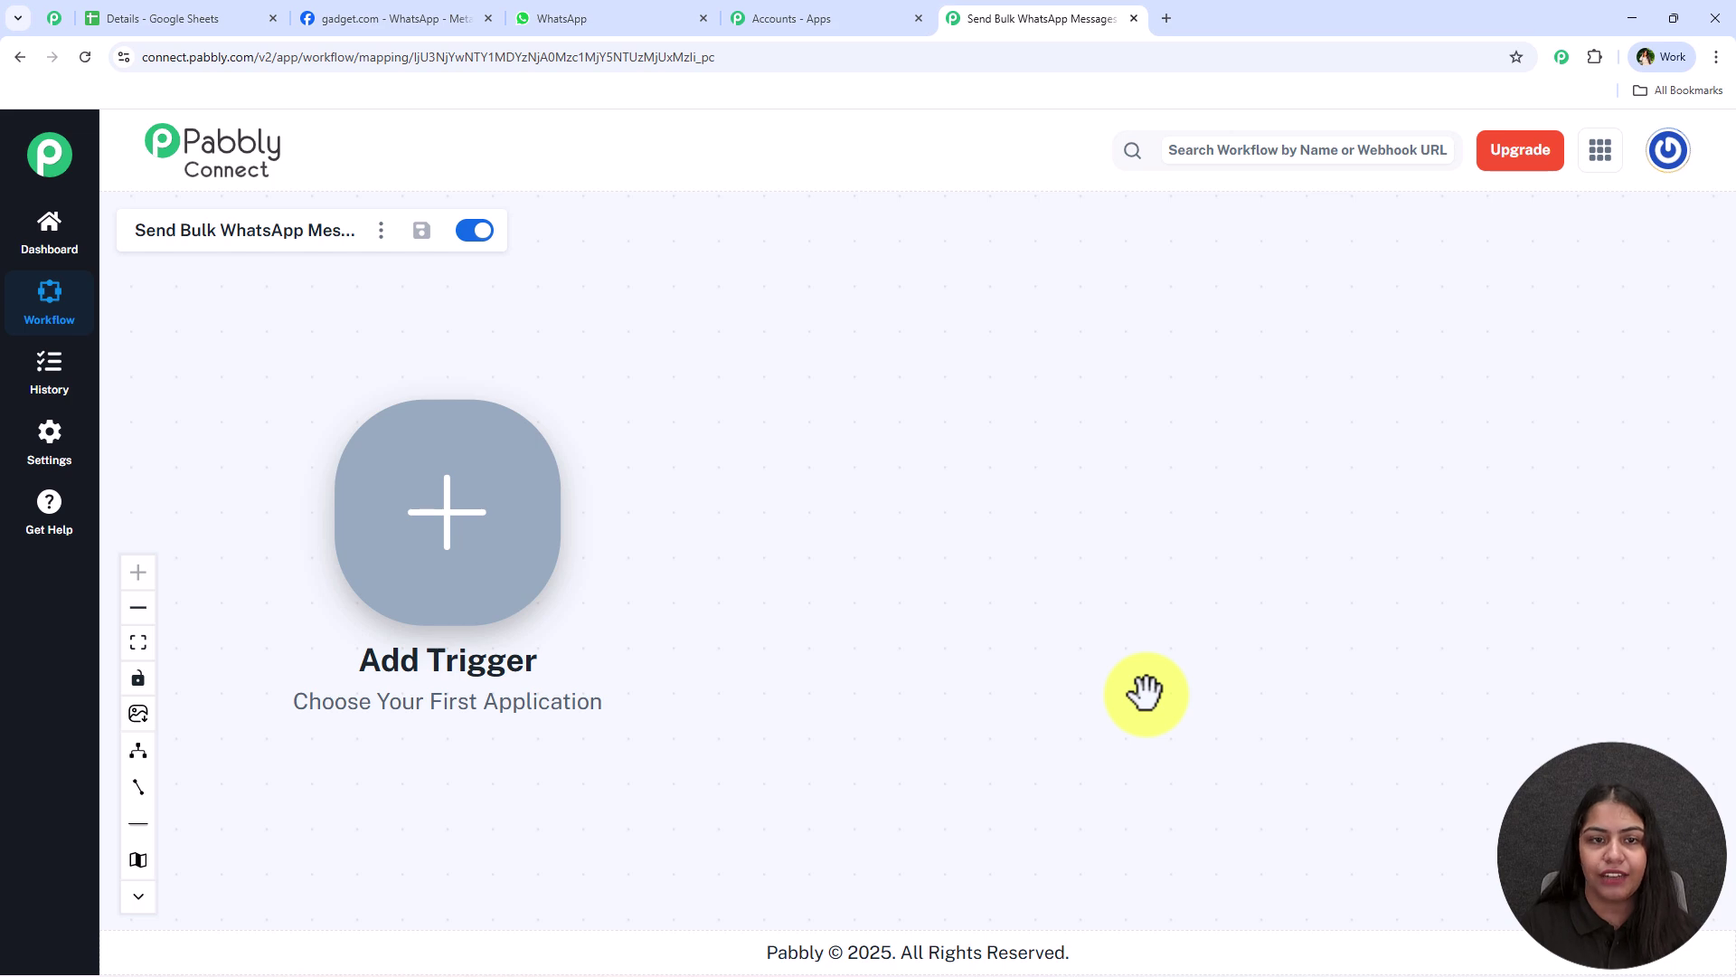
right_click(446, 504)
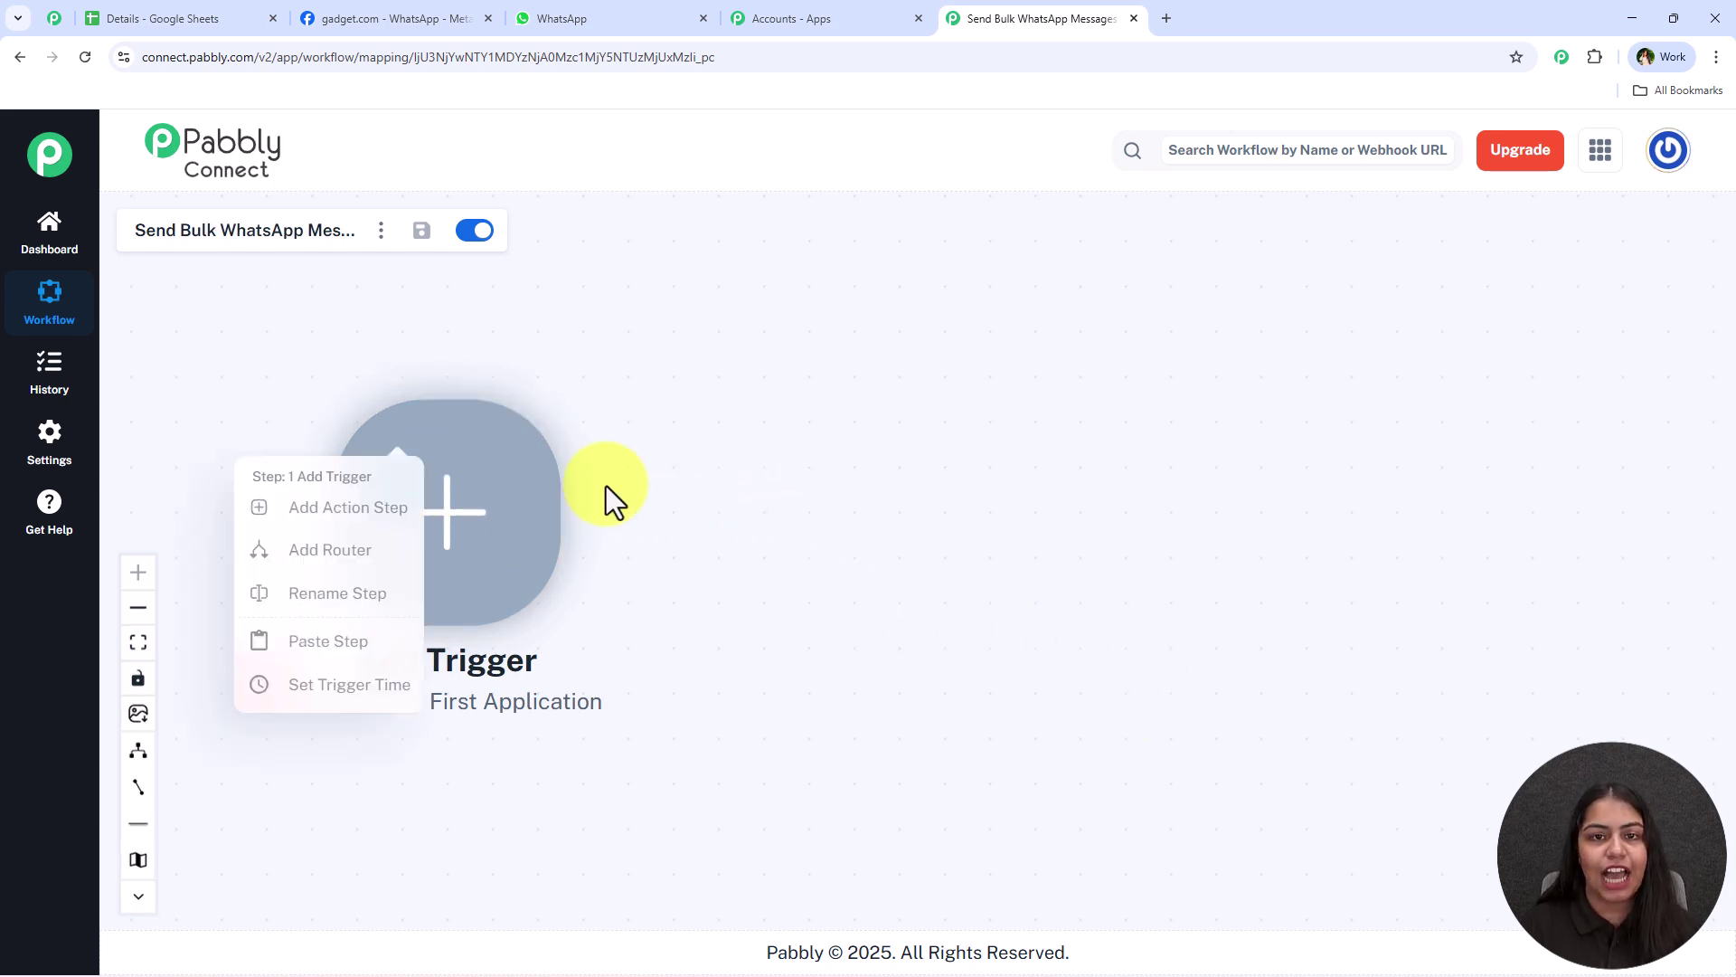
left_click(848, 533)
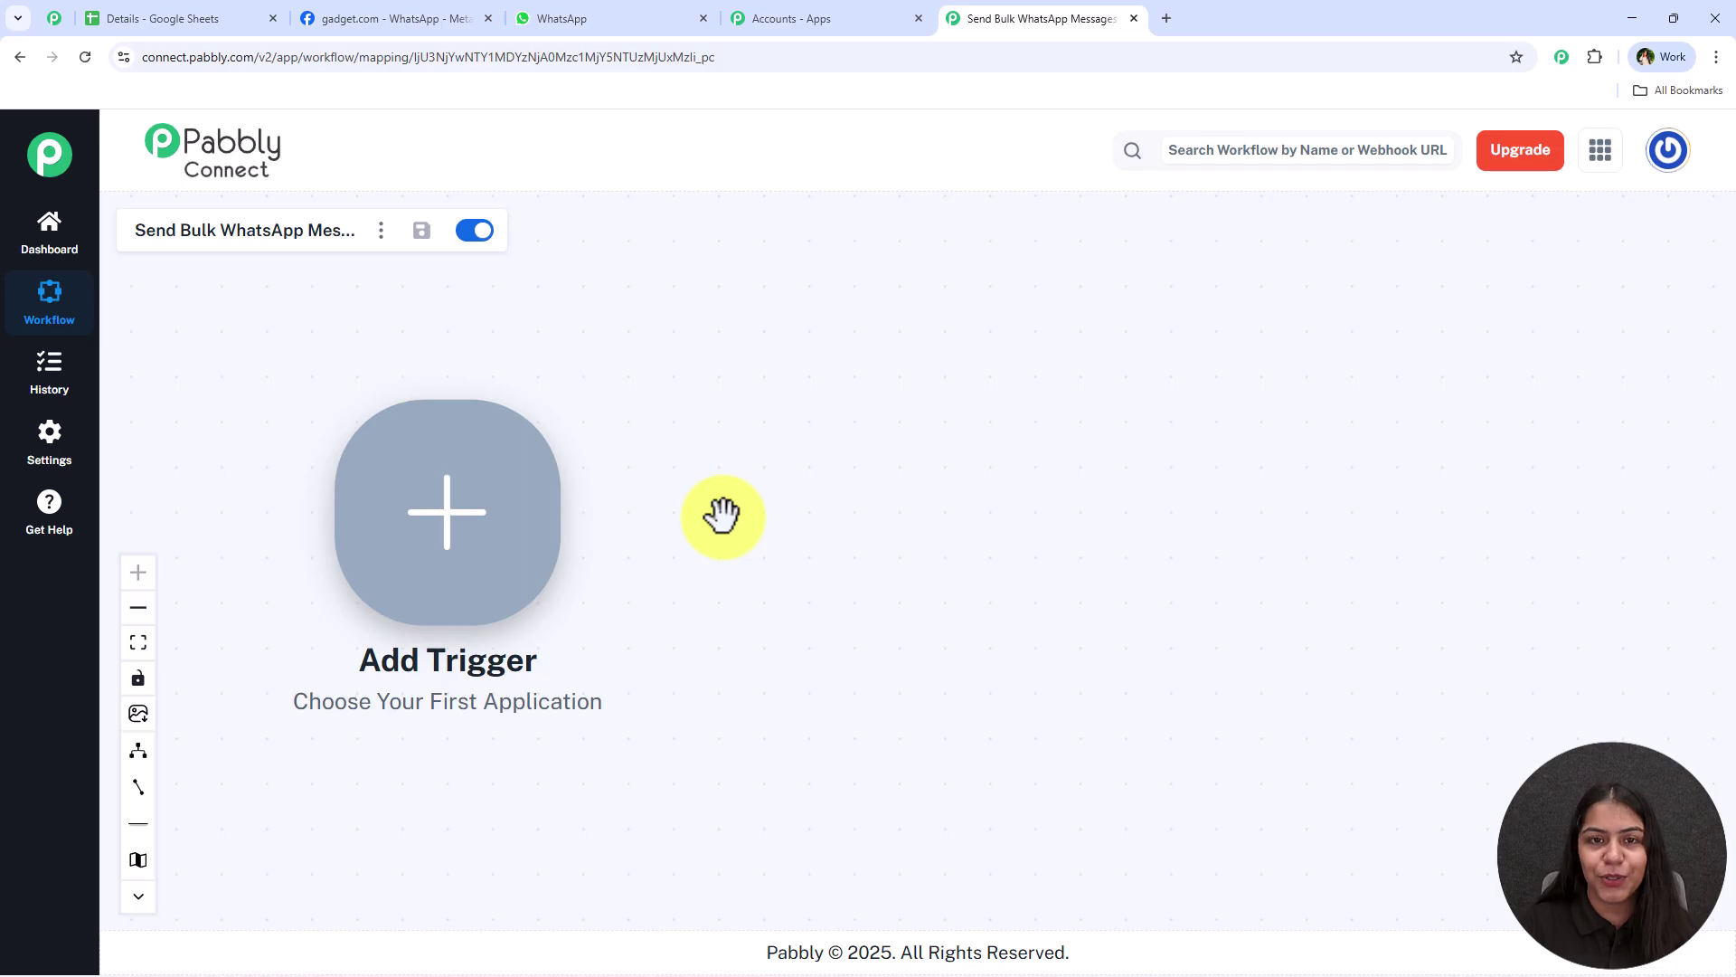
left_click(263, 12)
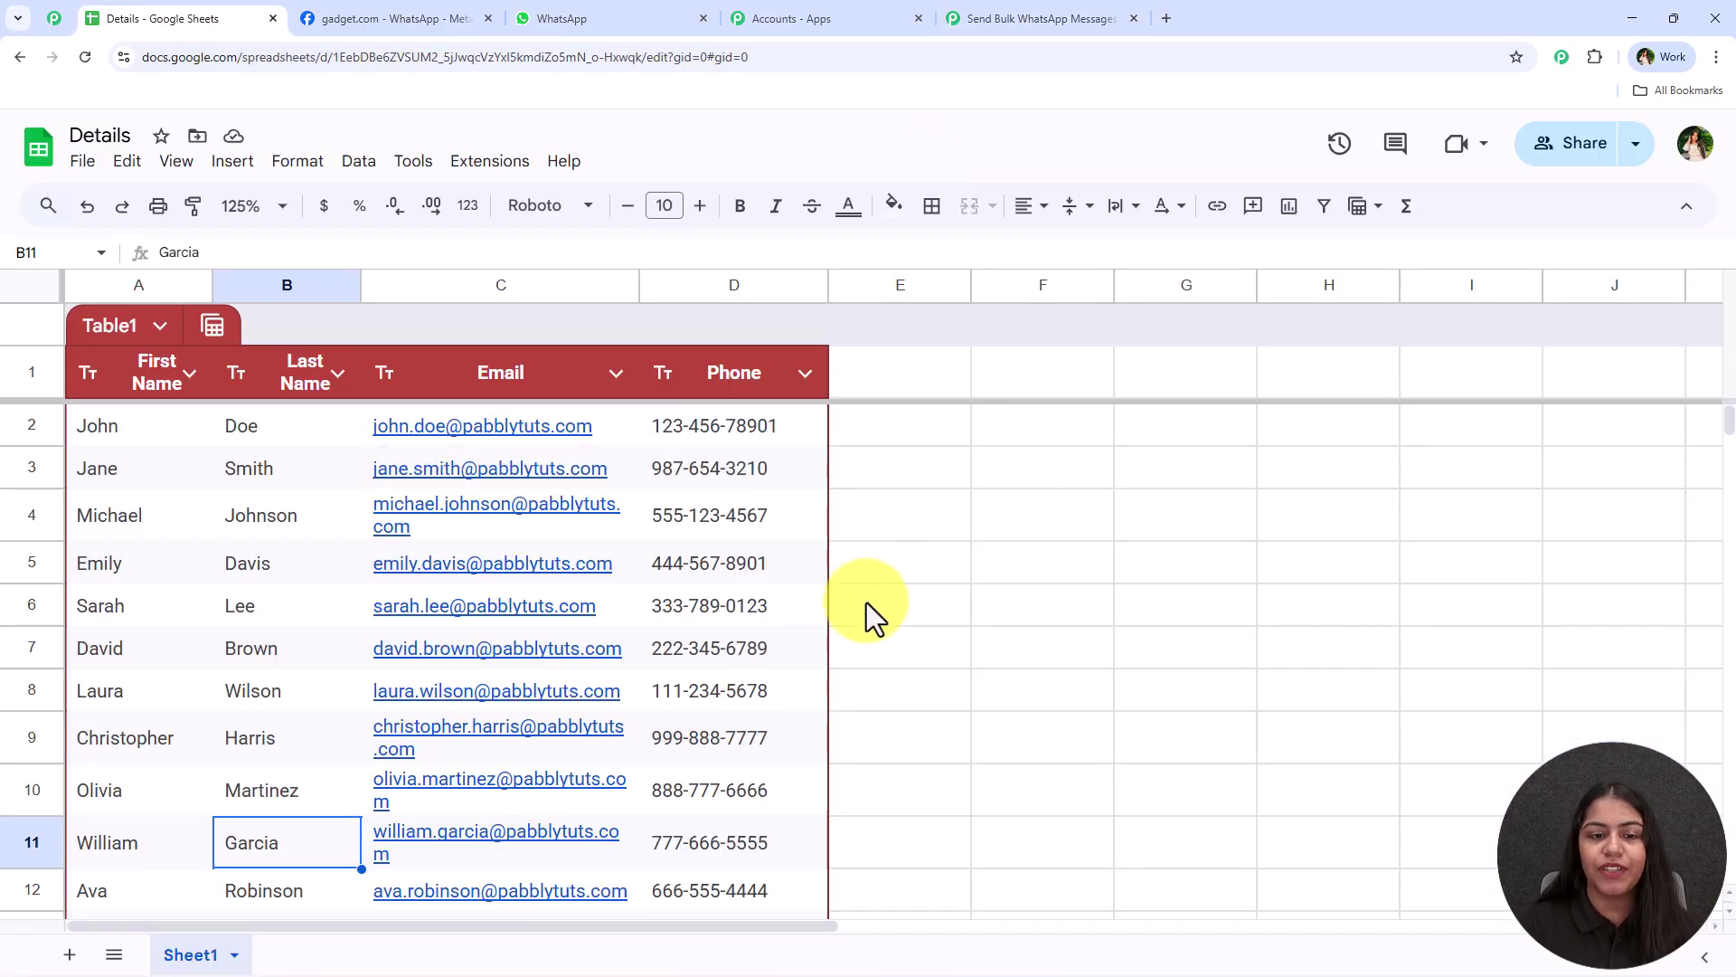
left_click_drag(729, 425, 680, 959)
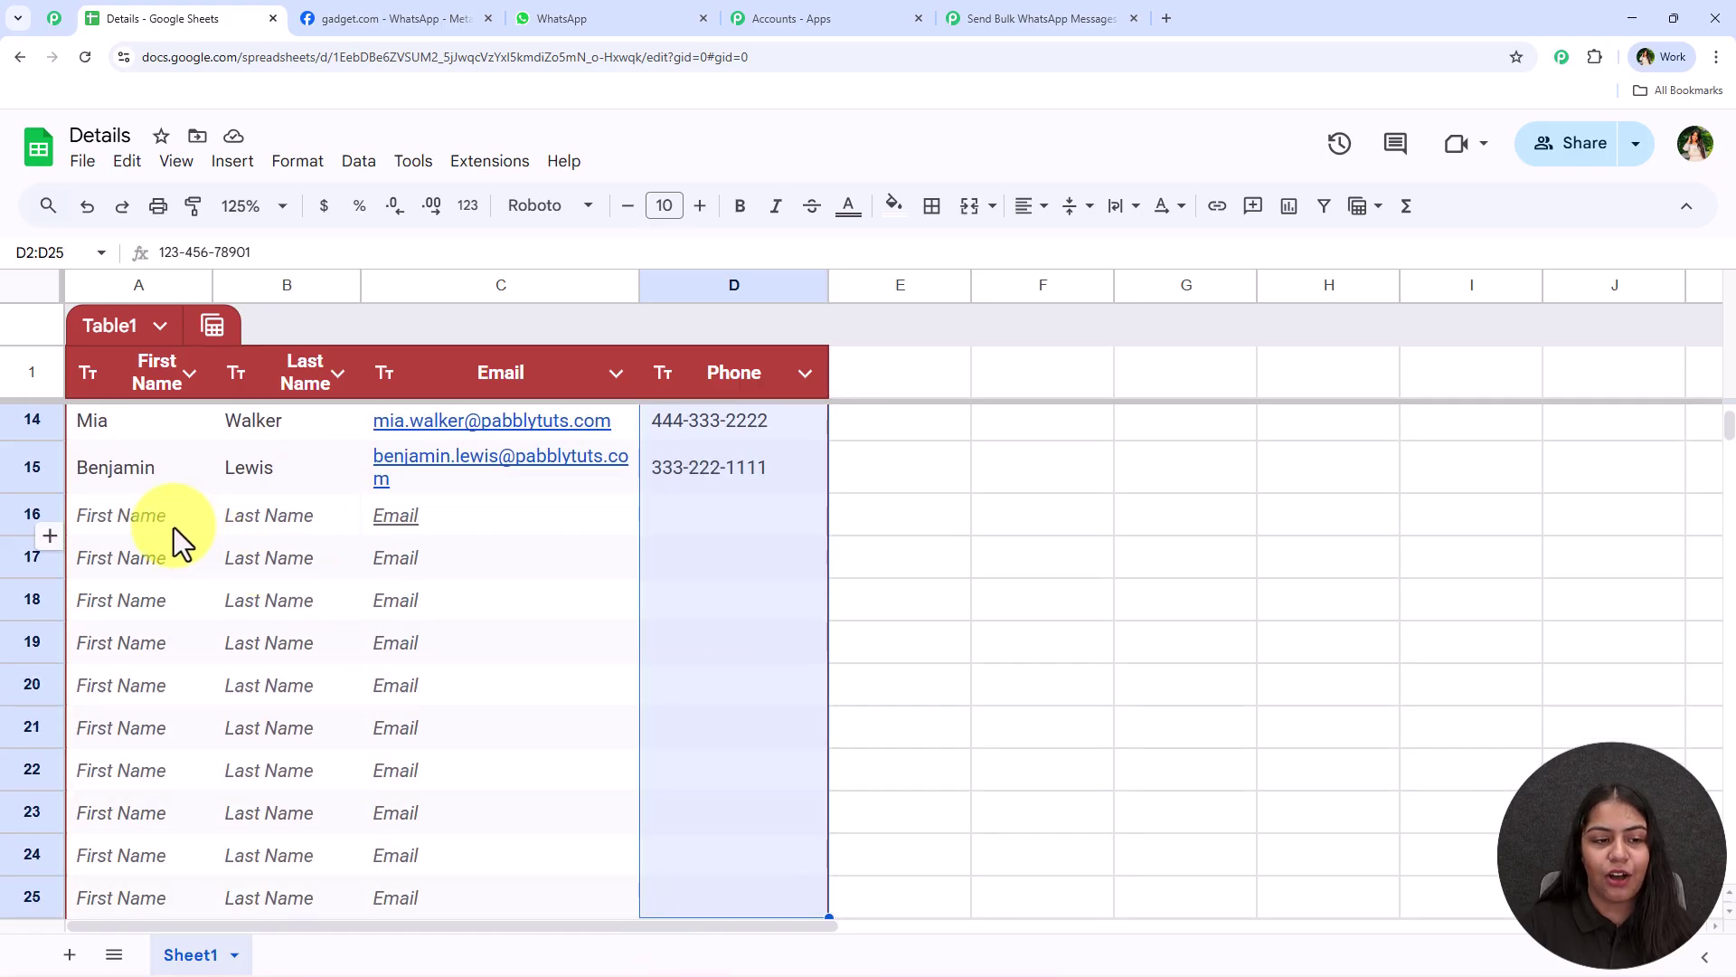
left_click_drag(174, 525, 714, 516)
scroll(706, 622, "up", 5)
left_click(489, 161)
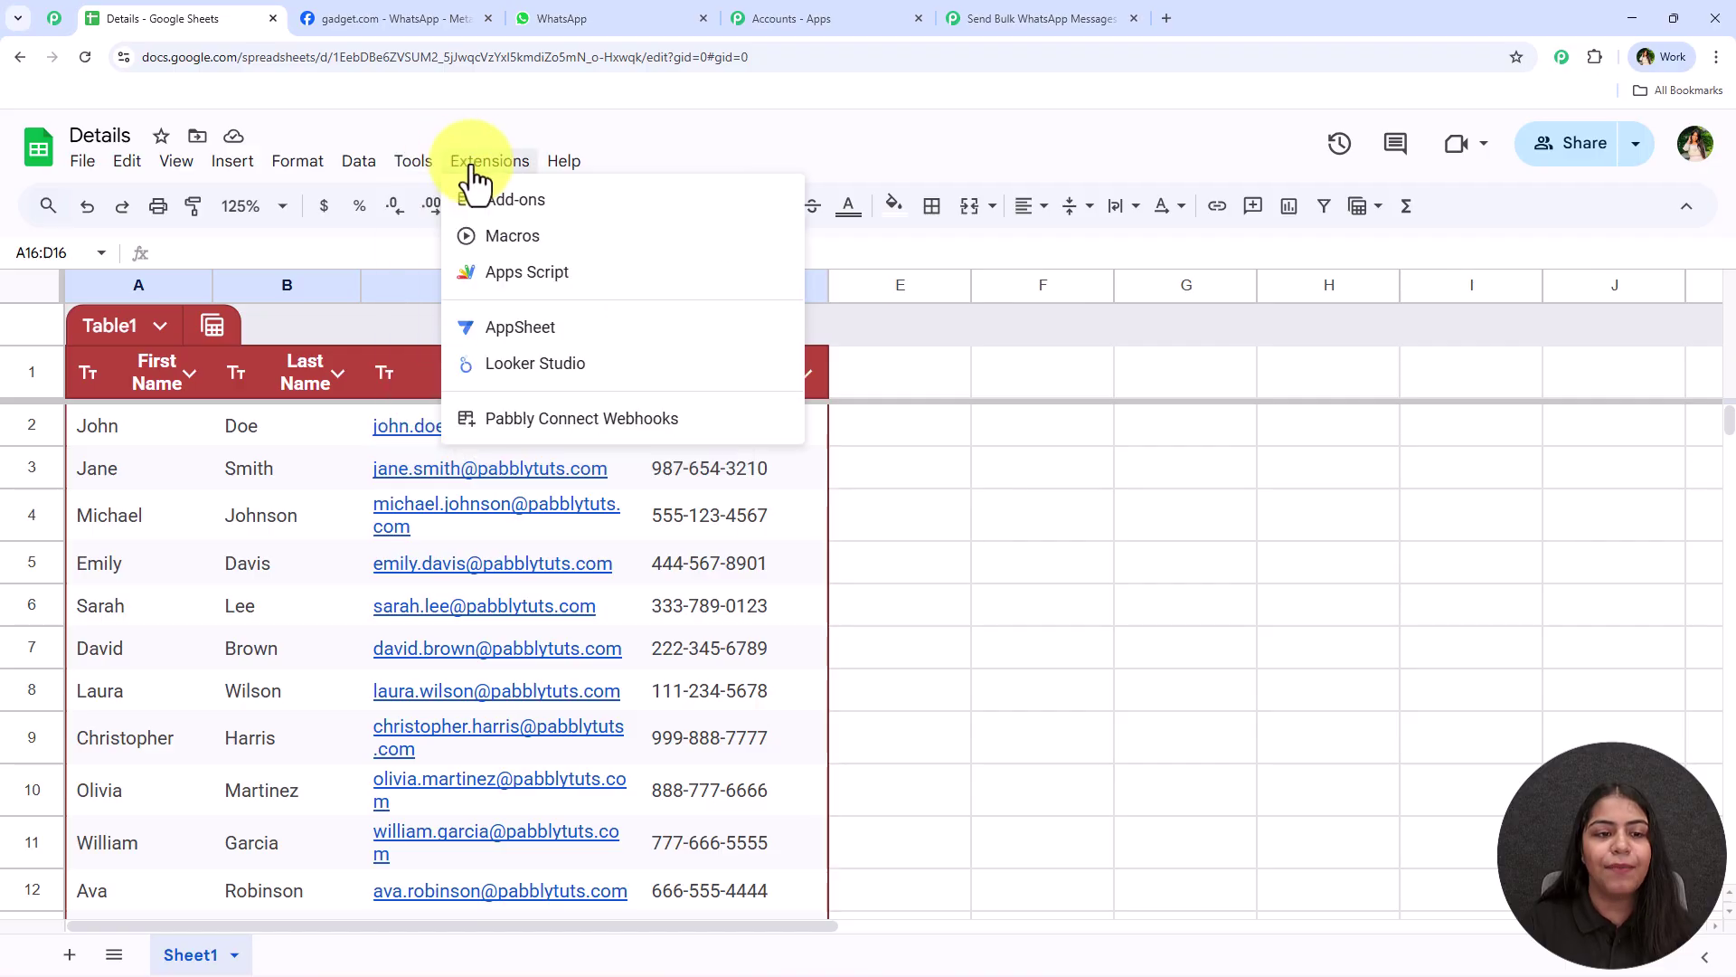
mouse_move(581, 436)
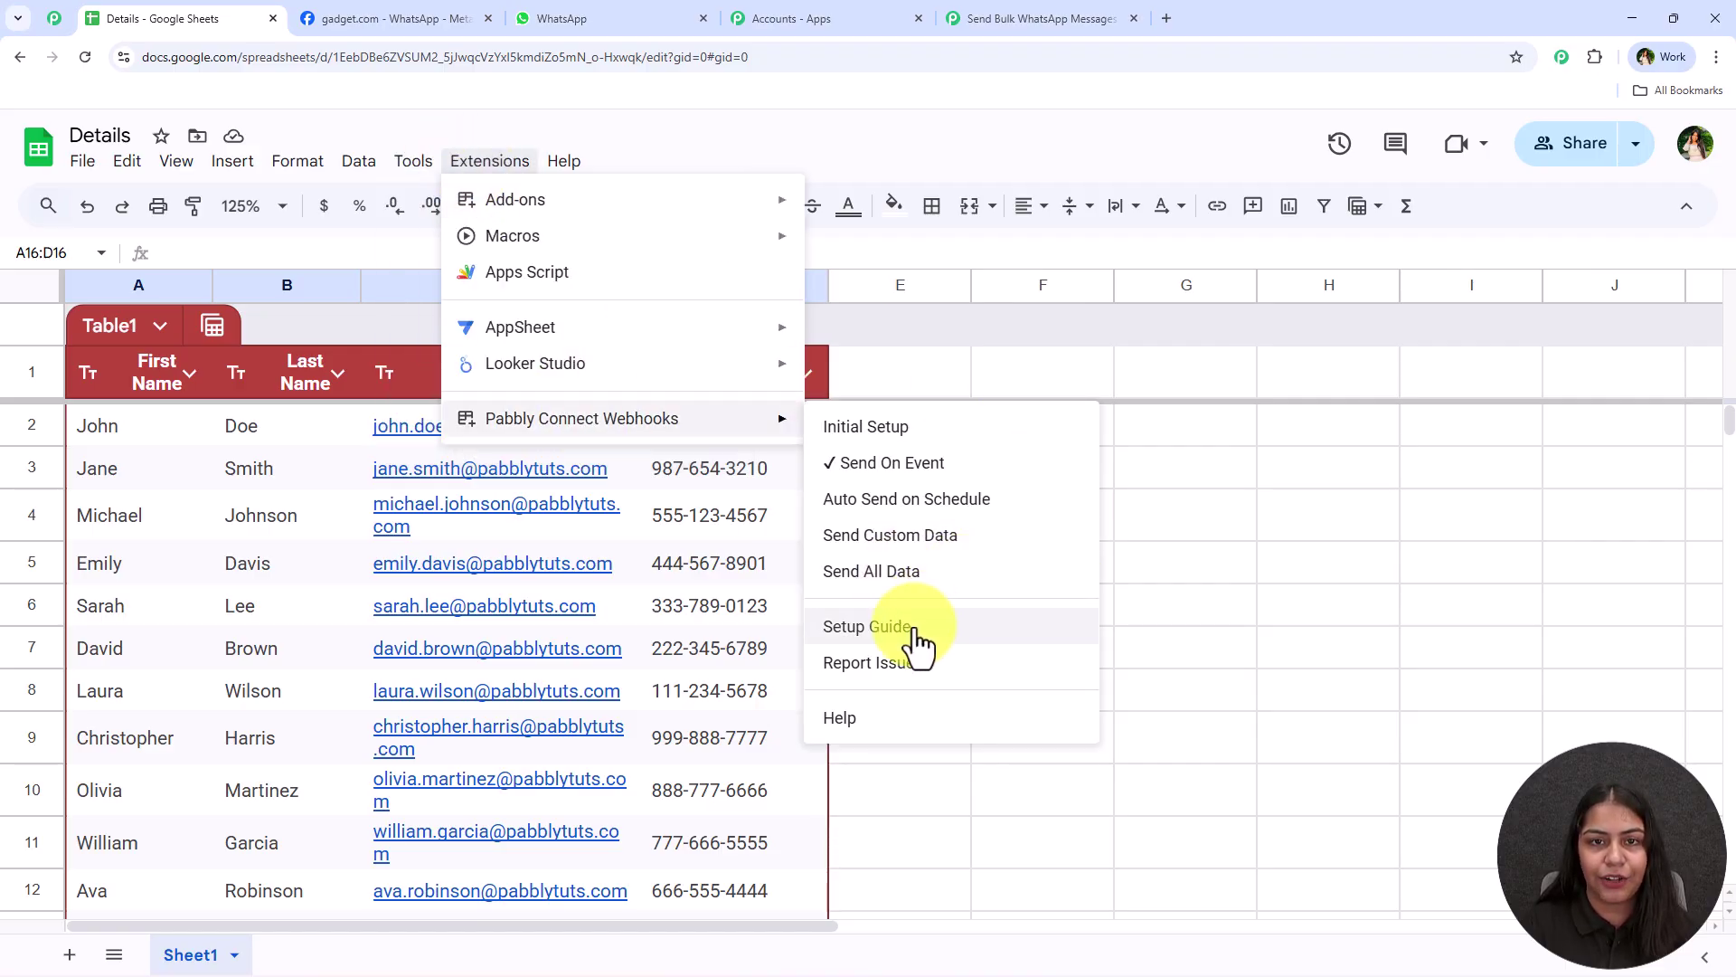
left_click(1083, 778)
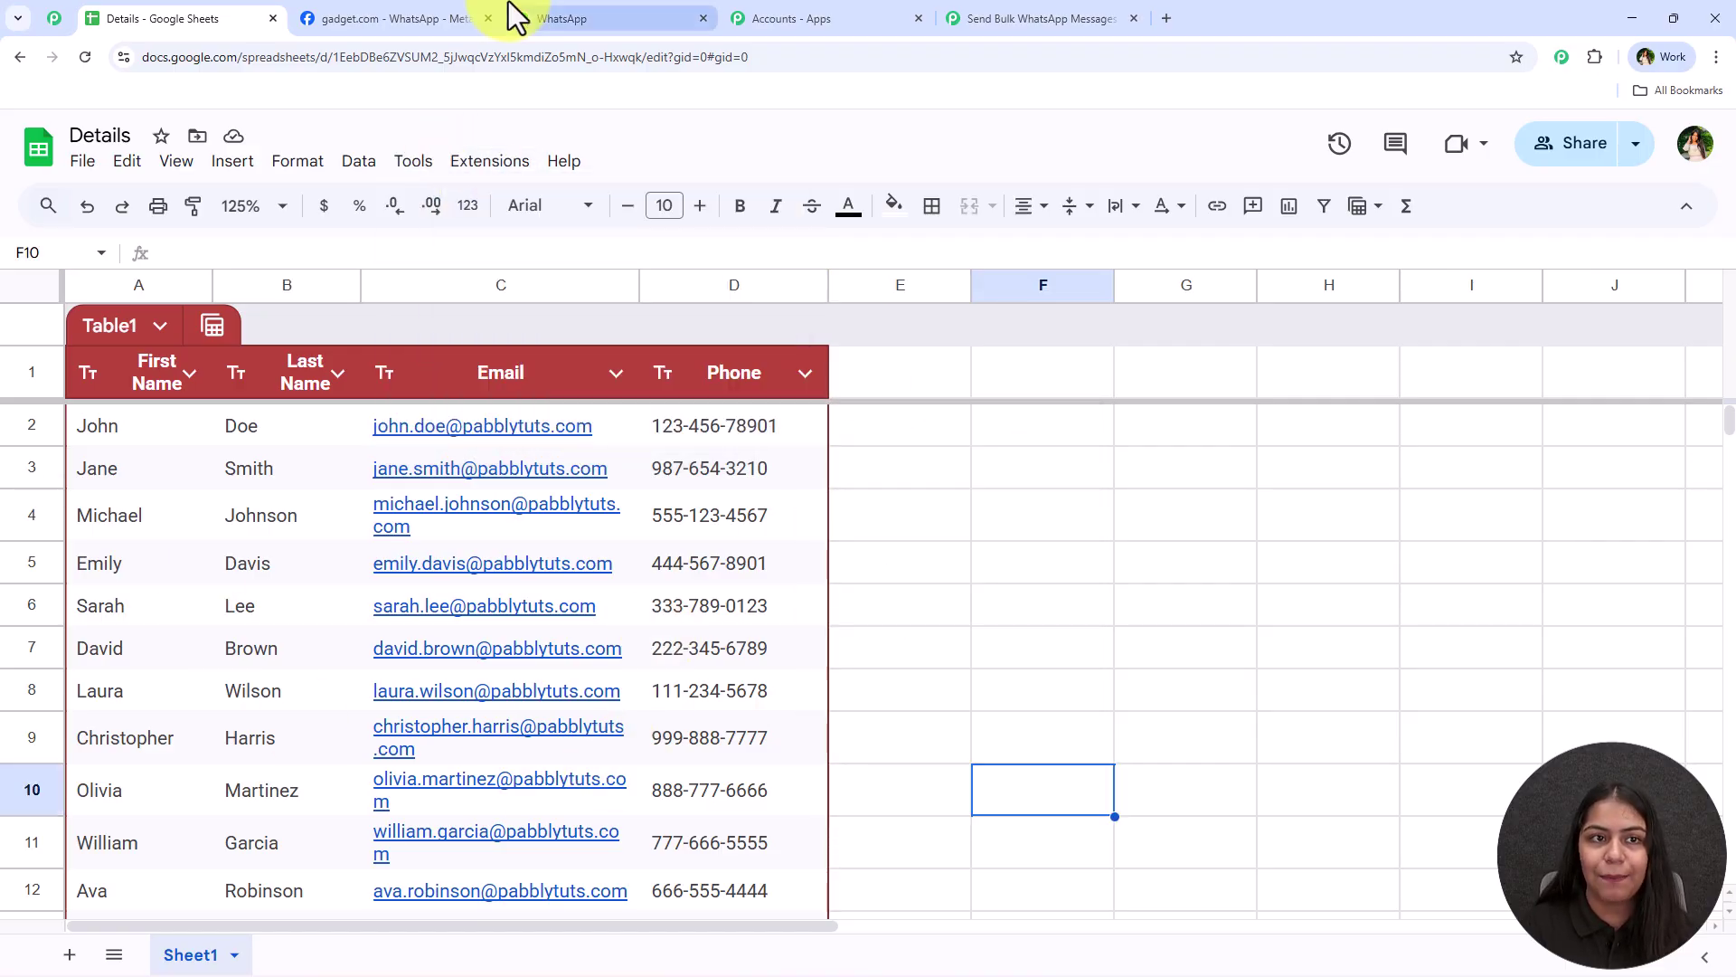
Scroll through the festive offer messages in WhatsApp, then return to the empty workflow canvas
left_click(543, 18)
scroll(1007, 753, "down", 8)
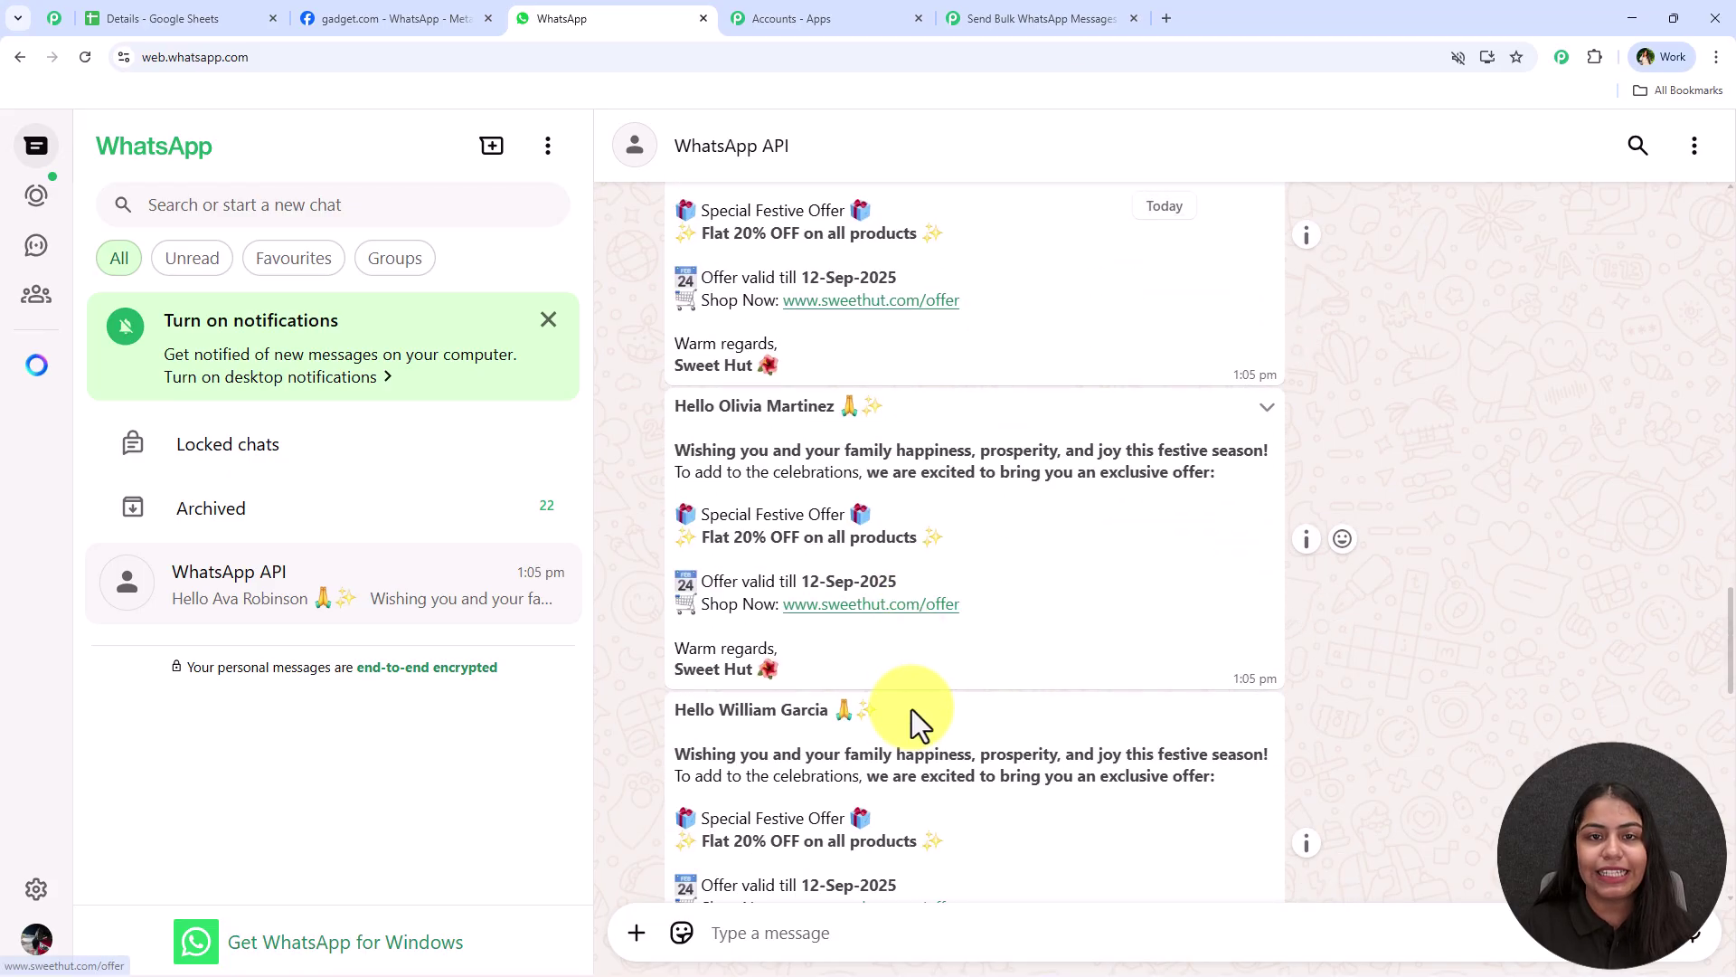
scroll(910, 707, "down", 1)
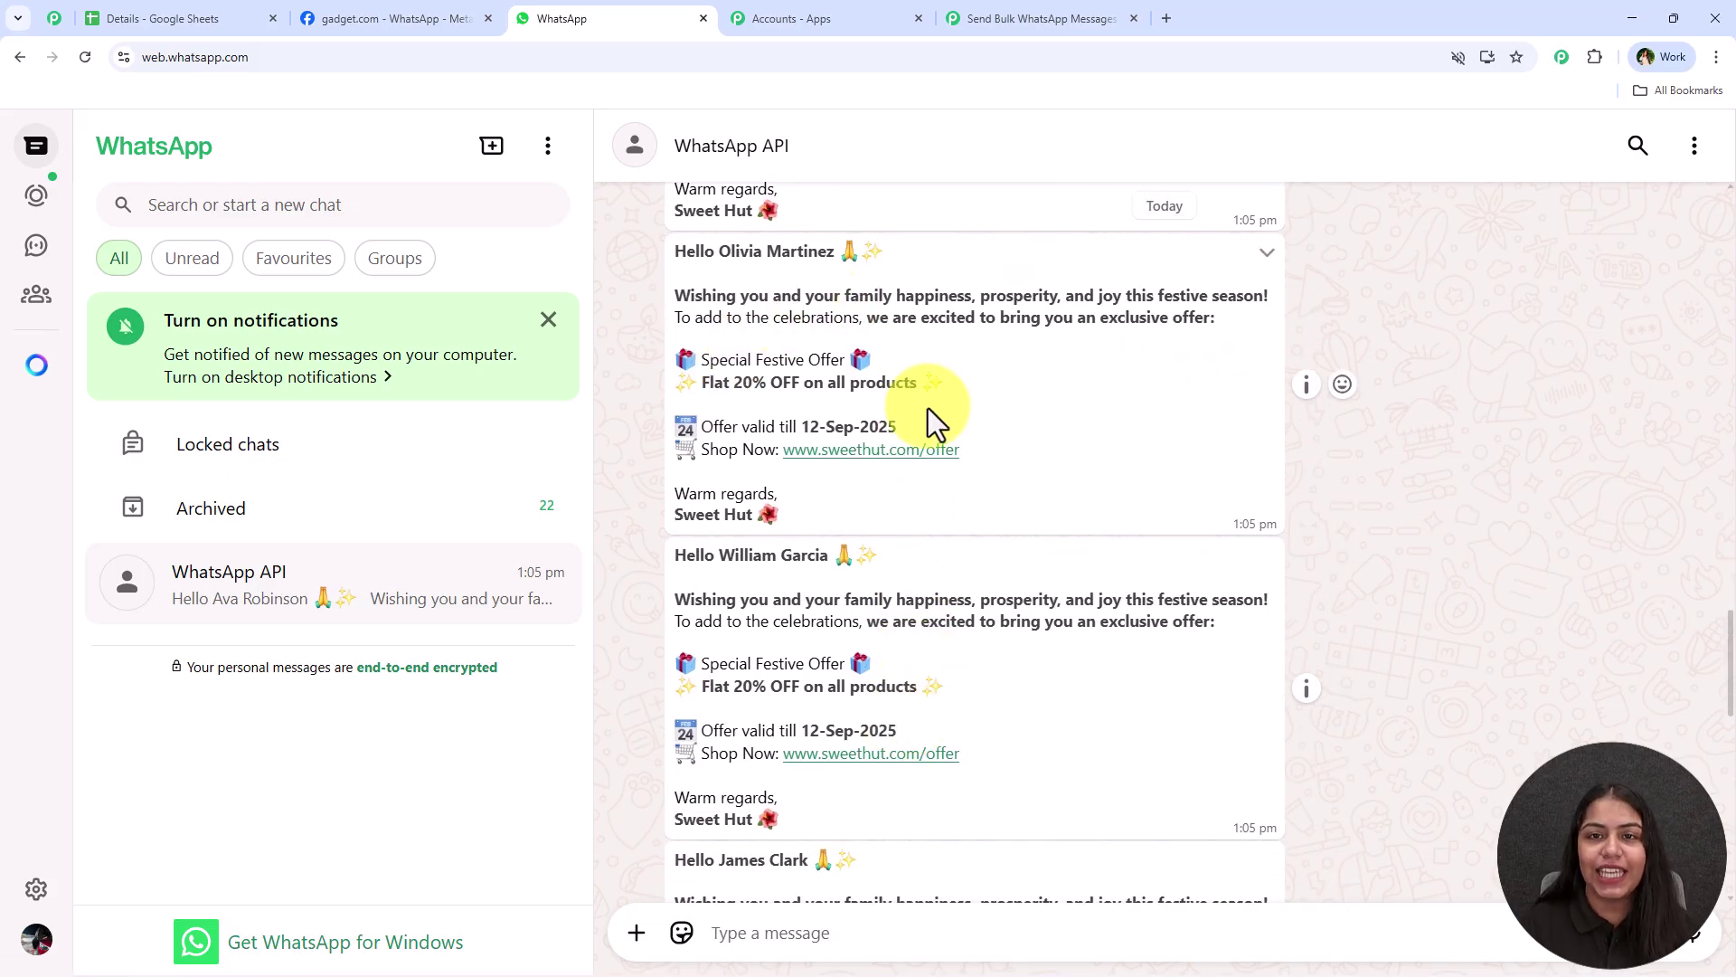
left_click(1016, 19)
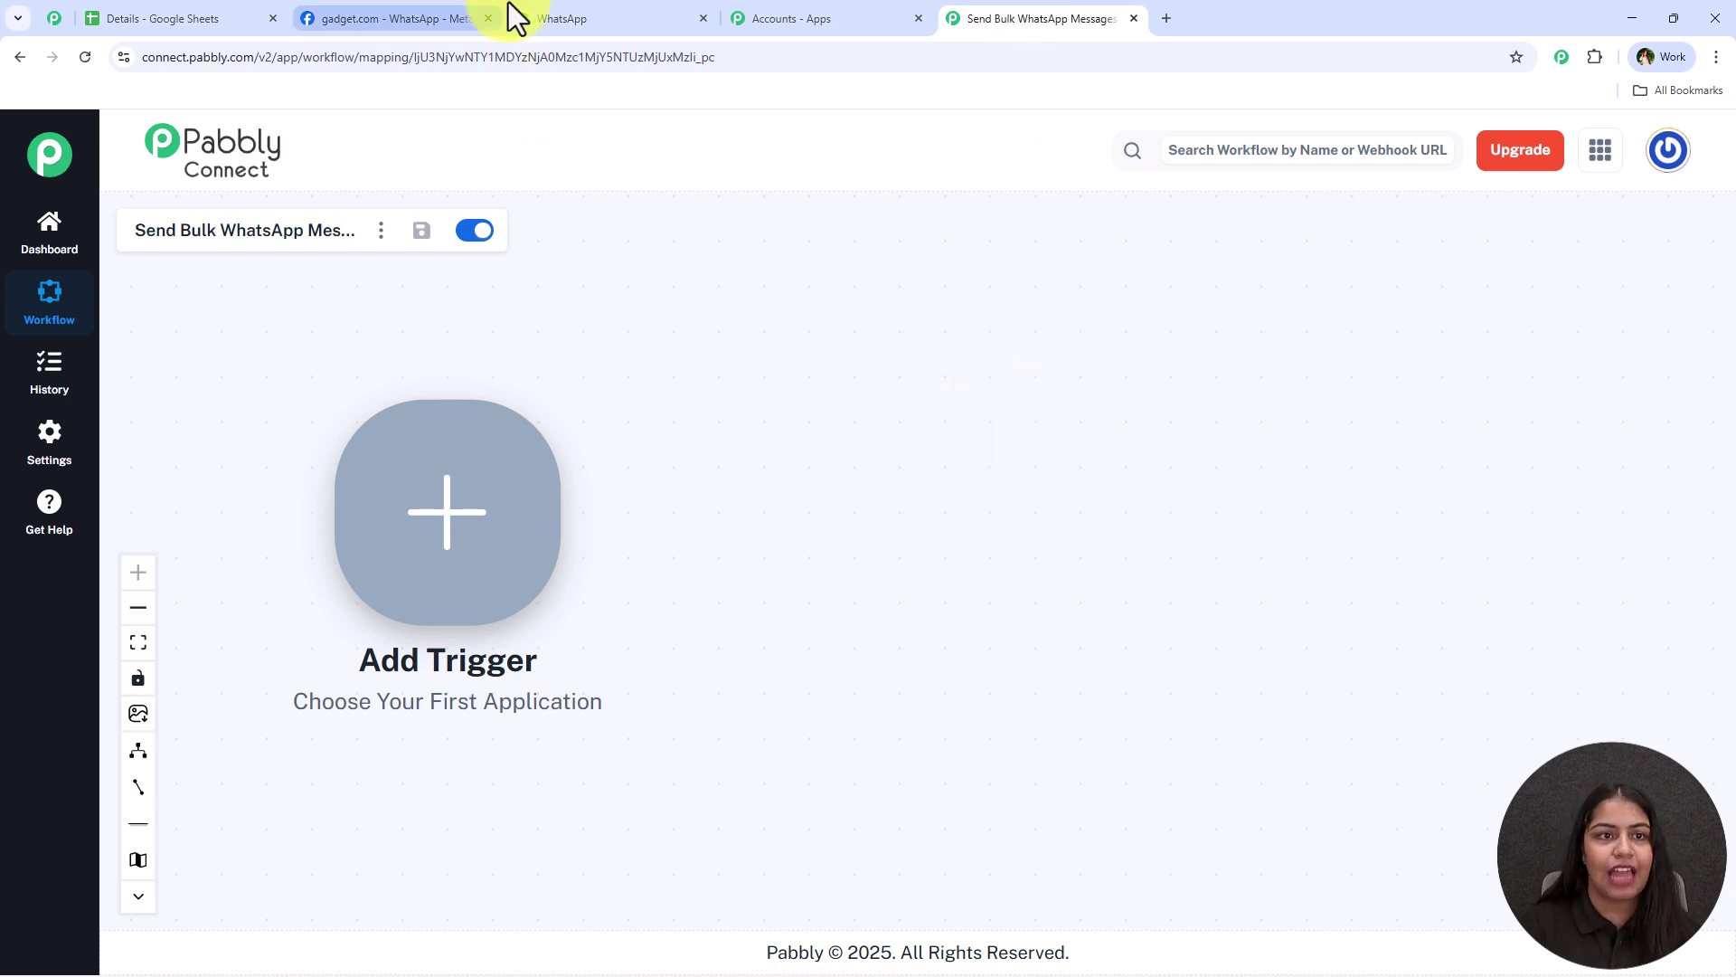
left_click(542, 18)
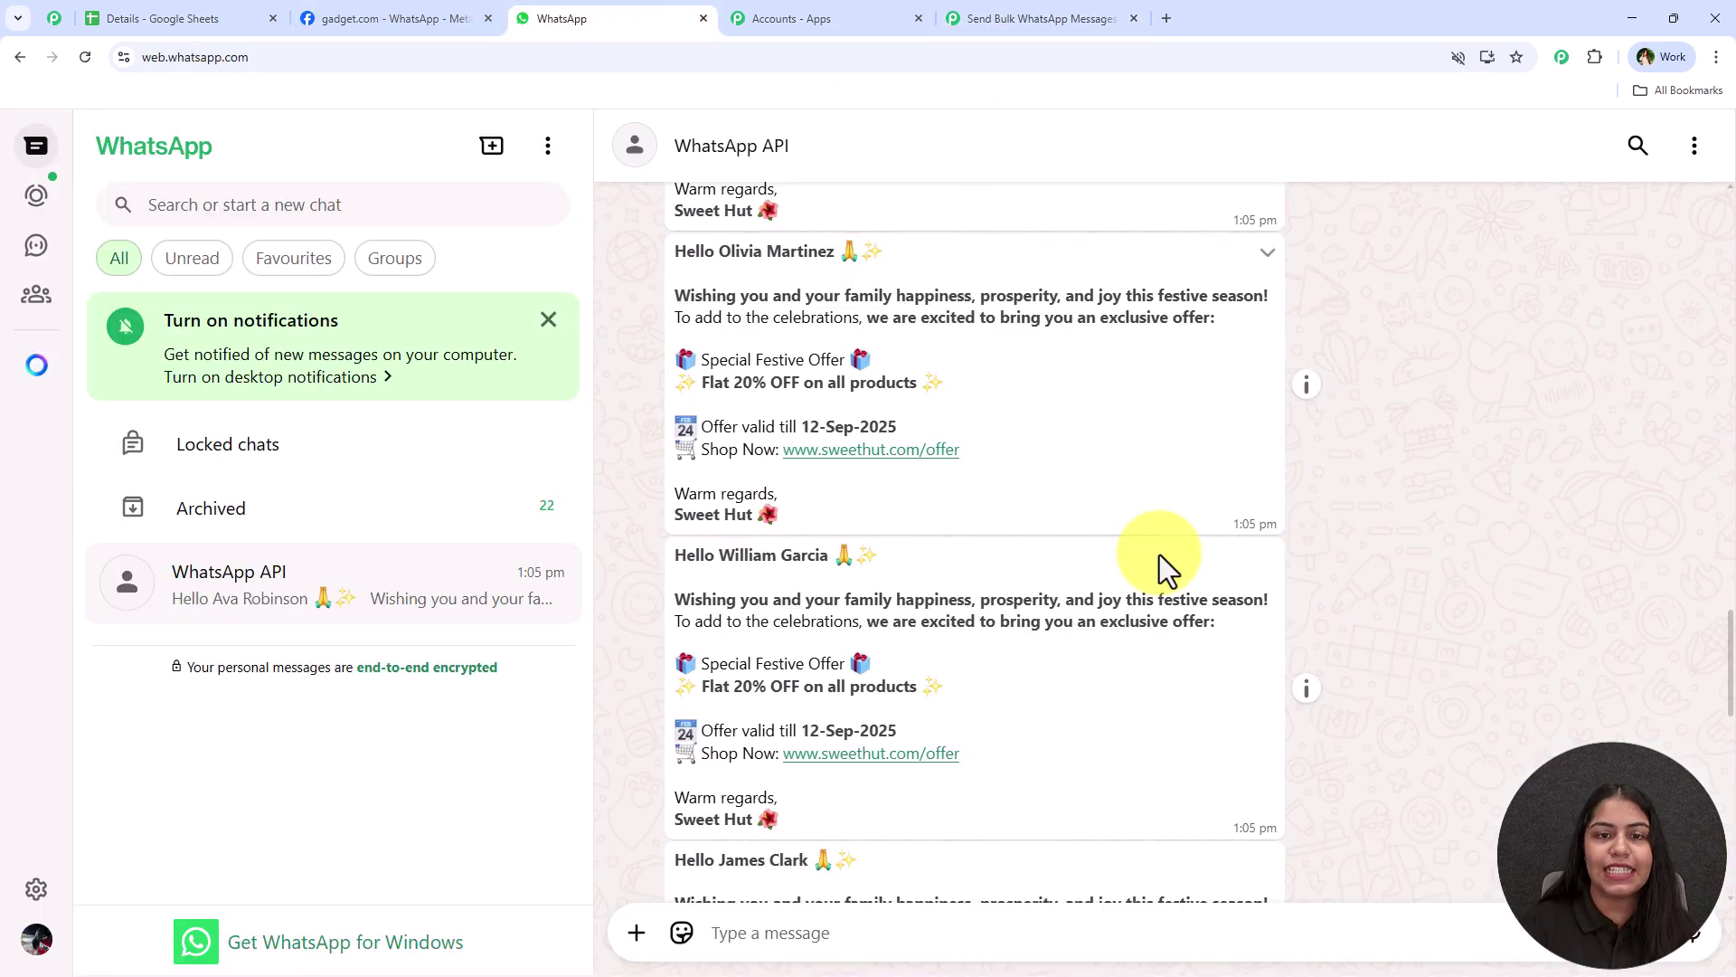
left_click(1022, 16)
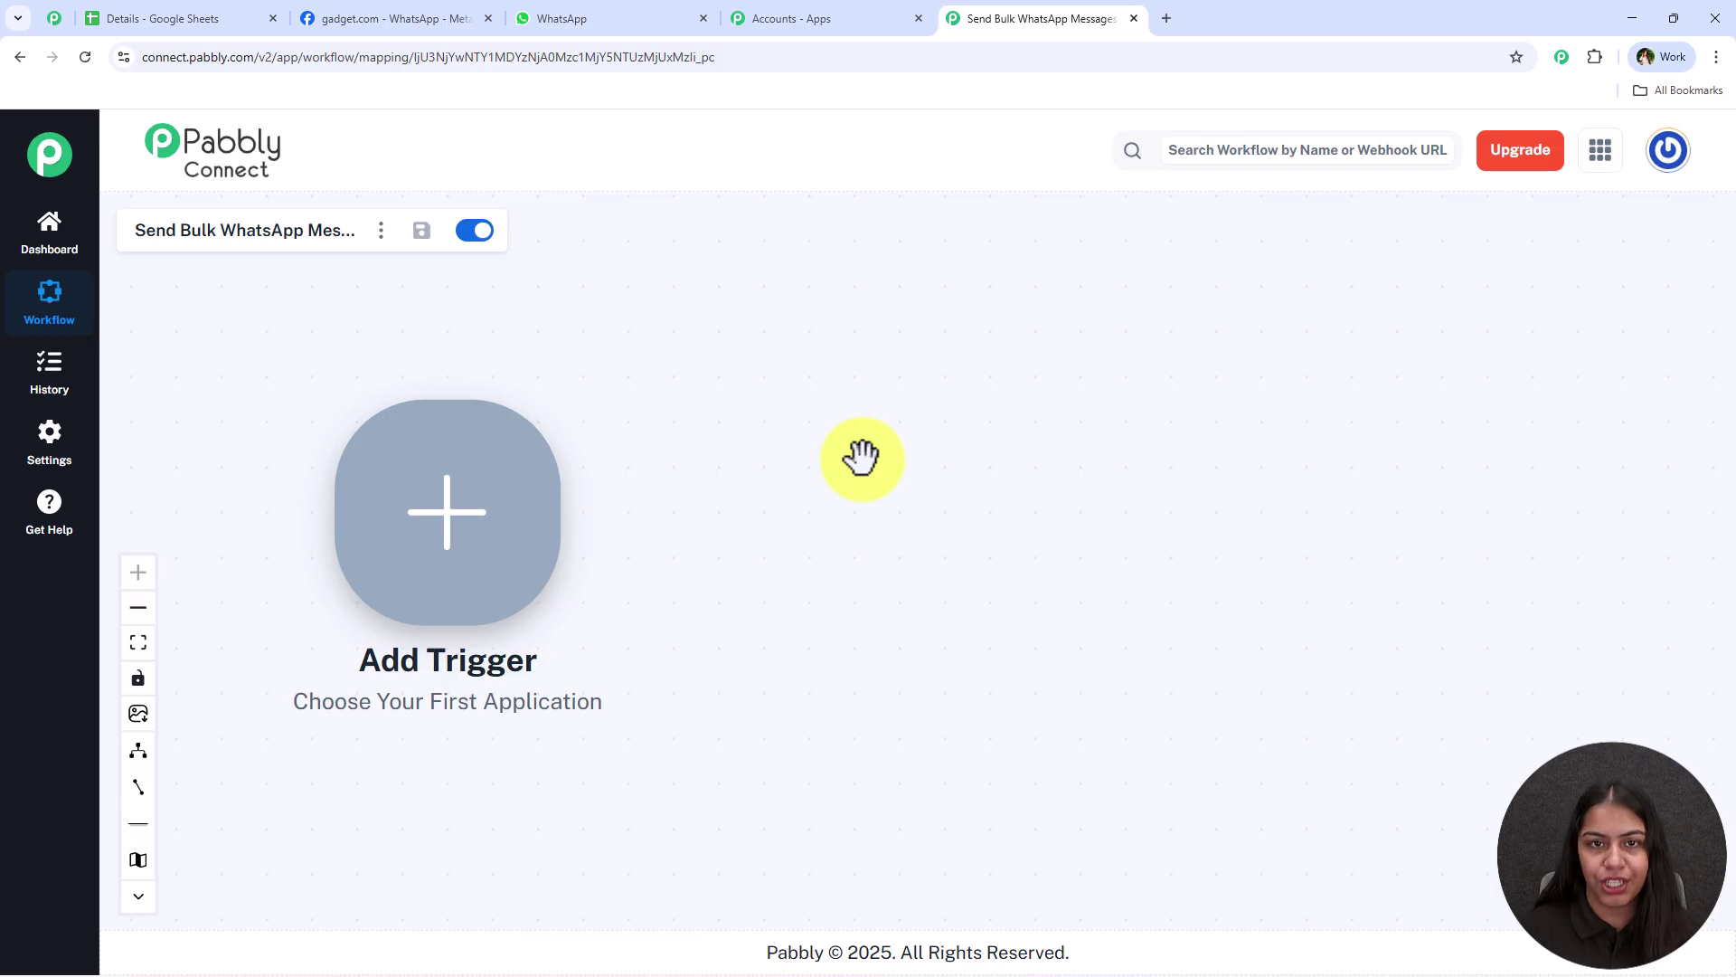
Set the trigger to Google Sheets 'New or Updated Spreadsheet Row', connect it, and copy the webhook URL
left_click(434, 526)
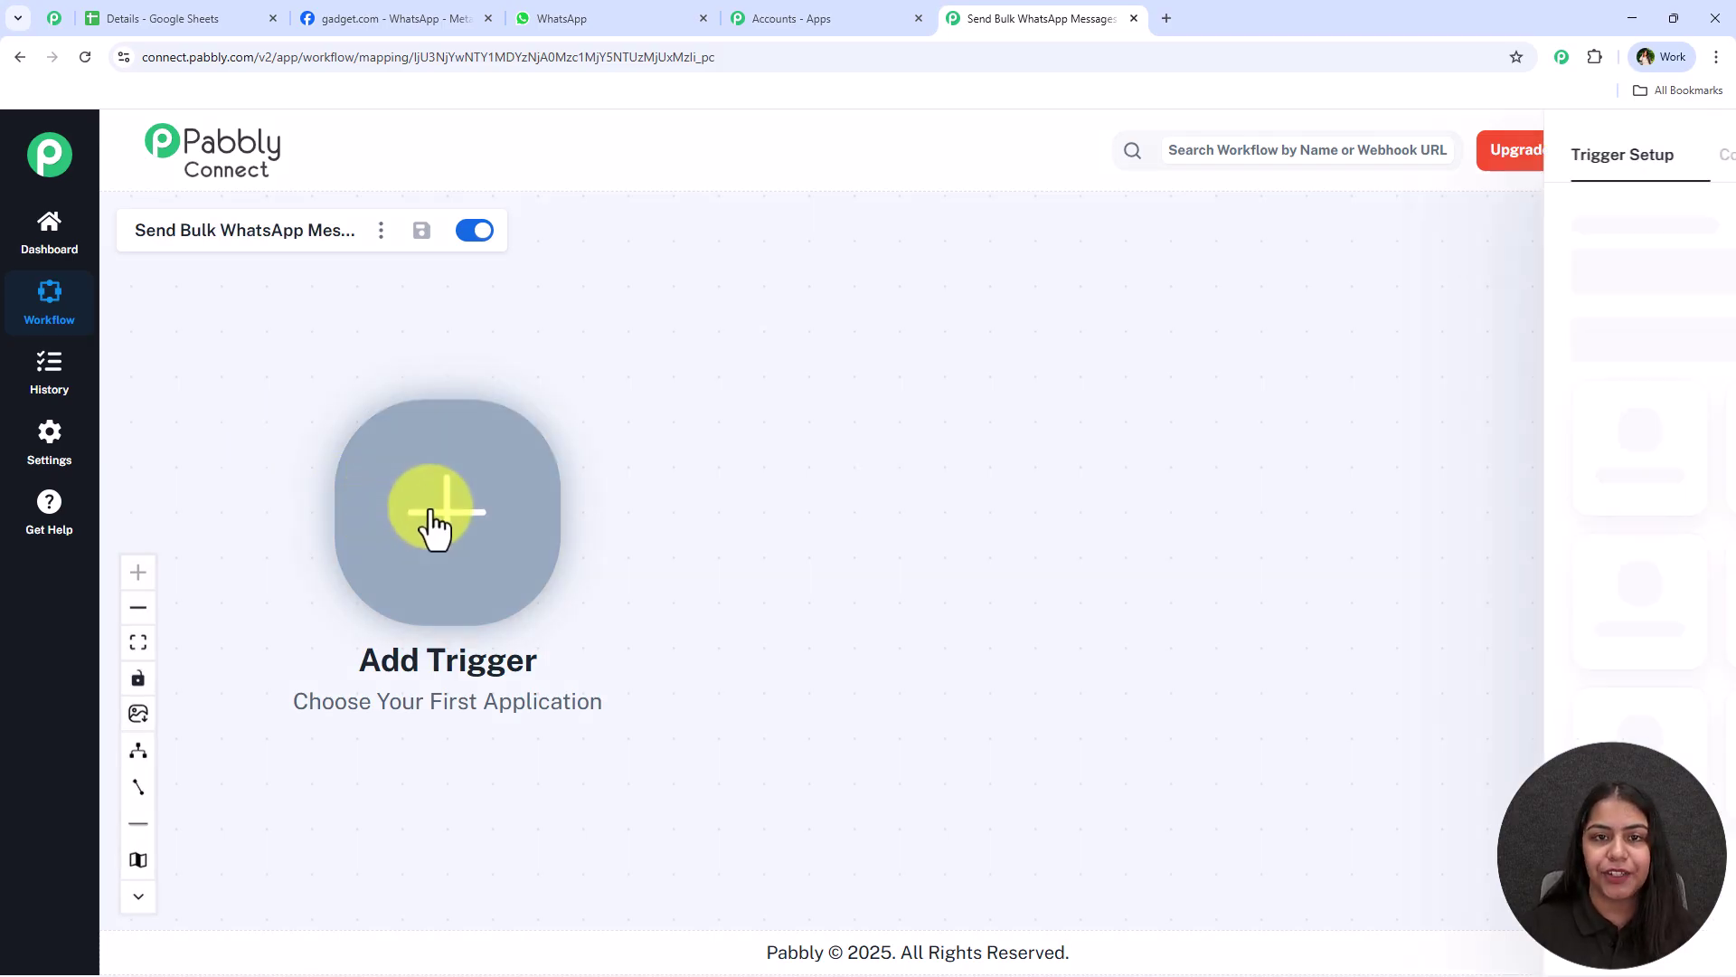
type("Sheets")
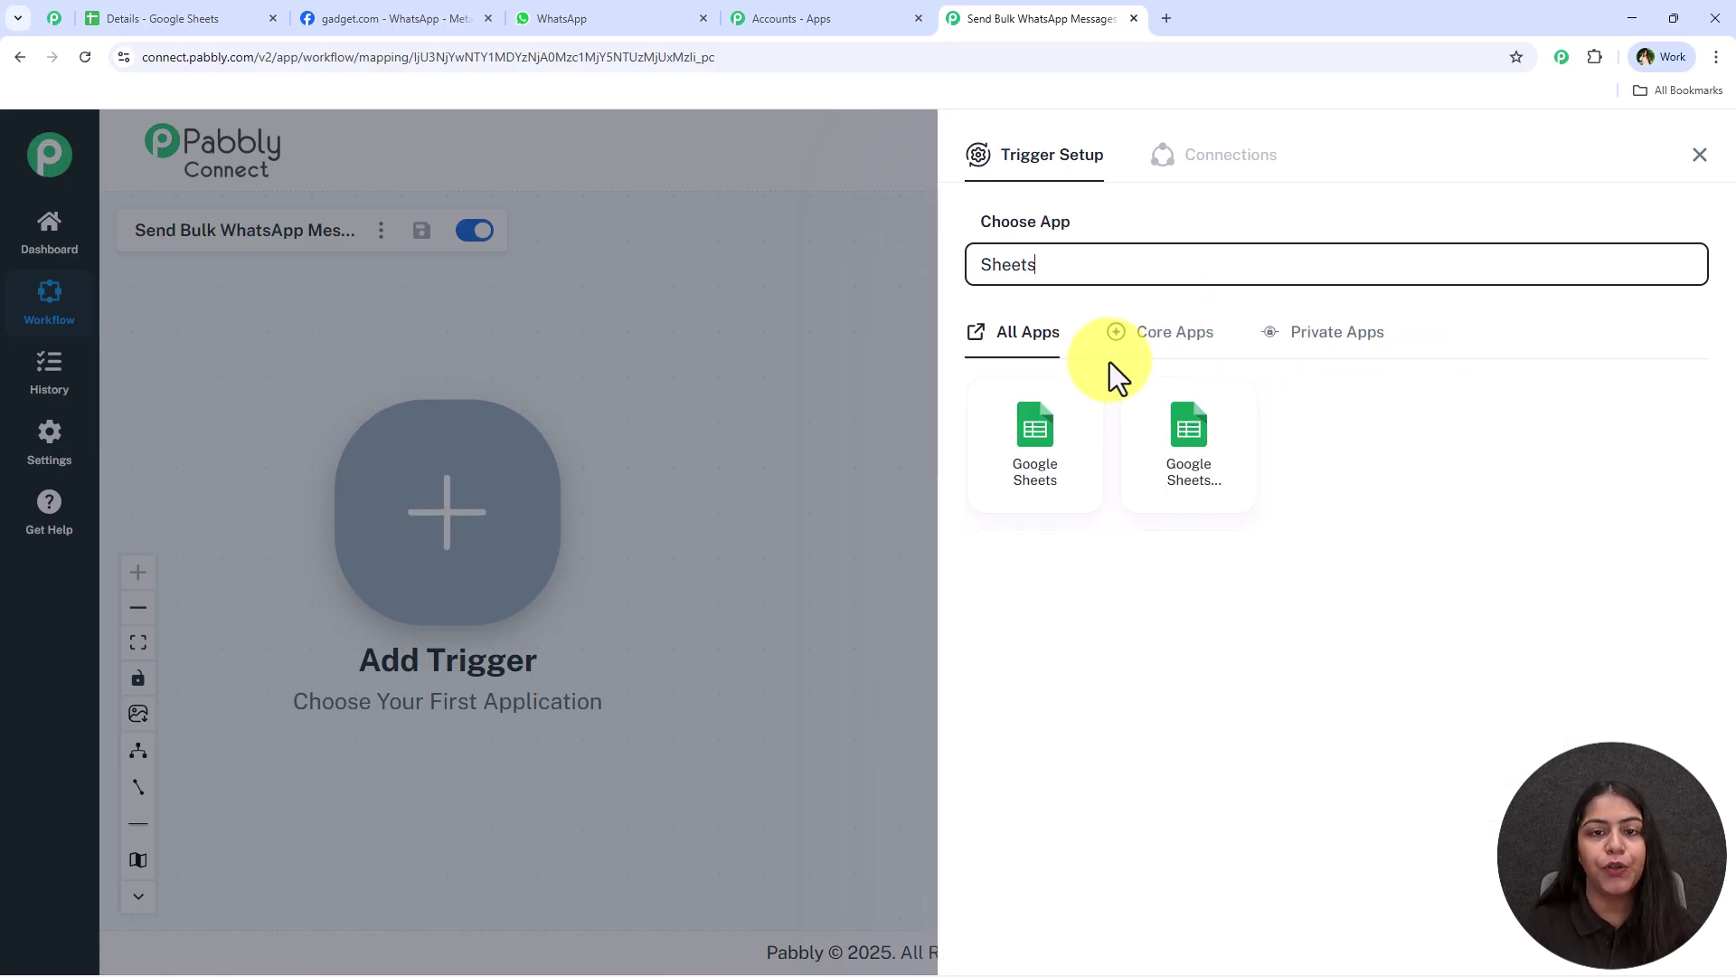
left_click(1017, 461)
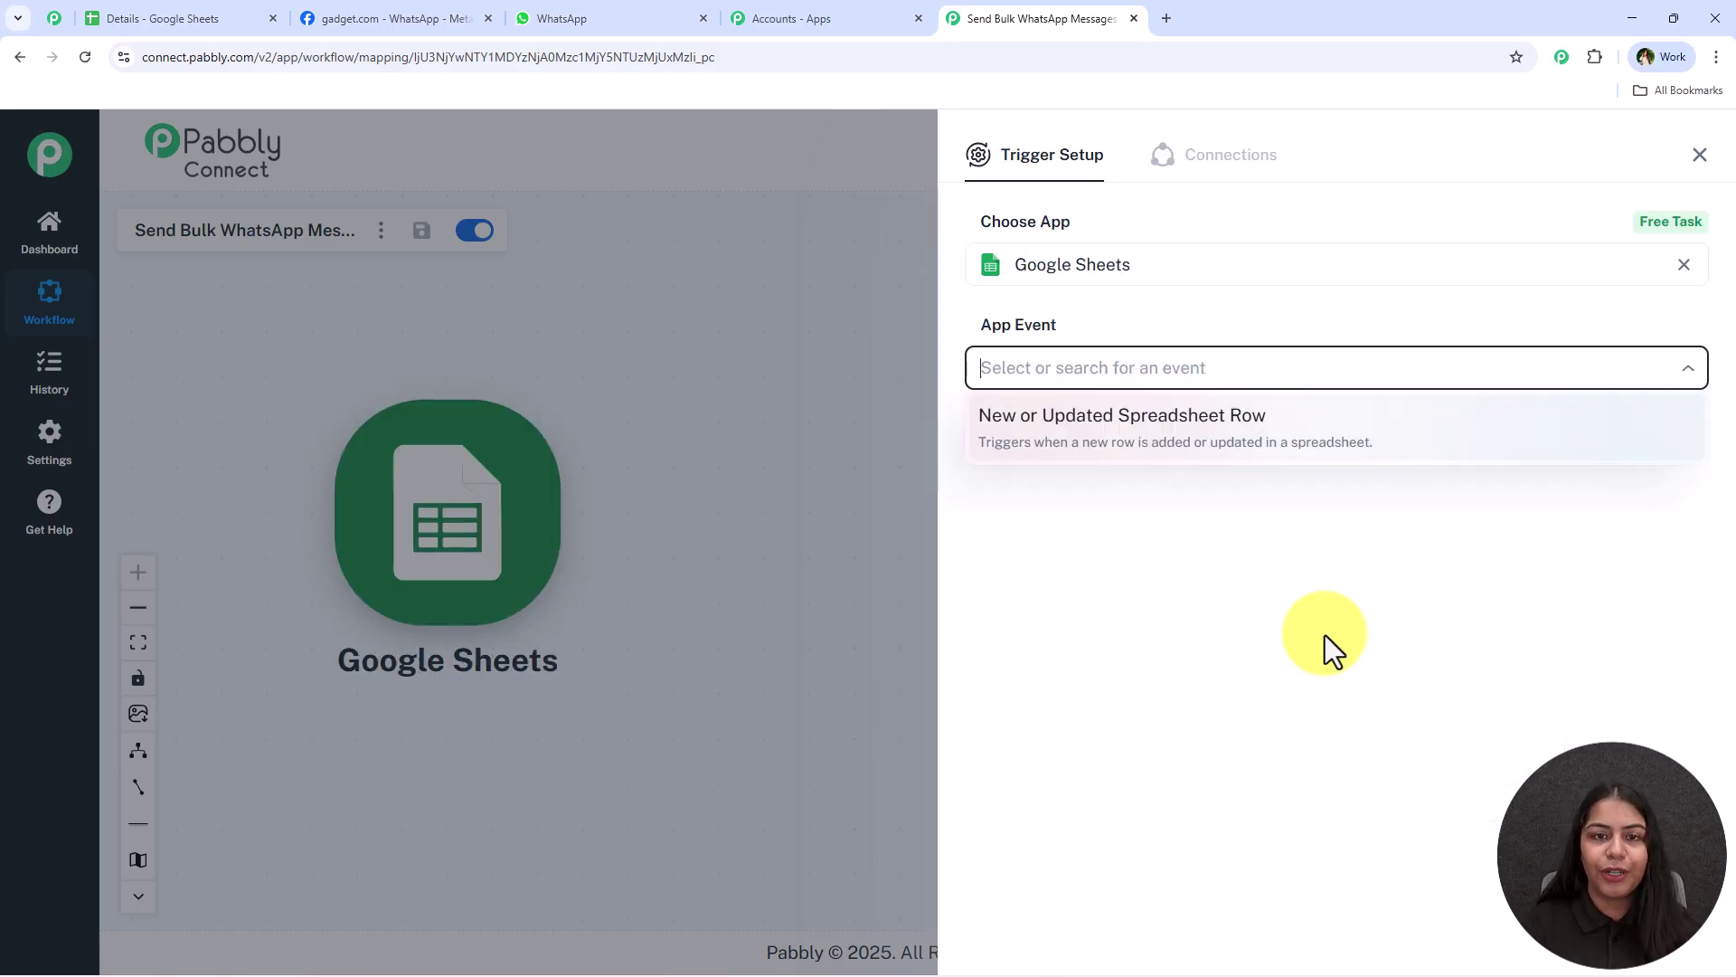
left_click(1015, 443)
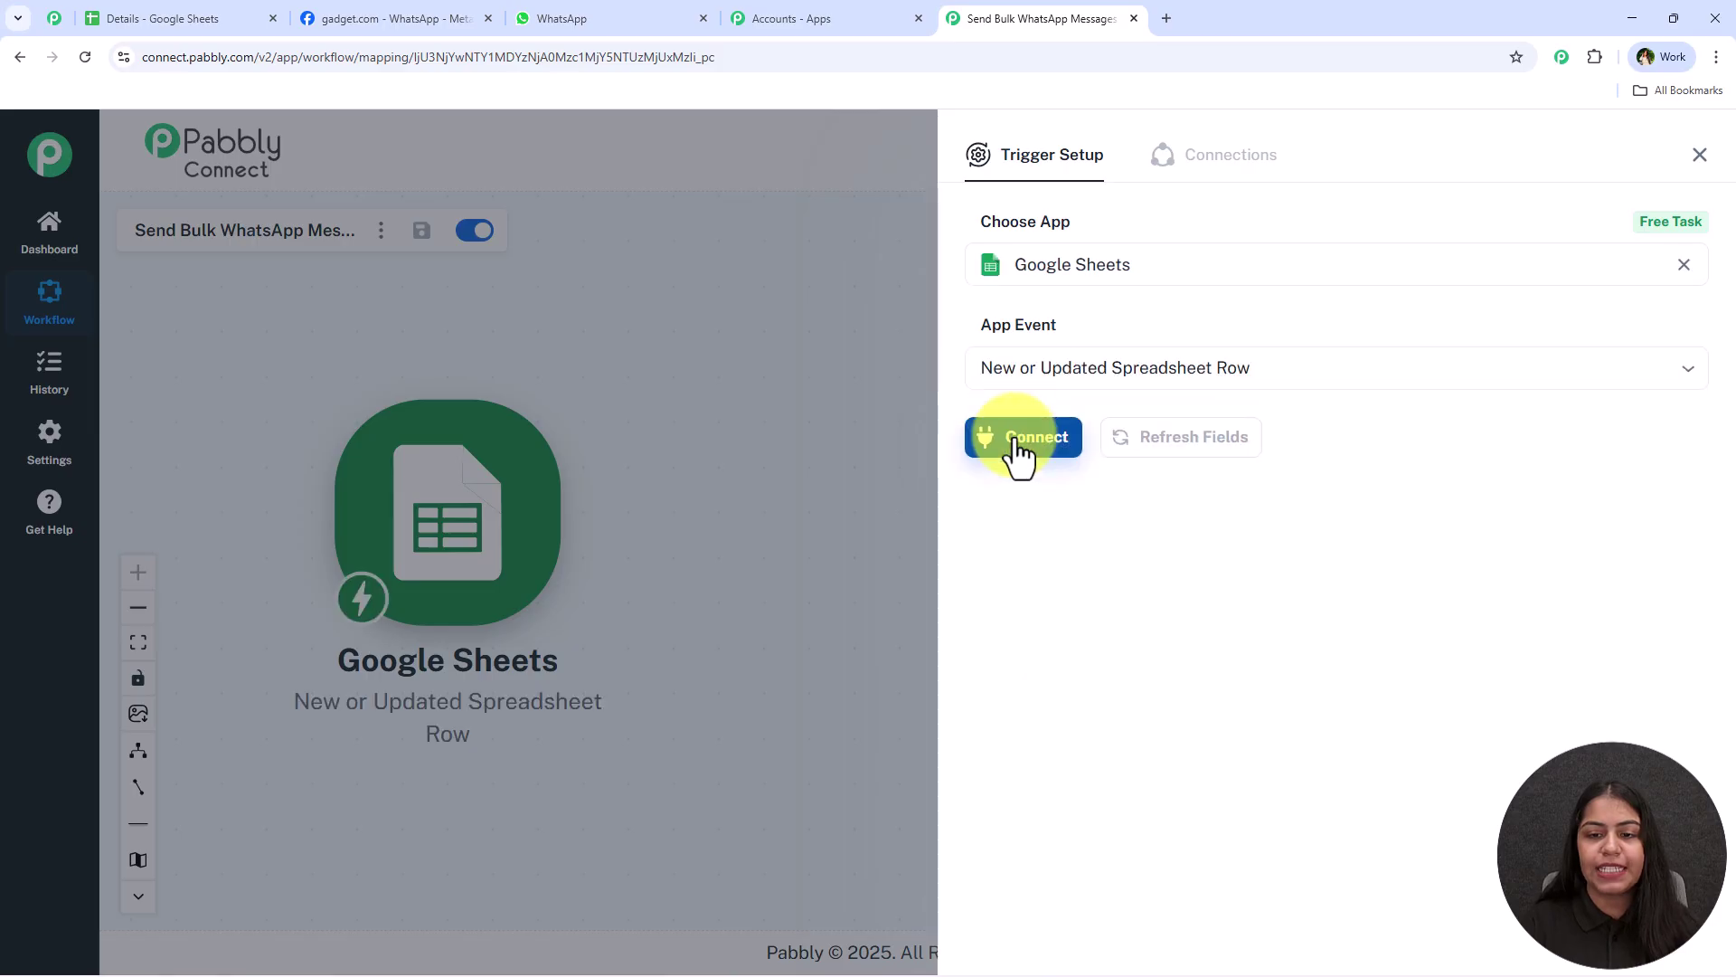
left_click(1016, 445)
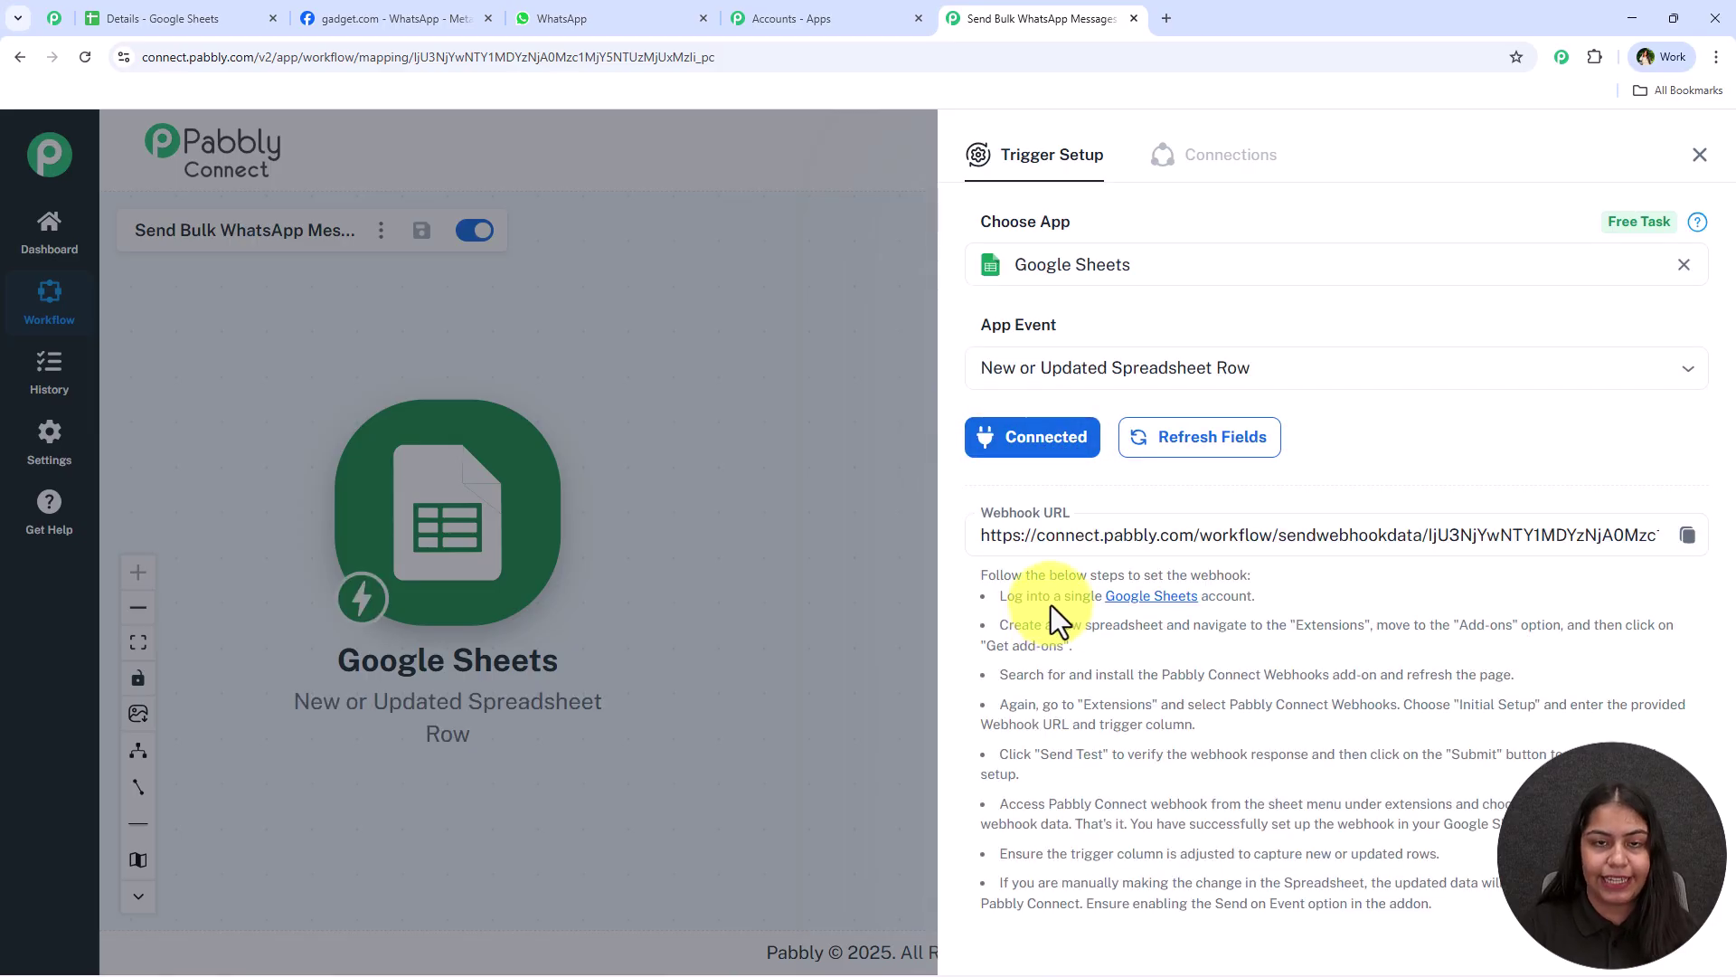
scroll(1057, 615, "down", 1)
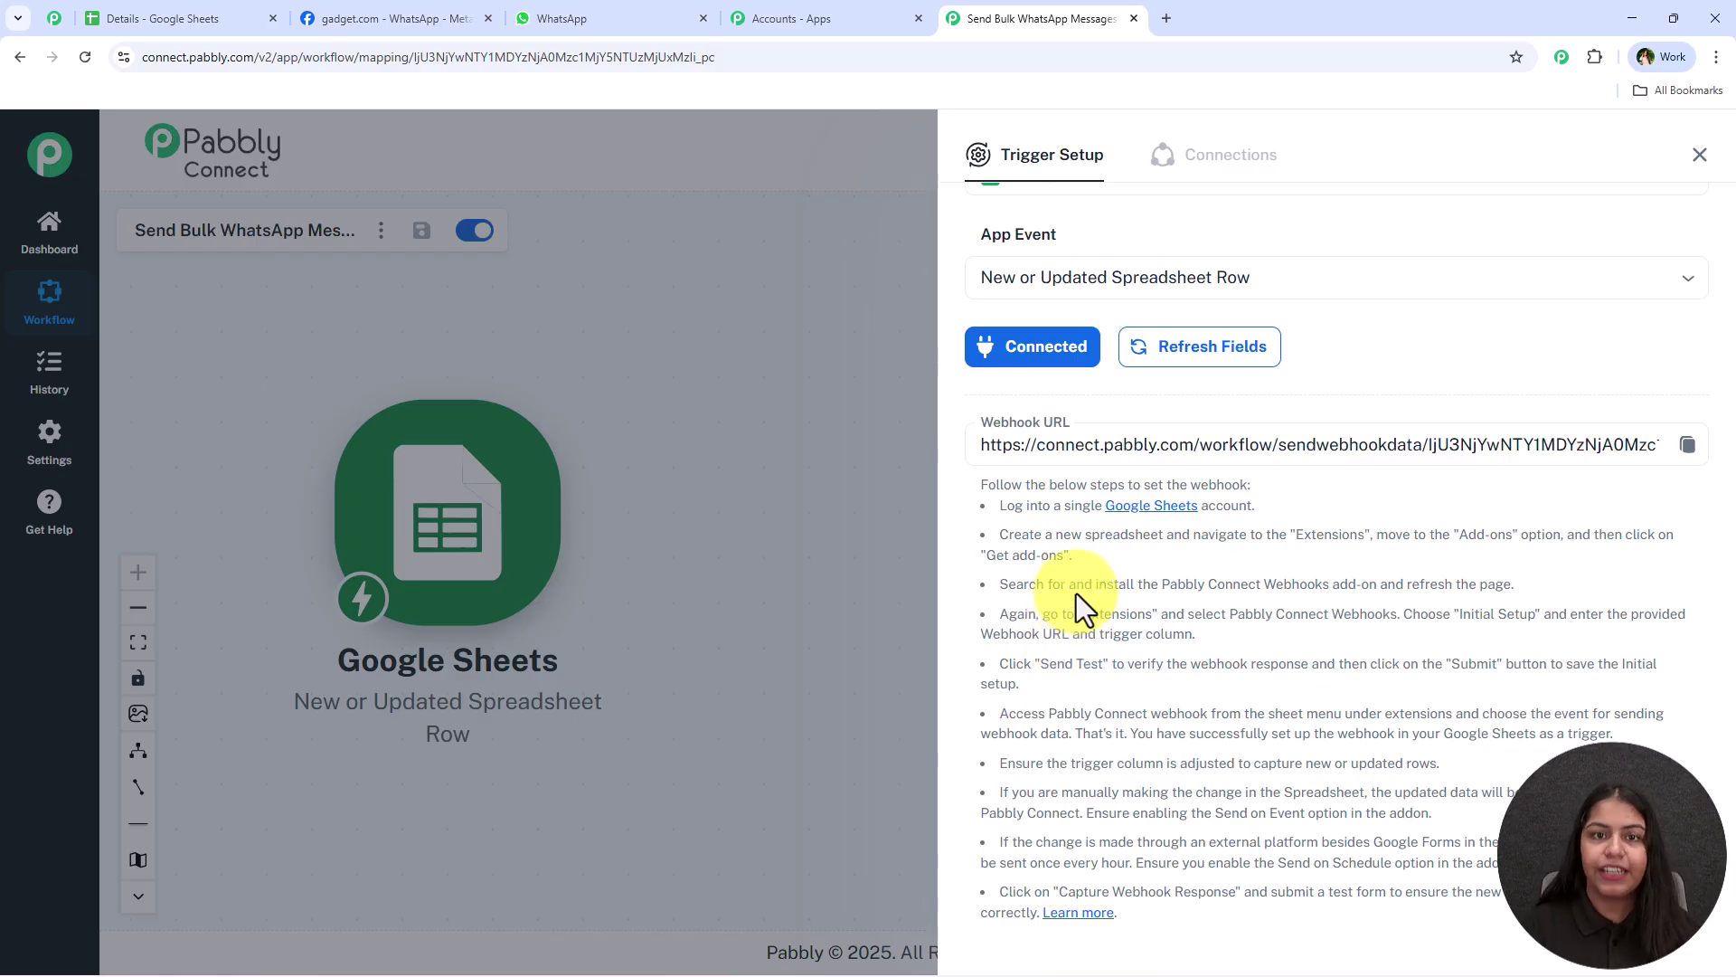
left_click(1687, 444)
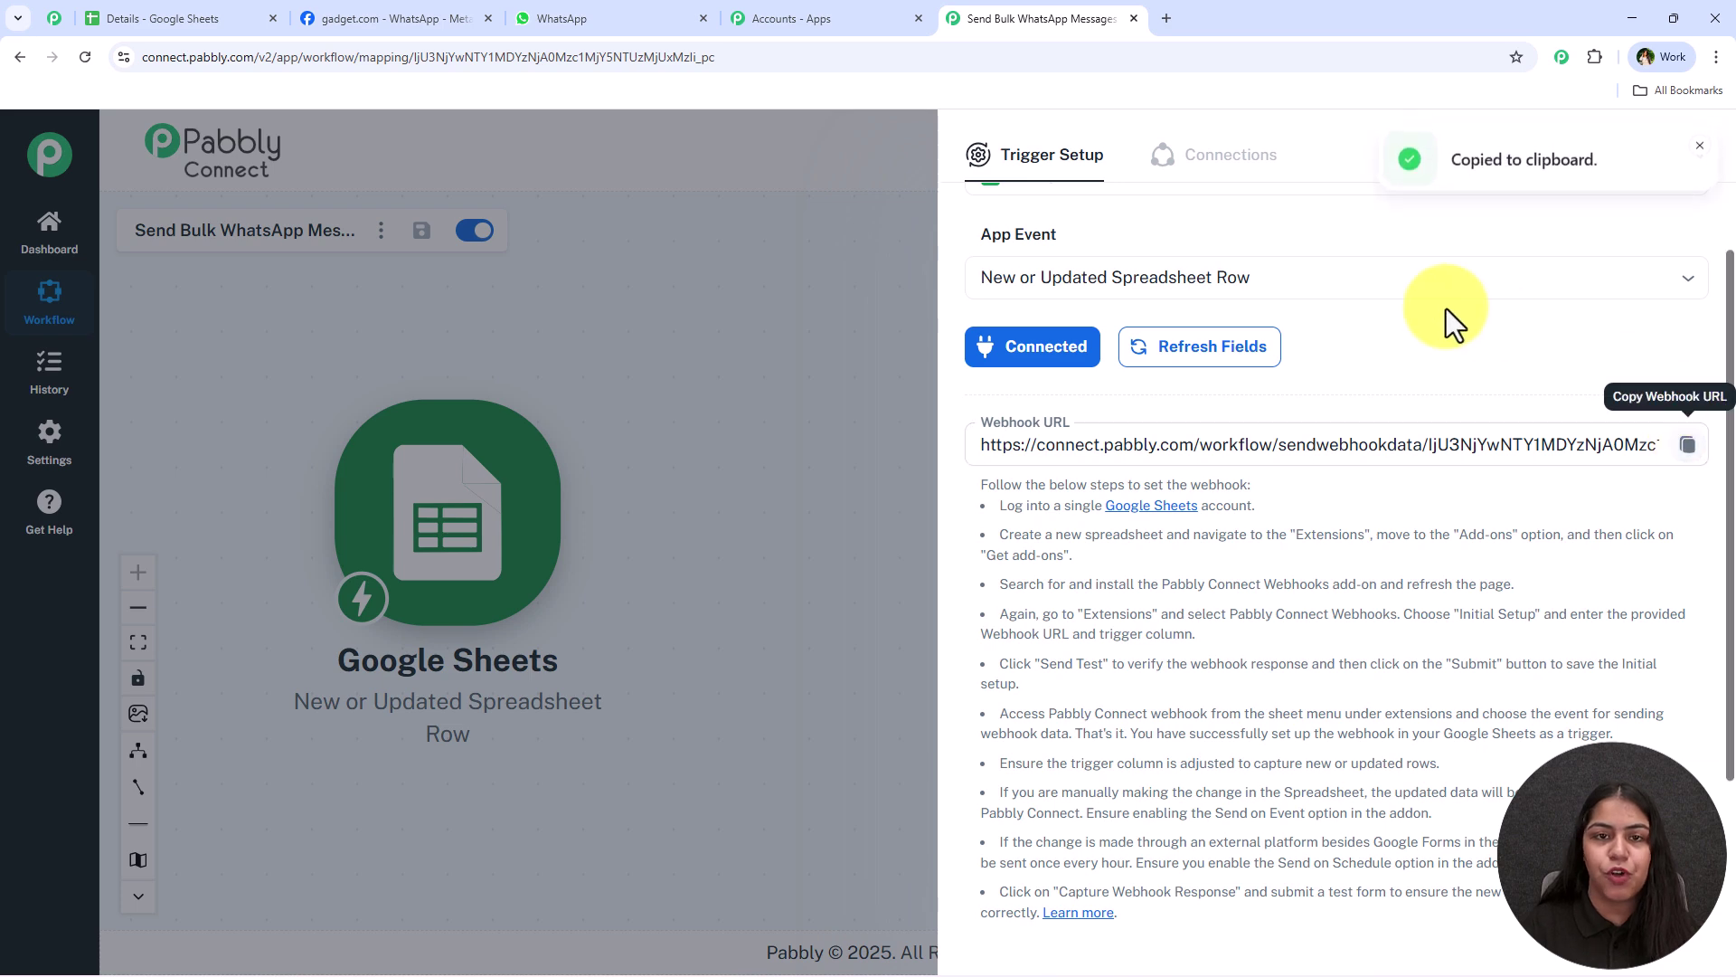
left_click(256, 23)
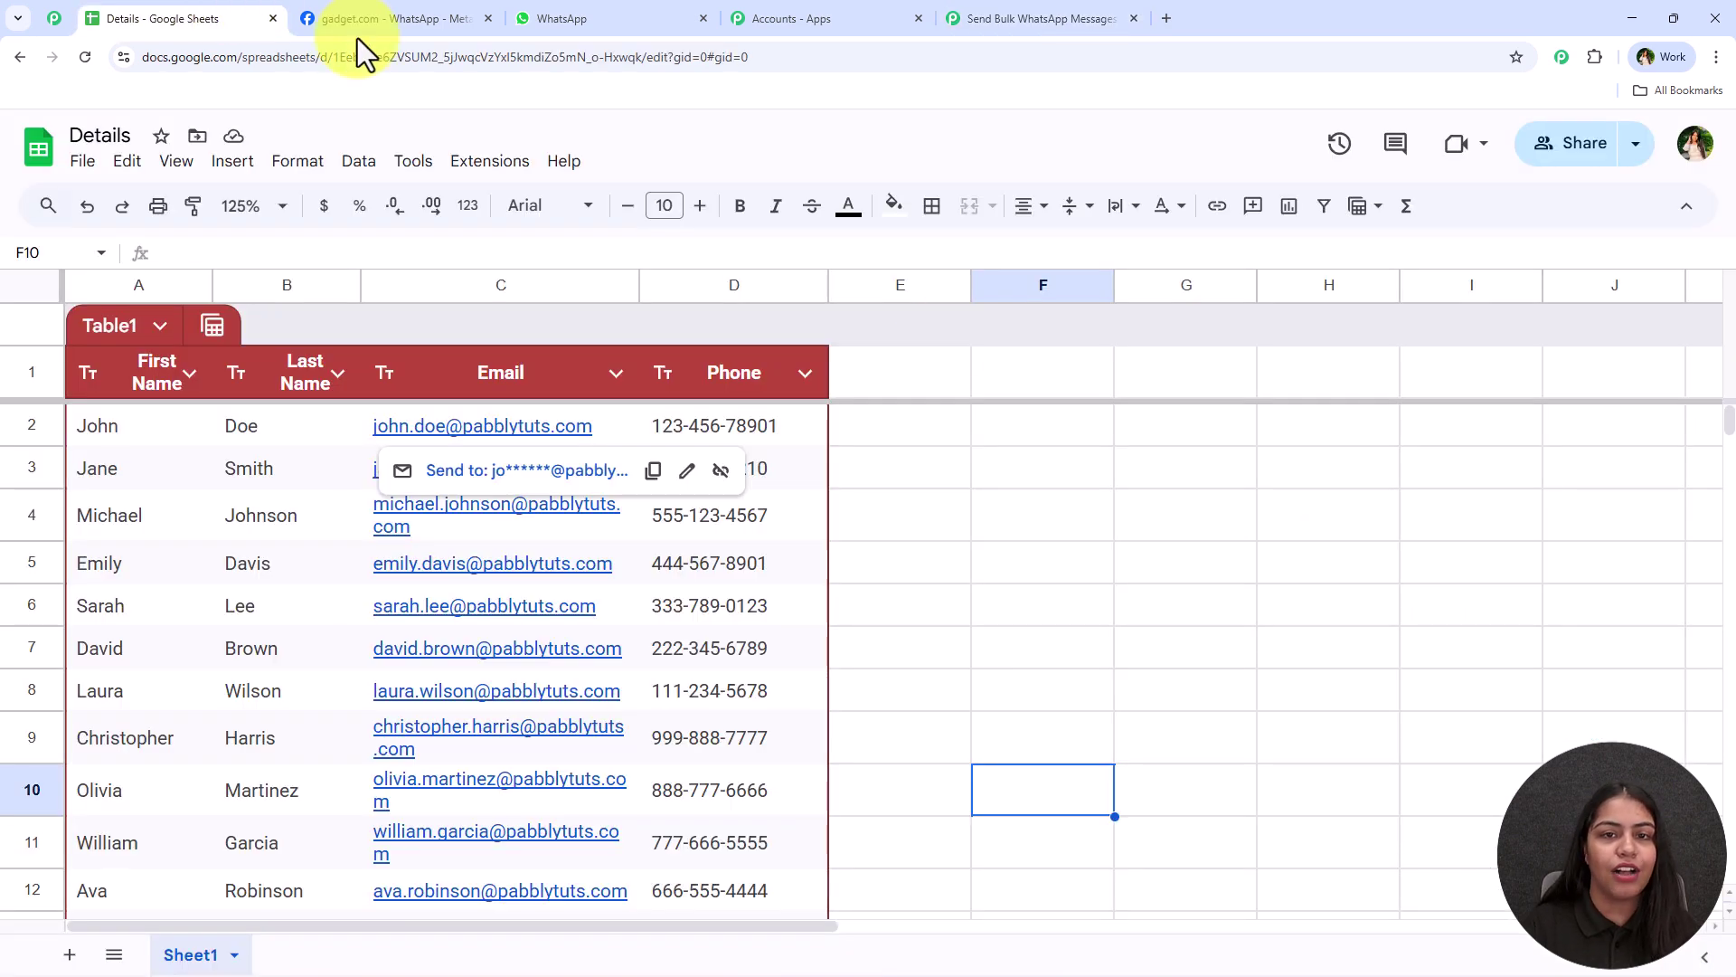
left_click(935, 458)
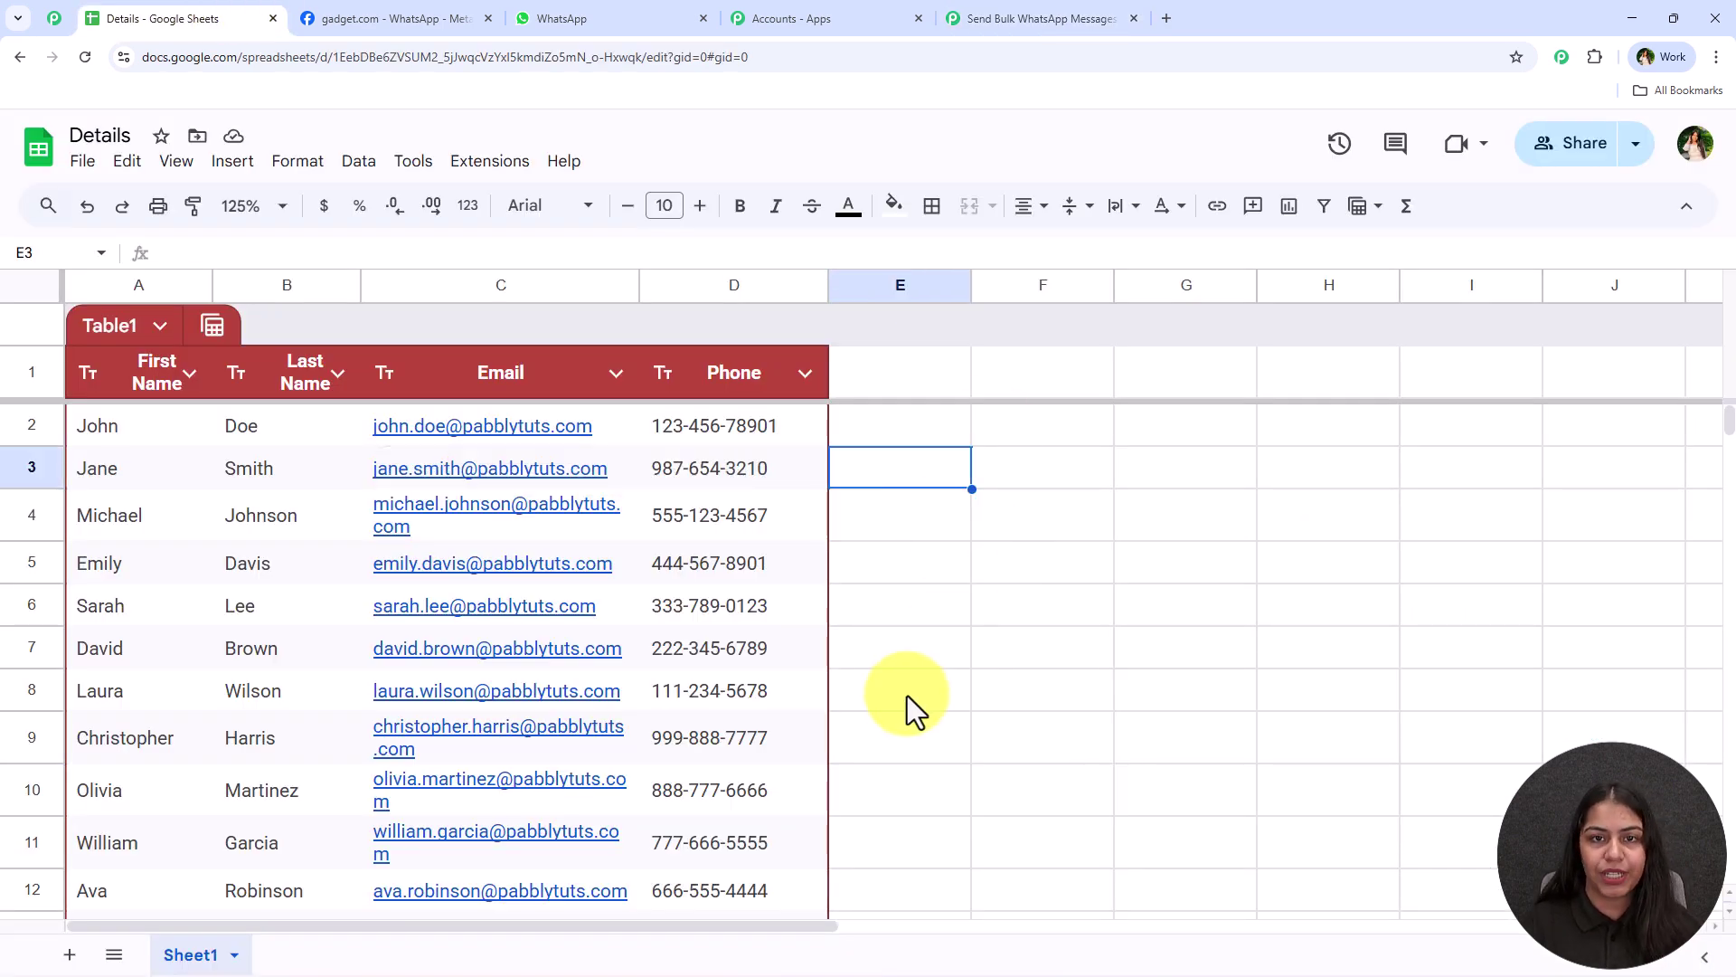
left_click_drag(160, 420, 174, 518)
scroll(257, 658, "up", 5)
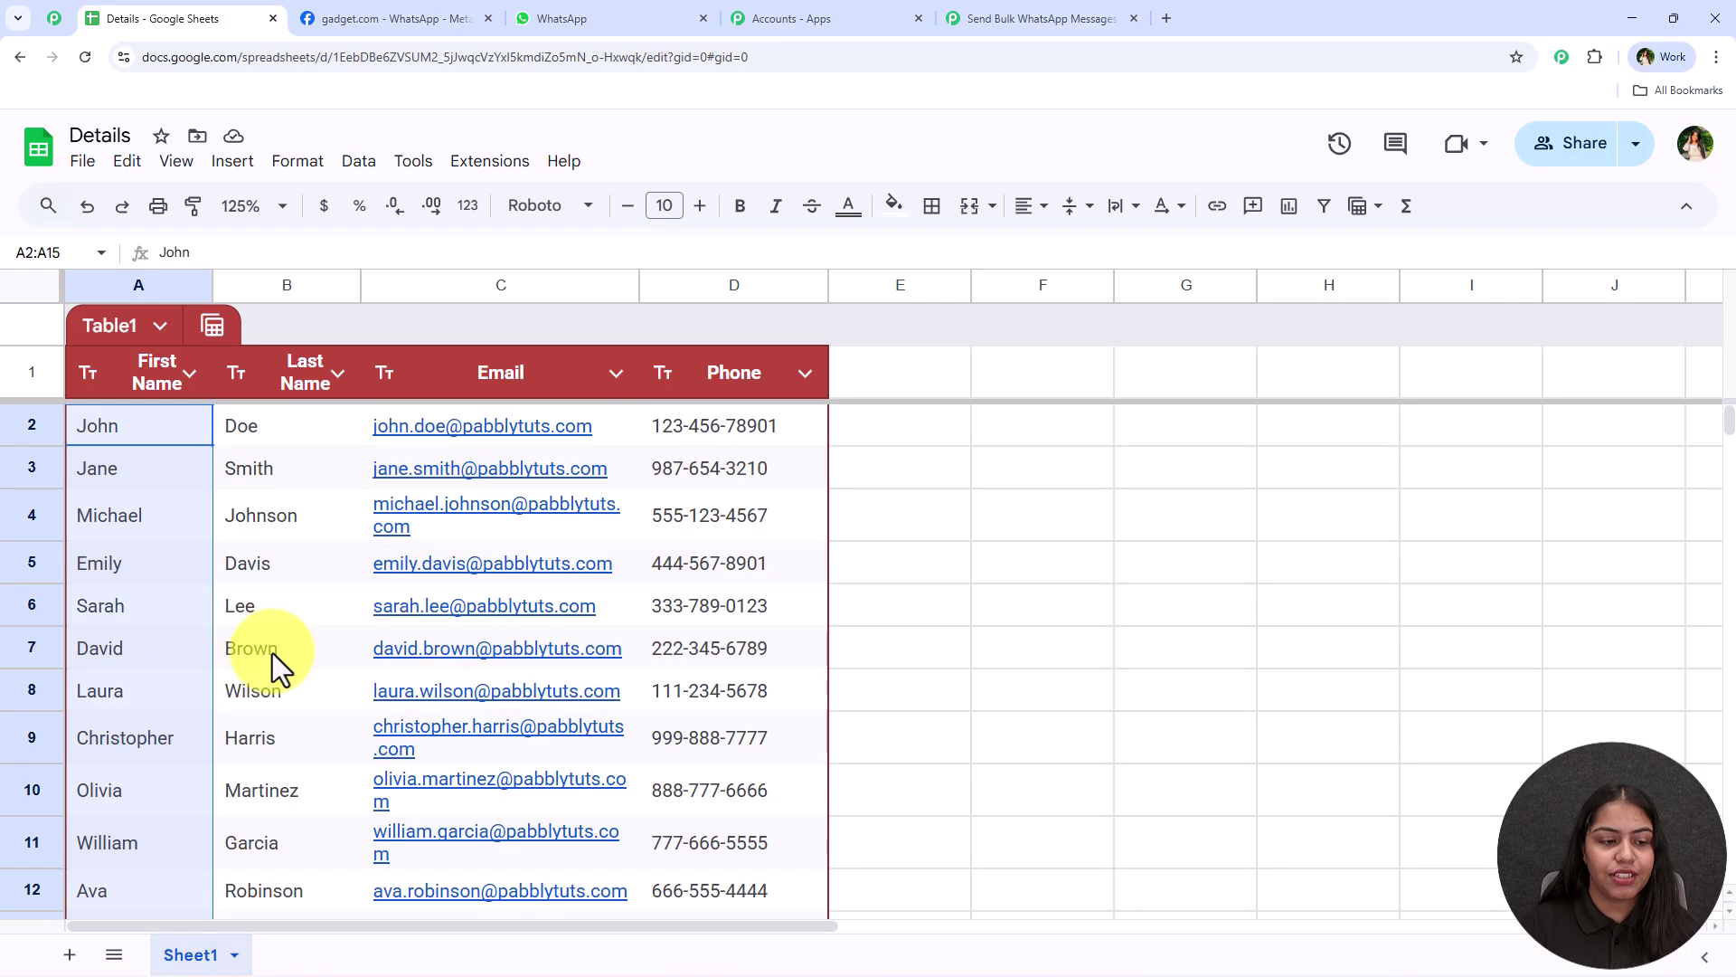
left_click(263, 648)
left_click_drag(262, 432, 237, 845)
left_click(251, 713)
scroll(255, 667, "up", 2)
scroll(247, 720, "down", 5)
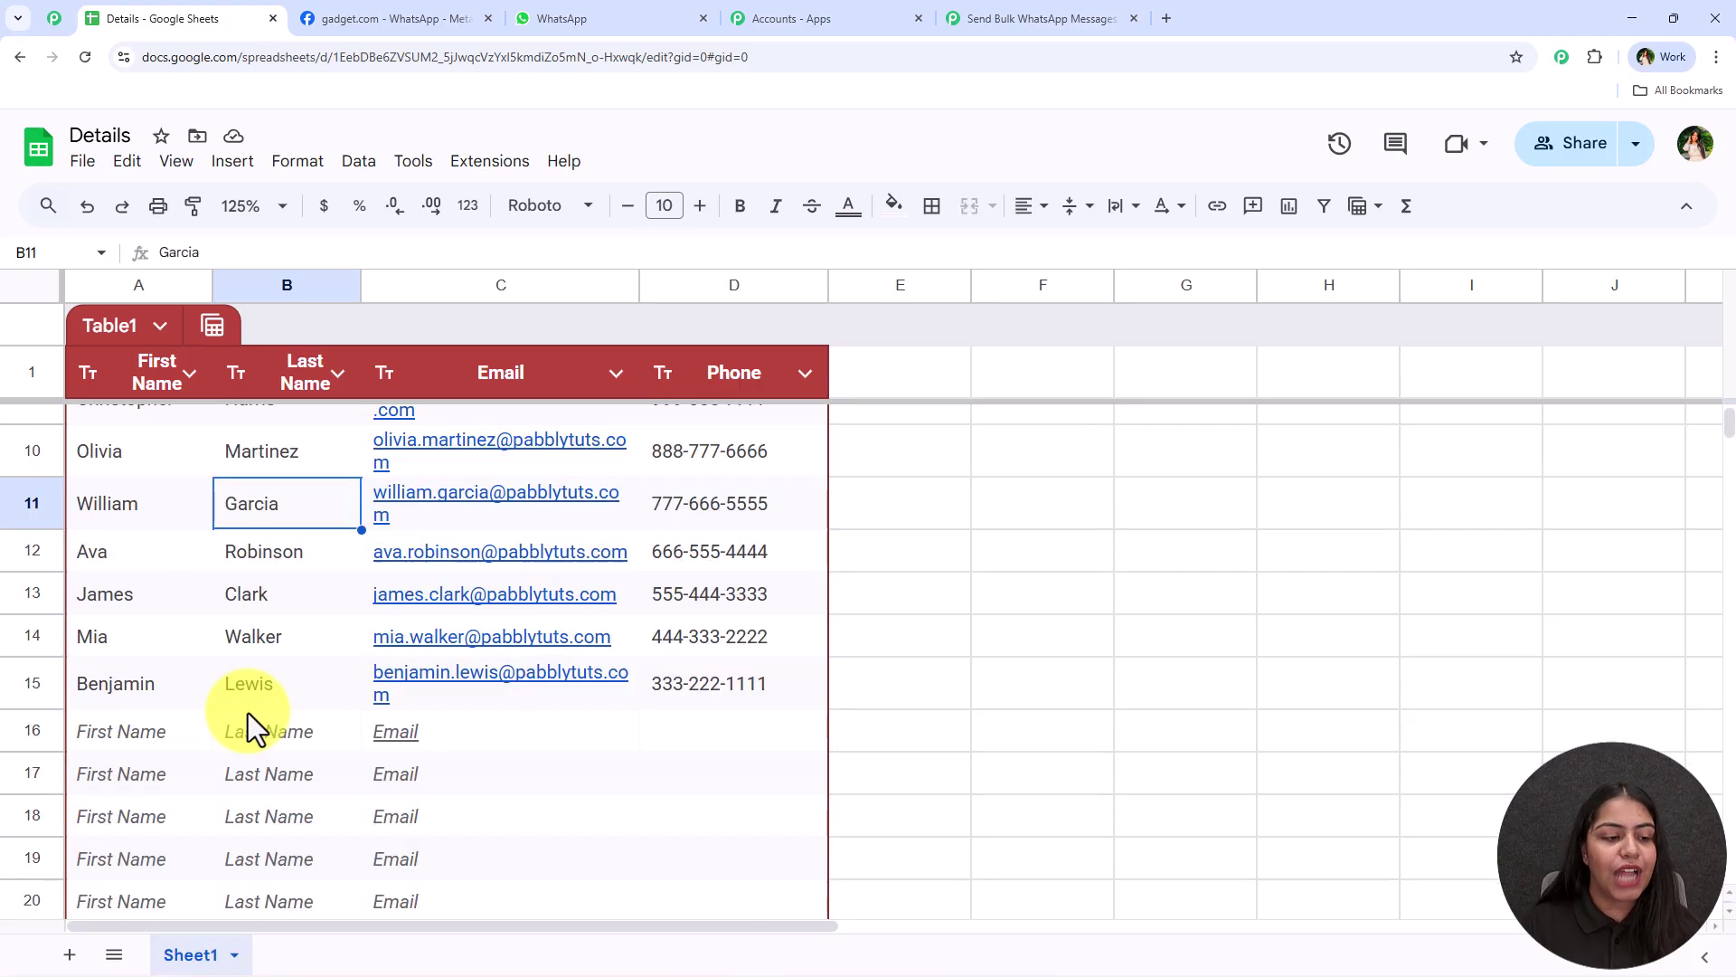
scroll(247, 728, "up", 4)
scroll(257, 561, "down", 3)
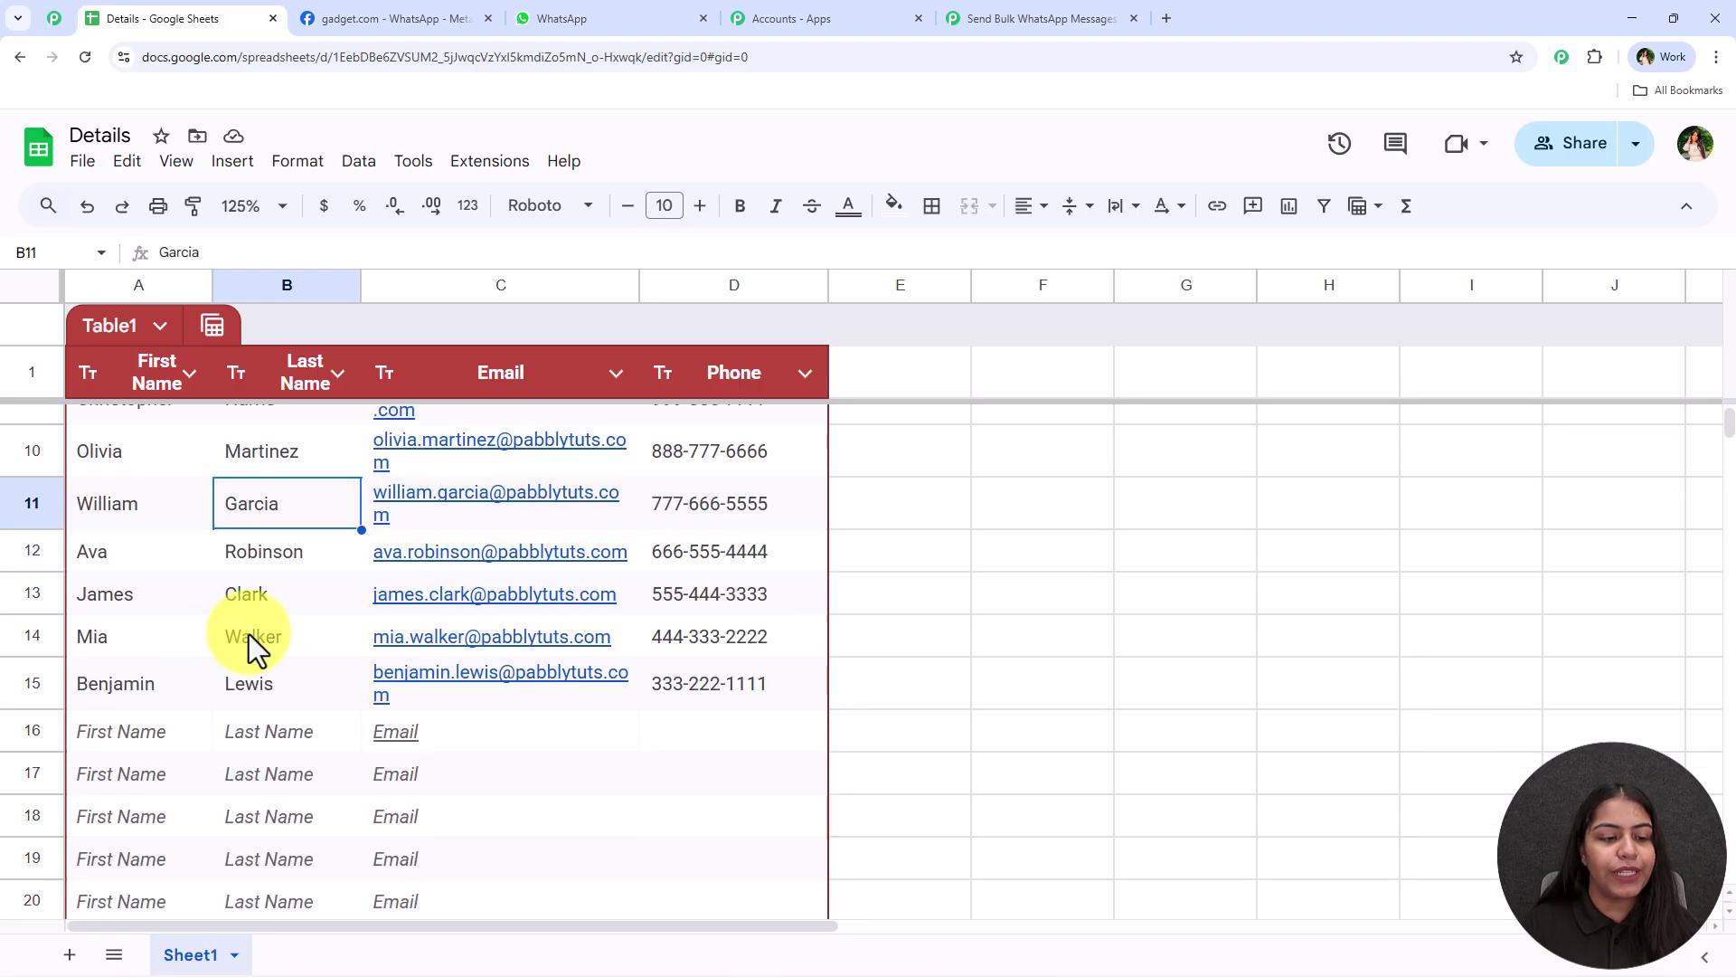
left_click(140, 681)
scroll(132, 686, "up", 4)
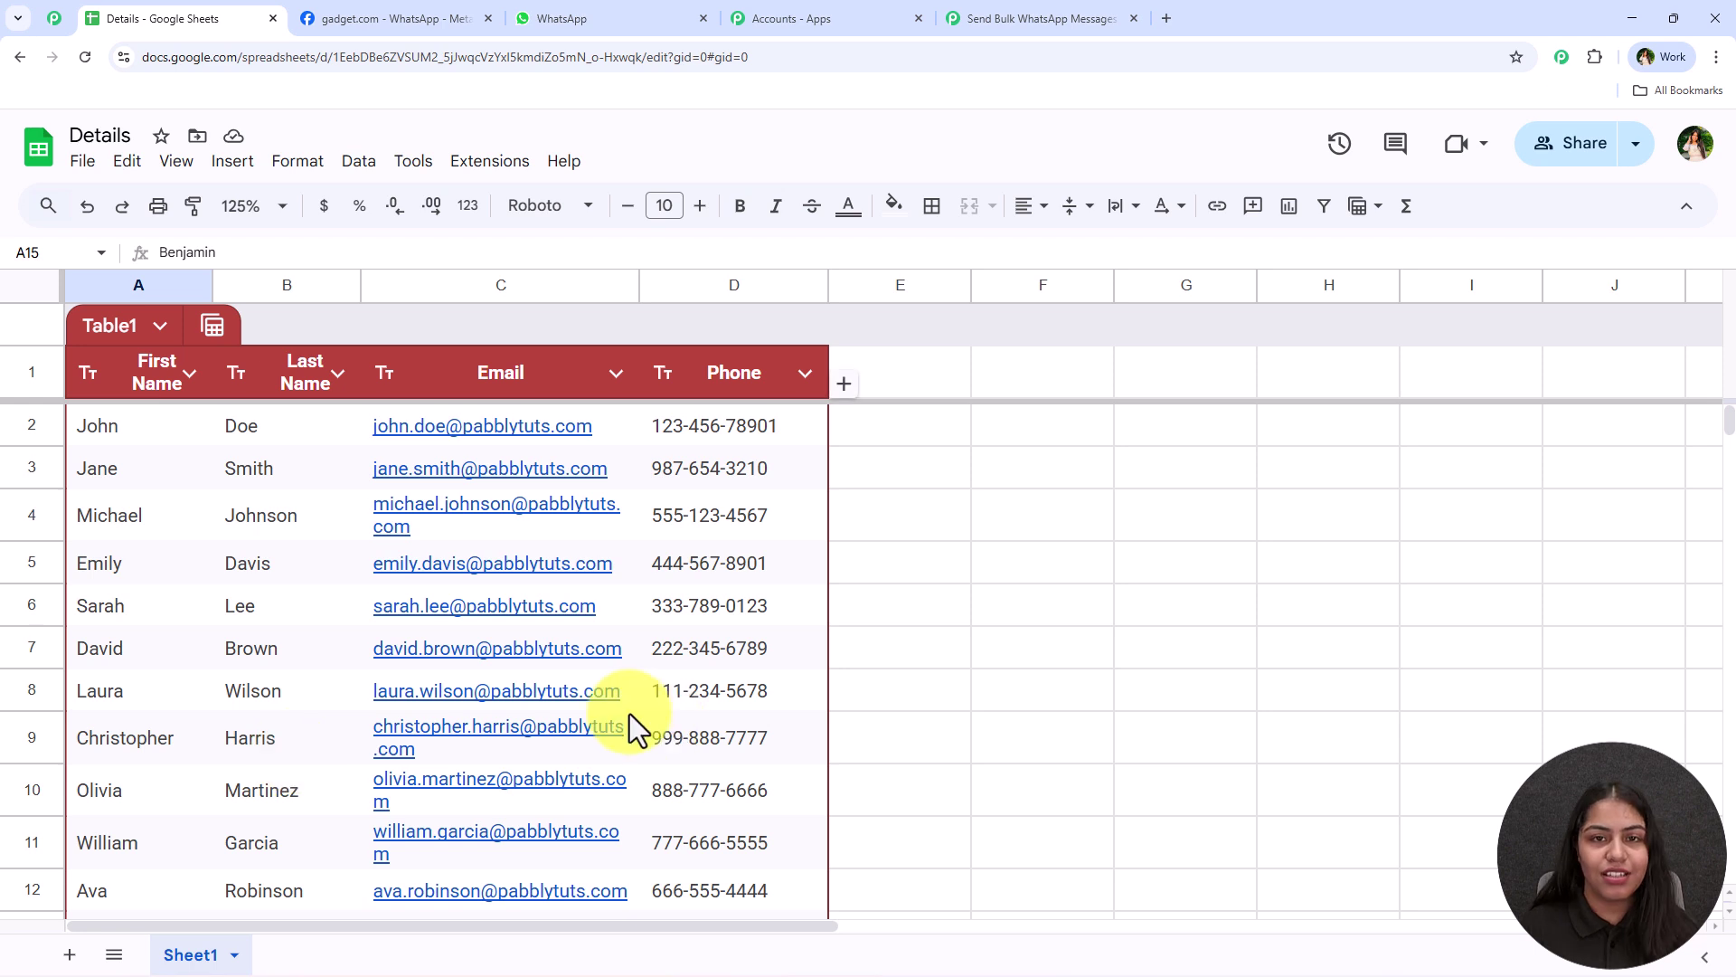
left_click(495, 180)
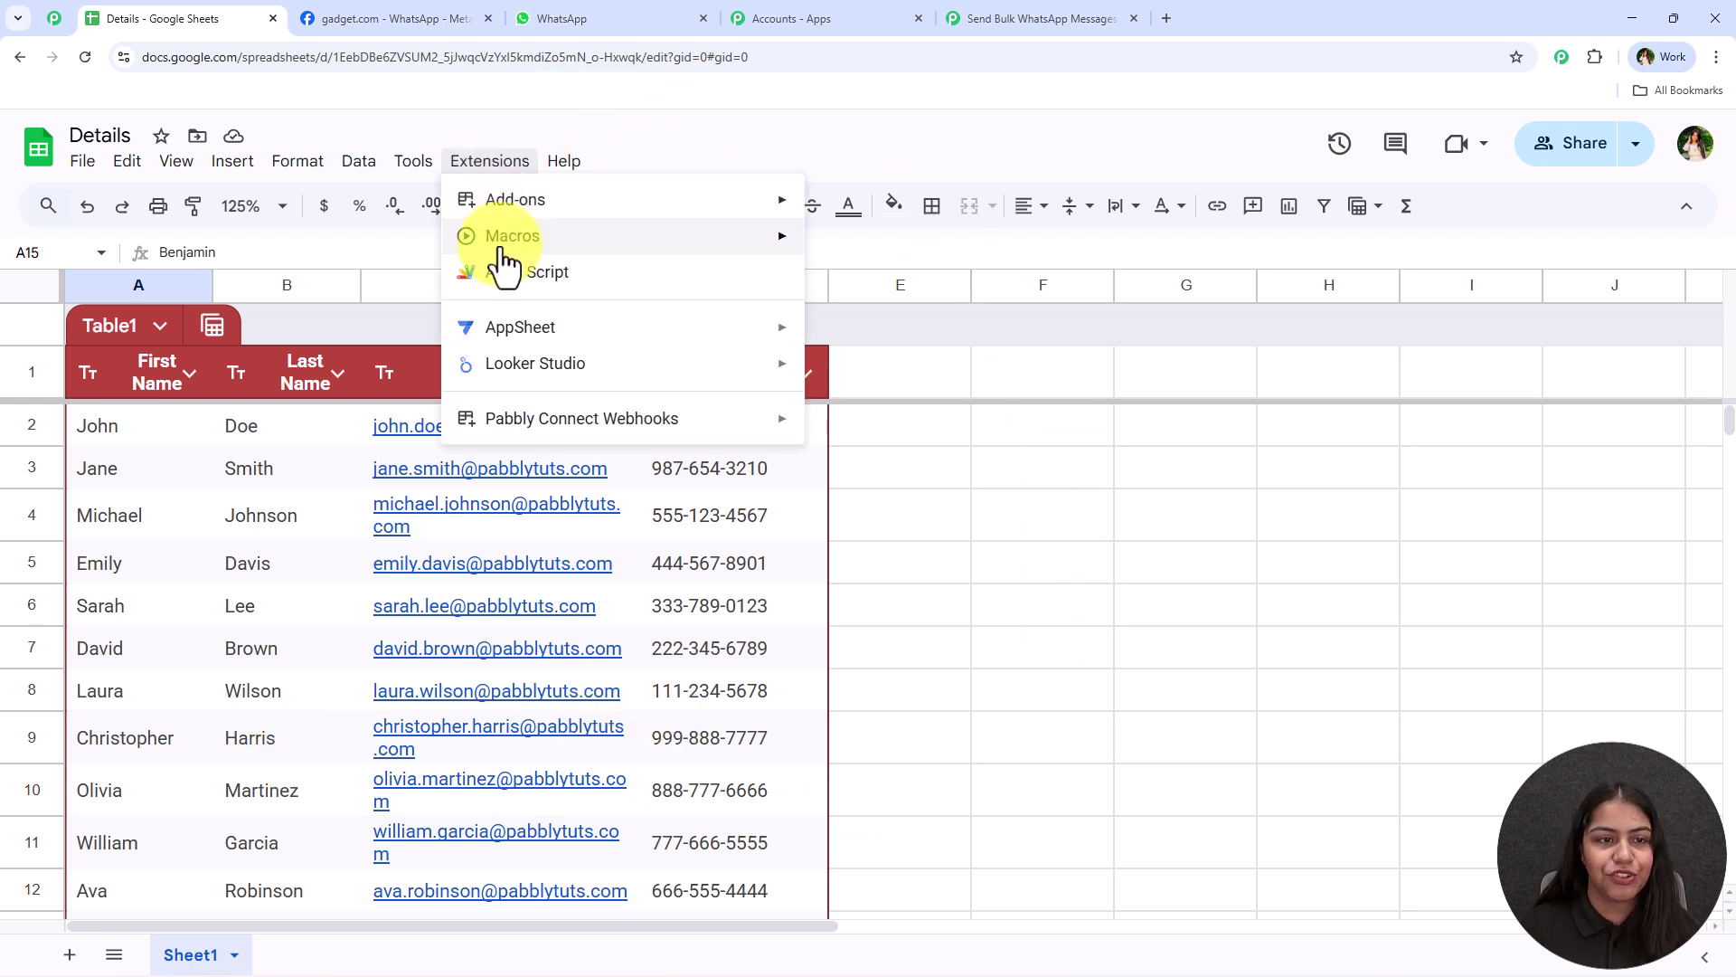
mouse_move(790, 206)
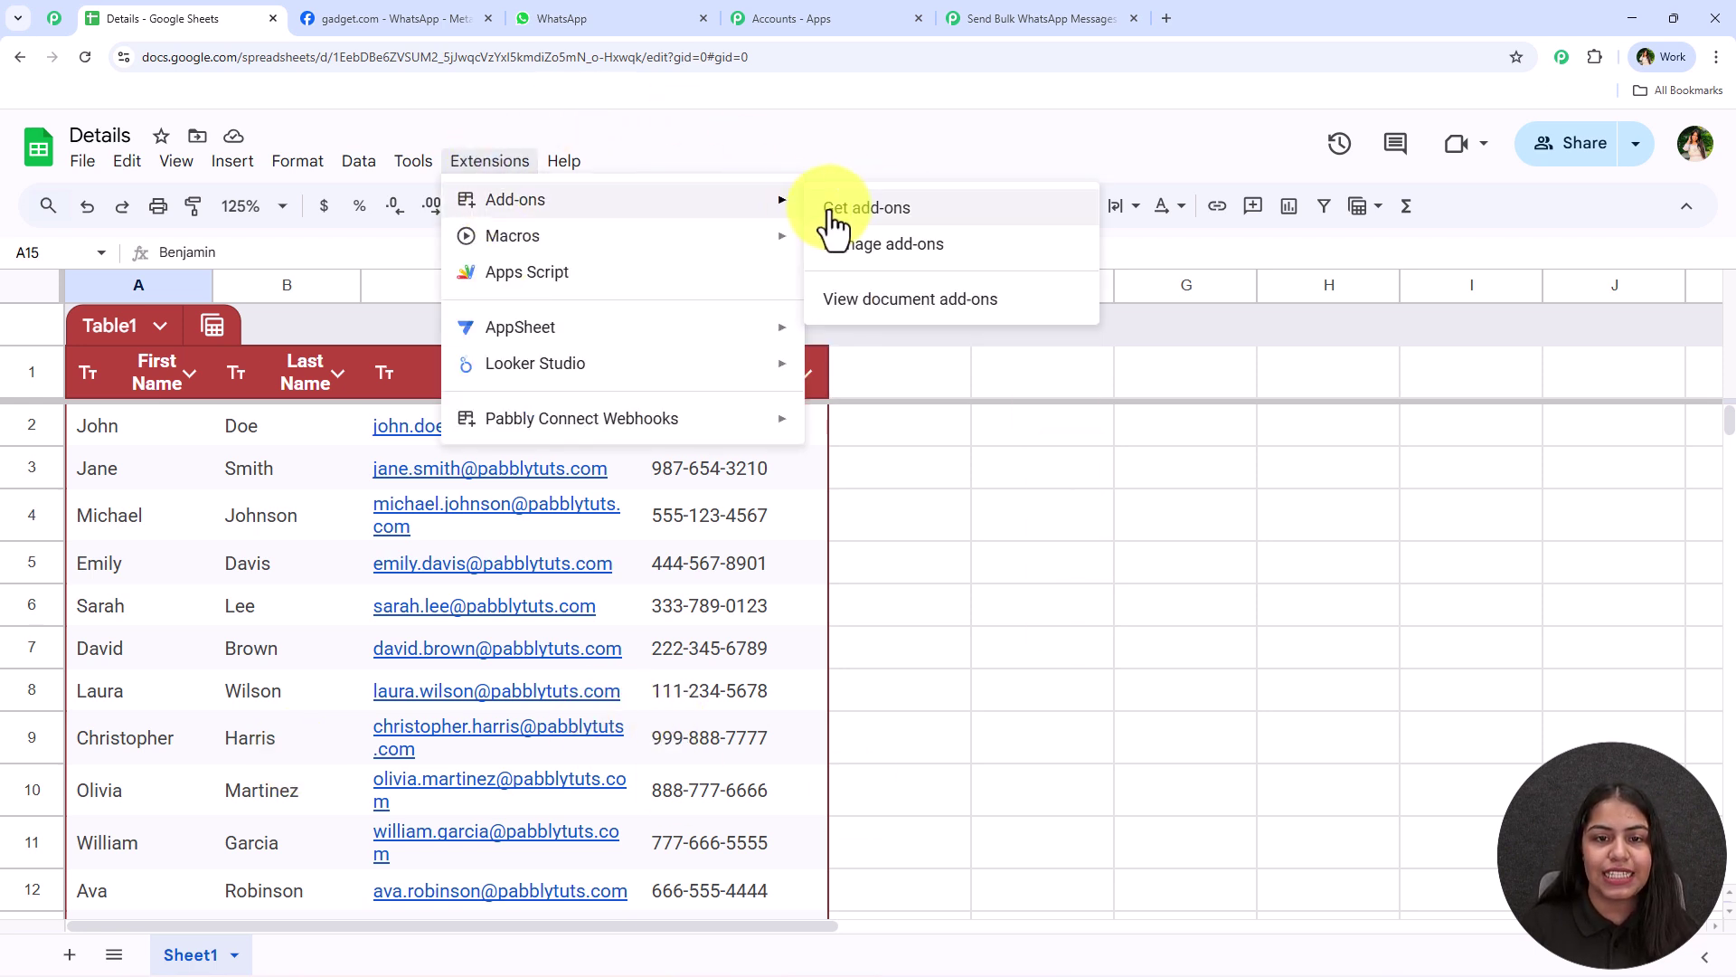
left_click(850, 208)
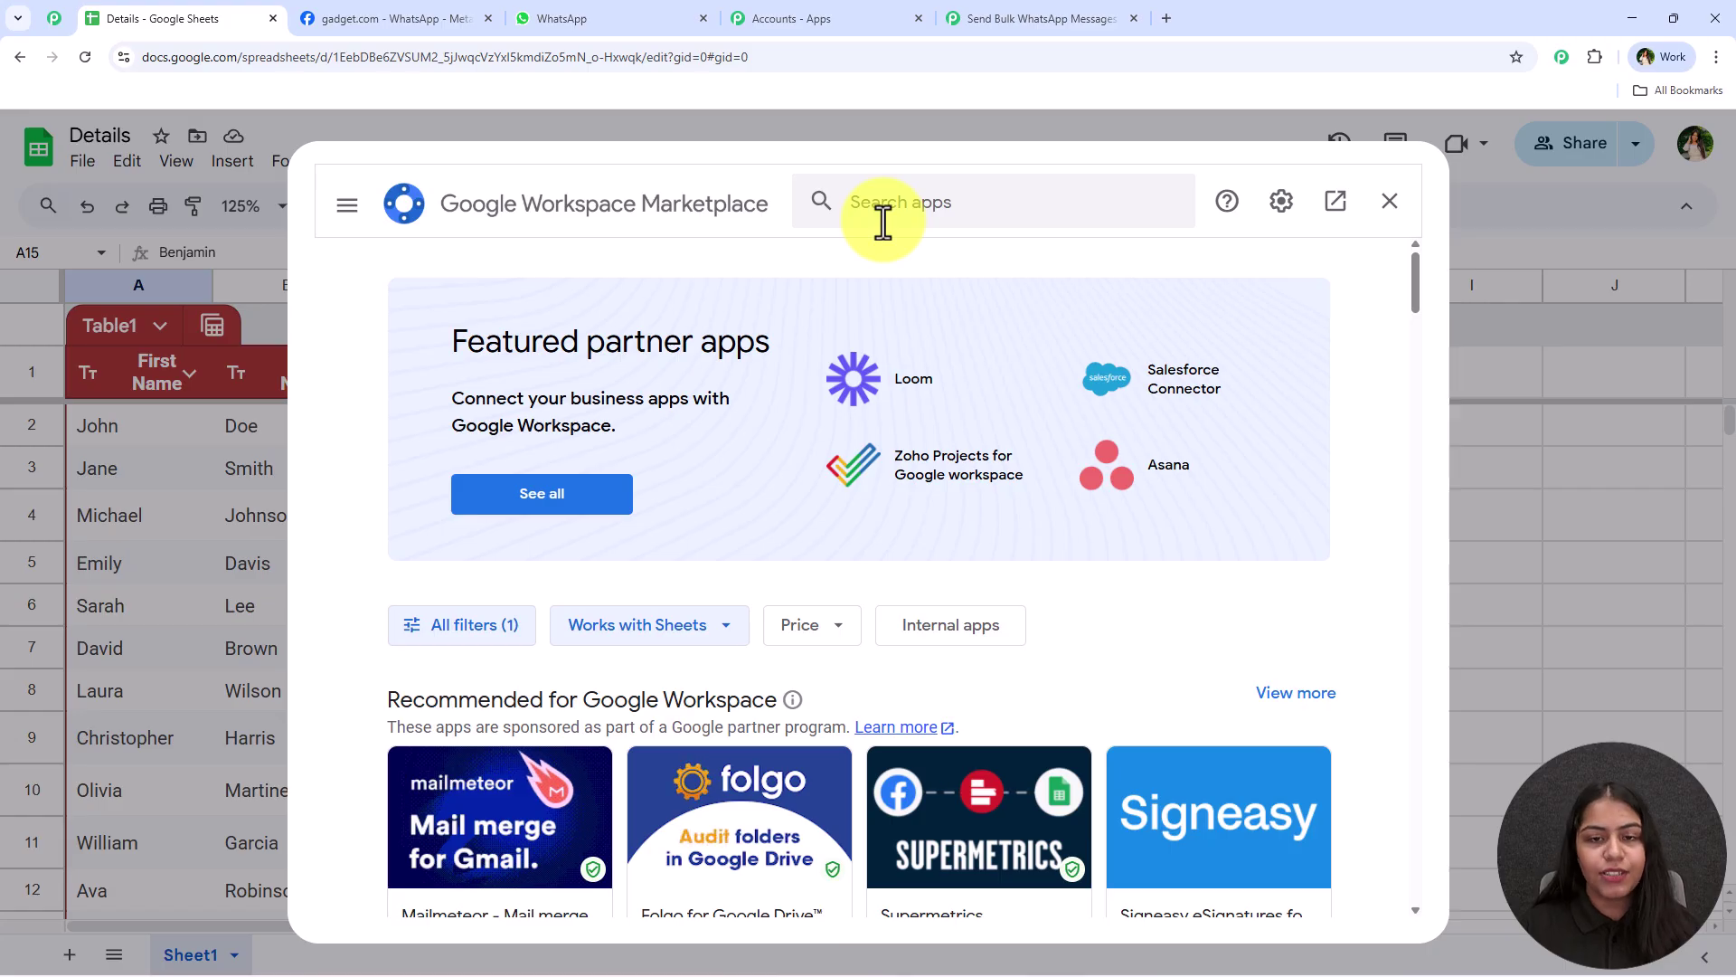
left_click(897, 216)
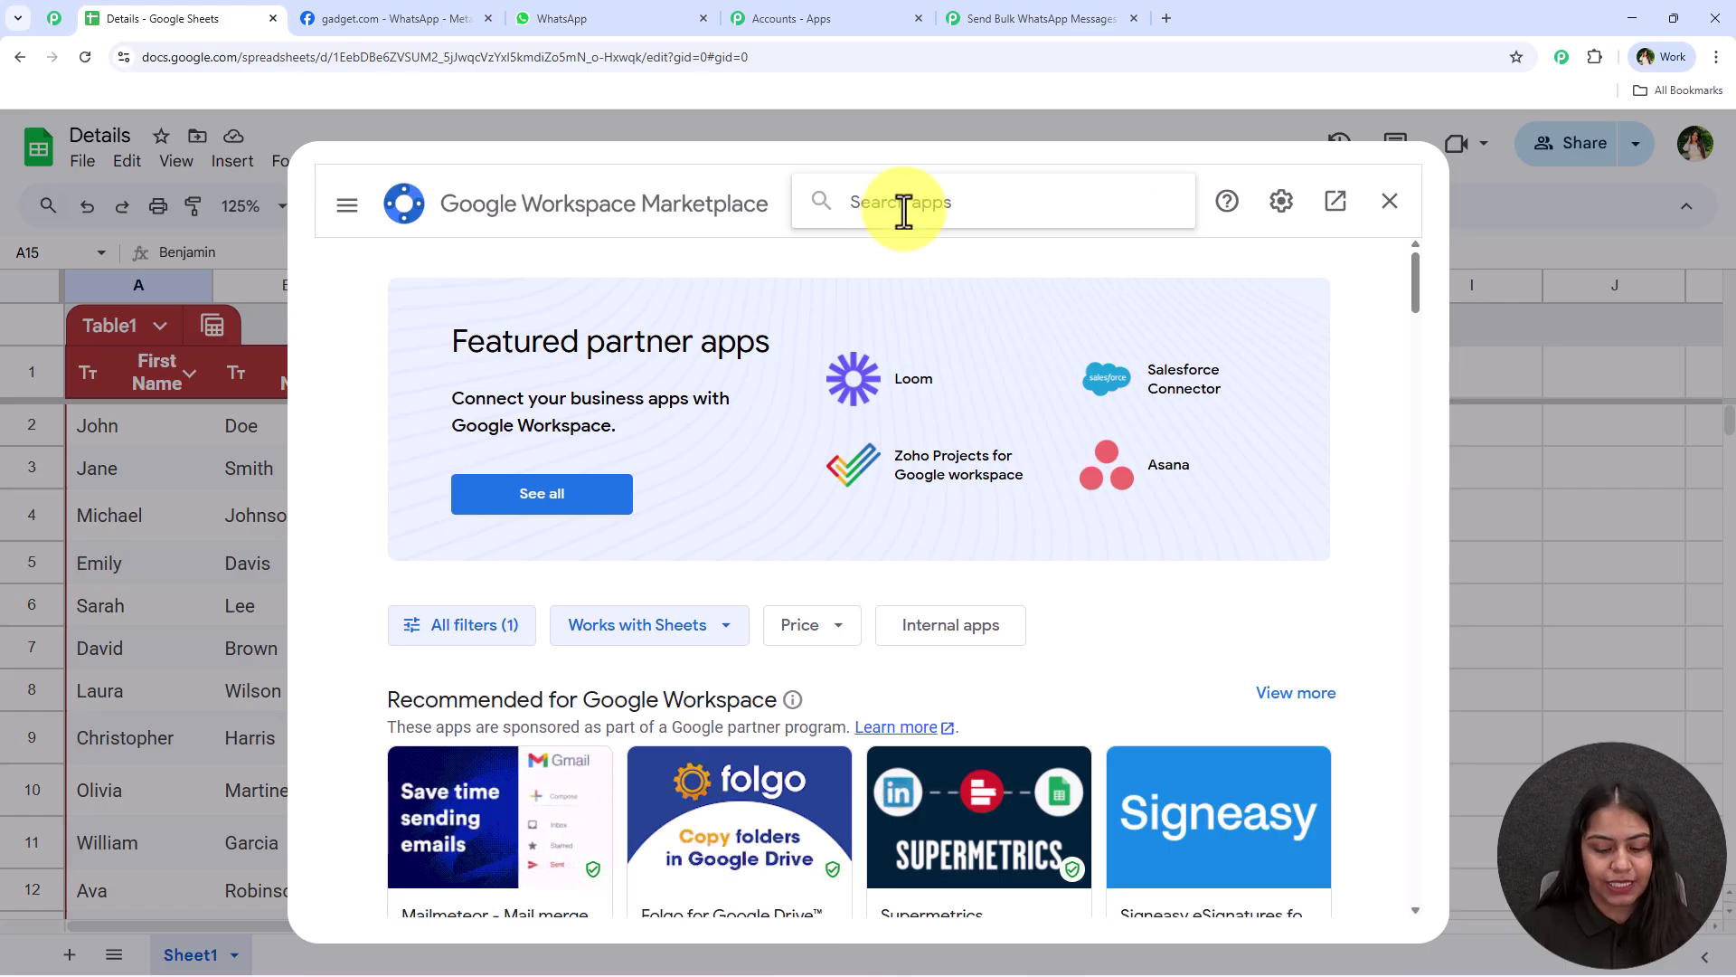
type("pabbly")
left_click(894, 226)
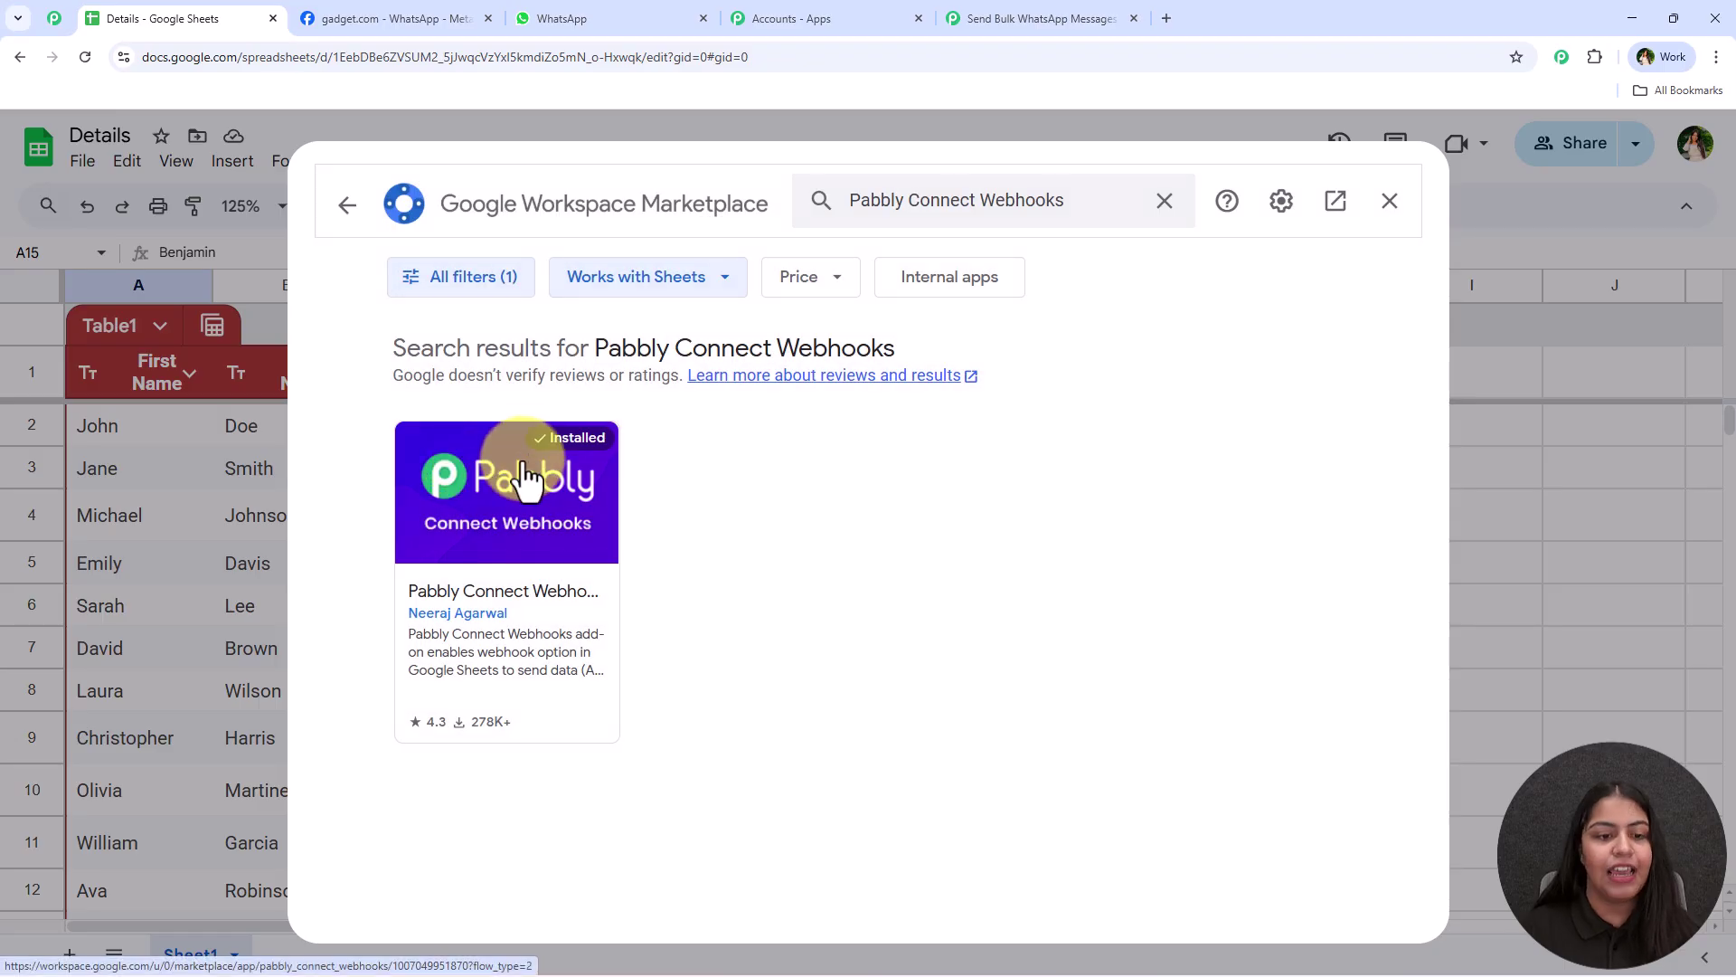
left_click(529, 523)
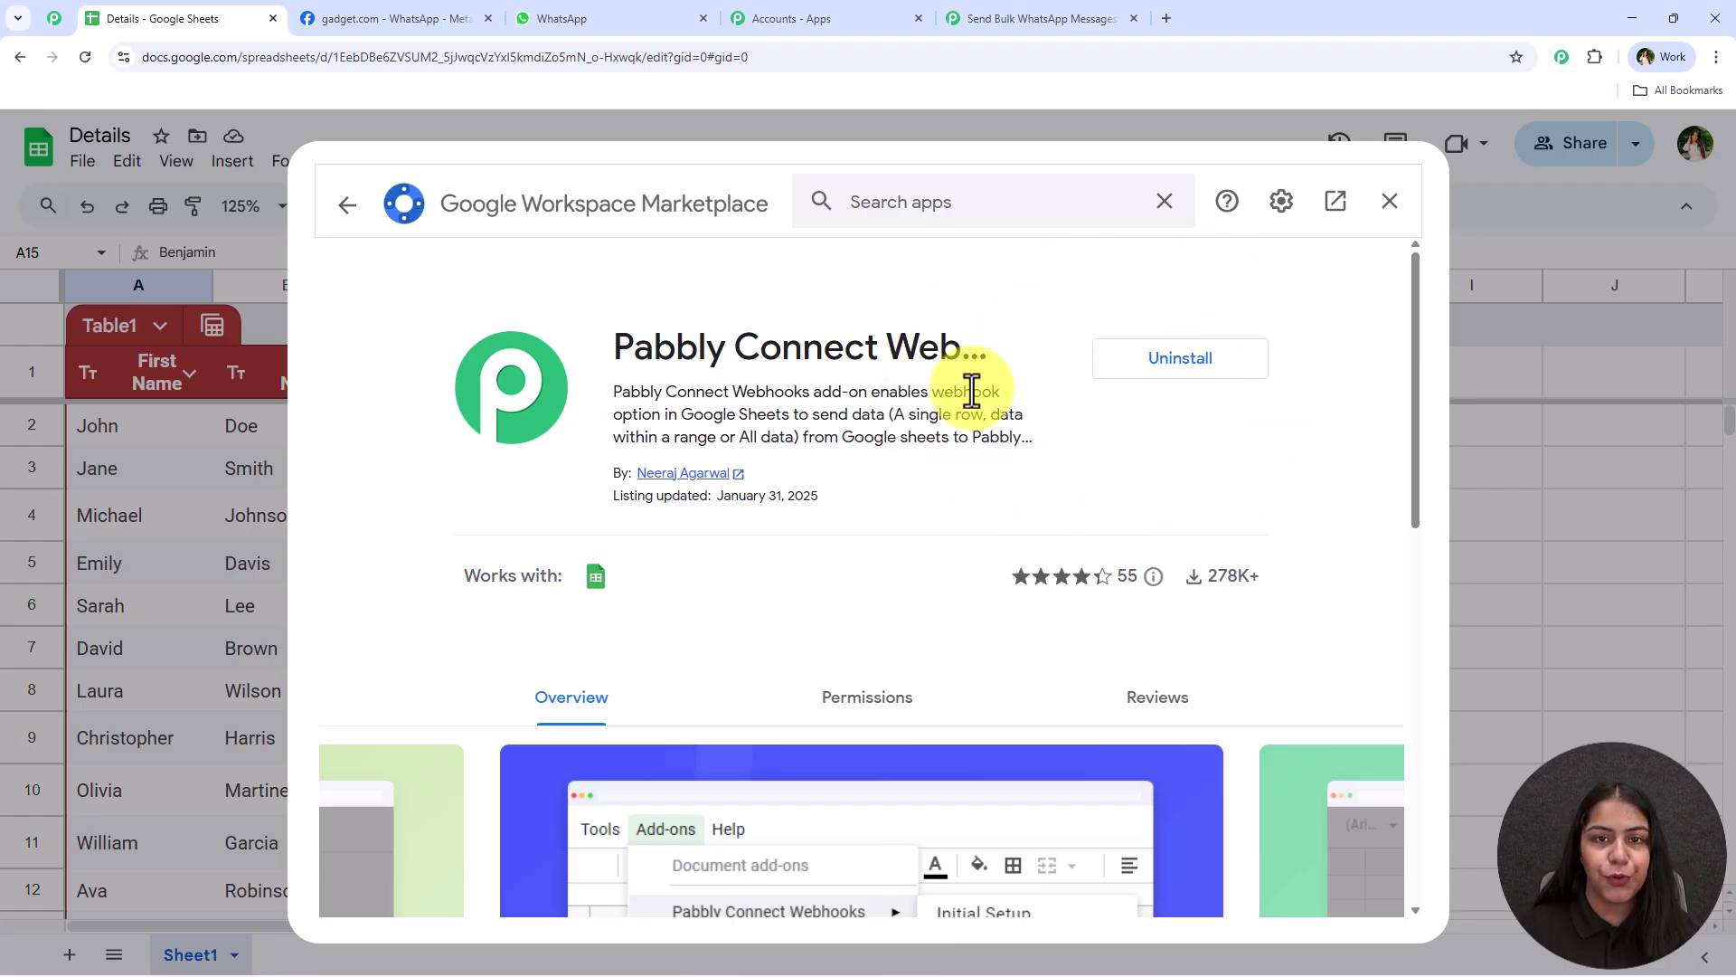
left_click(1390, 201)
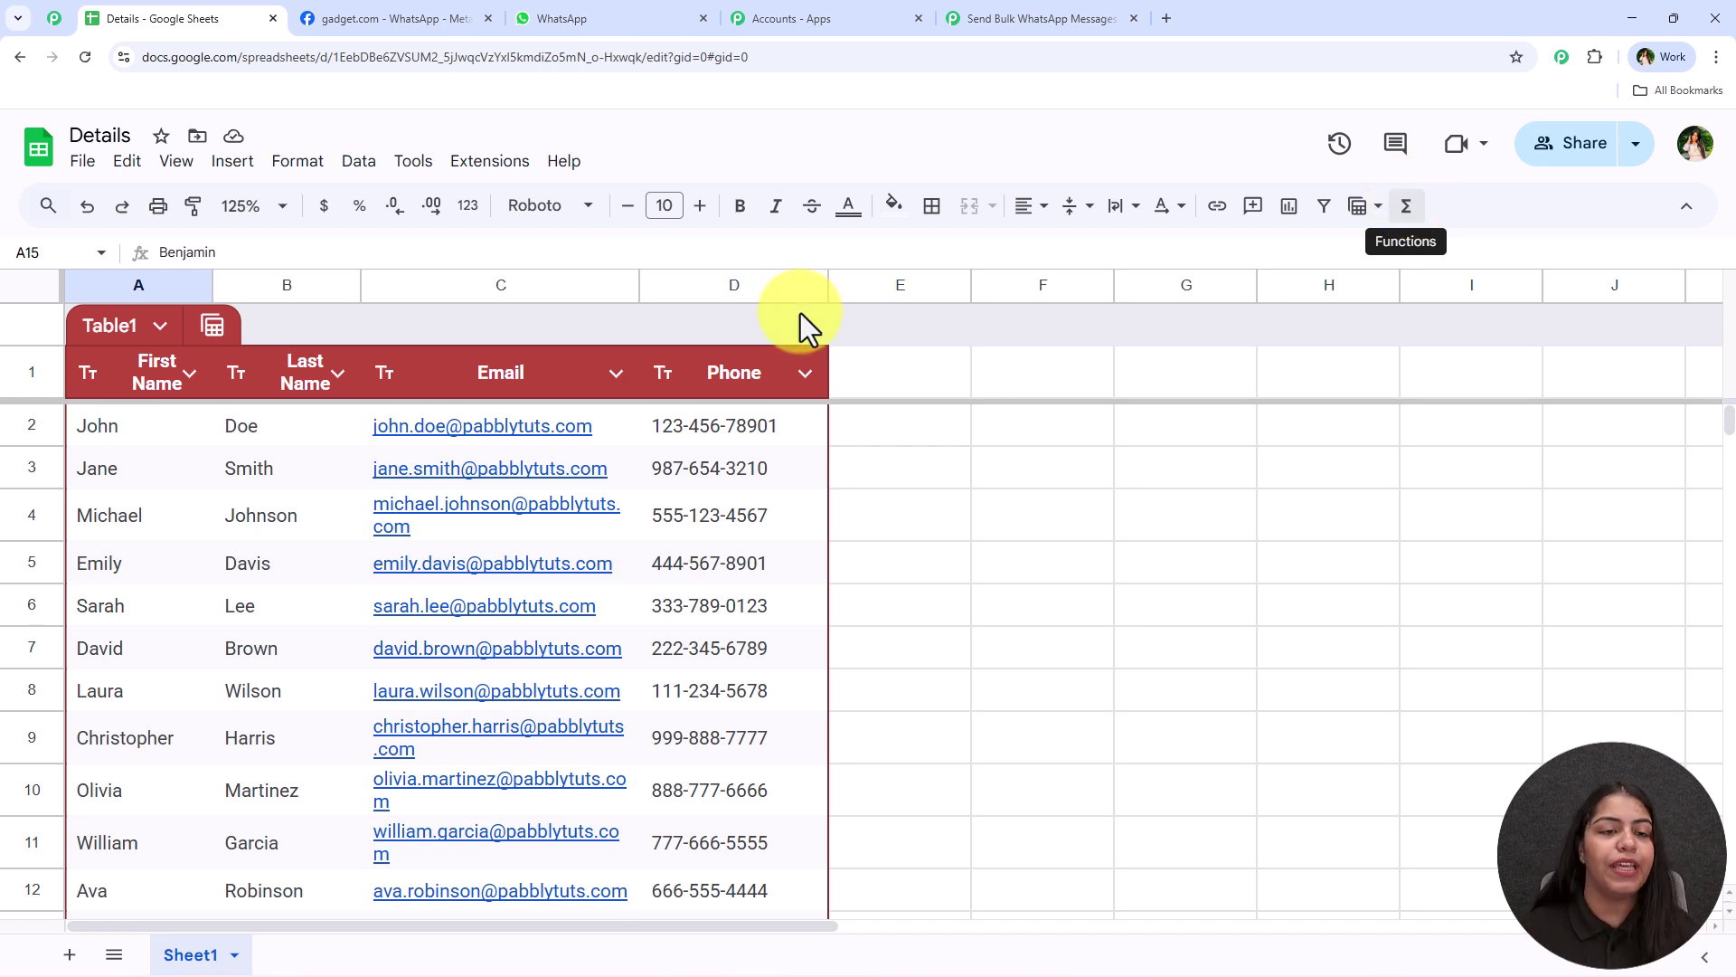
Open Initial Setup from the Pabbly Connect Webhooks add-on in the Extensions menu
left_click(466, 162)
mouse_move(413, 161)
mouse_move(486, 170)
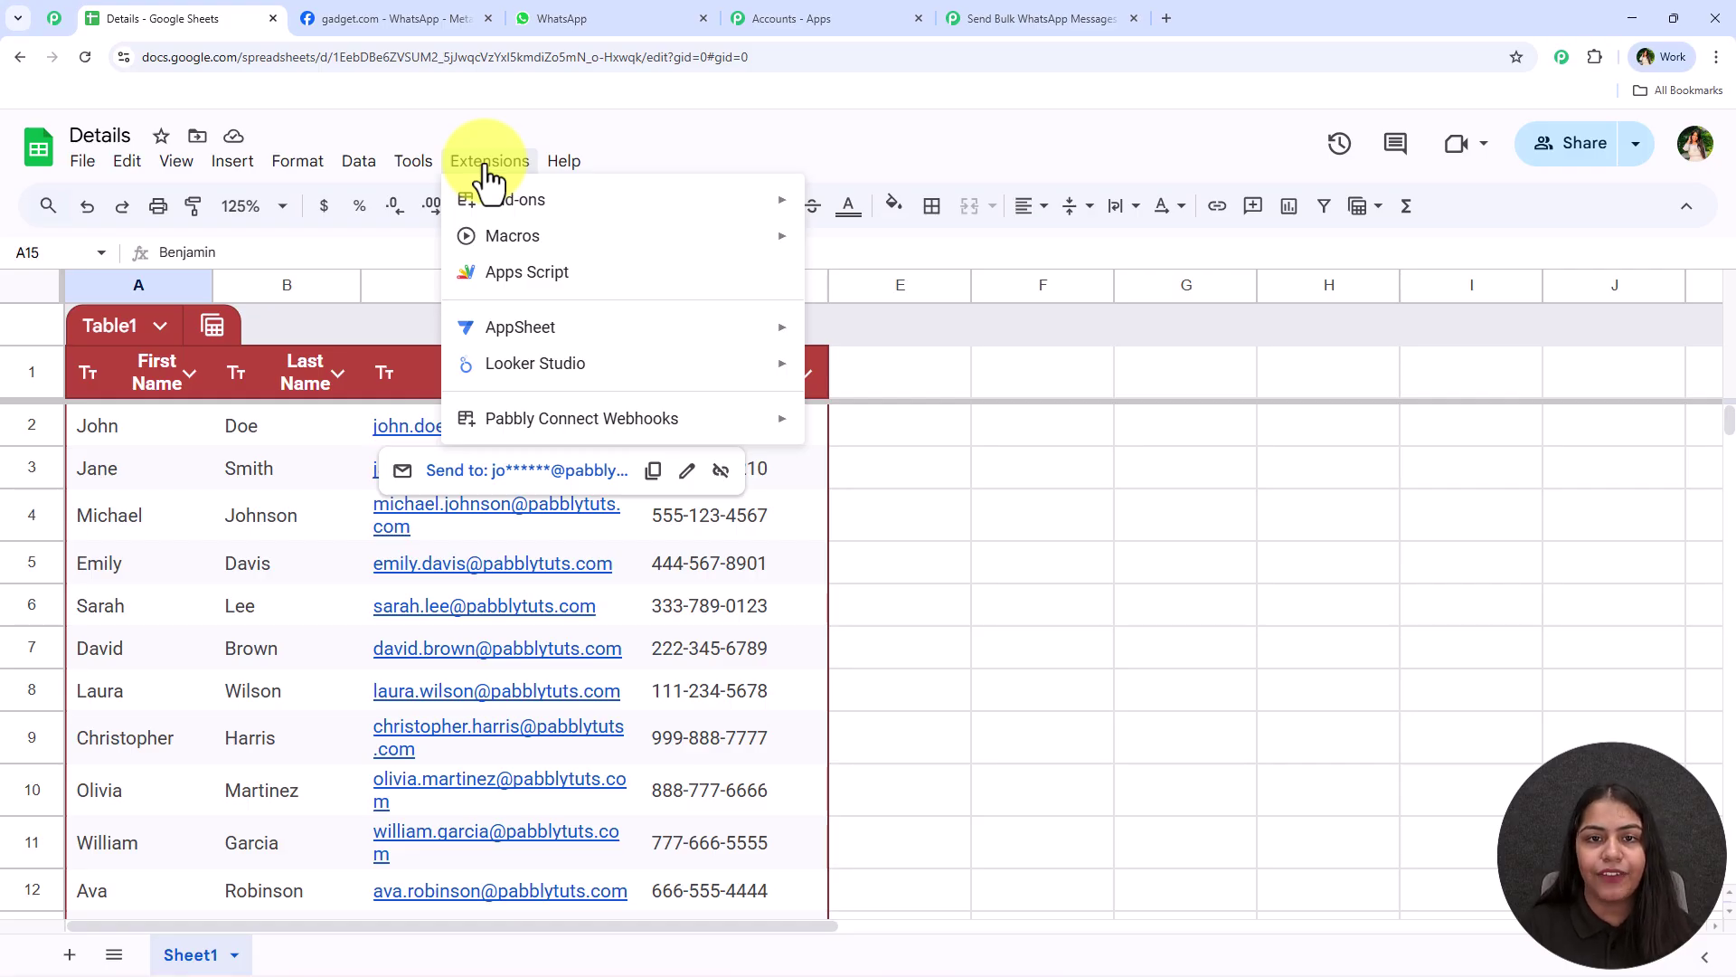
mouse_move(543, 416)
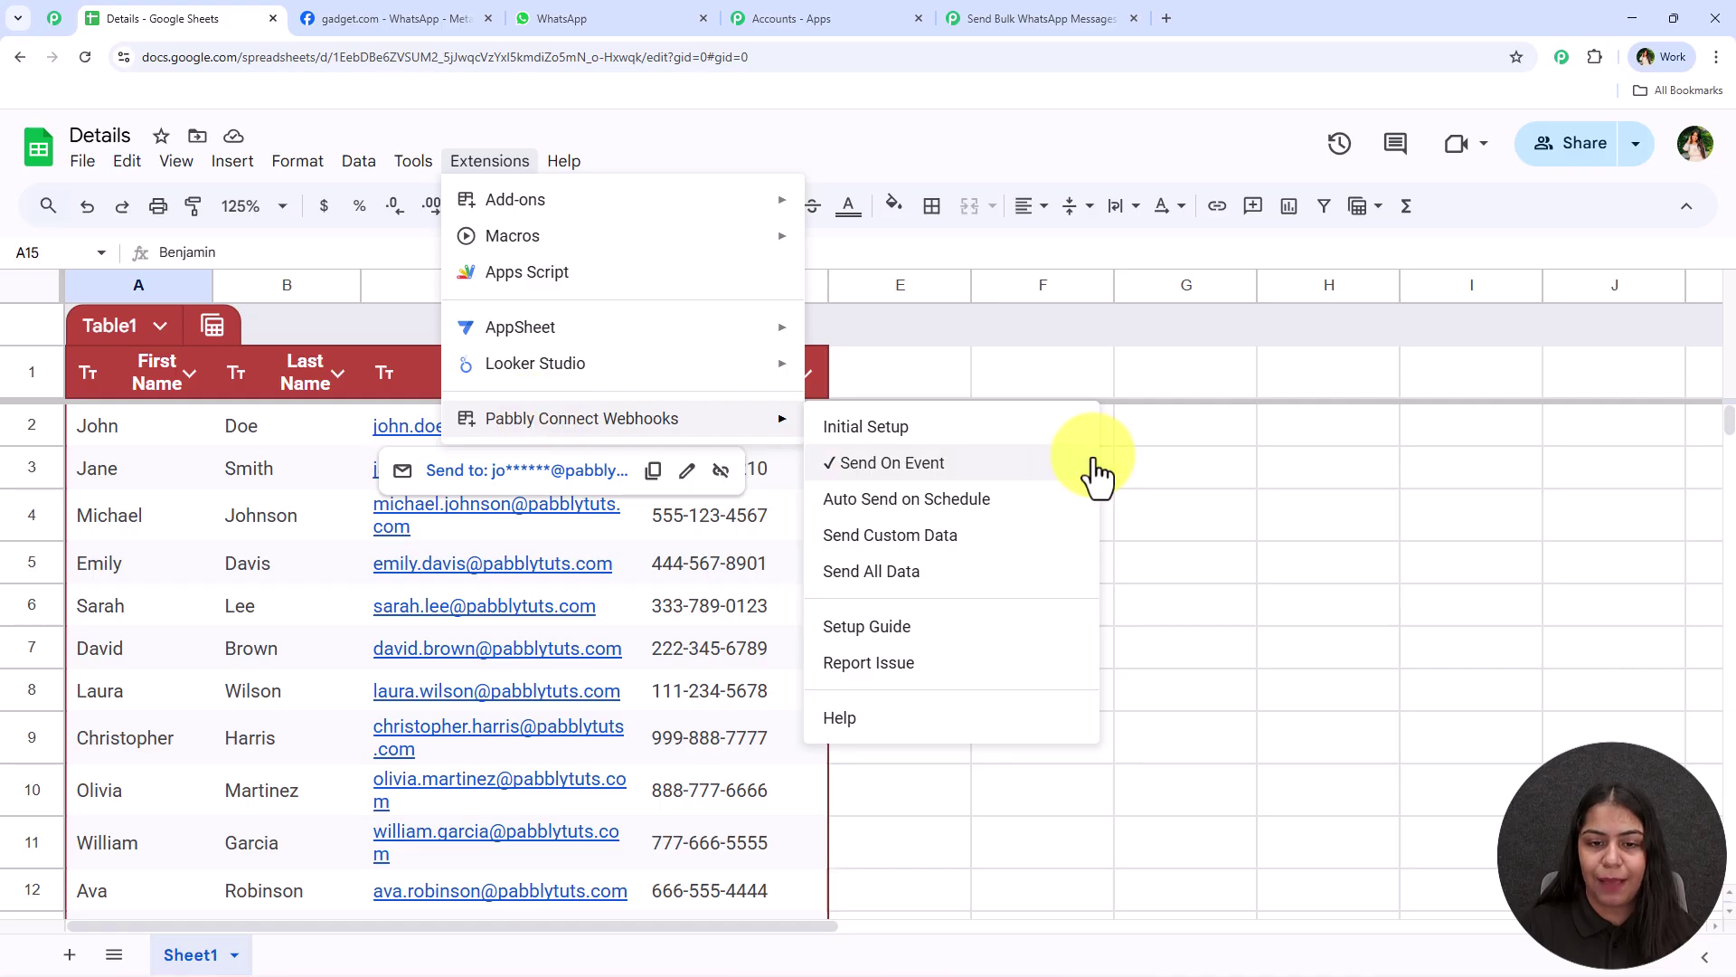
left_click(1081, 432)
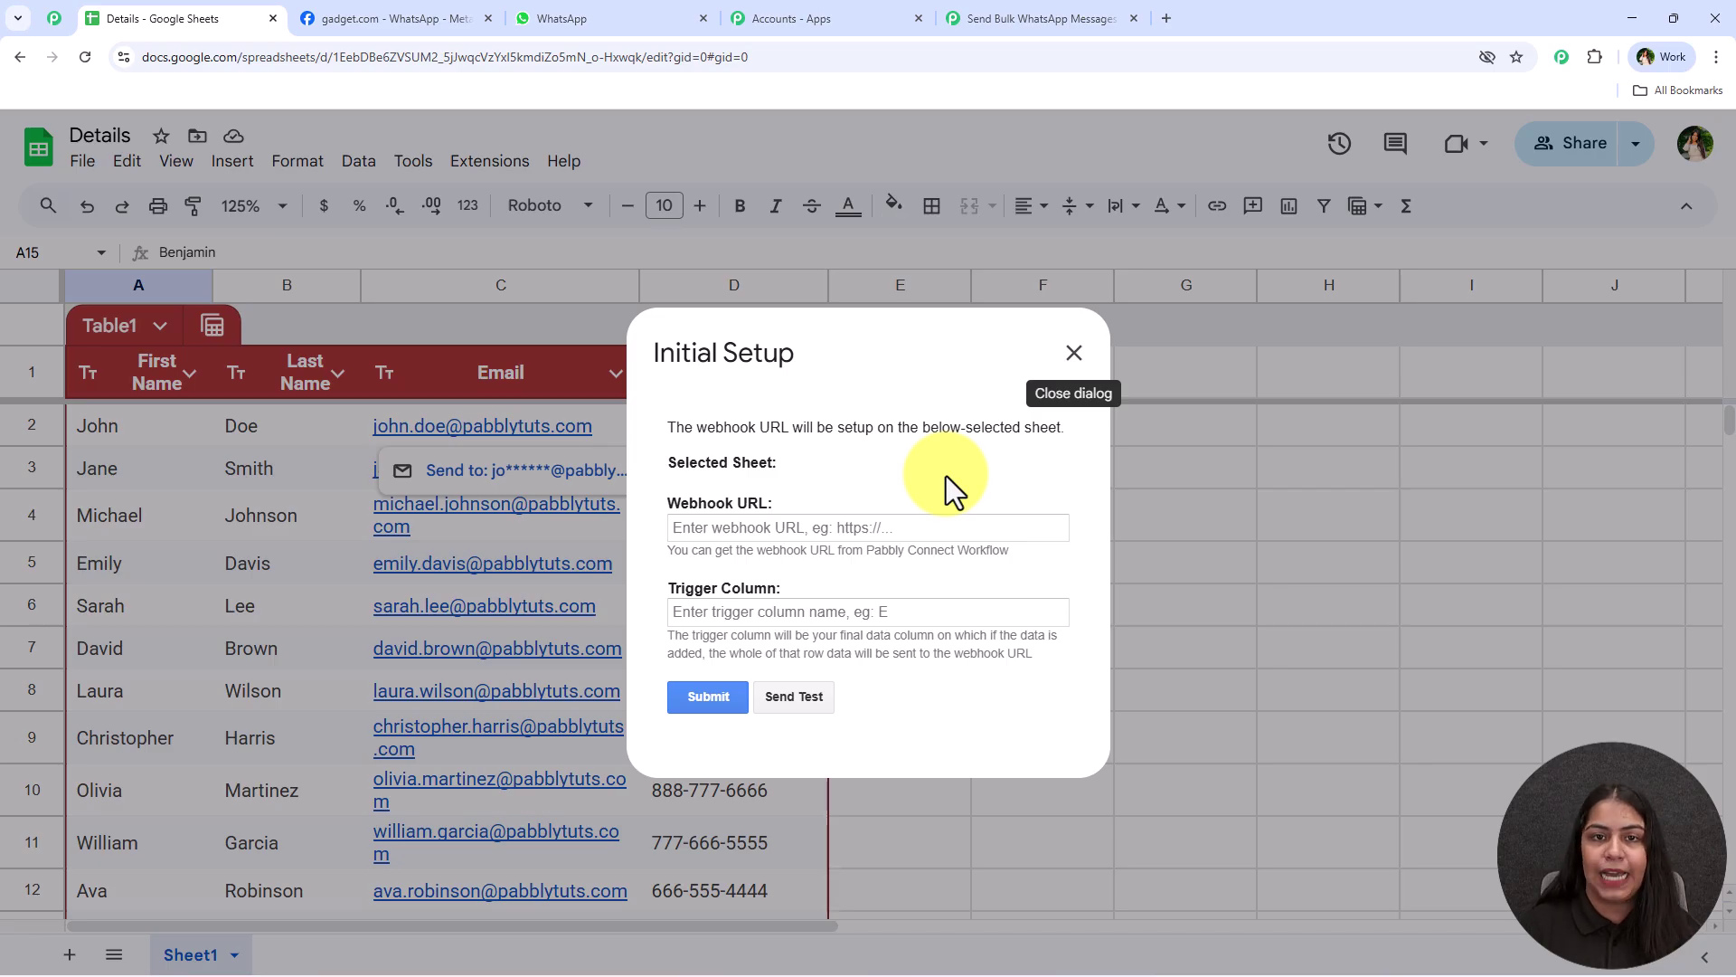
Copy the Pabbly webhook URL and paste it into the add-on's Webhook URL field
left_click(1027, 9)
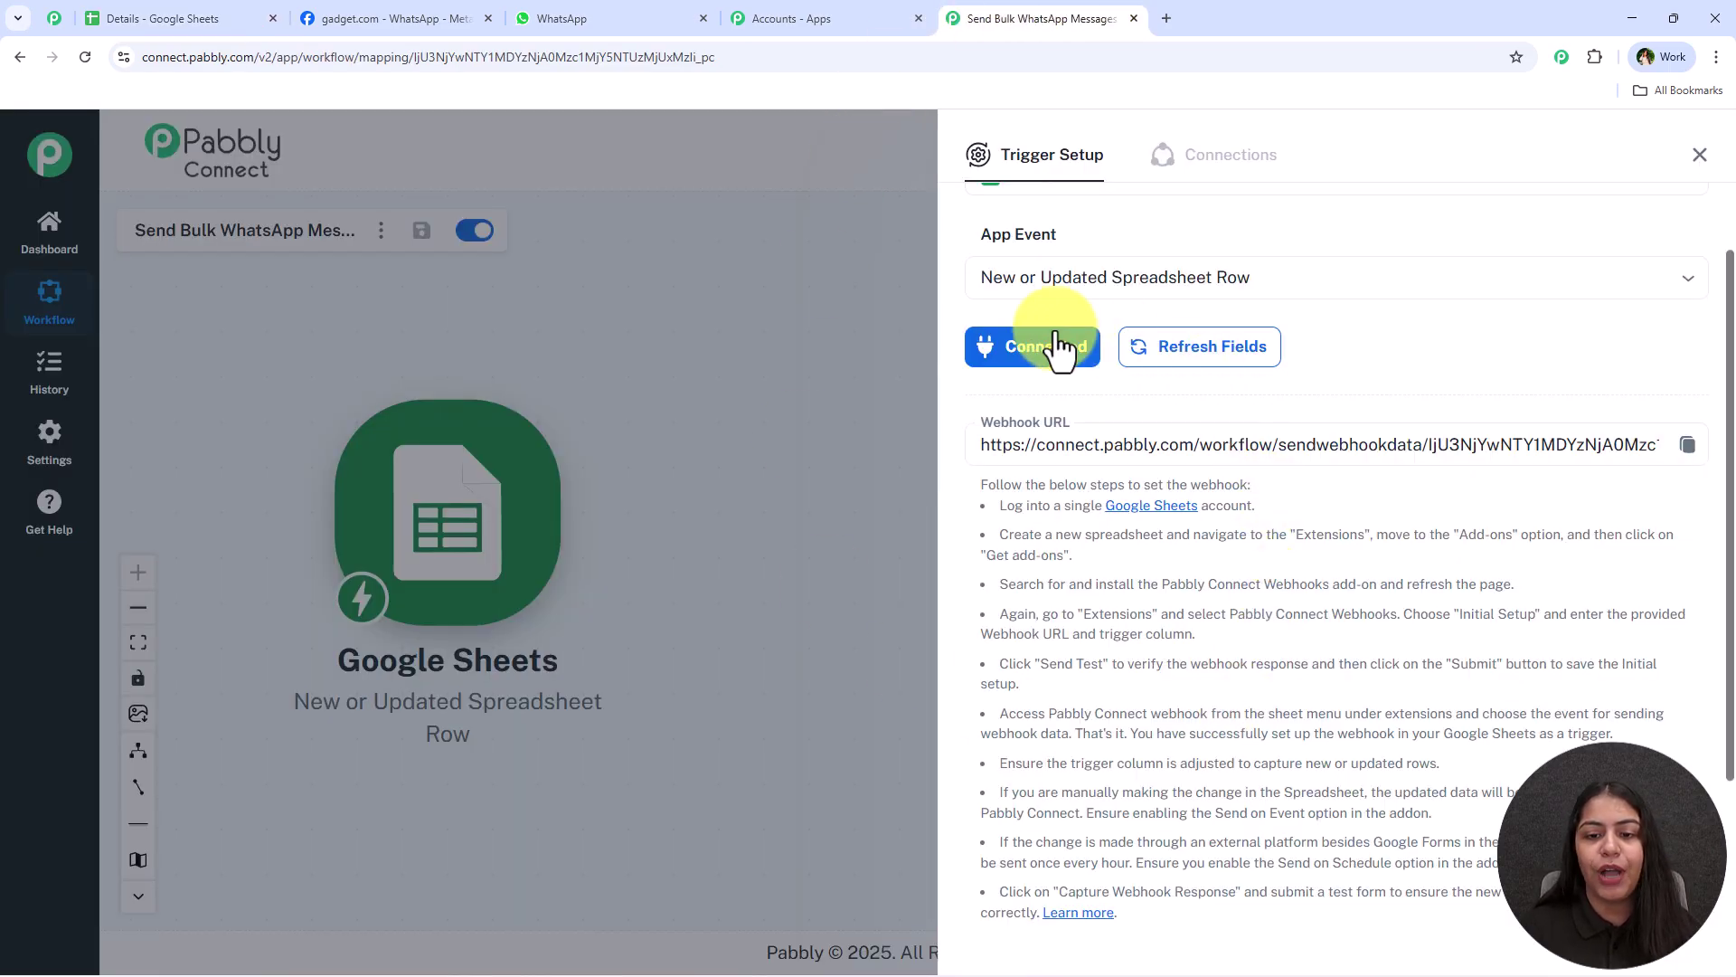
left_click_drag(980, 443, 1691, 461)
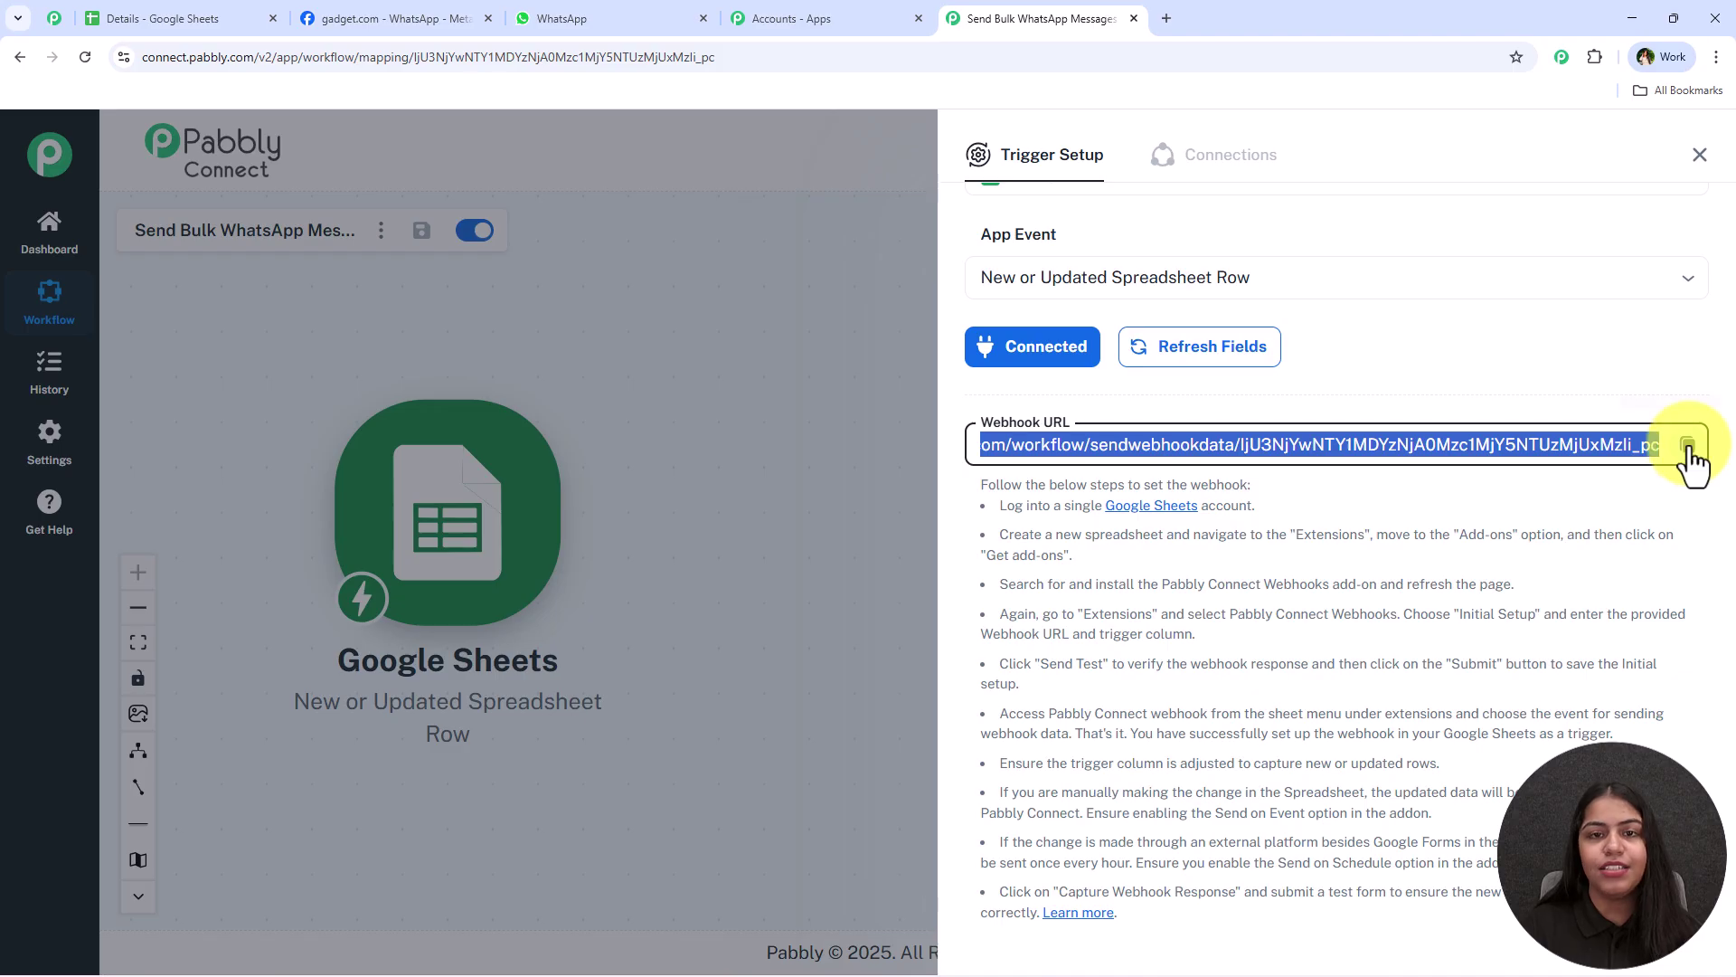
left_click(1687, 447)
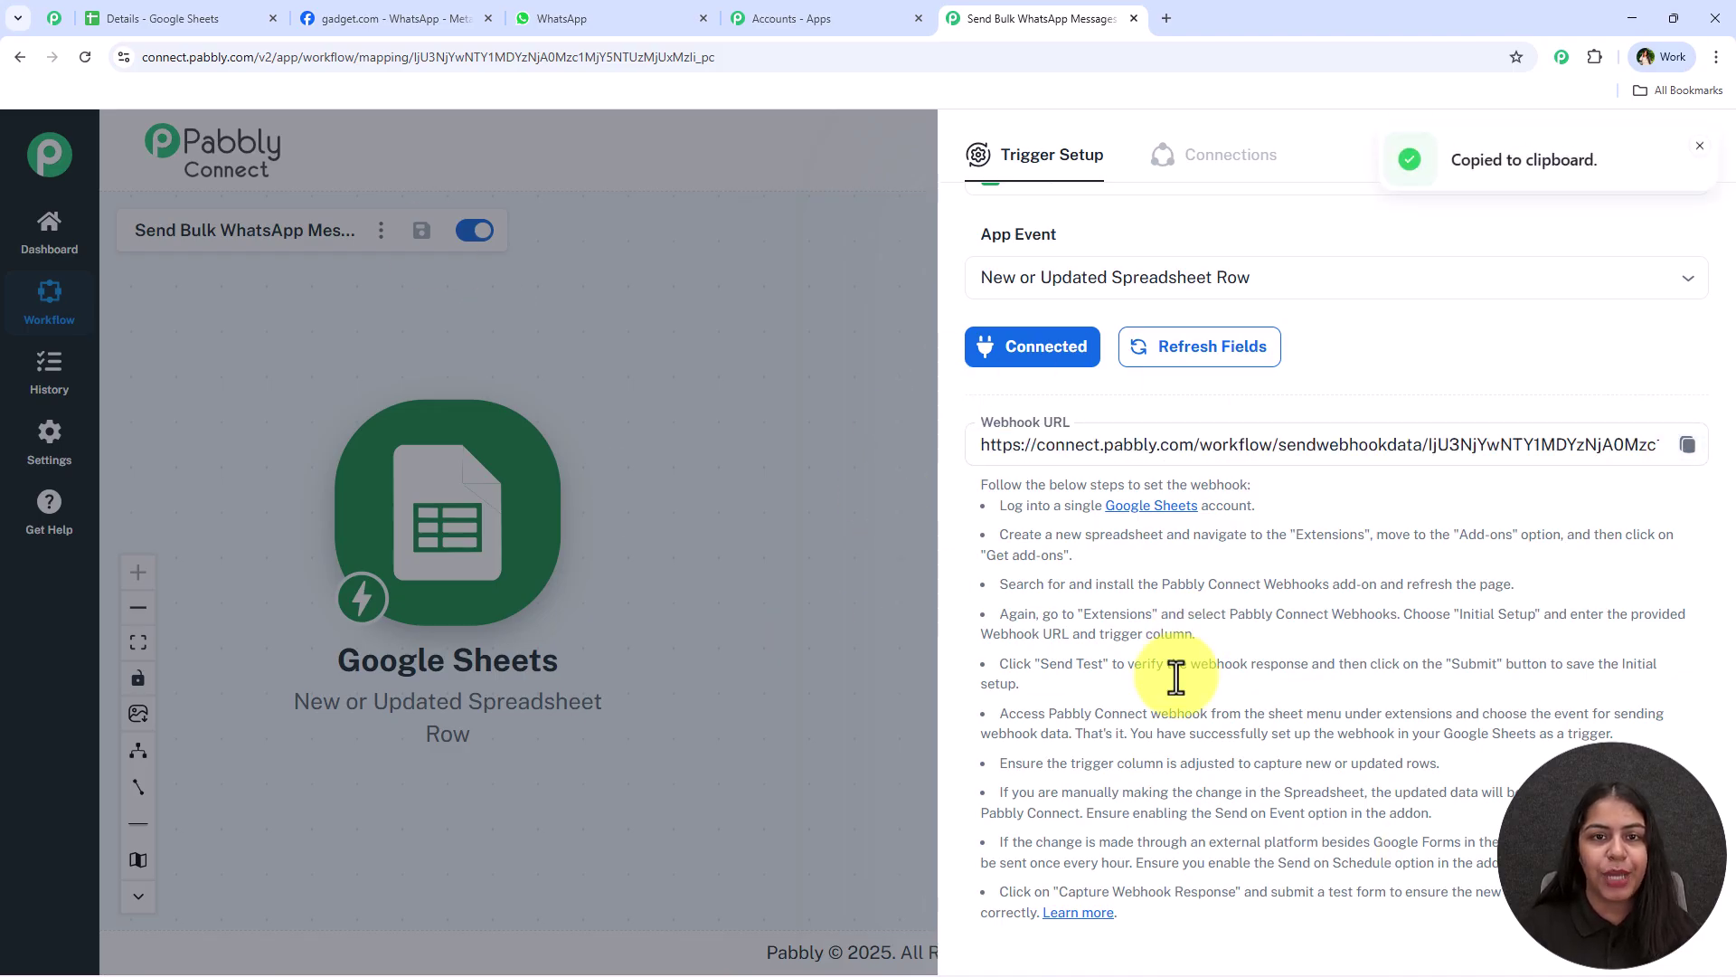
left_click(217, 17)
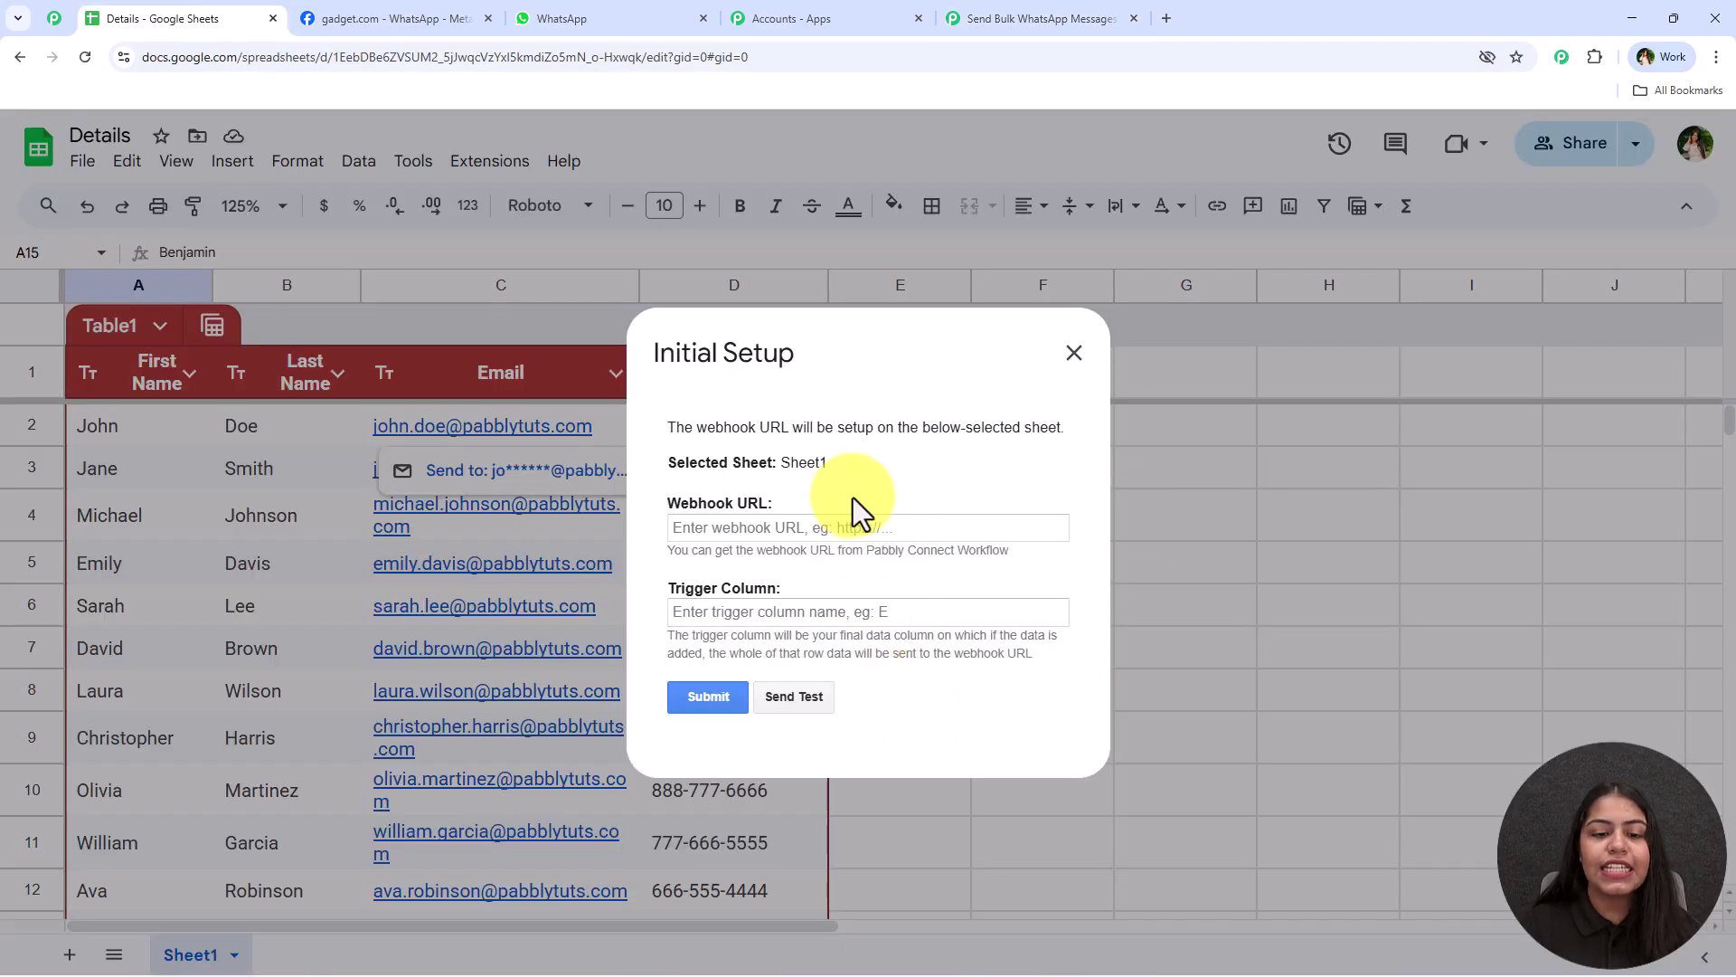
left_click_drag(773, 503, 711, 502)
left_click(694, 589)
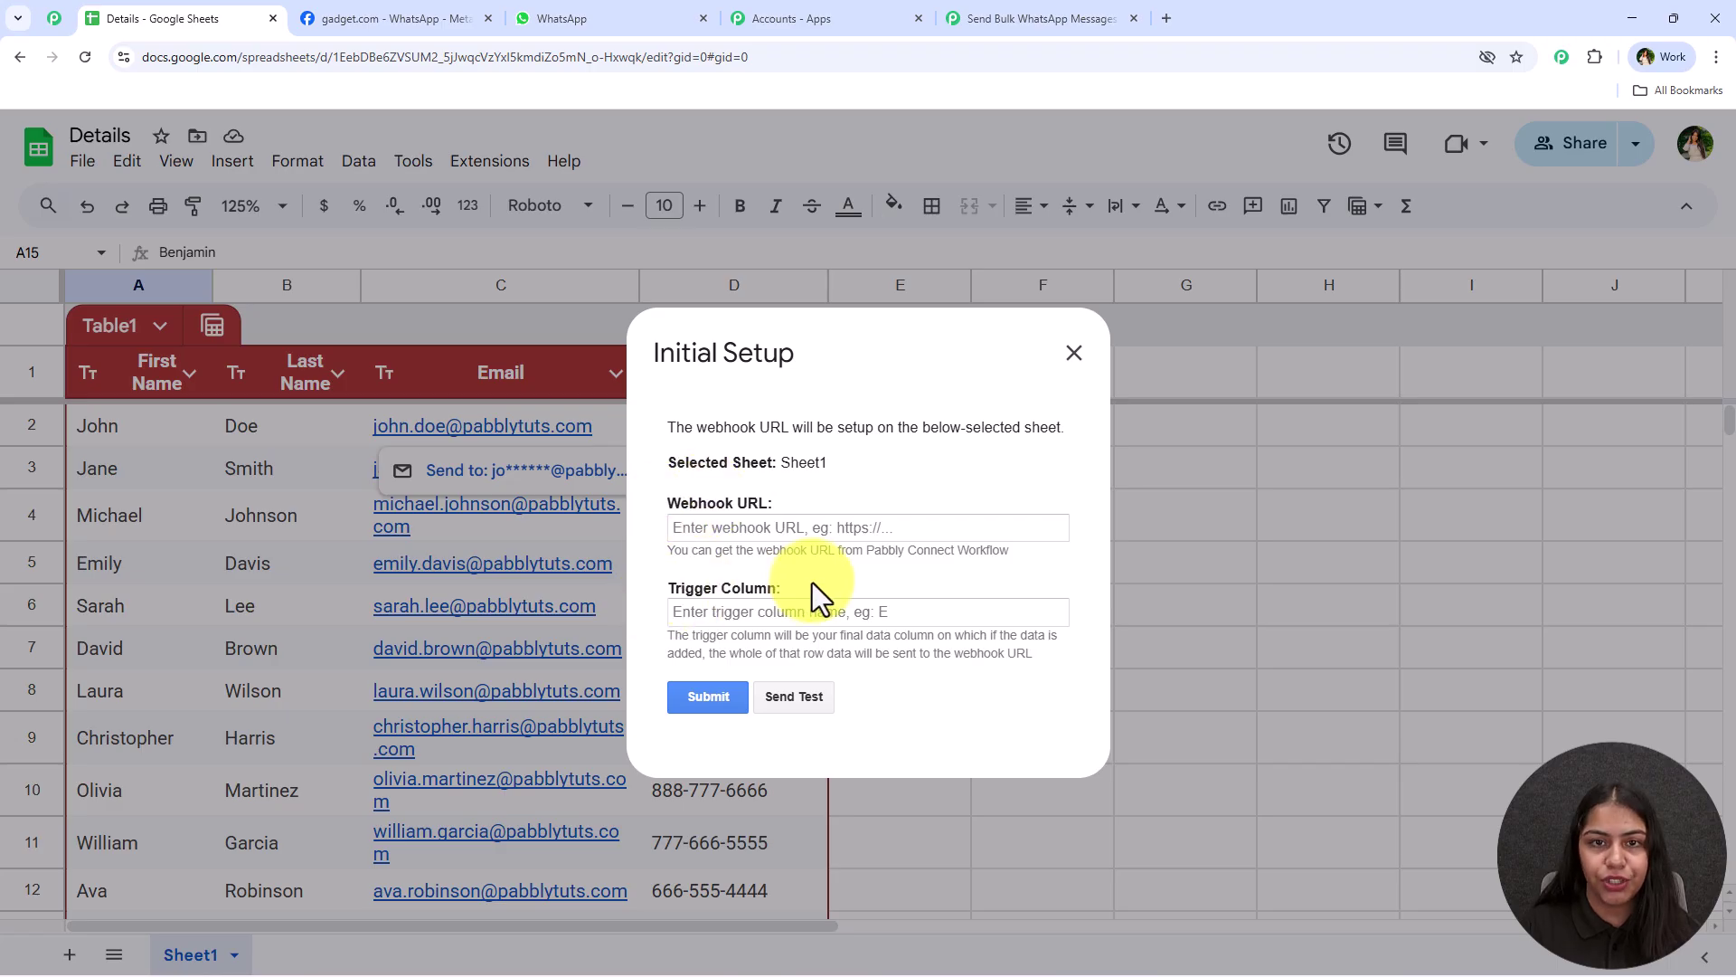
left_click(811, 533)
right_click(812, 535)
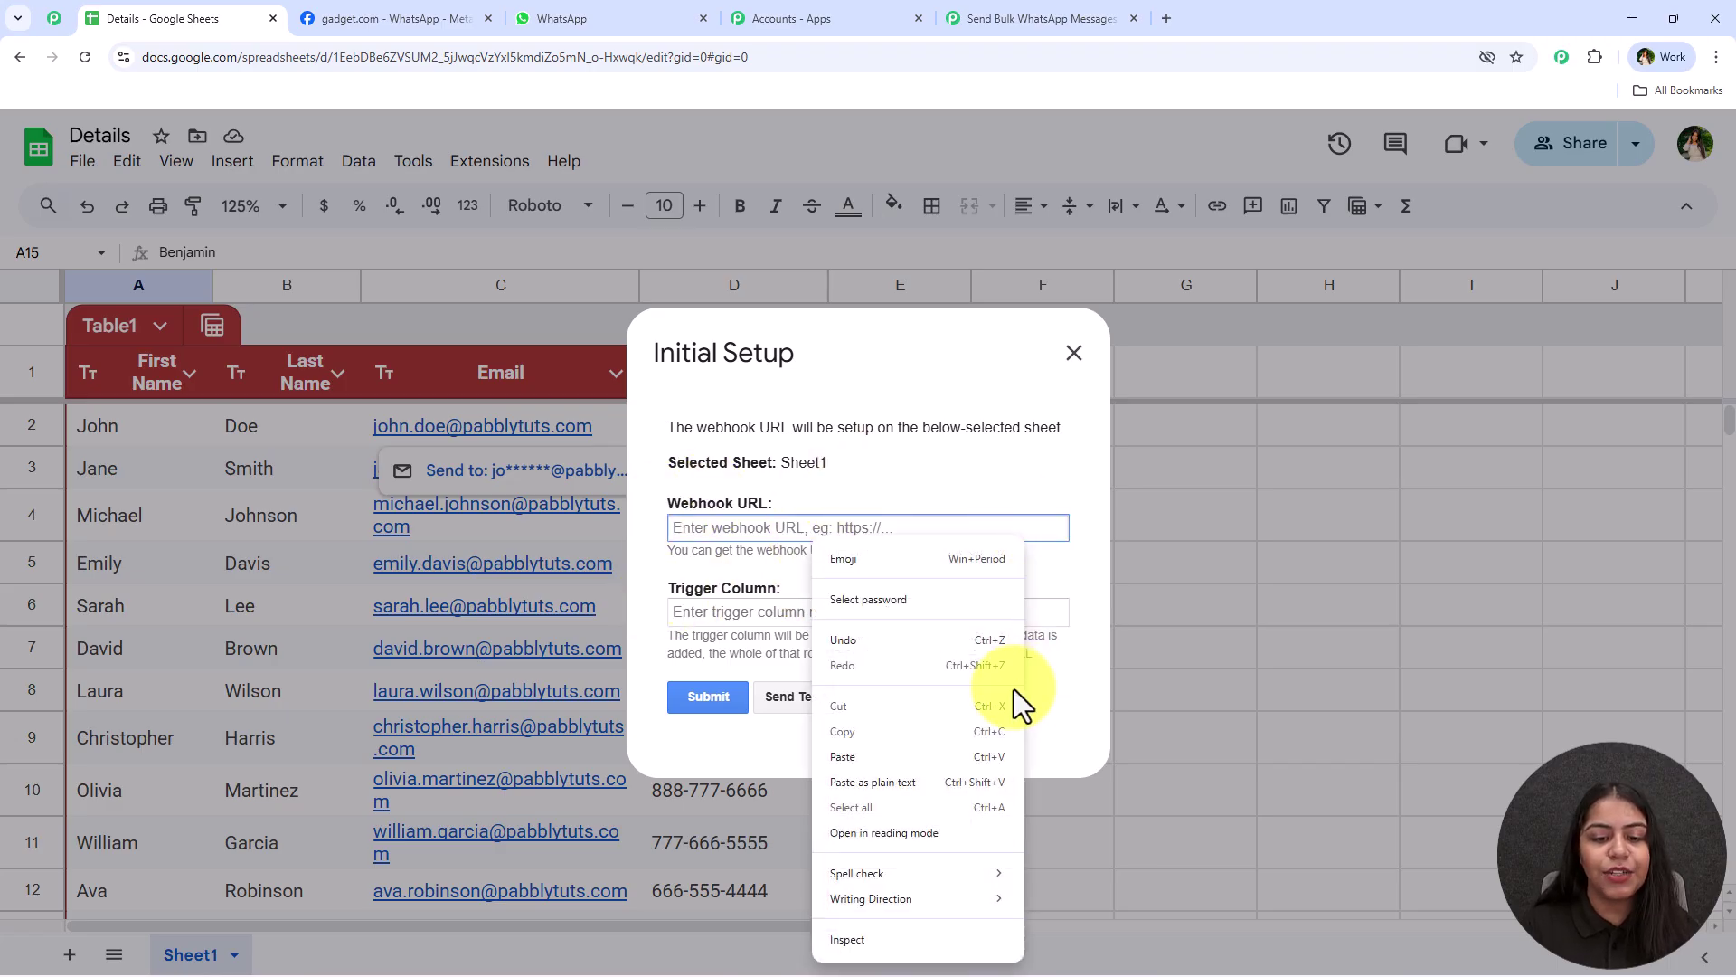
left_click(918, 758)
left_click(711, 607)
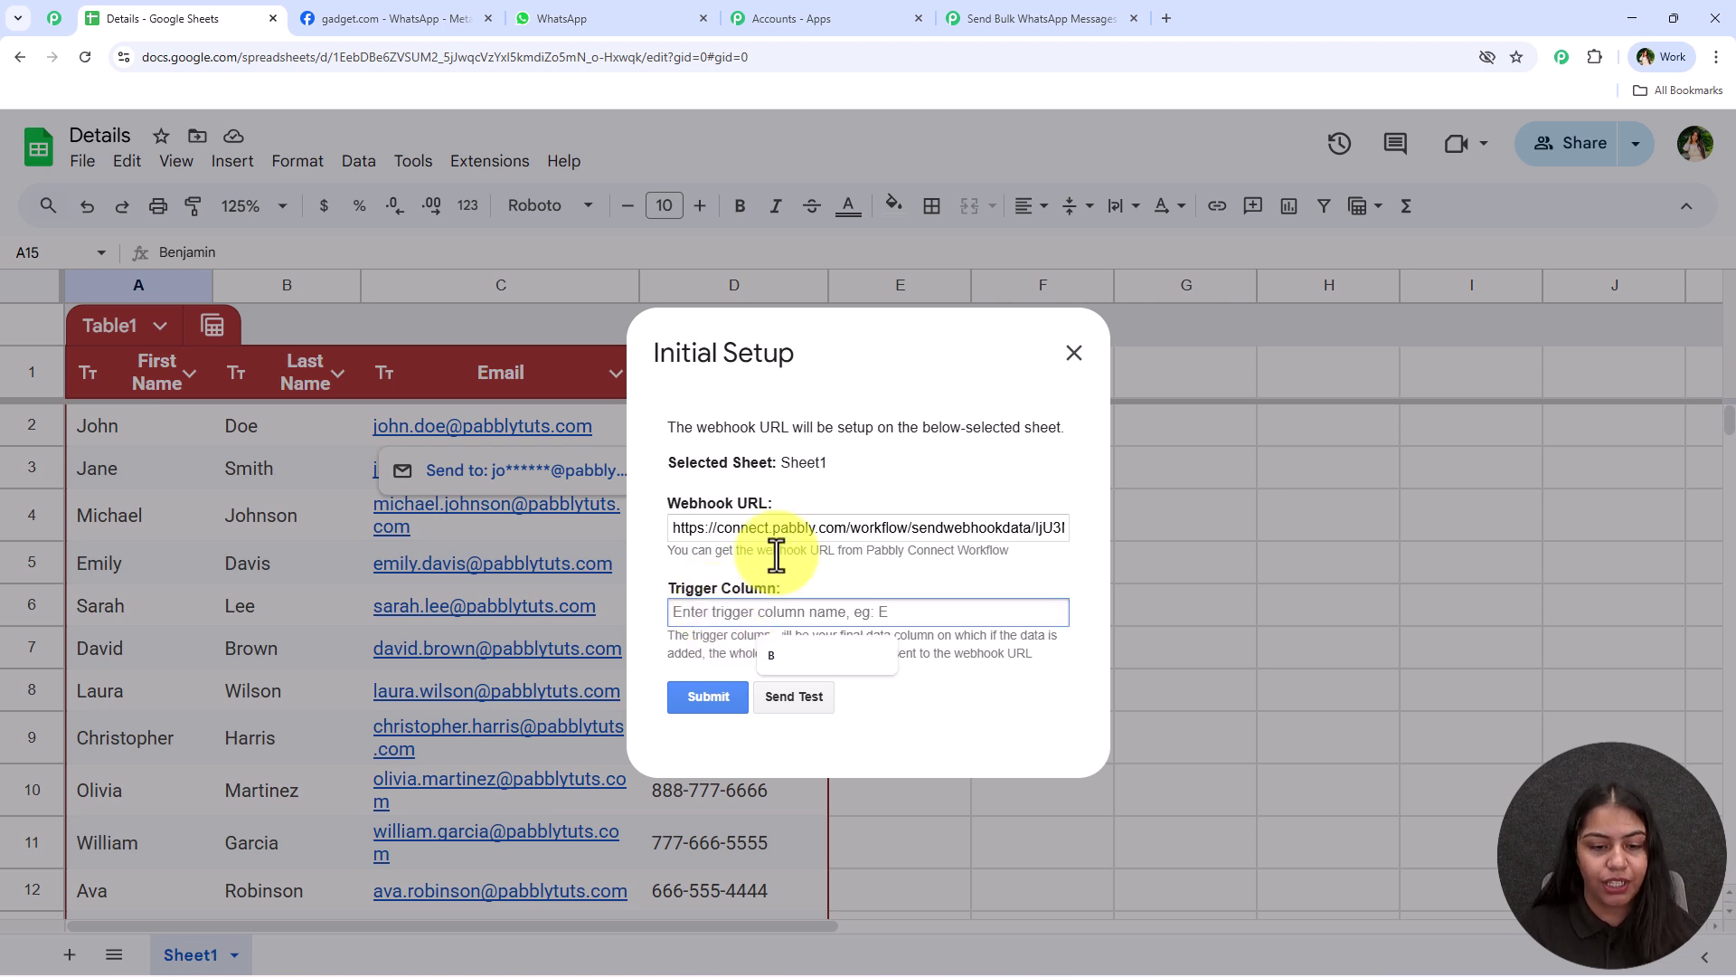
Enter D as the Trigger Column, submit the setup, and go back to Pabbly Connect
left_click(823, 586)
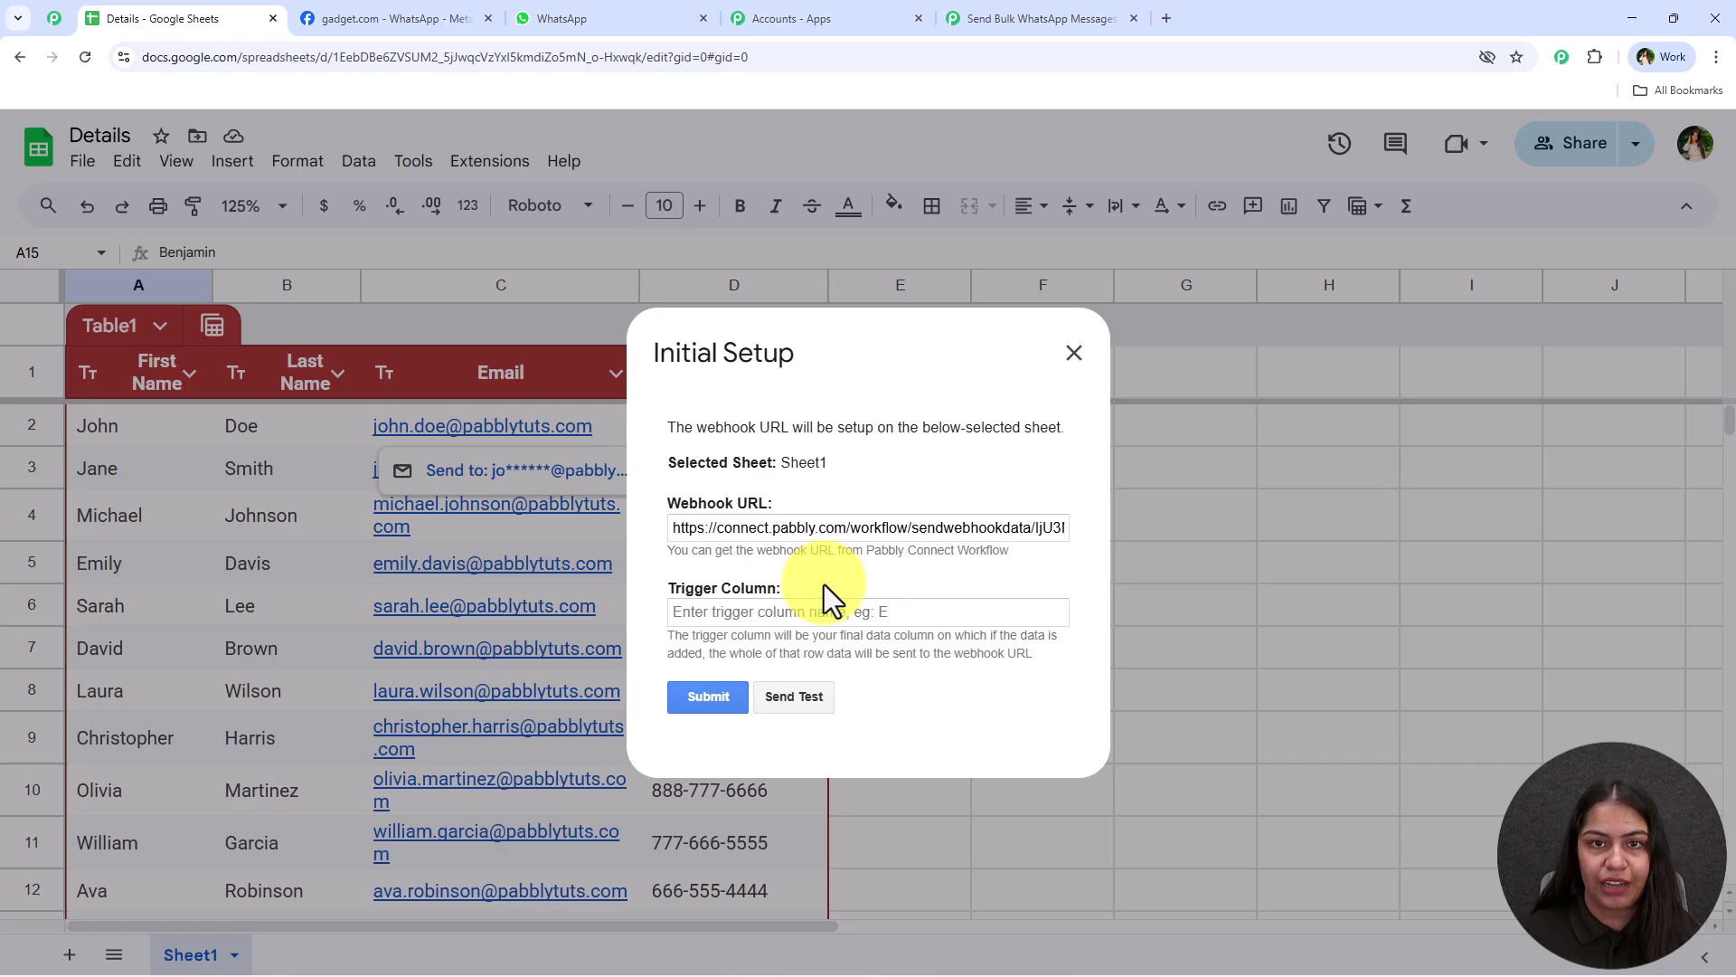
left_click(773, 610)
type("D")
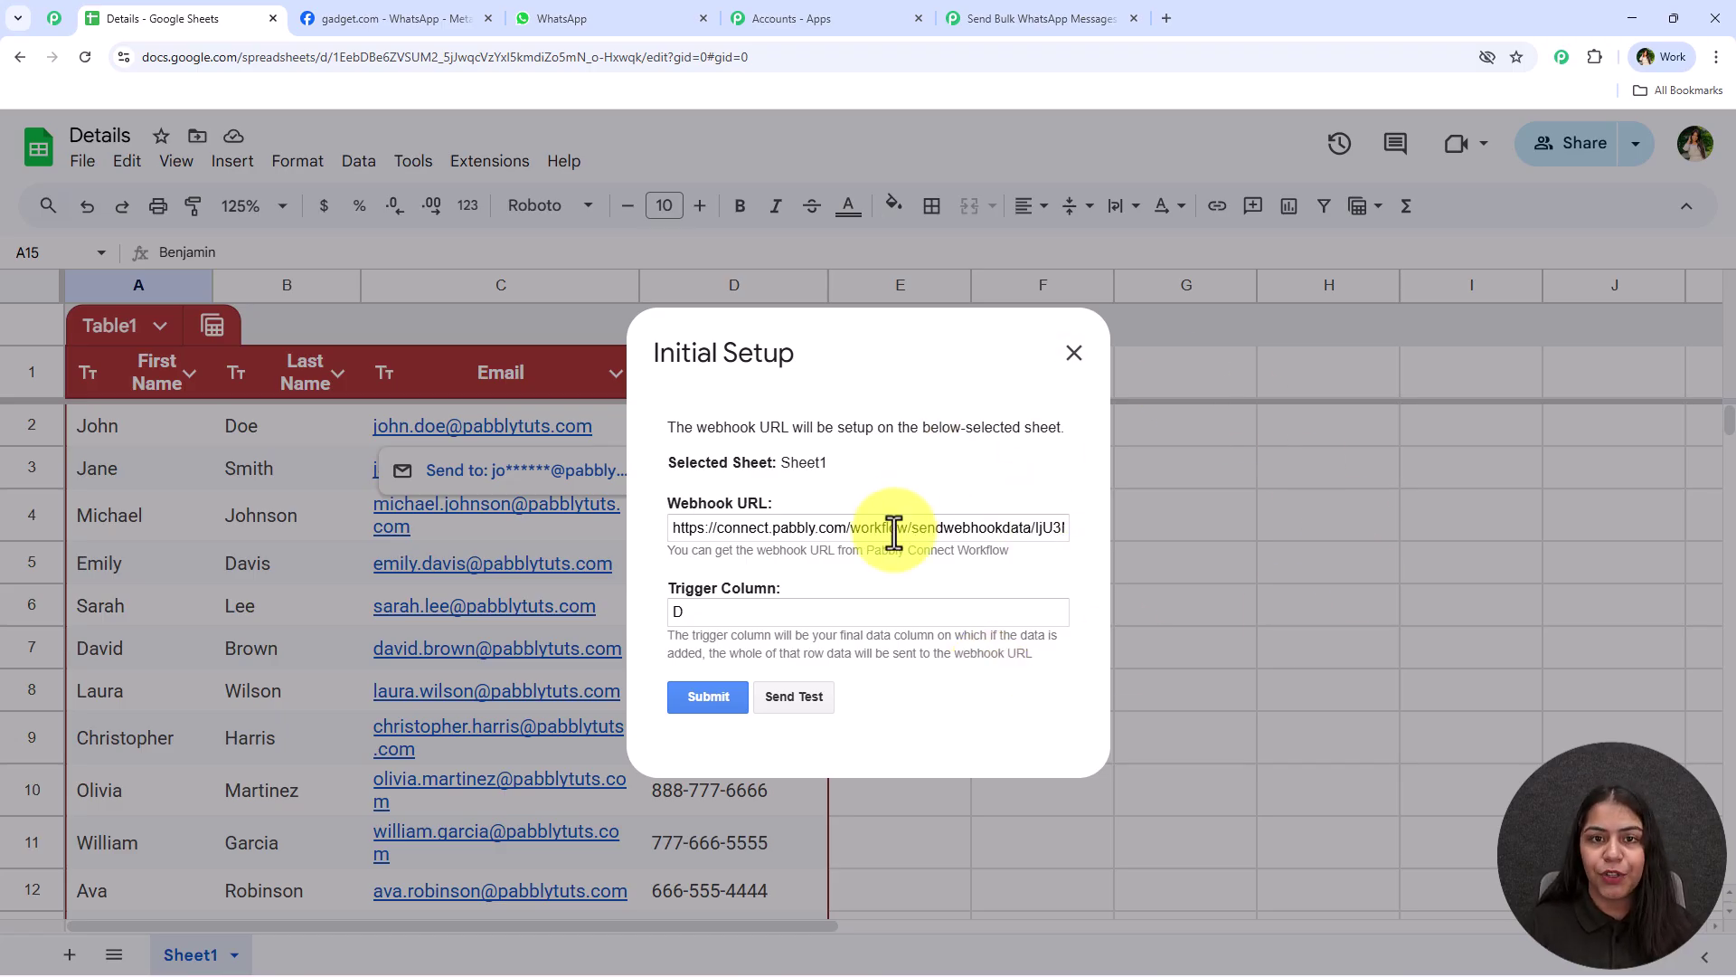
left_click(710, 697)
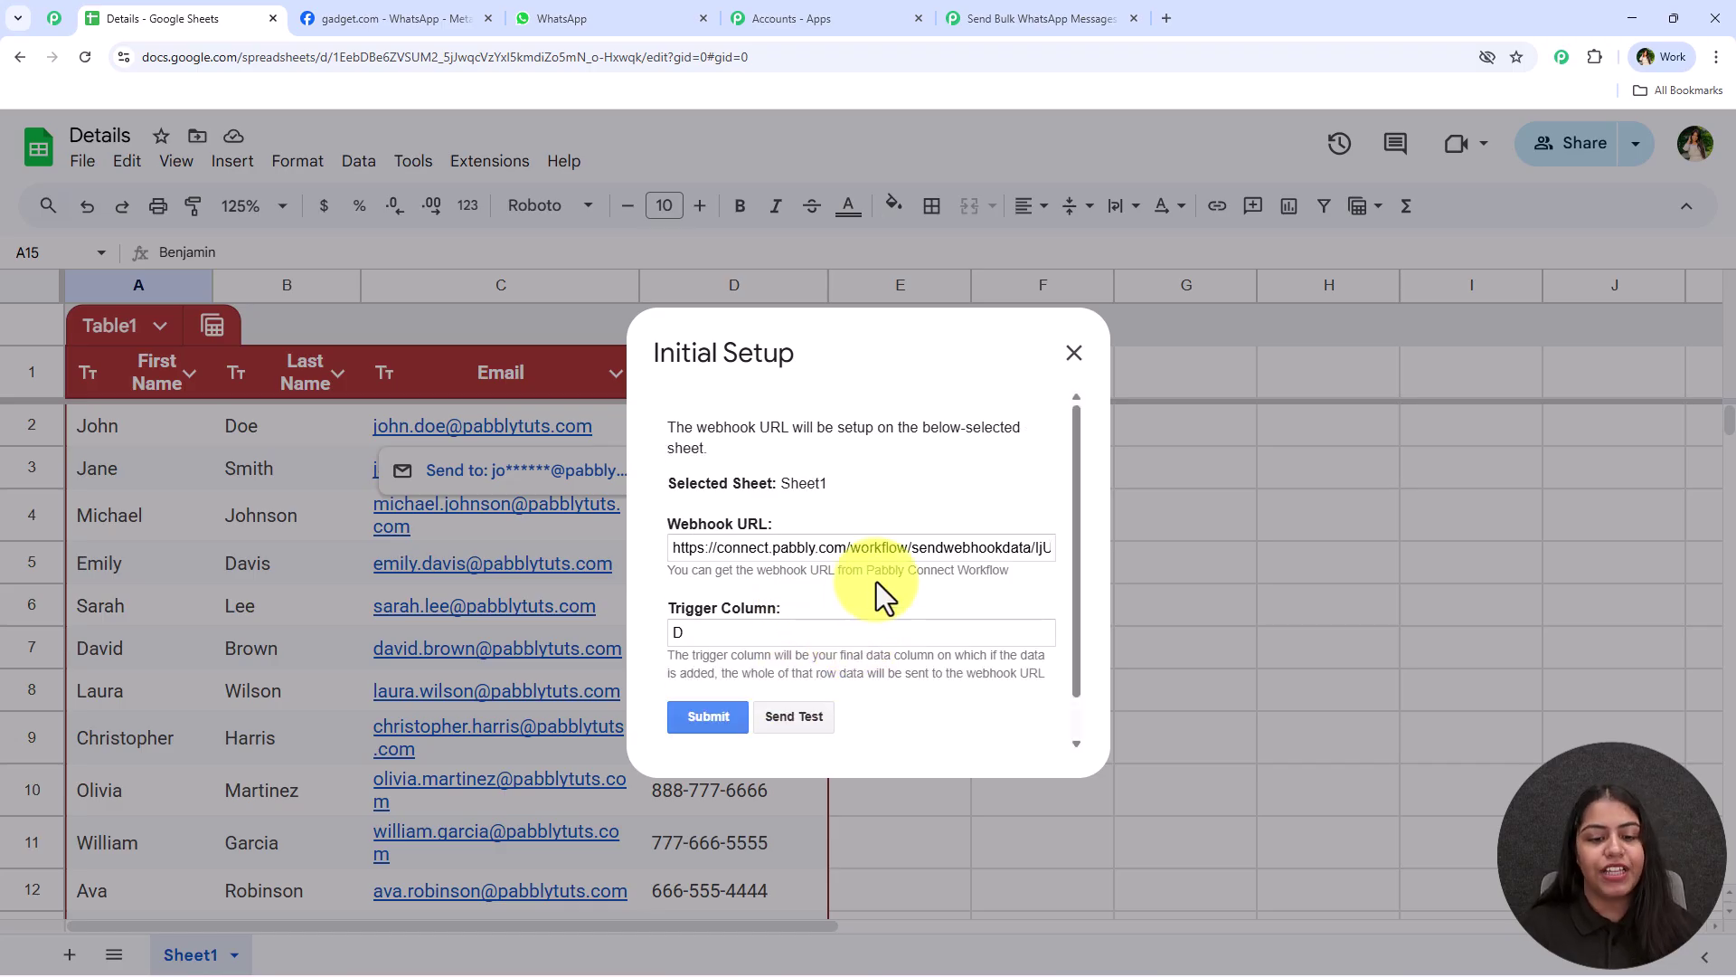
left_click_drag(671, 714, 904, 709)
left_click(1018, 24)
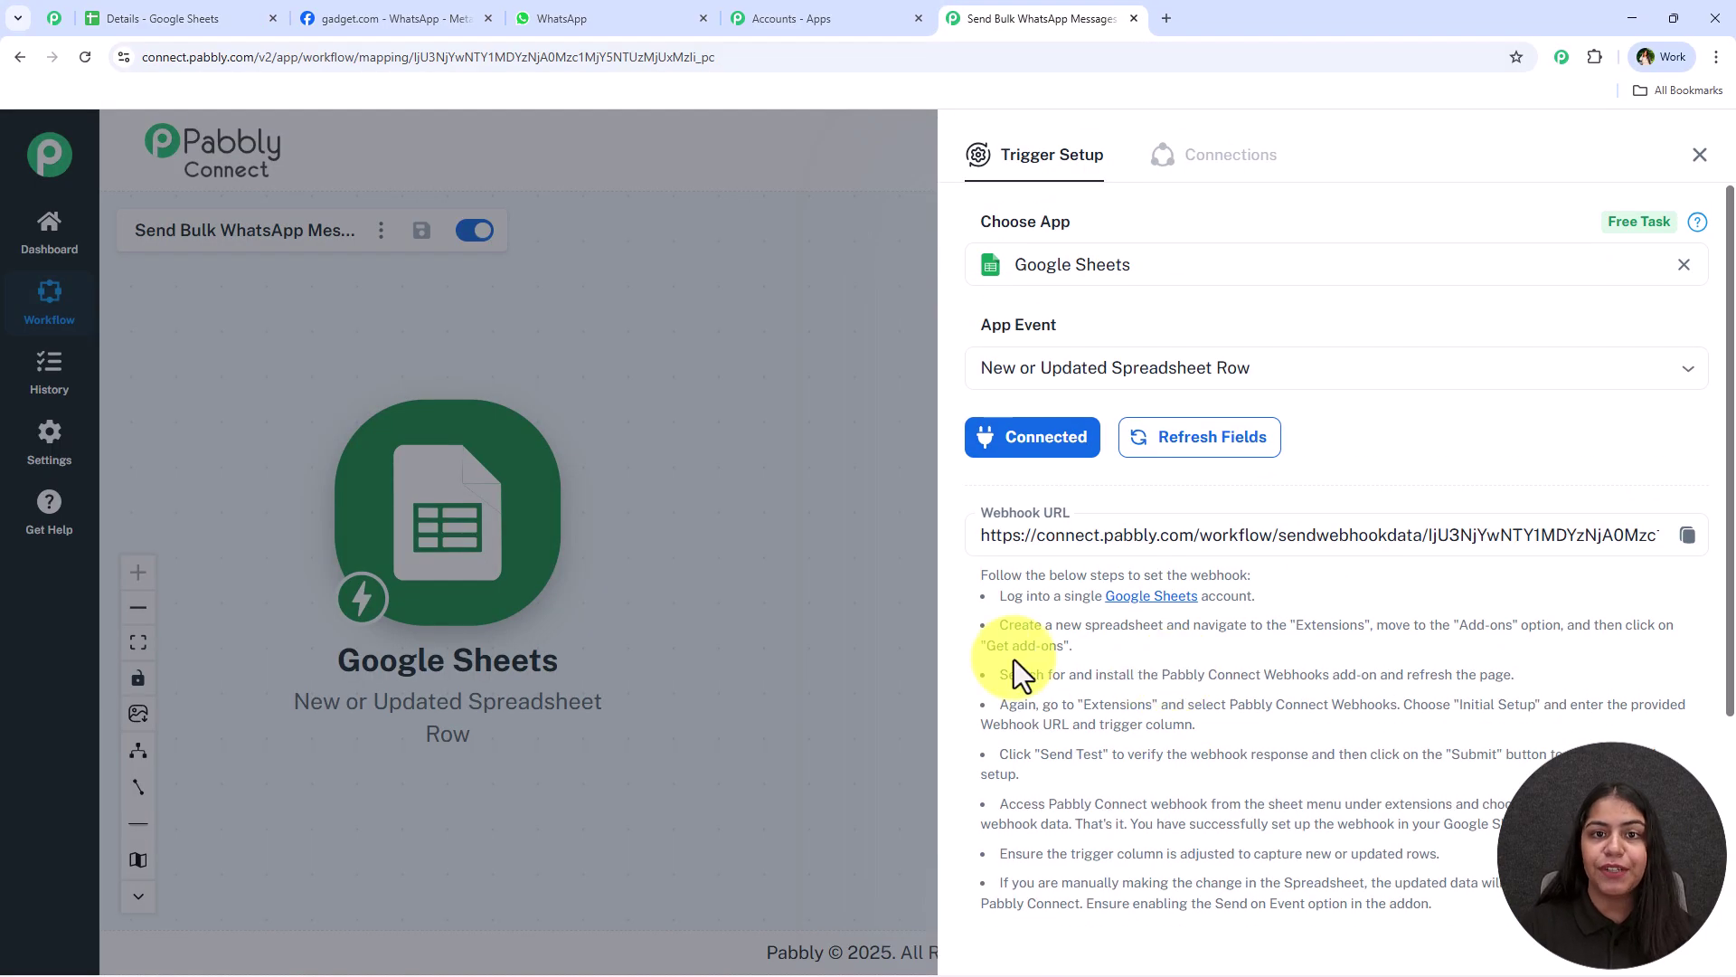
scroll(1153, 624, "down", 3)
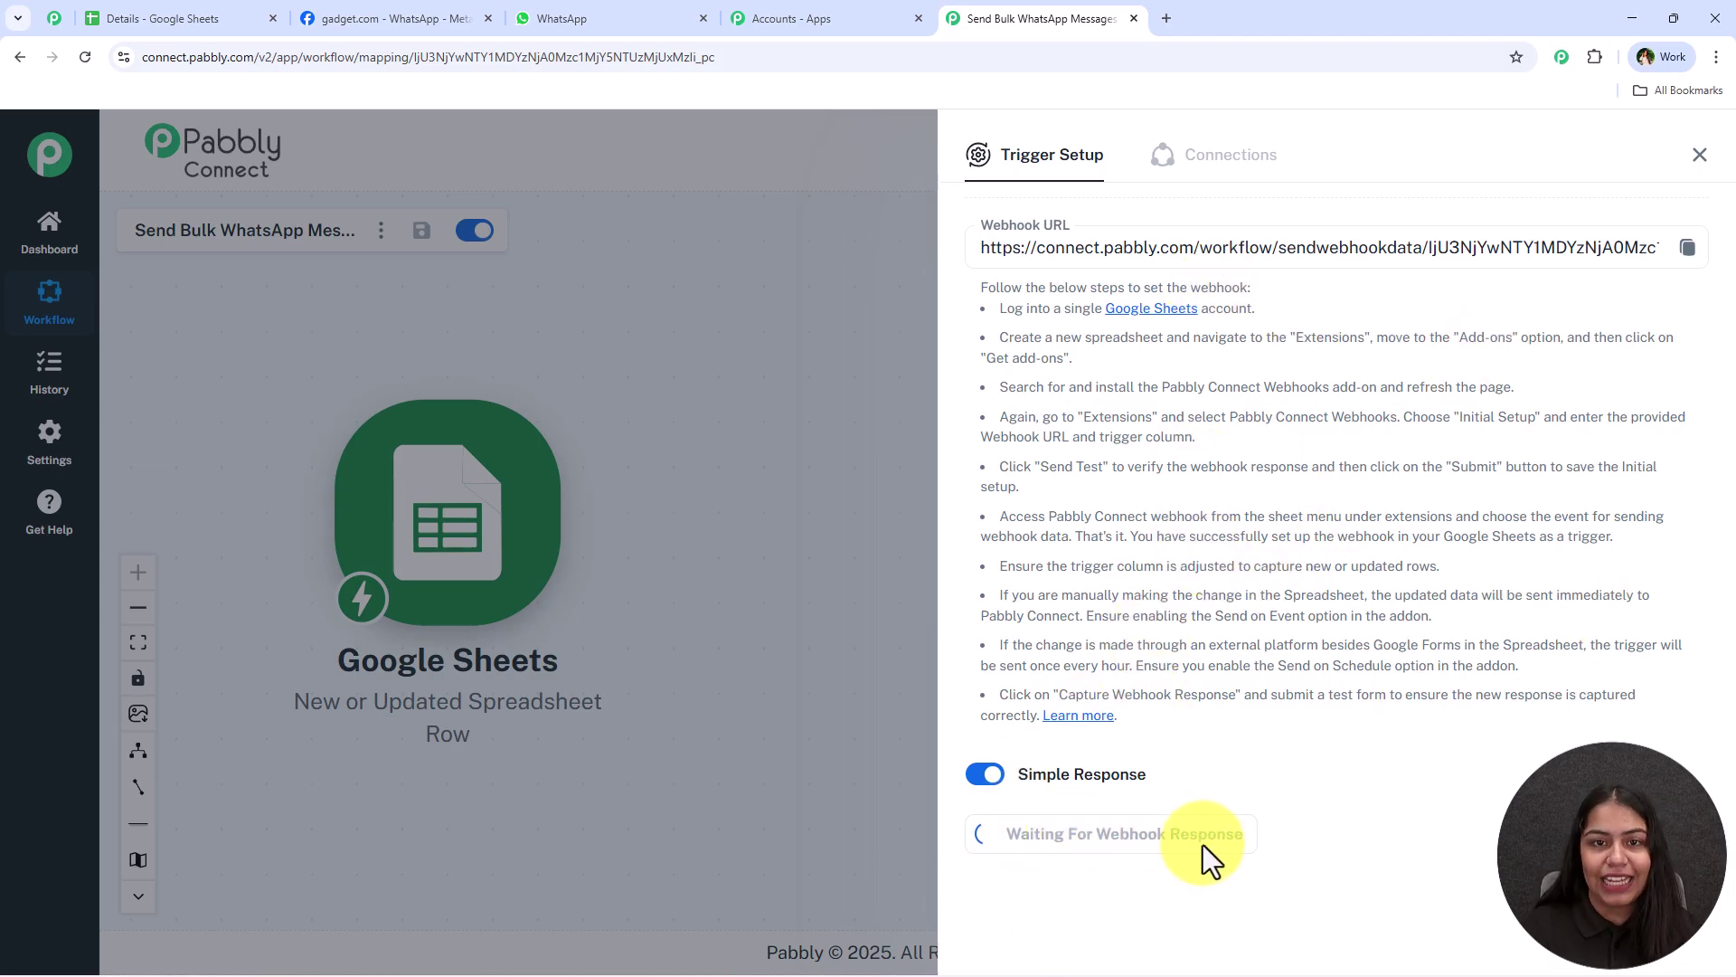
left_click_drag(1300, 698, 1548, 723)
left_click(1548, 737)
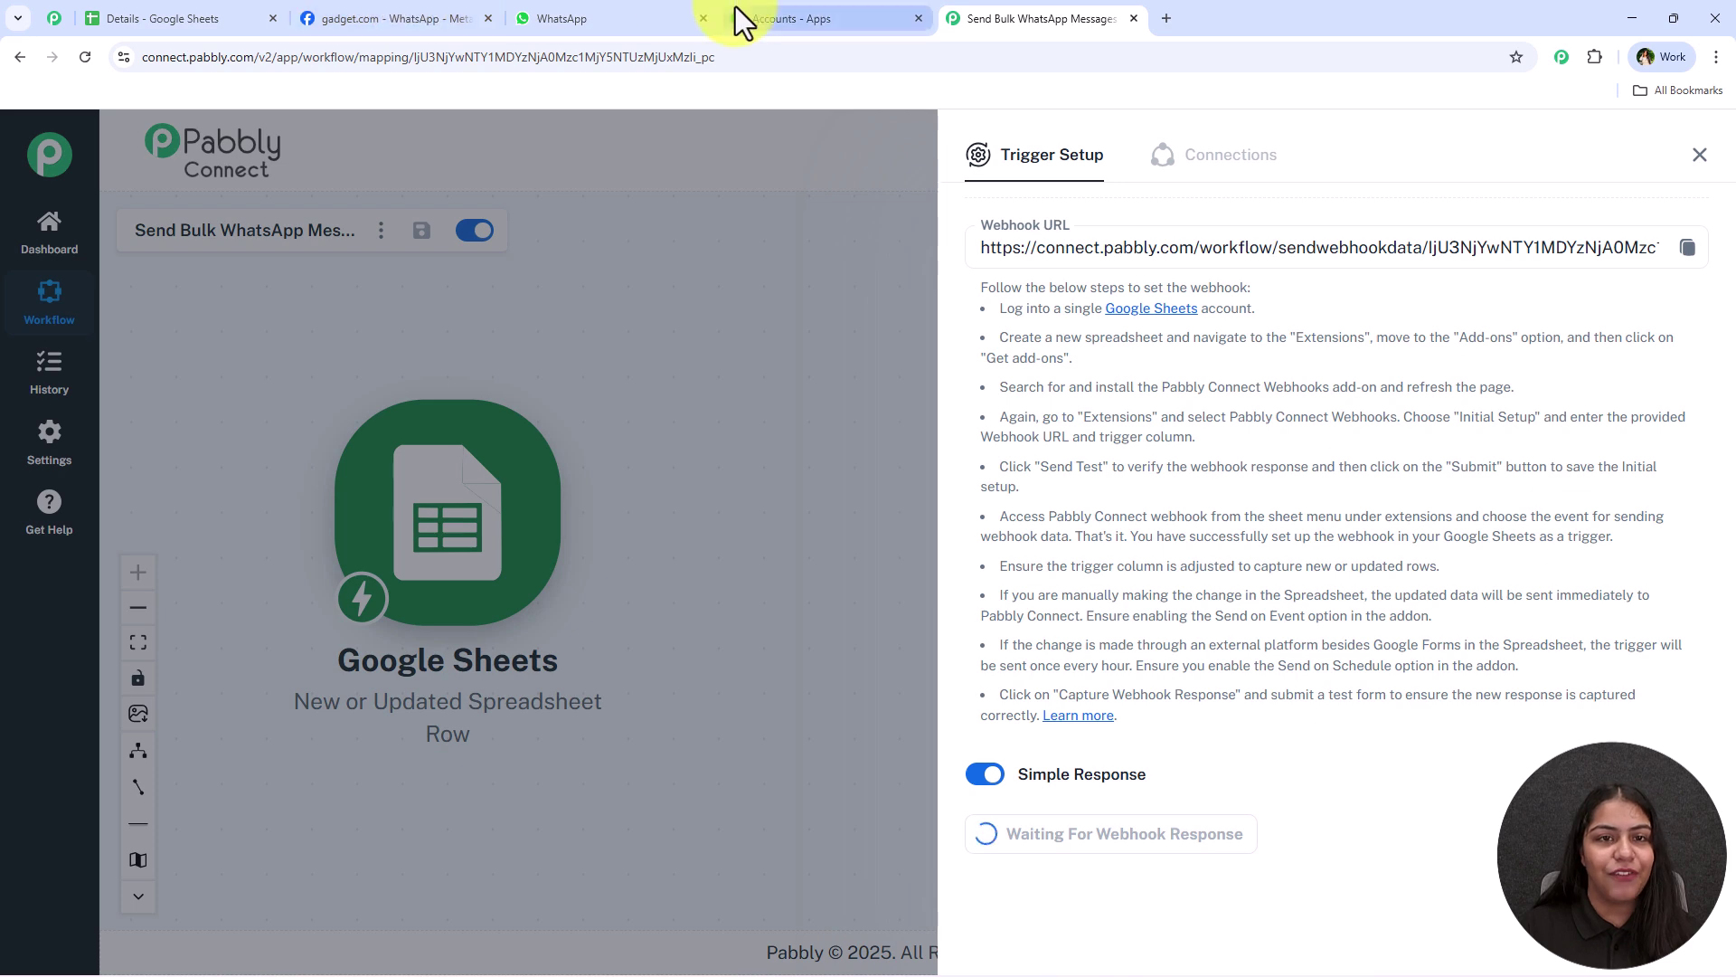
Send Test from the add-on's Initial Setup dialog, then close the dialog
left_click(226, 14)
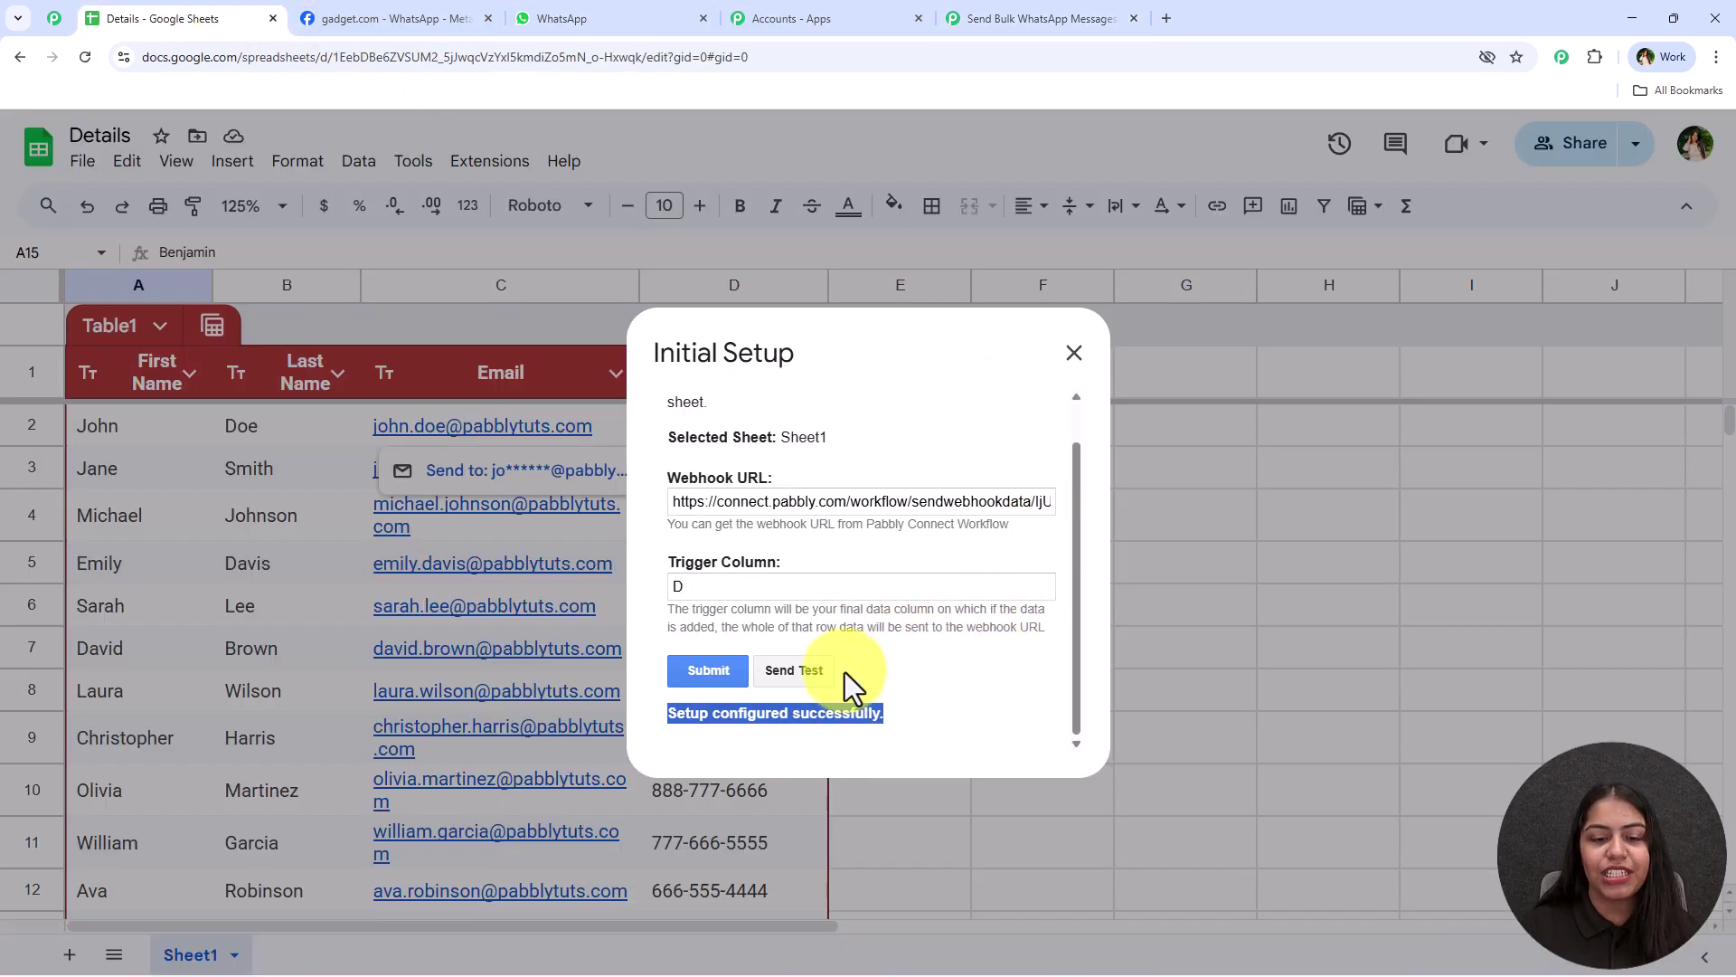
left_click(914, 680)
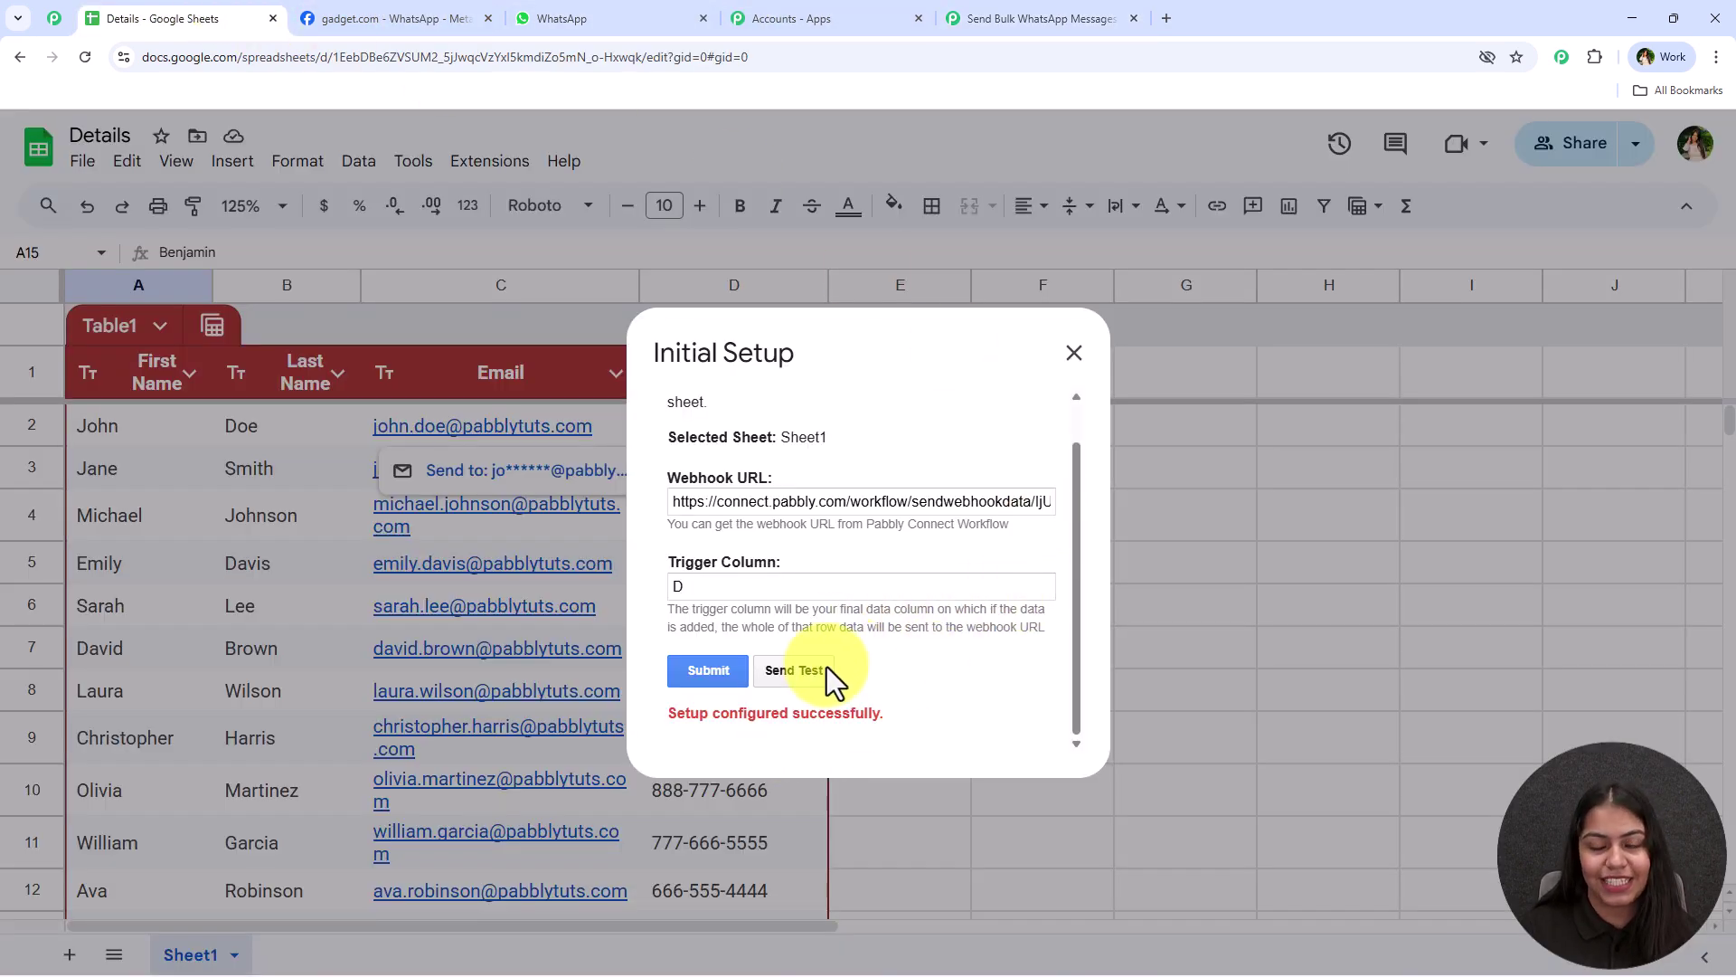
left_click(793, 670)
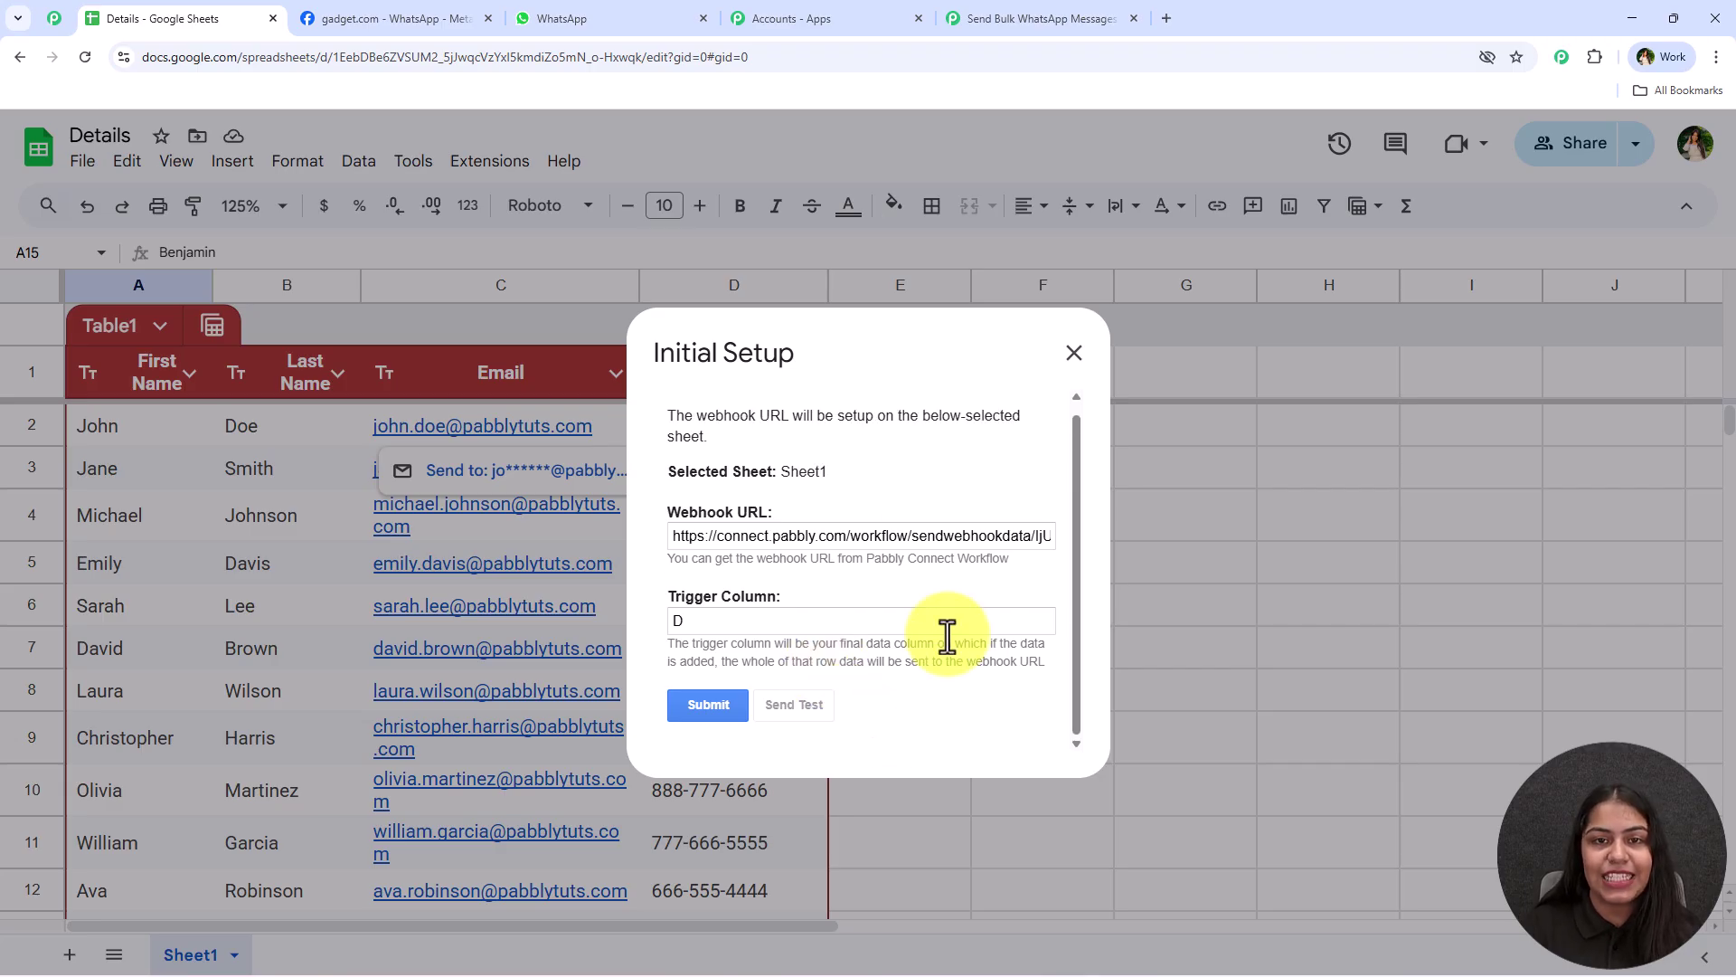
scroll(860, 452, "down", 1)
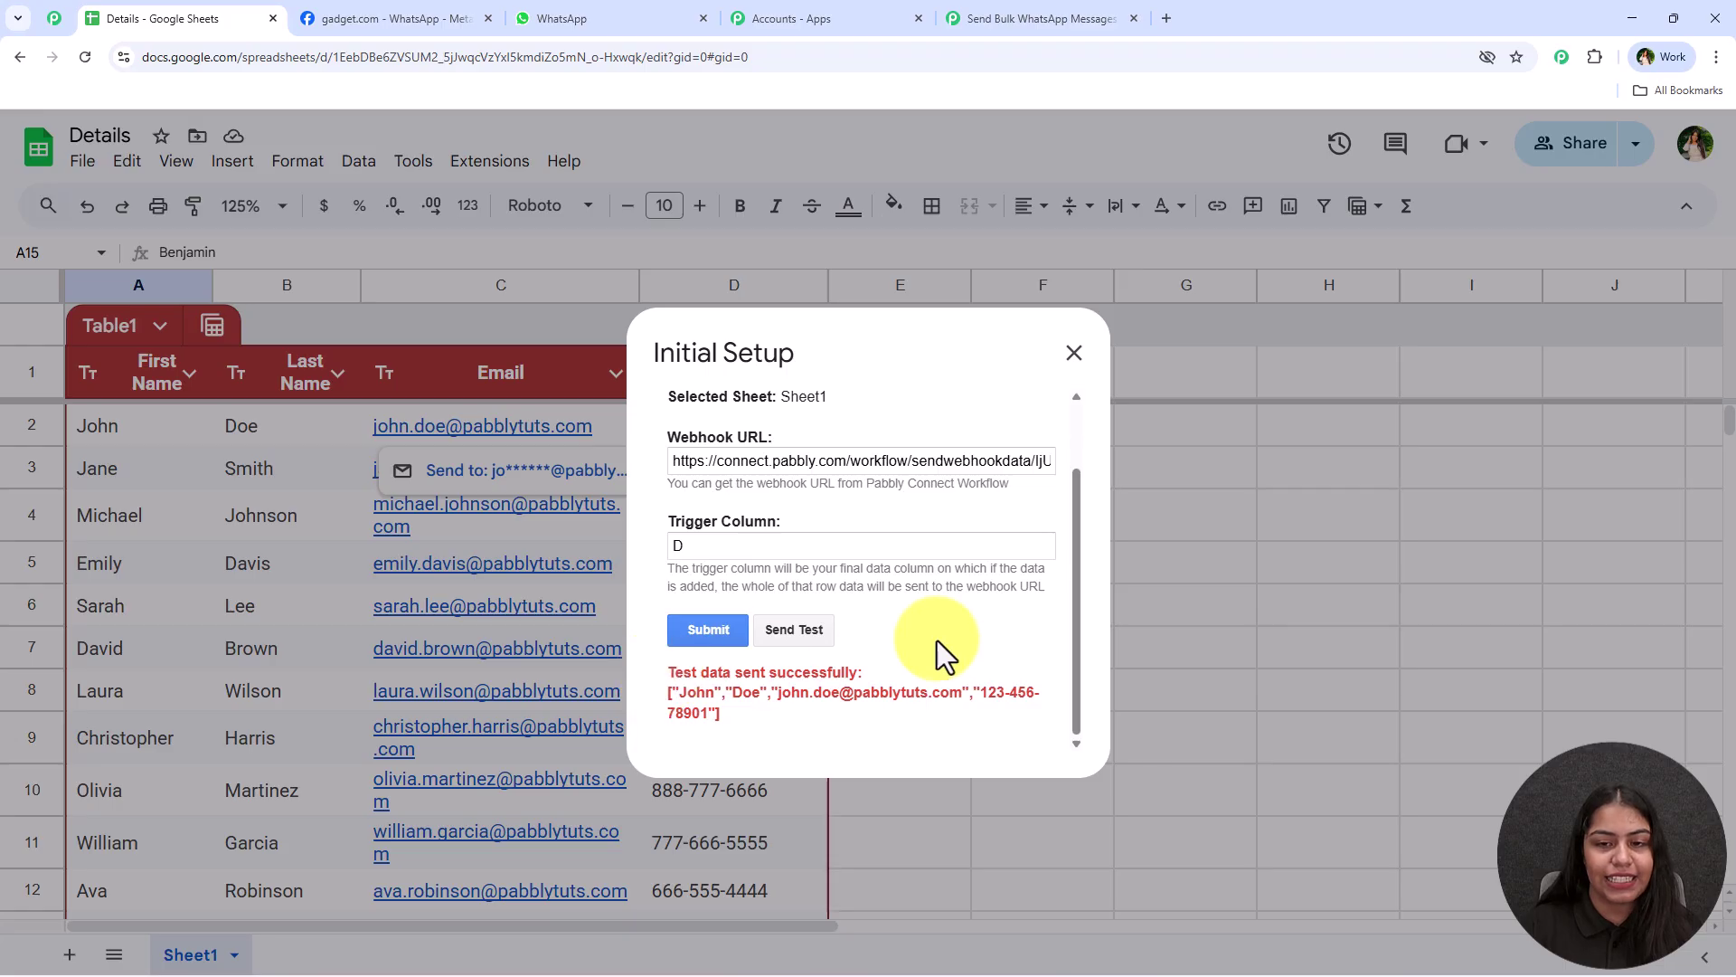
left_click(1074, 352)
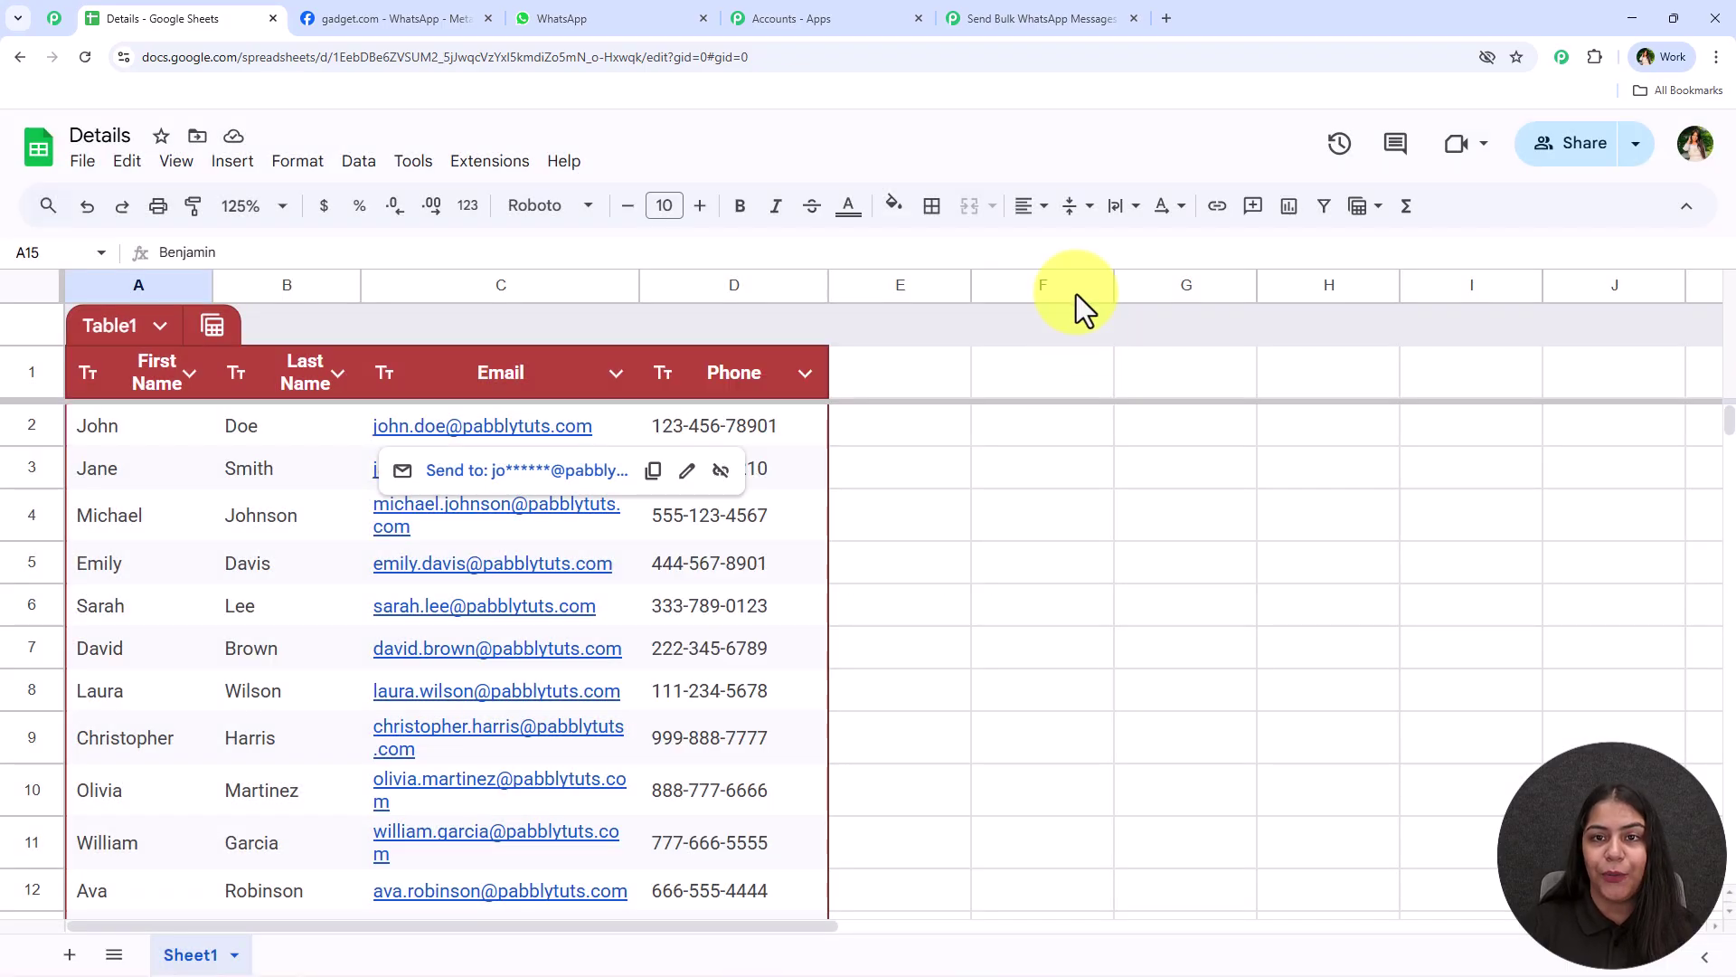
Review the contact fields captured in the trigger's Response Received section
left_click(1001, 13)
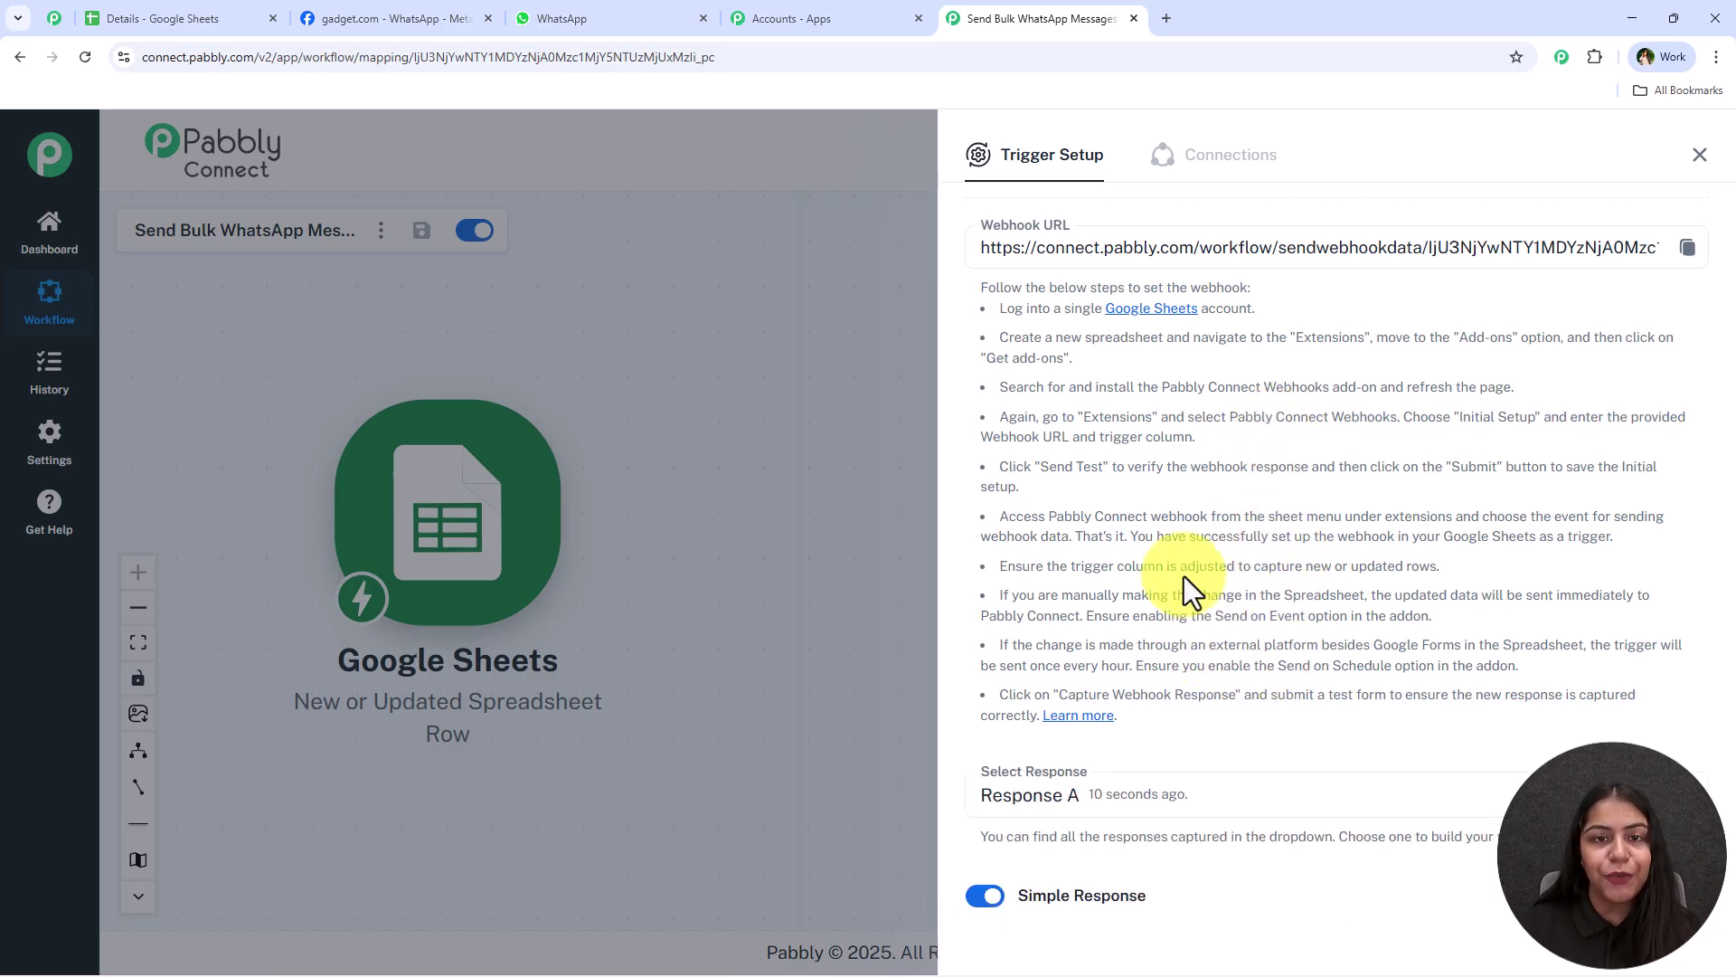
scroll(1279, 562, "down", 5)
scroll(1279, 506, "down", 4)
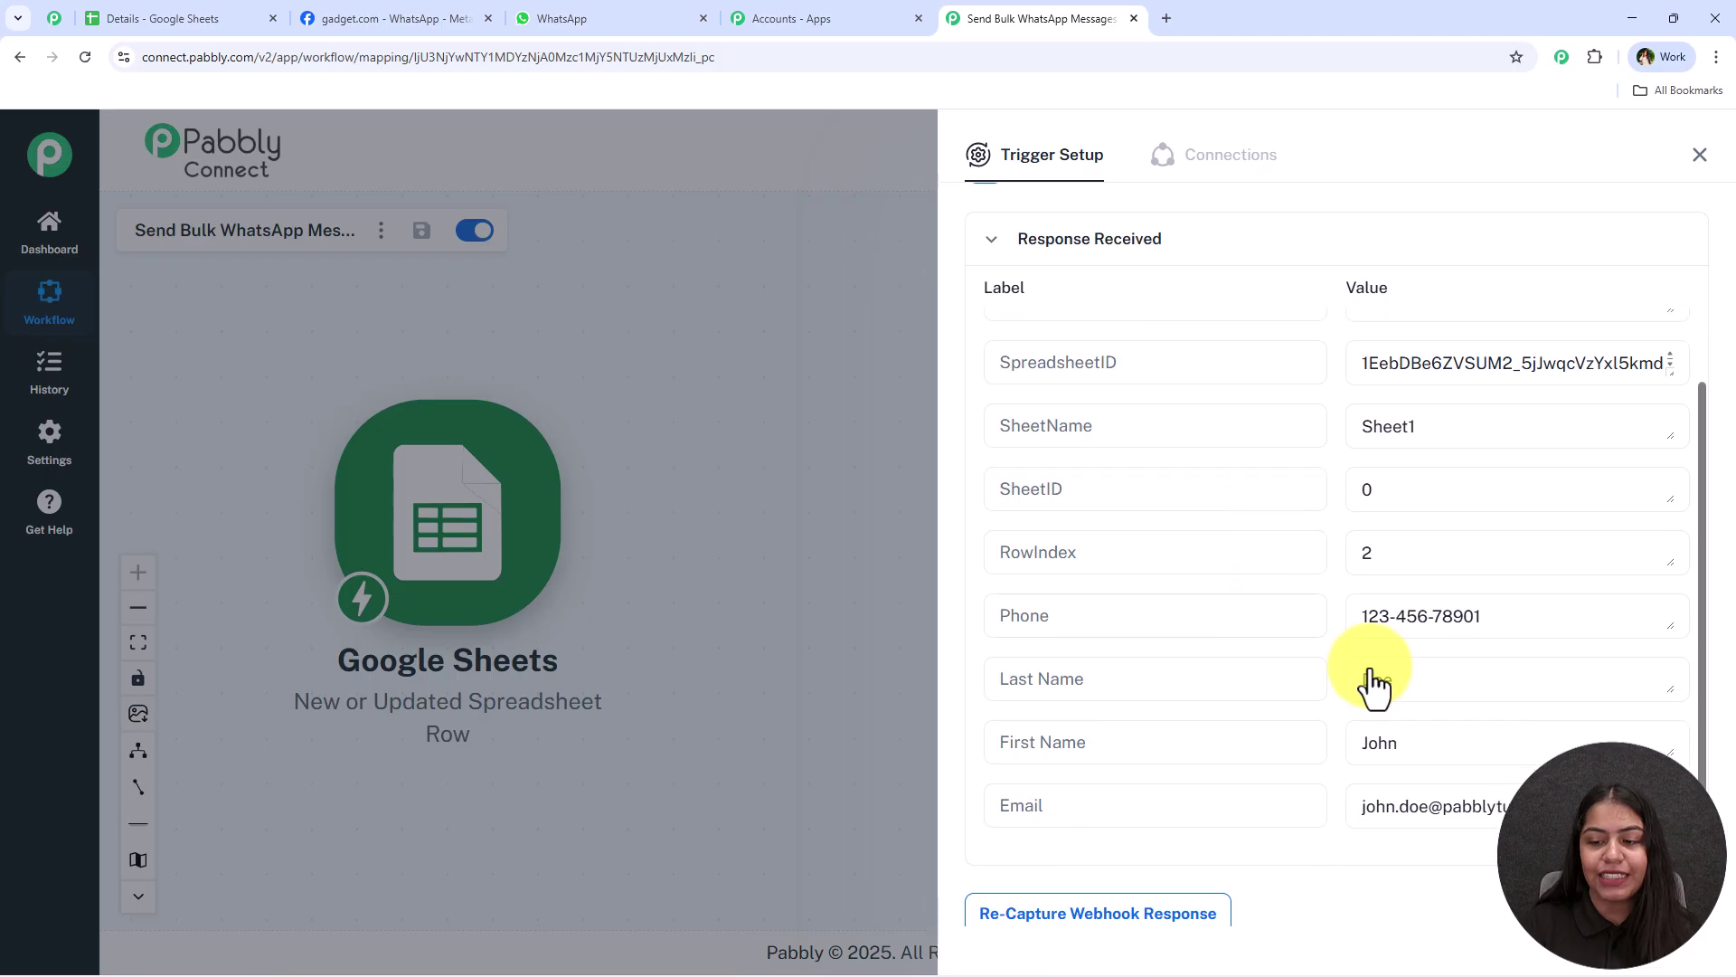
key("shift+Tab")
key("Tab")
key("Tab")
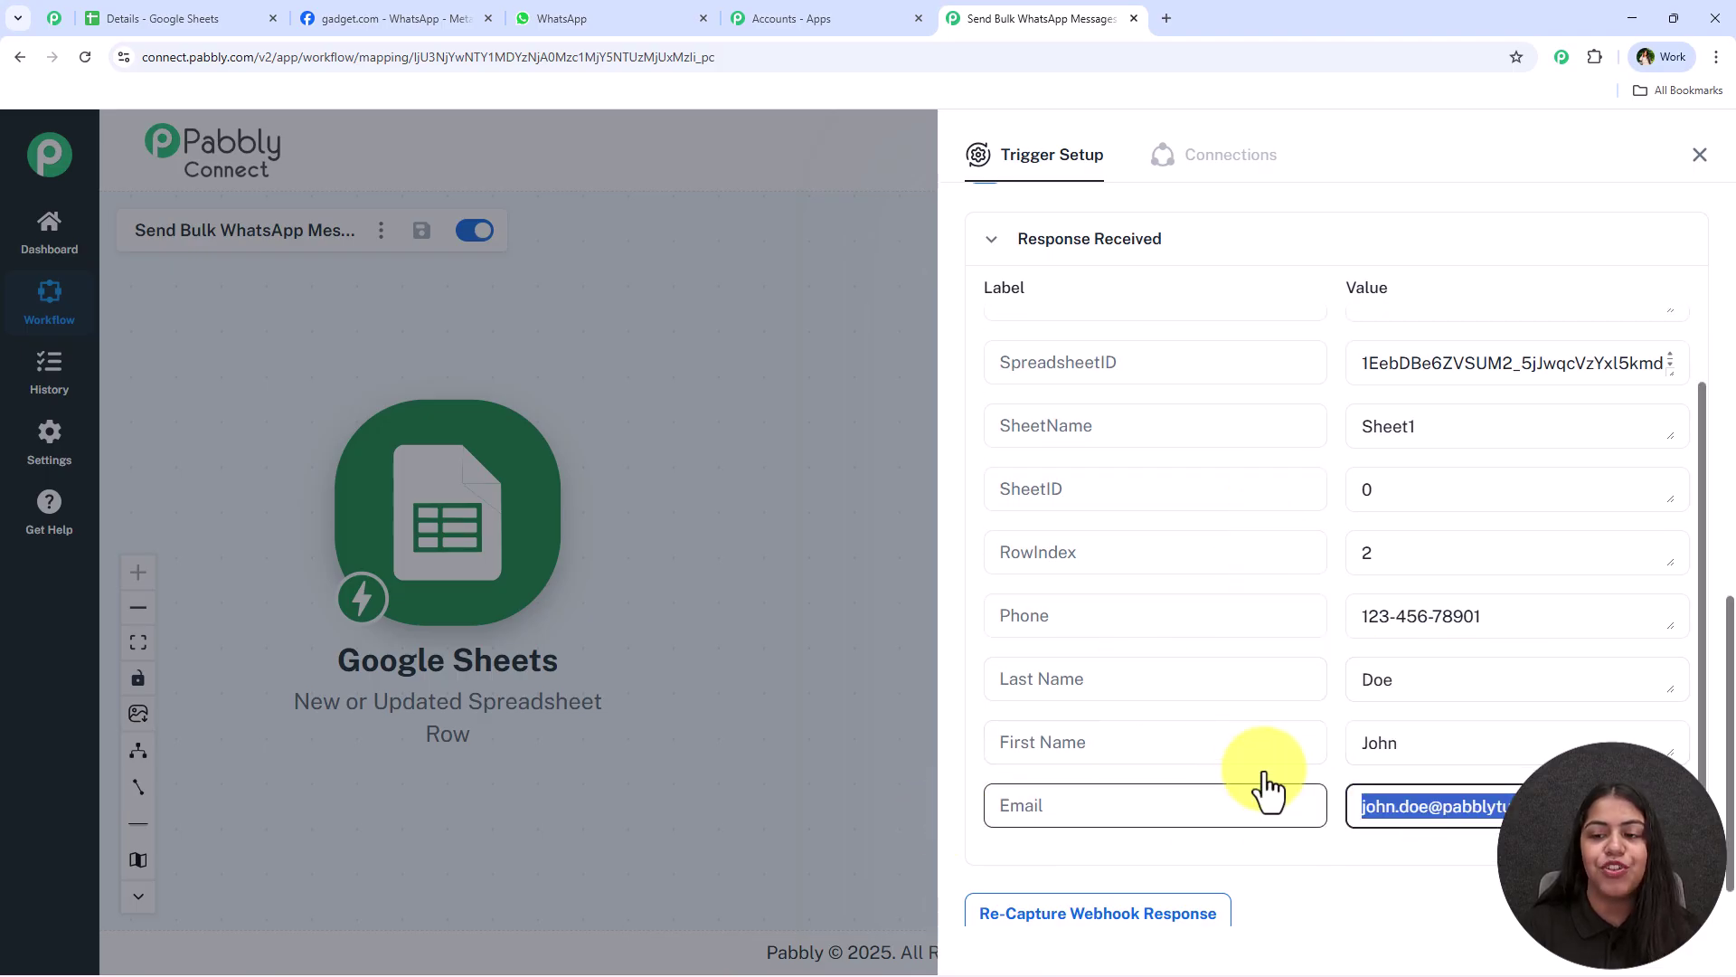
scroll(1279, 725, "up", 3)
scroll(1279, 709, "down", 2)
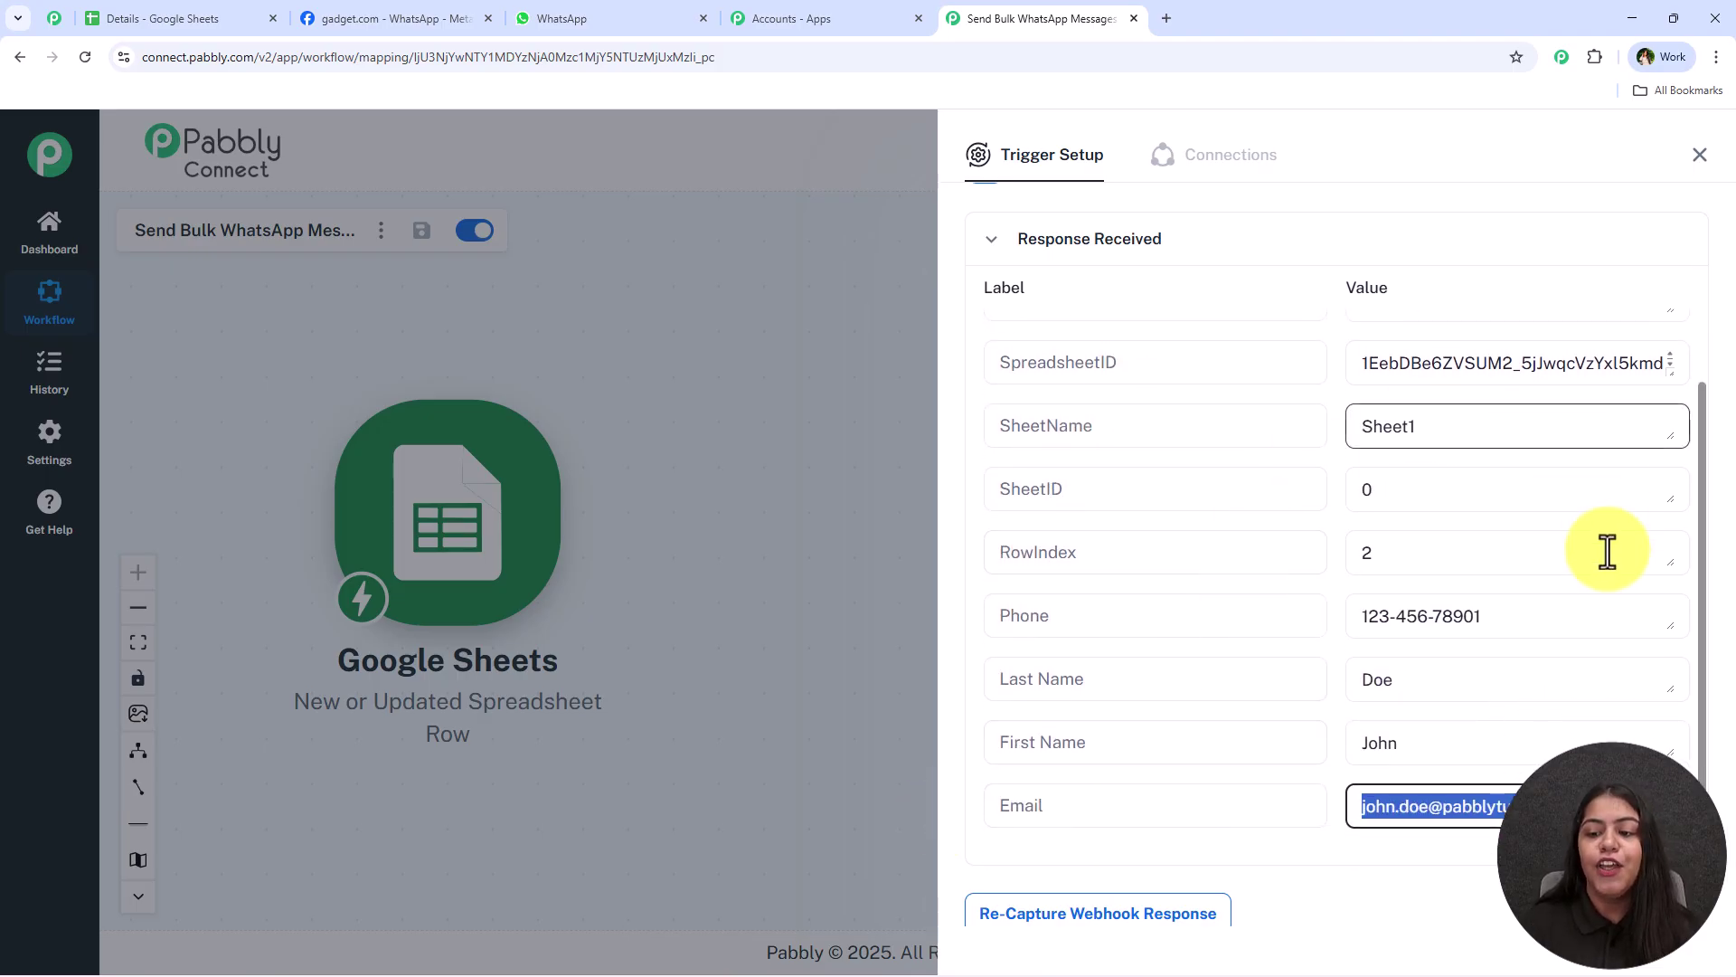
key("shift+Tab")
key("shift+Tab")
key("shift+Tab")
key("Tab")
key("Tab")
key("Tab")
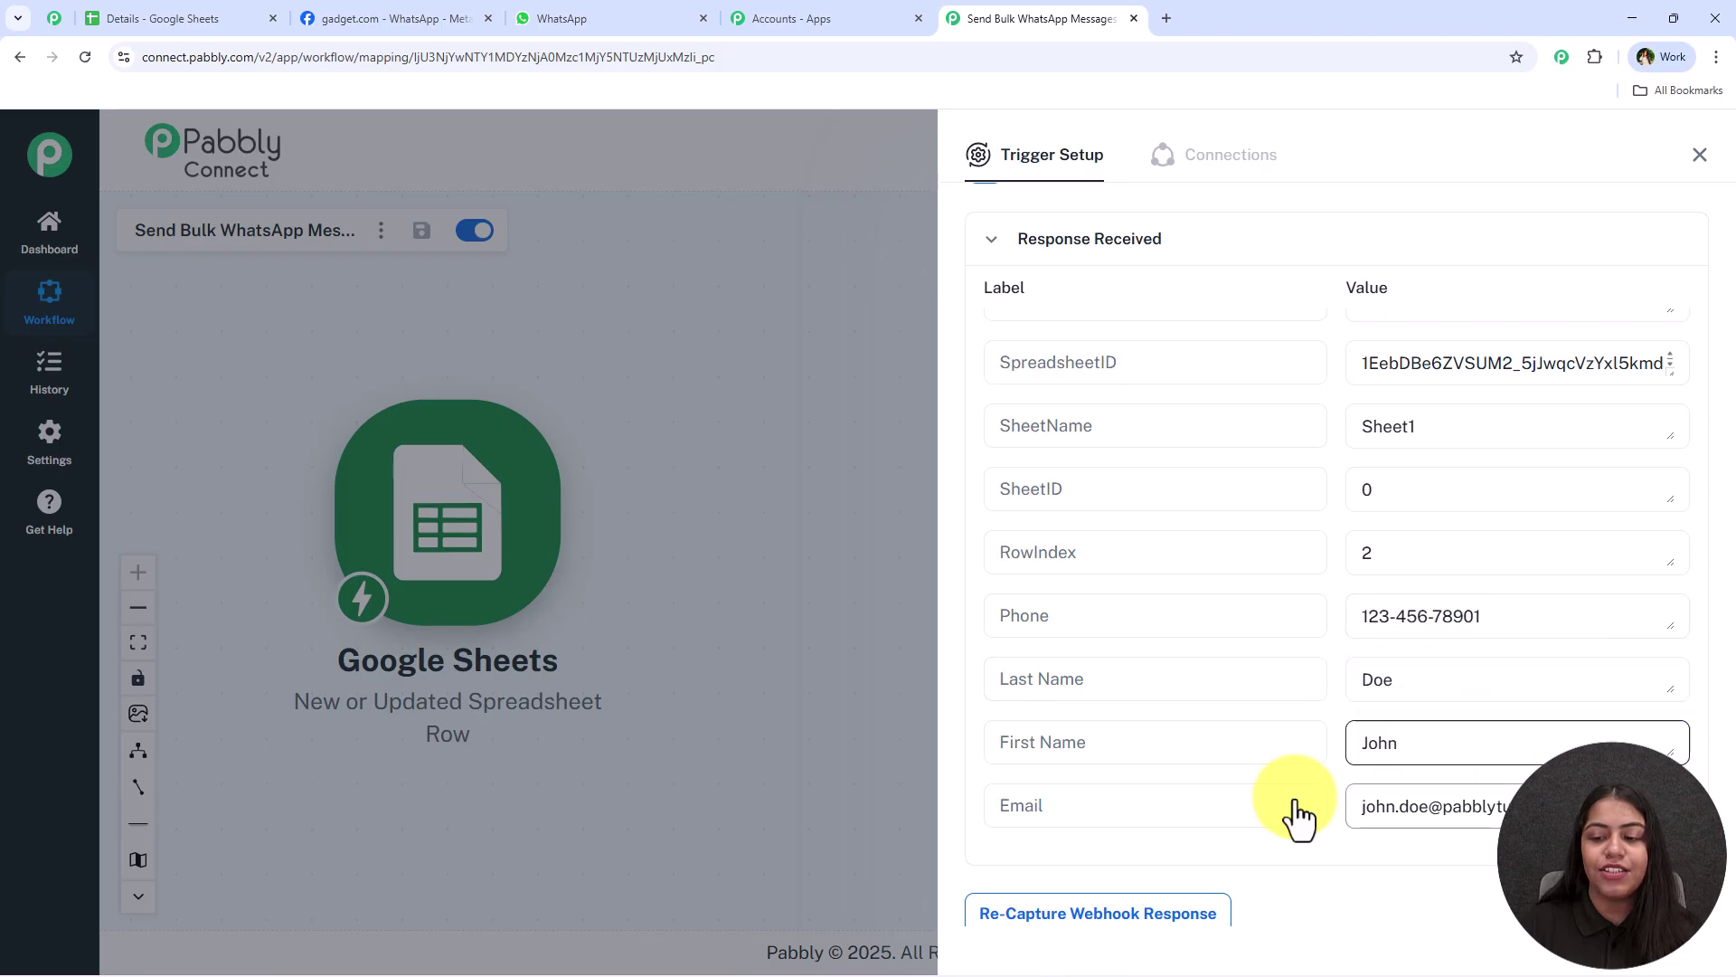
left_click(1322, 748)
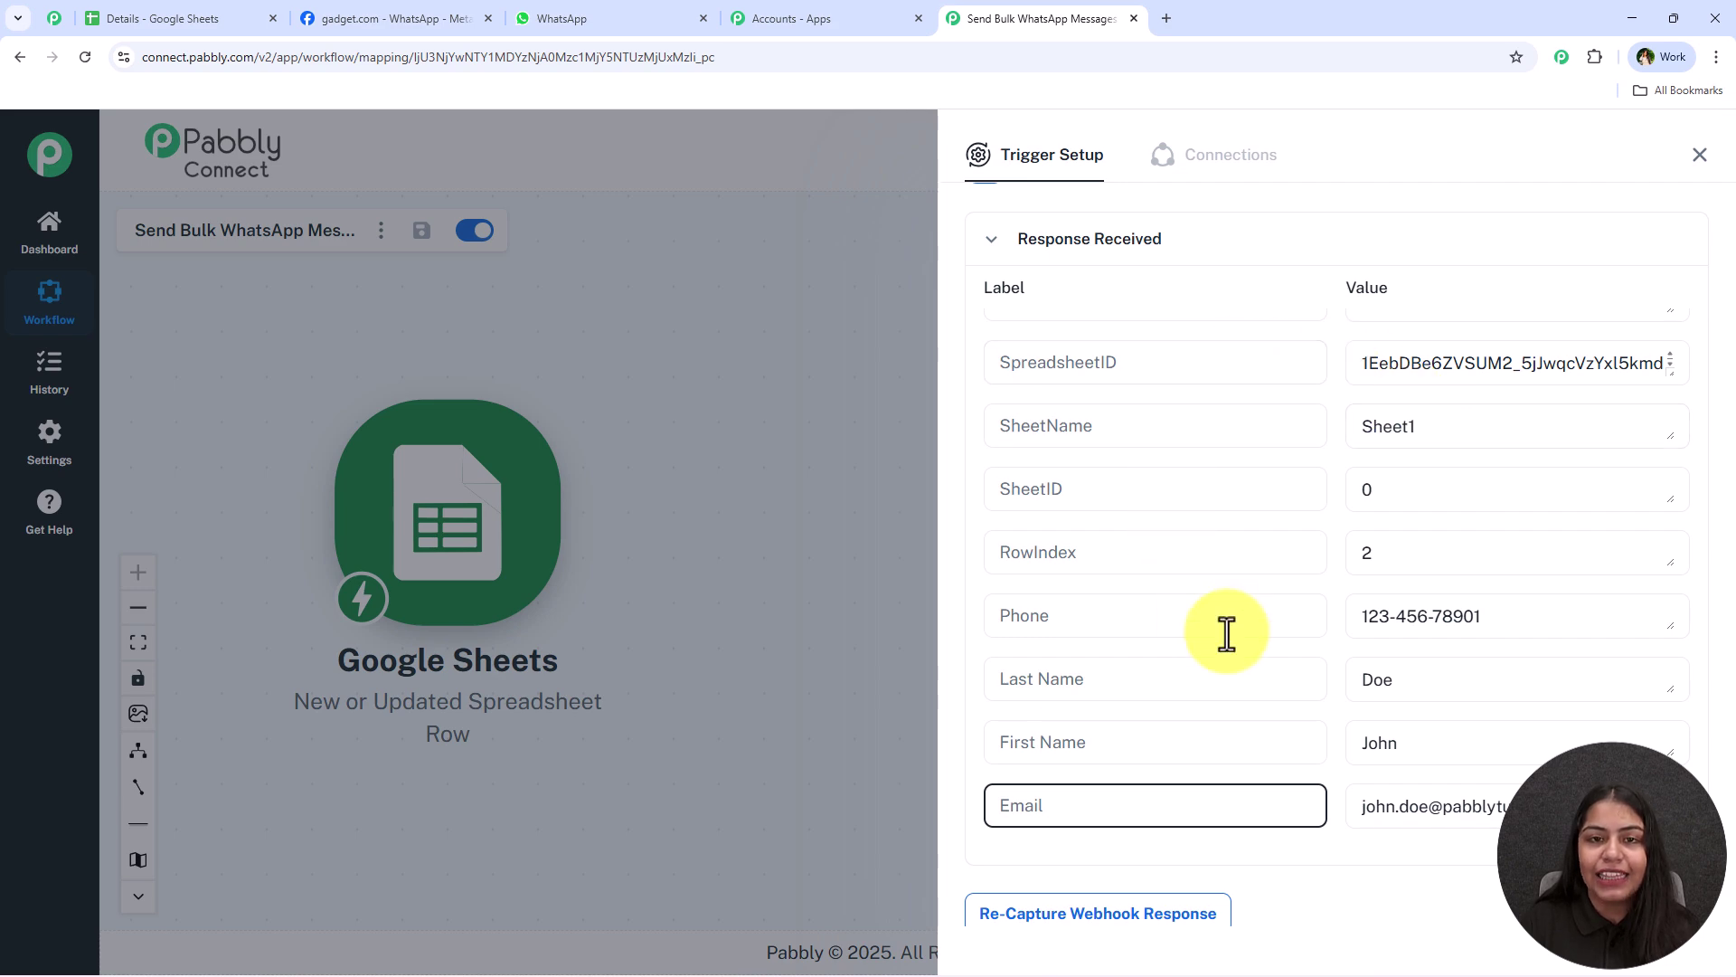
Compare the response against row 2 of the sheet, then close the Trigger Setup panel
left_click(172, 18)
left_click_drag(185, 436, 794, 443)
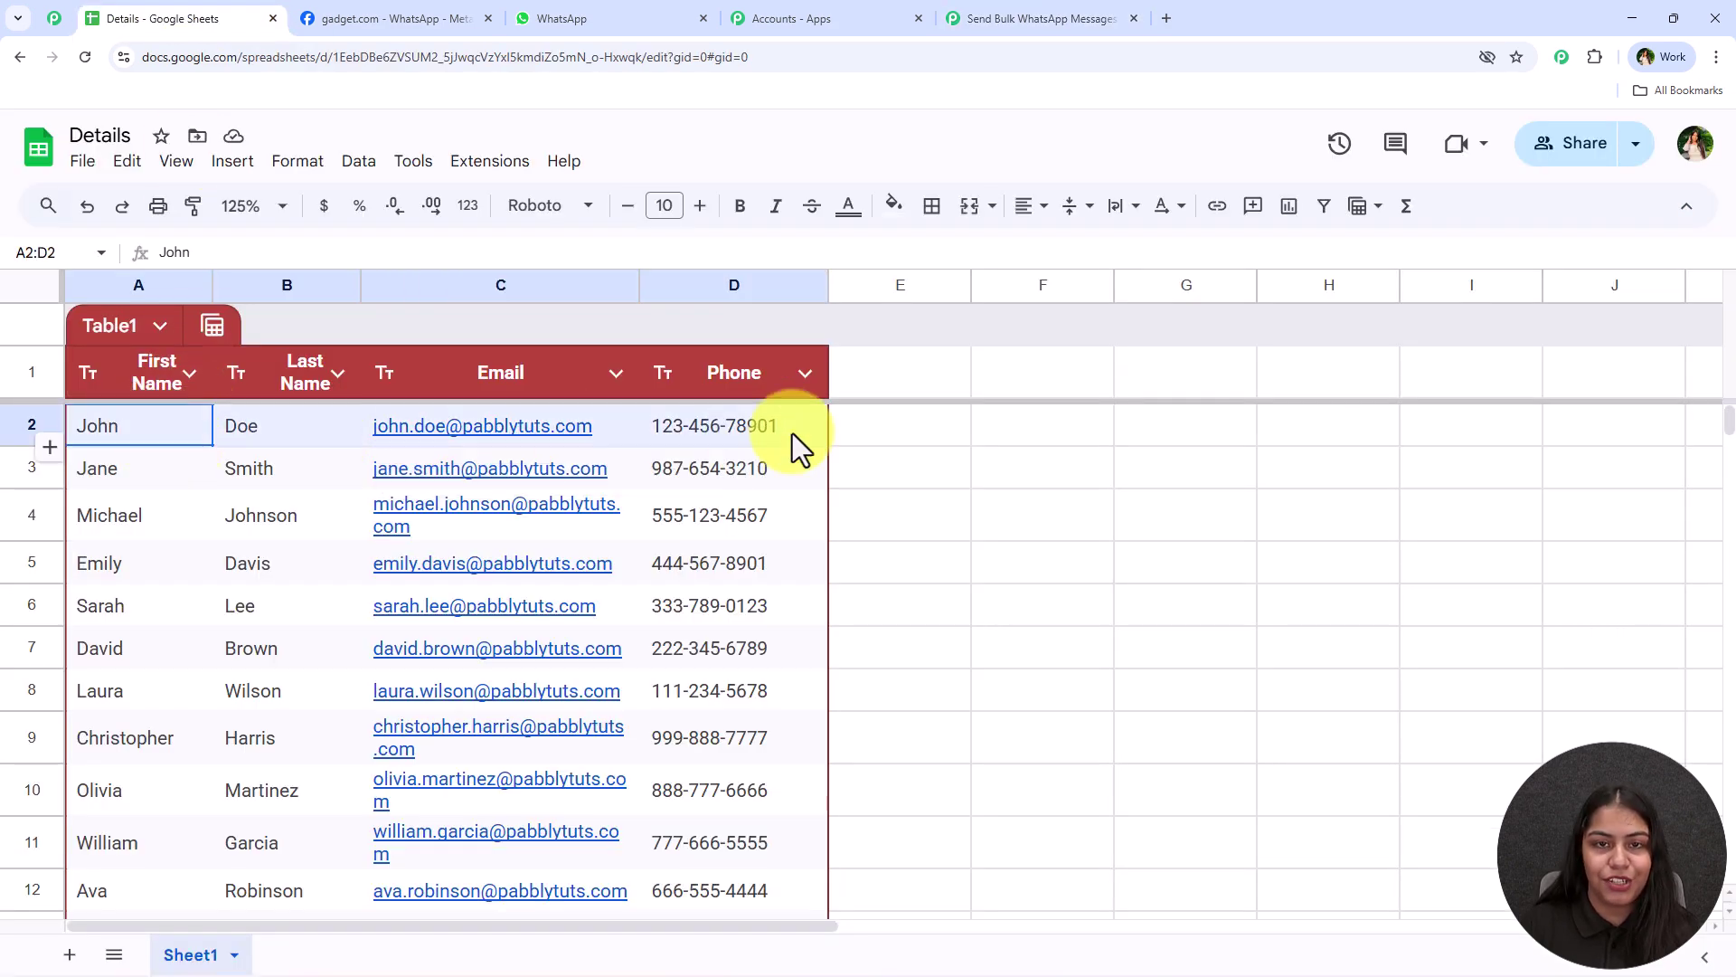
left_click(1031, 13)
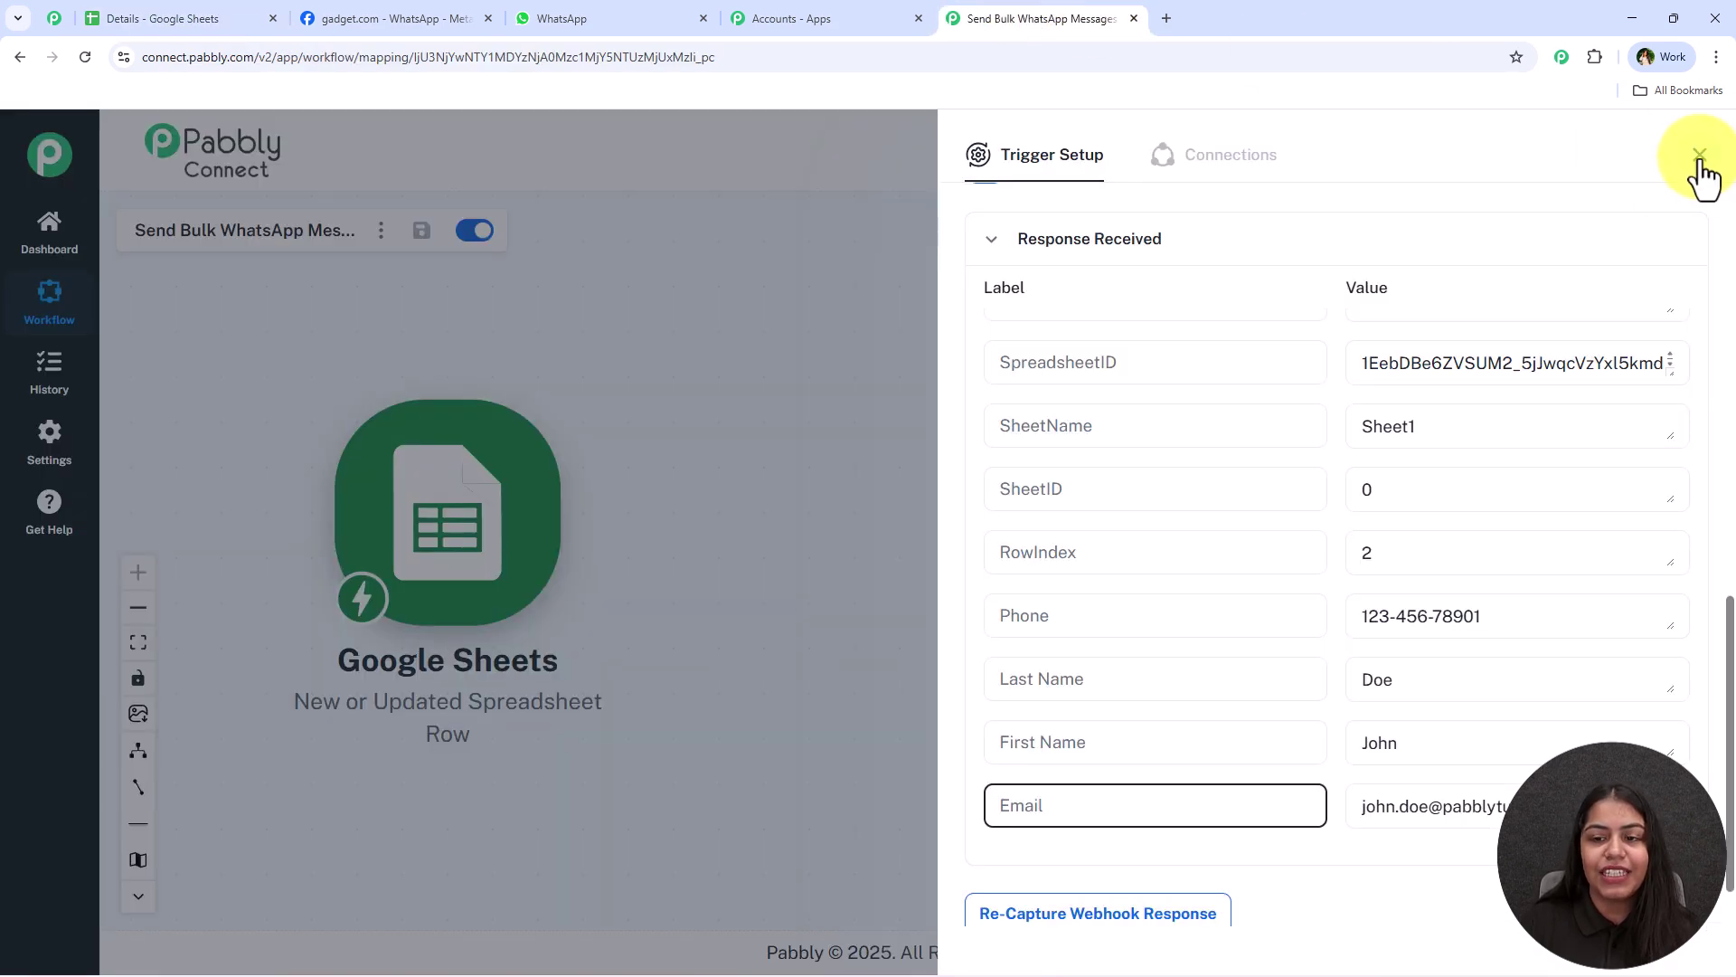
left_click(1697, 165)
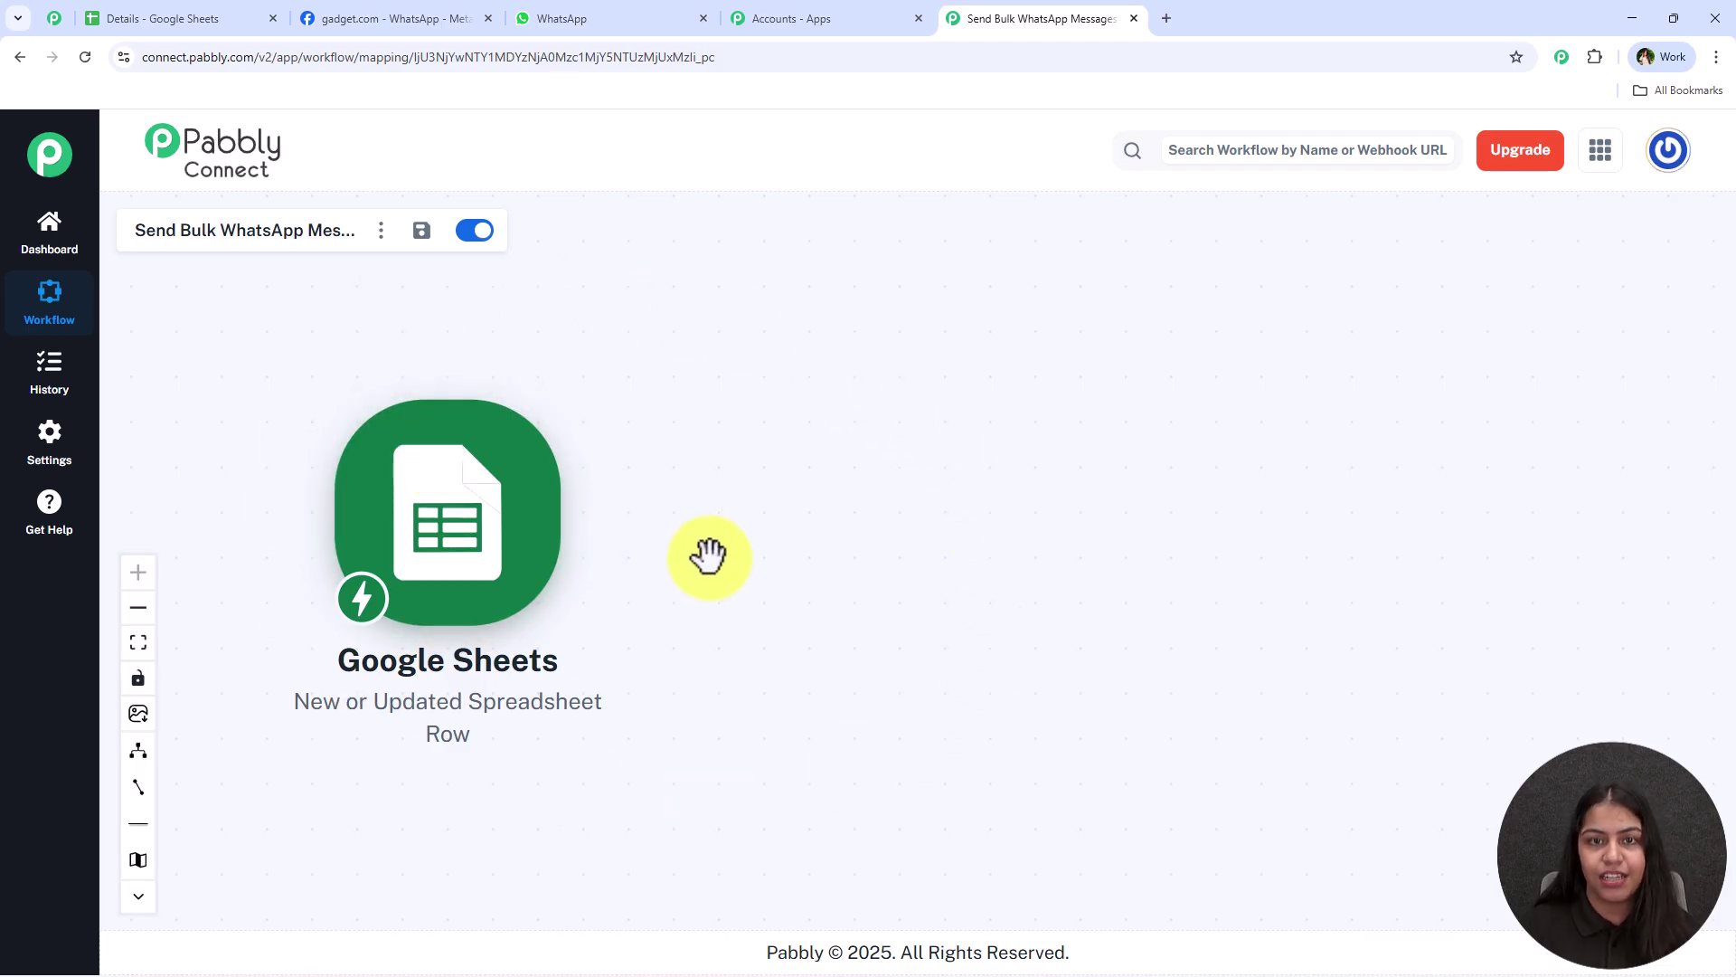
left_click(131, 11)
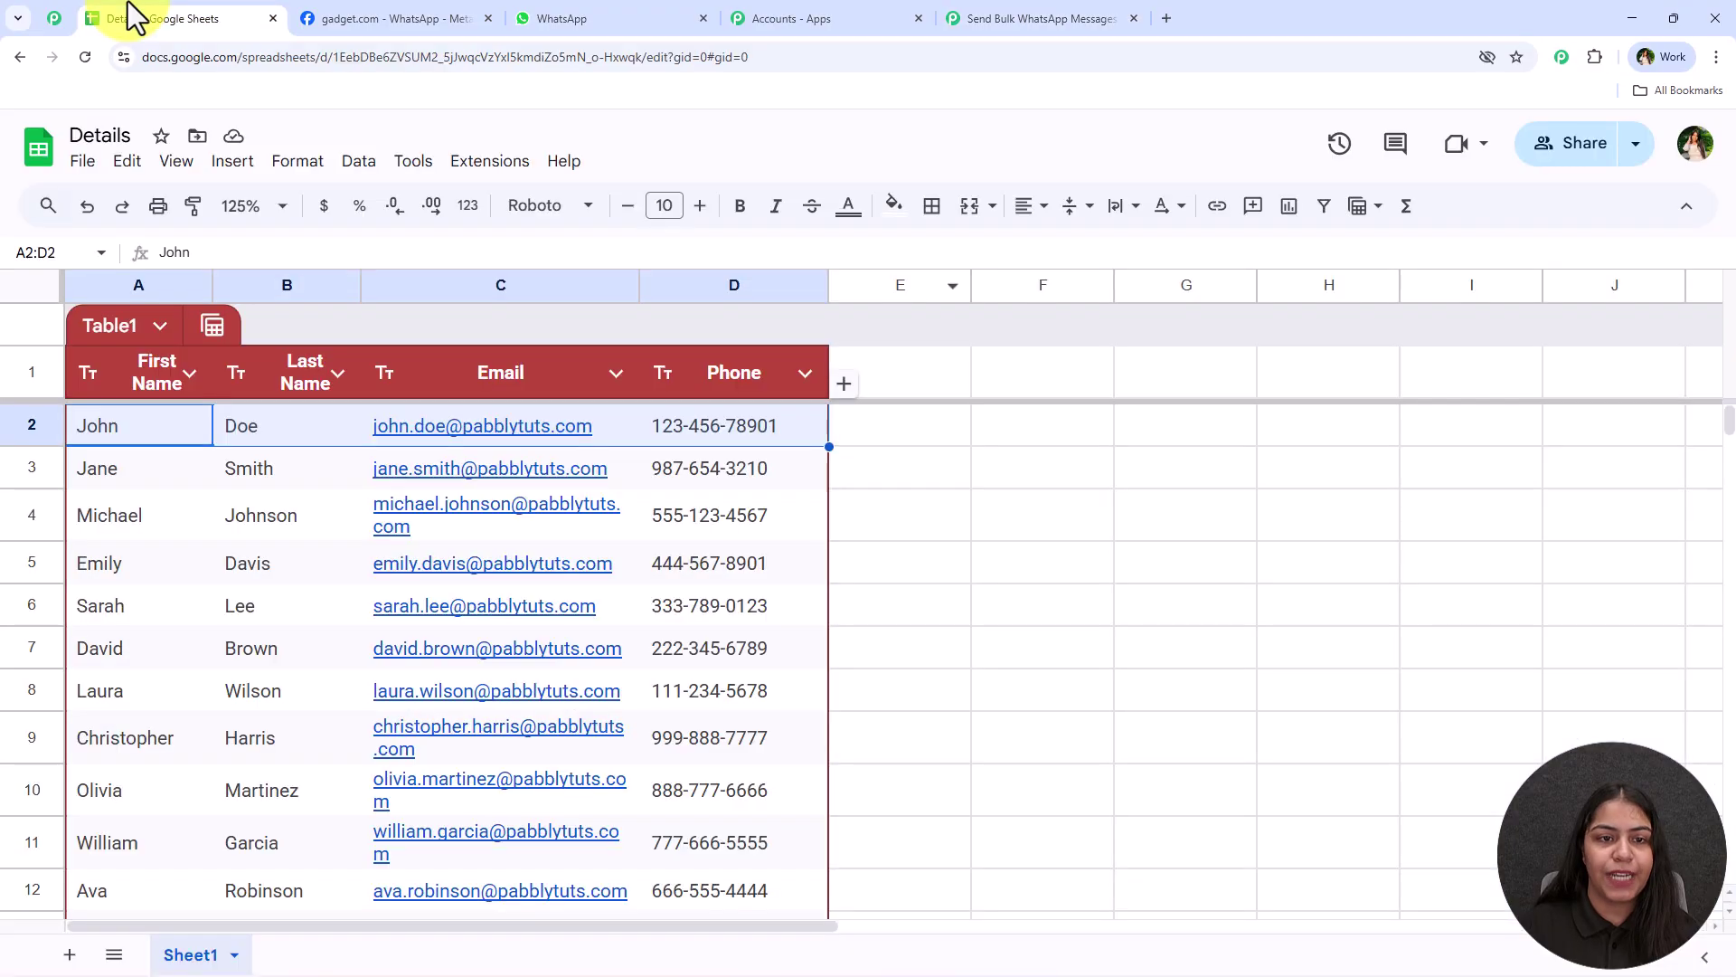
left_click(490, 163)
mouse_move(523, 422)
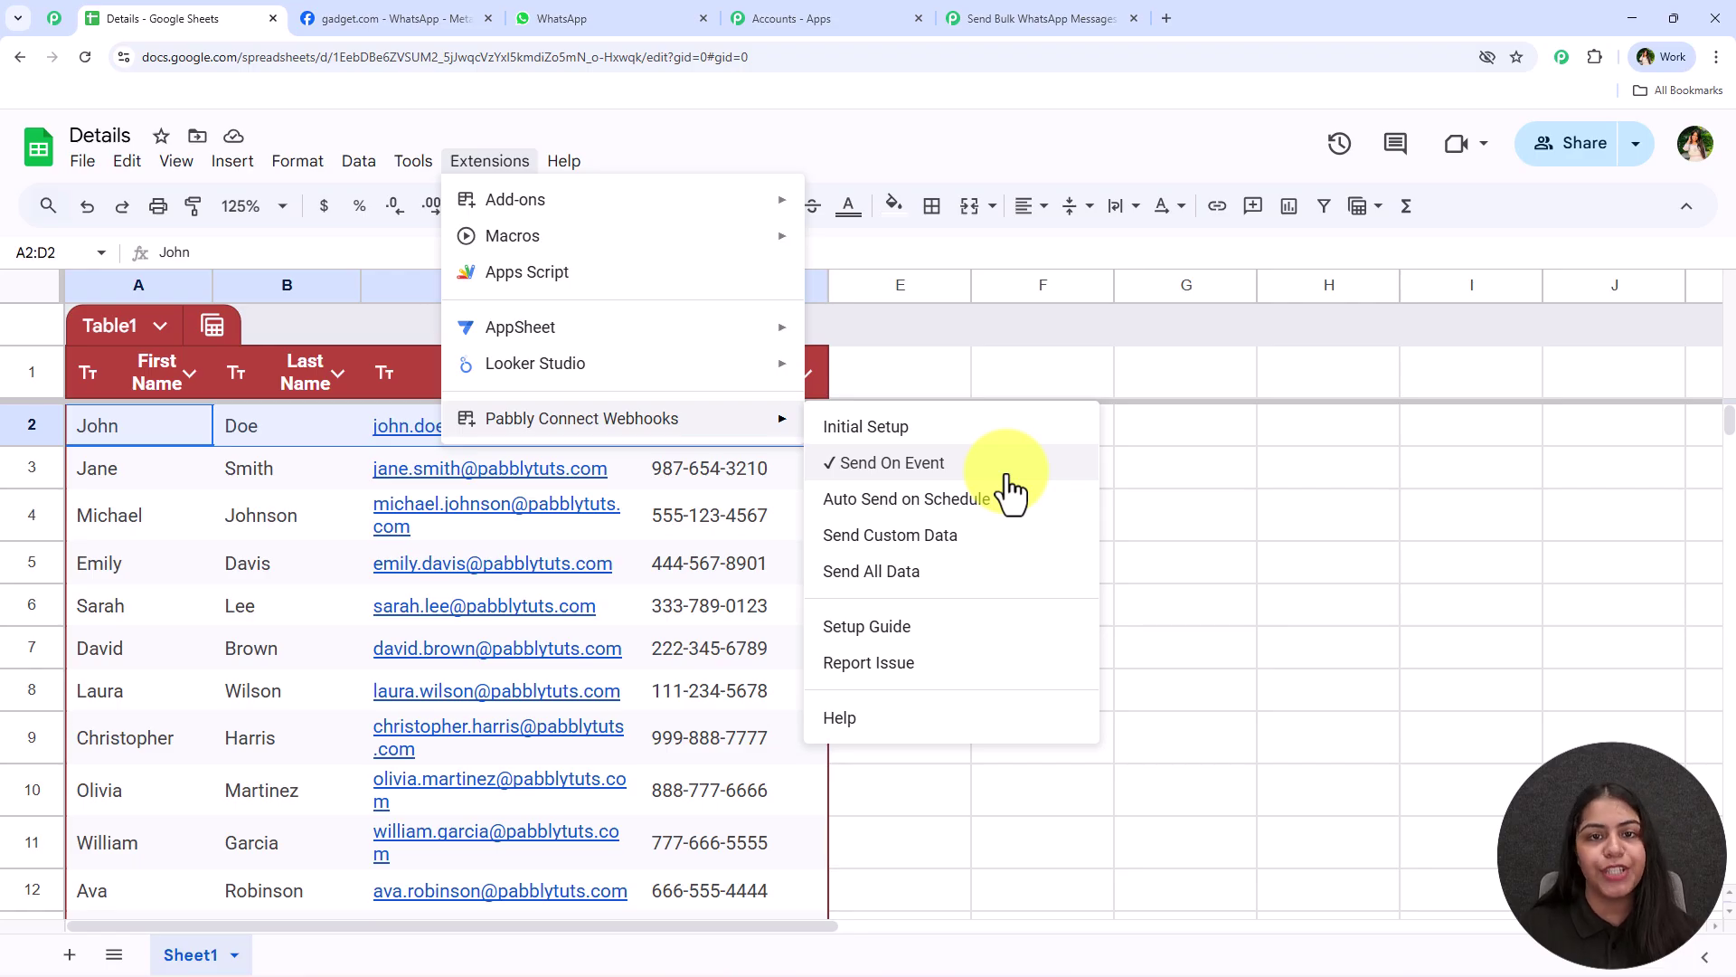
left_click(1186, 525)
Add an action after the Google Sheets trigger and search the app list for 'Whats'
left_click(1119, 8)
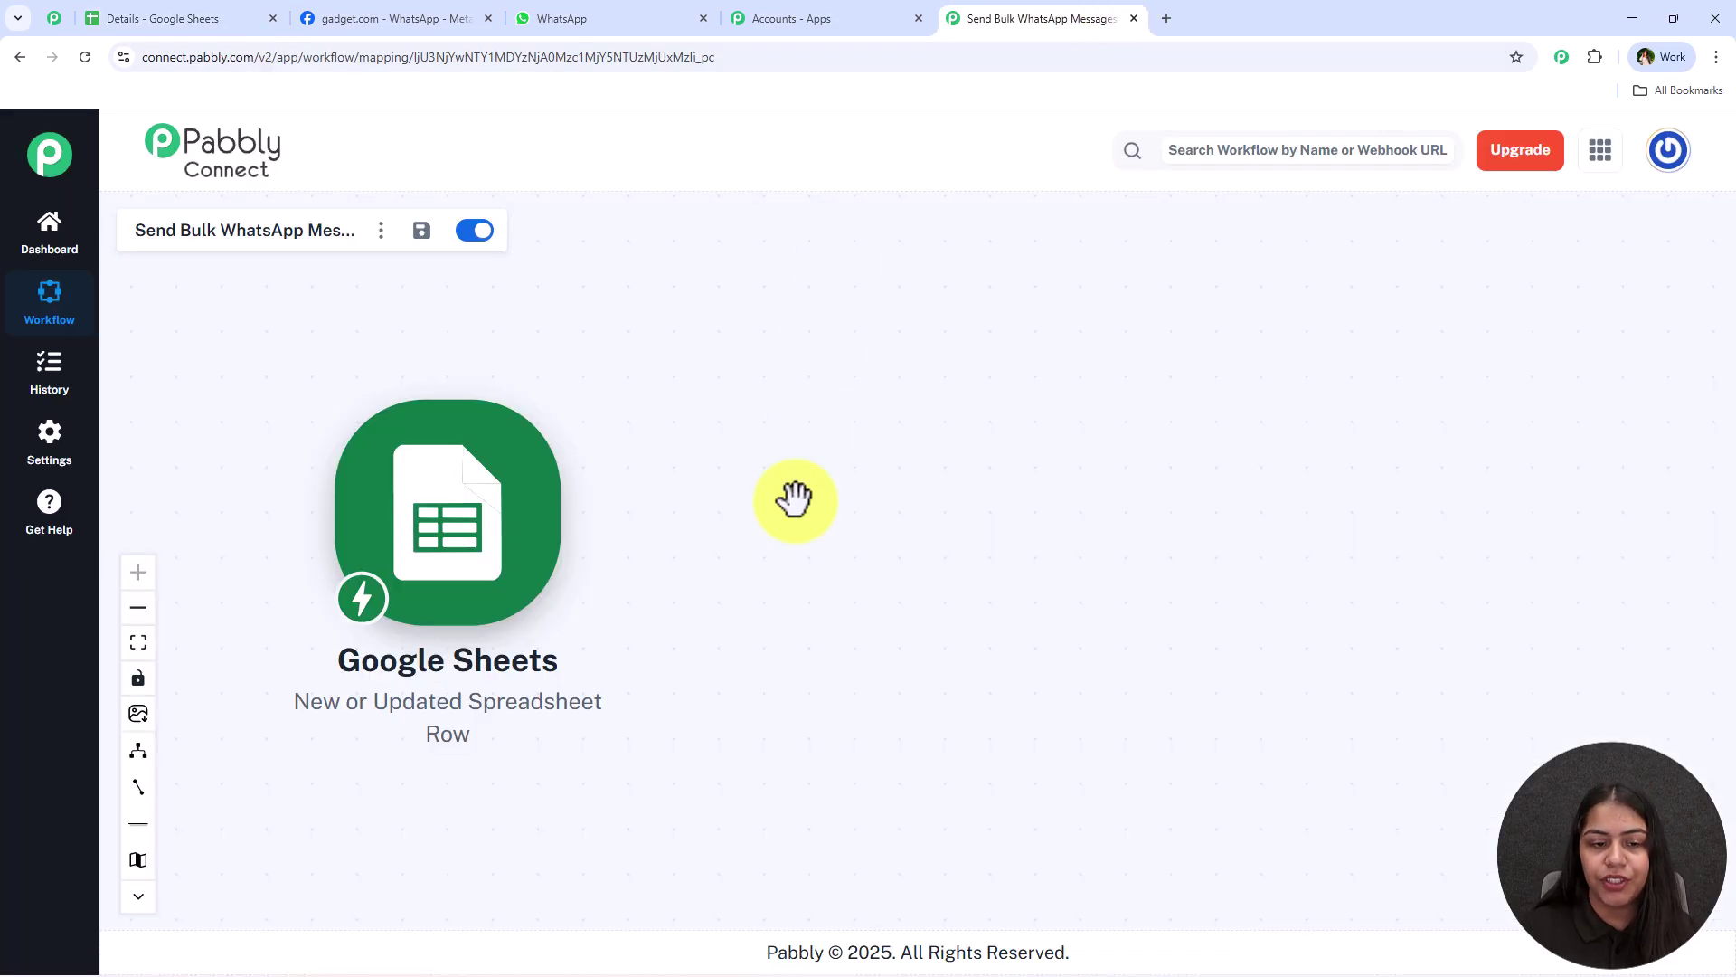
mouse_move(527, 527)
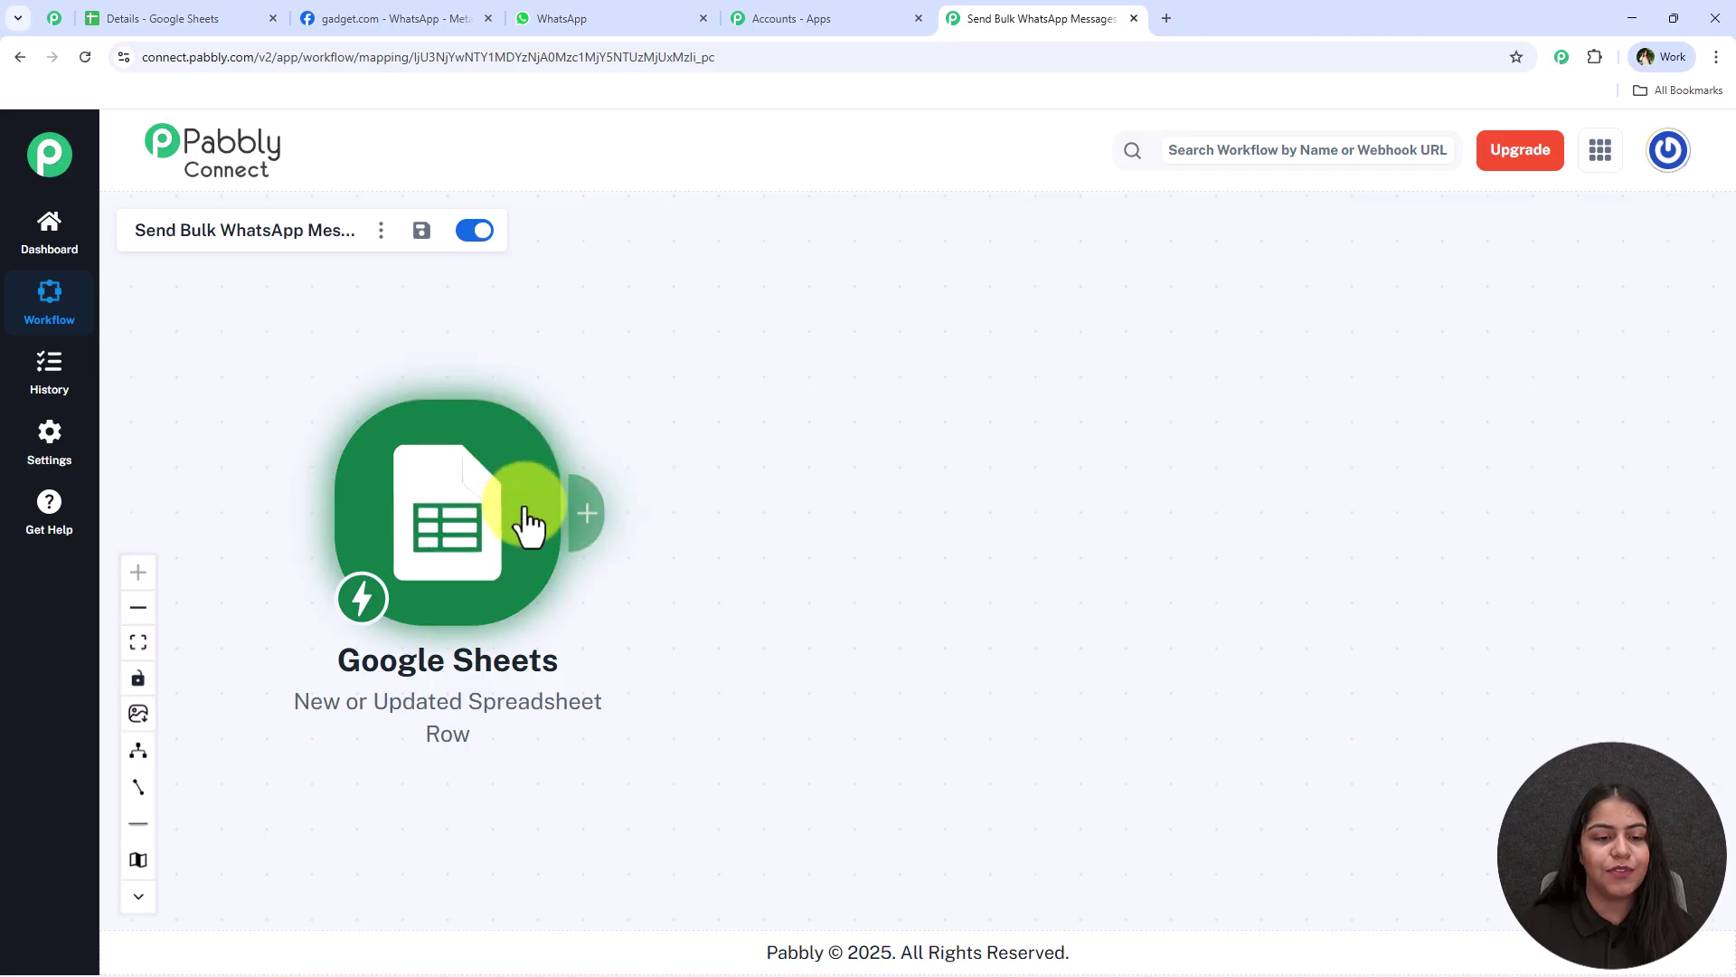
left_click(589, 533)
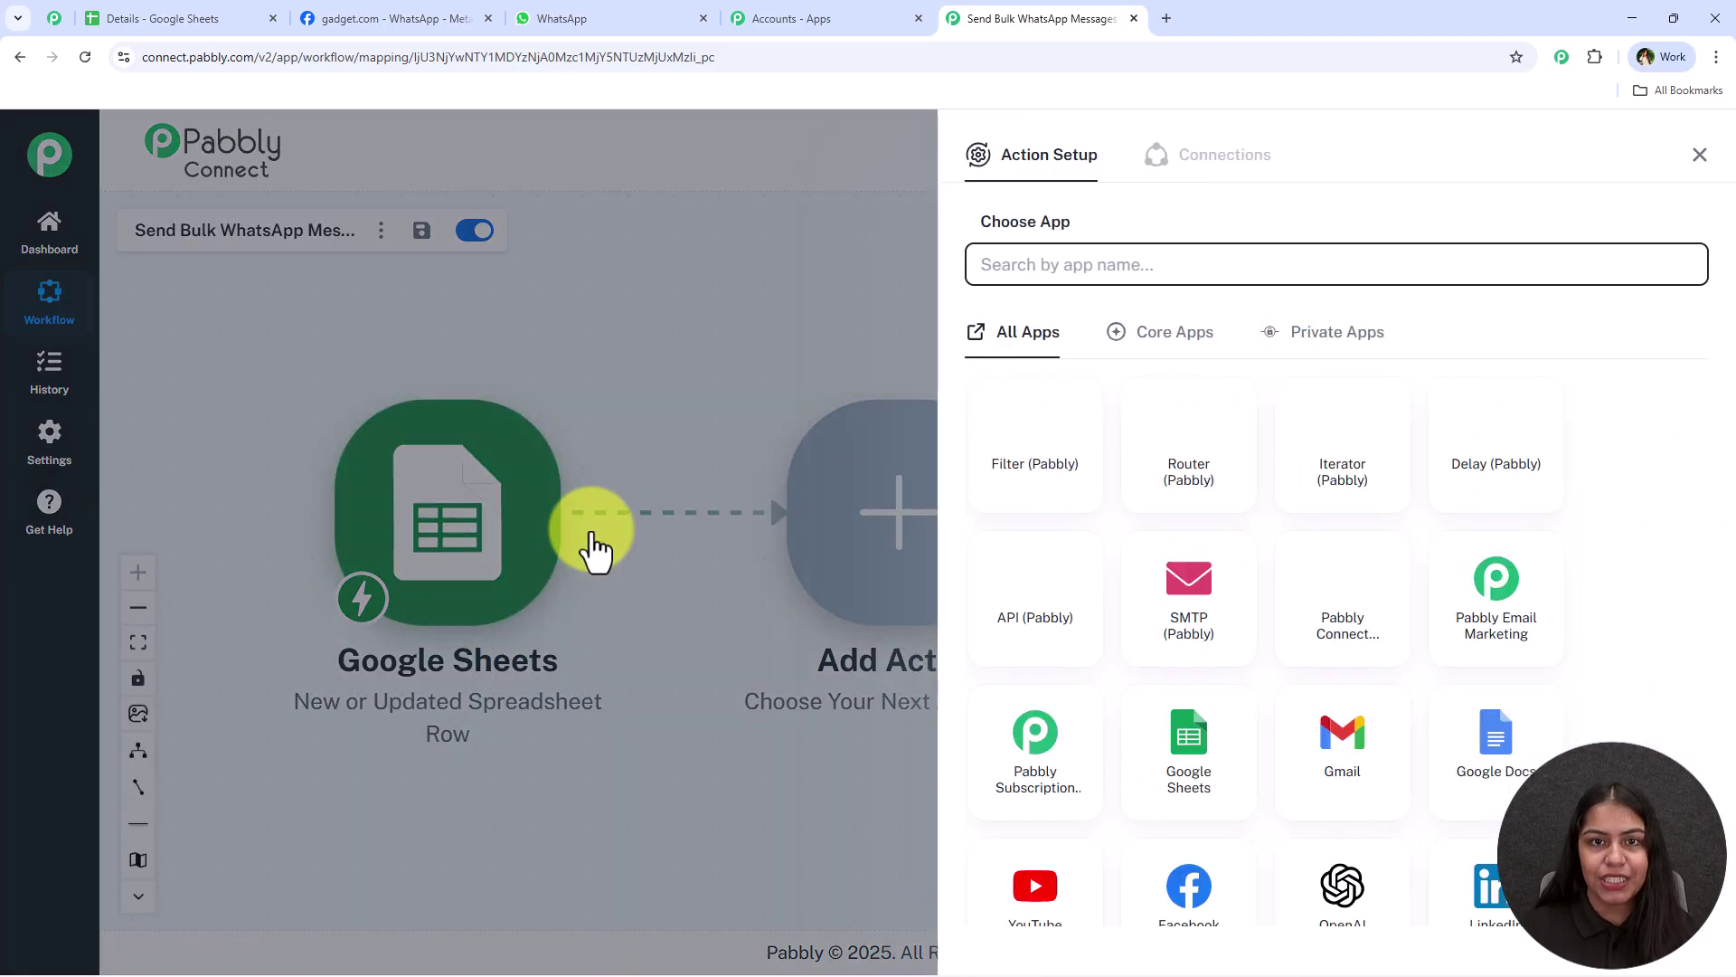
type("Whats")
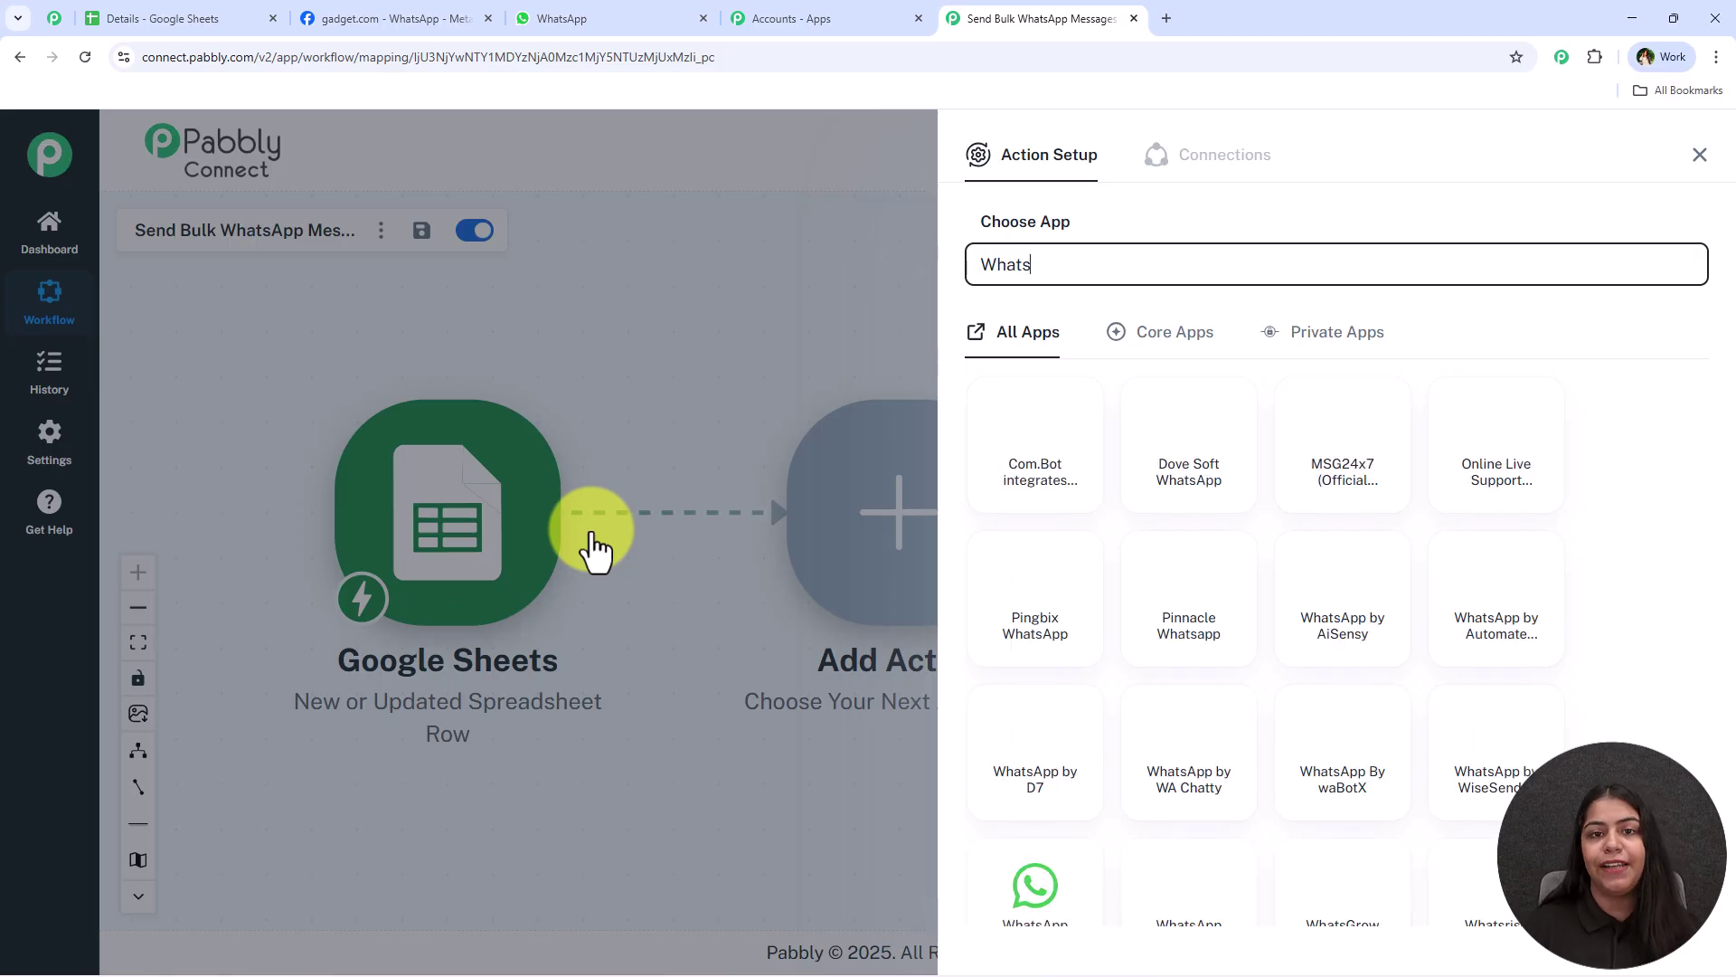
left_click(574, 18)
scroll(991, 632, "up", 10)
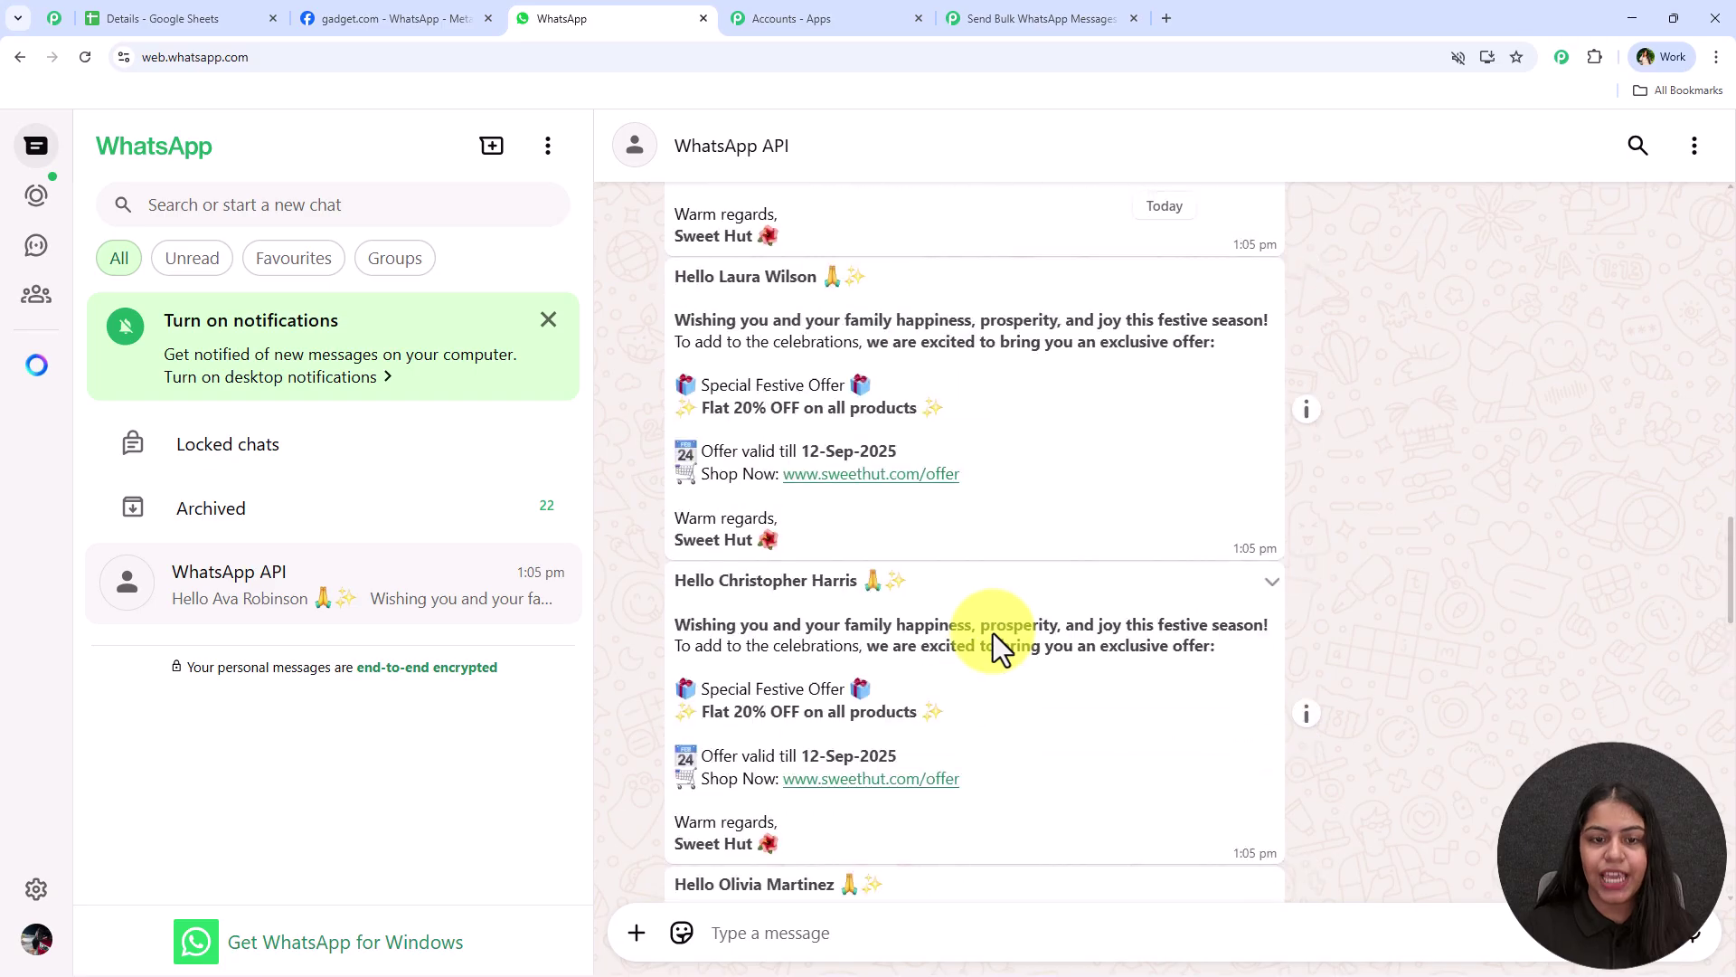
scroll(992, 613, "down", 10)
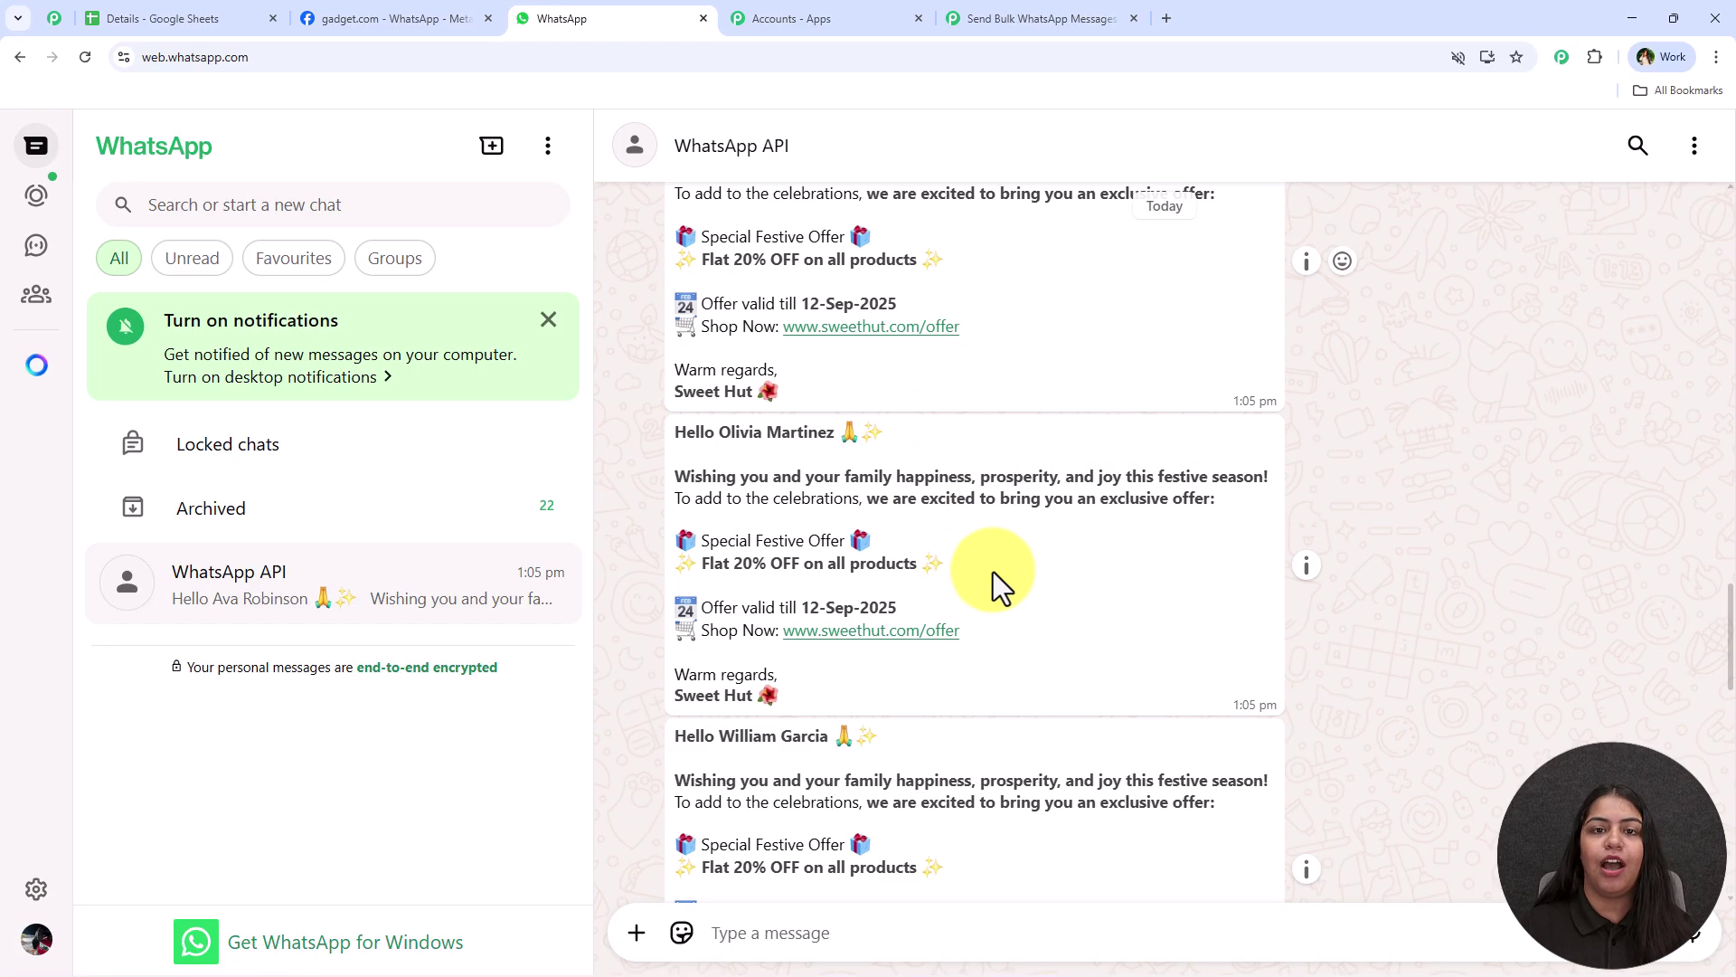
left_click(1069, 17)
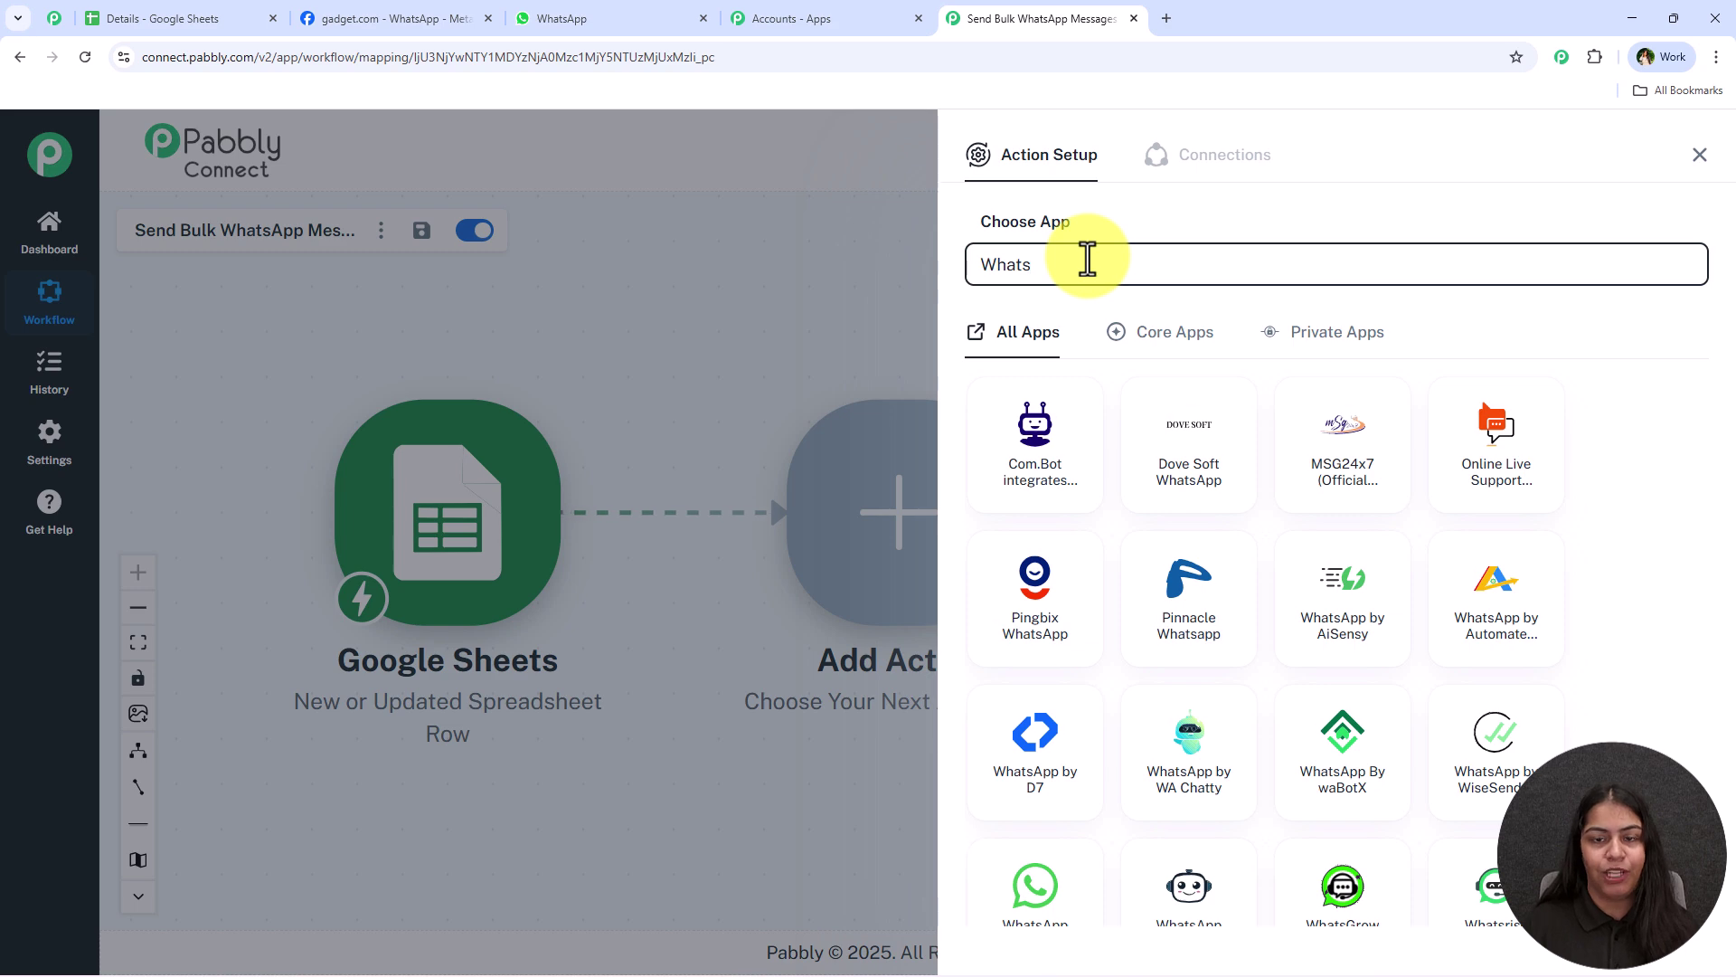
Choose WhatsApp Cloud API with the Send Template Message (New) event and start connecting
type("A")
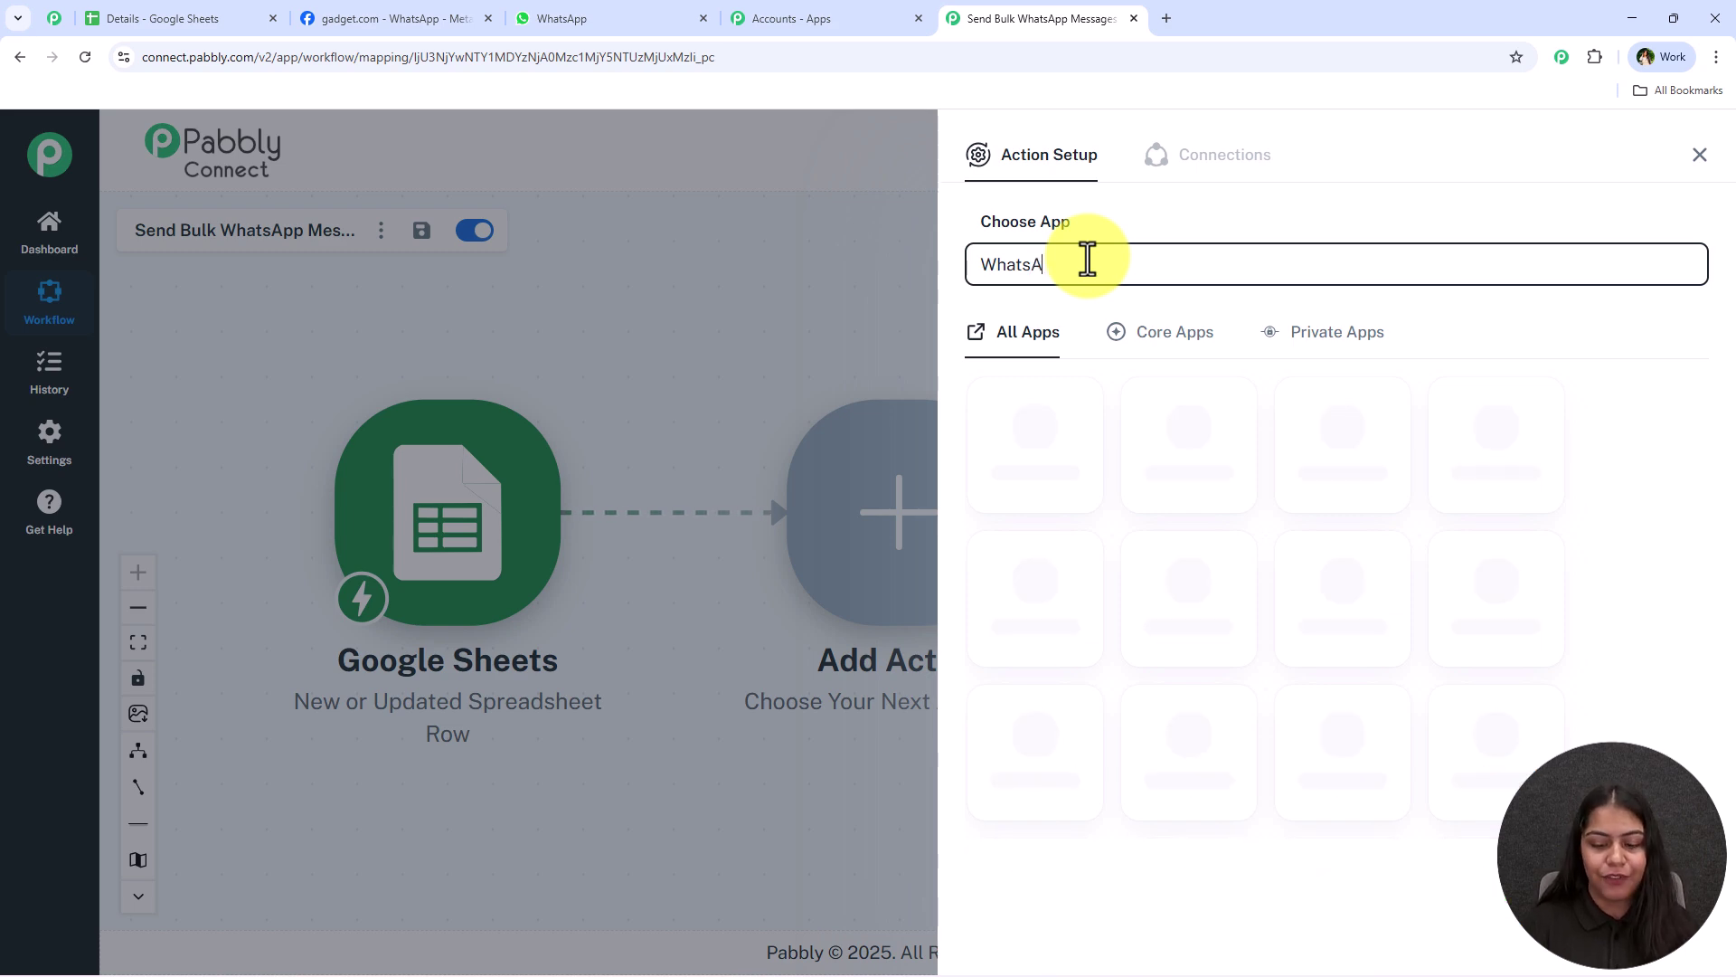
type("pp Cloud")
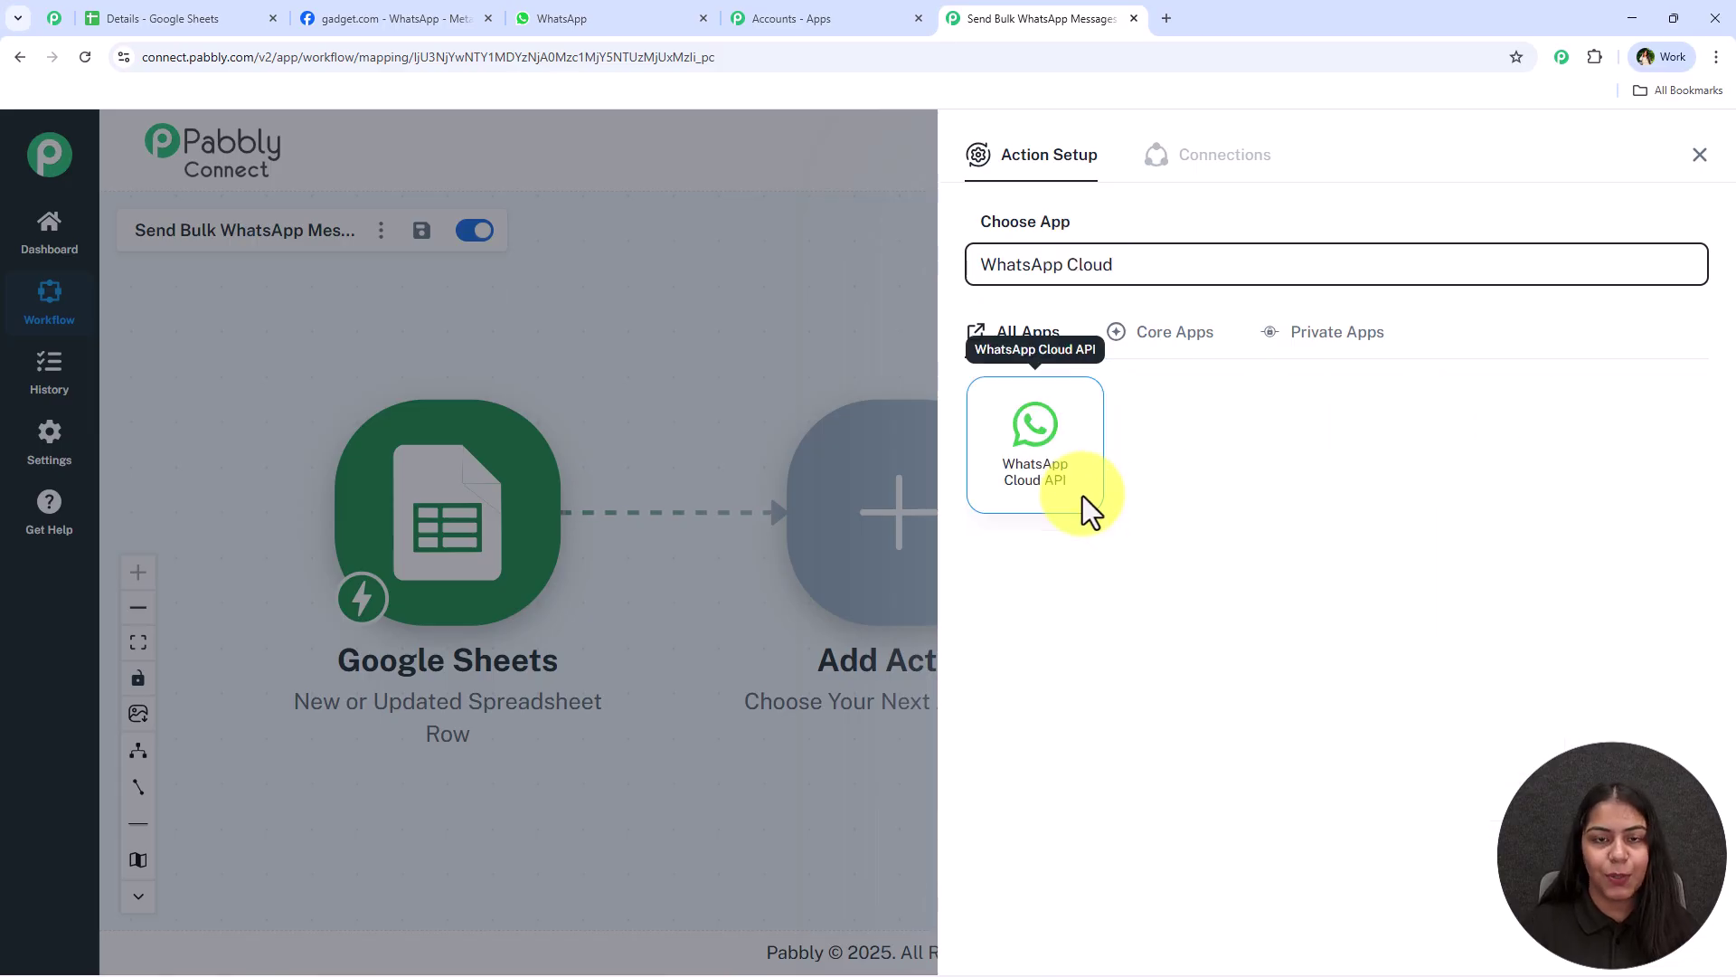
left_click(1085, 511)
left_click(1212, 372)
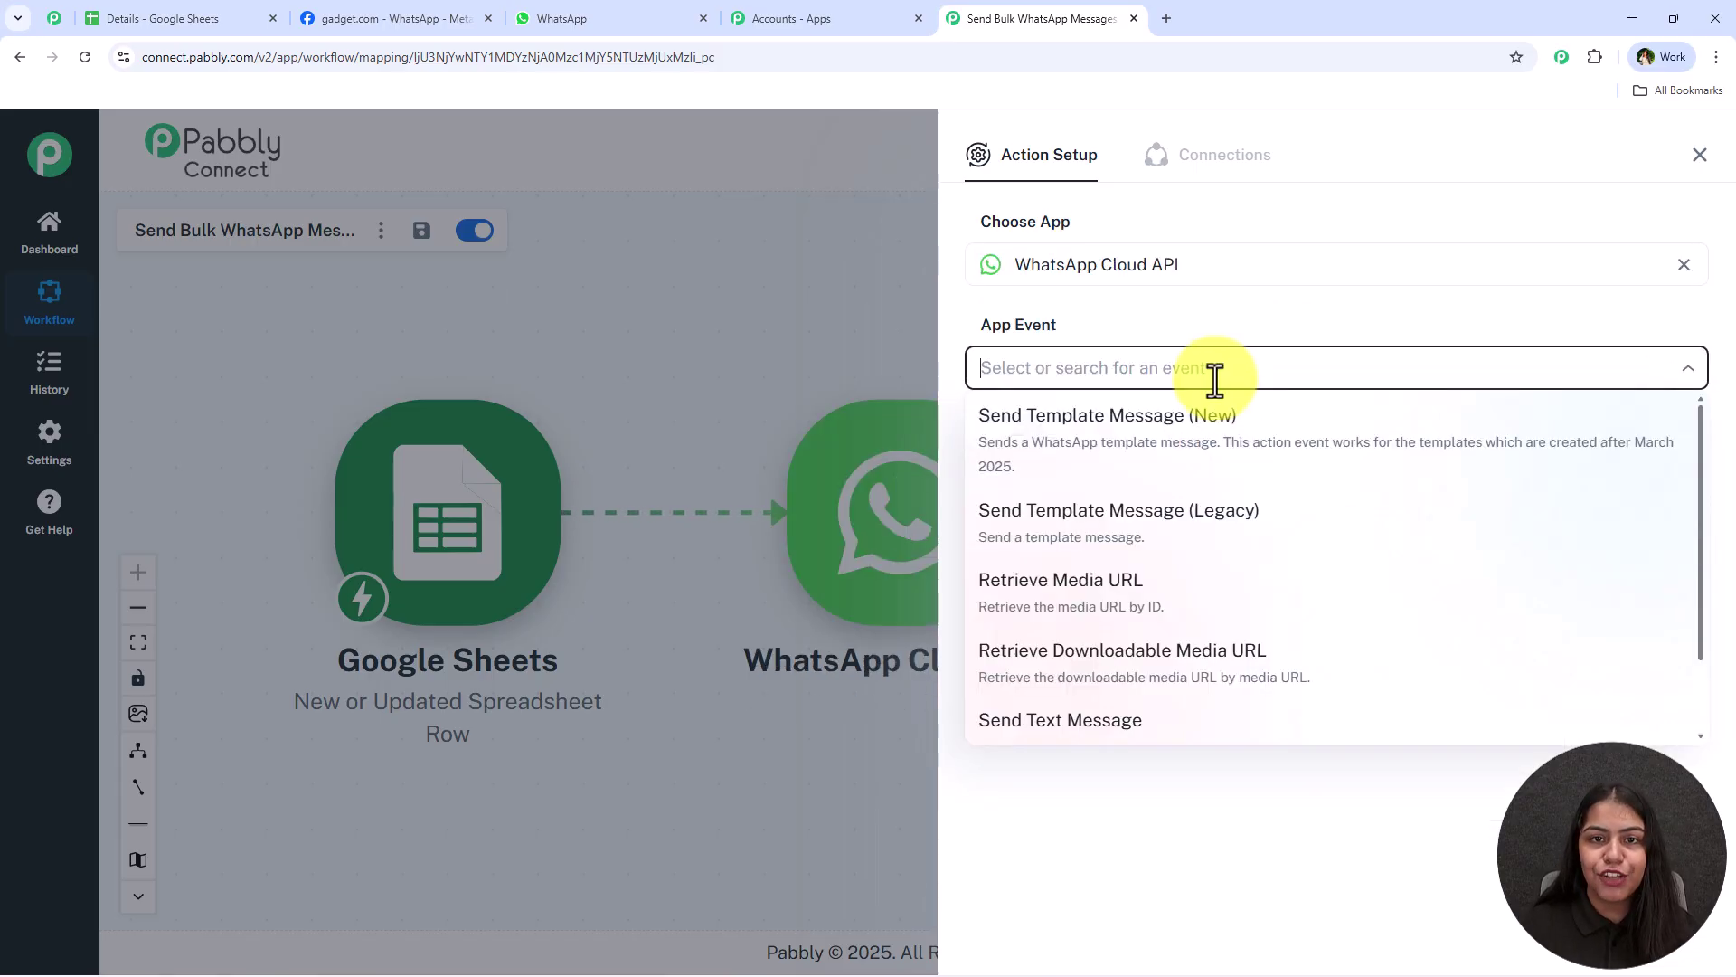
left_click(1462, 456)
left_click(999, 431)
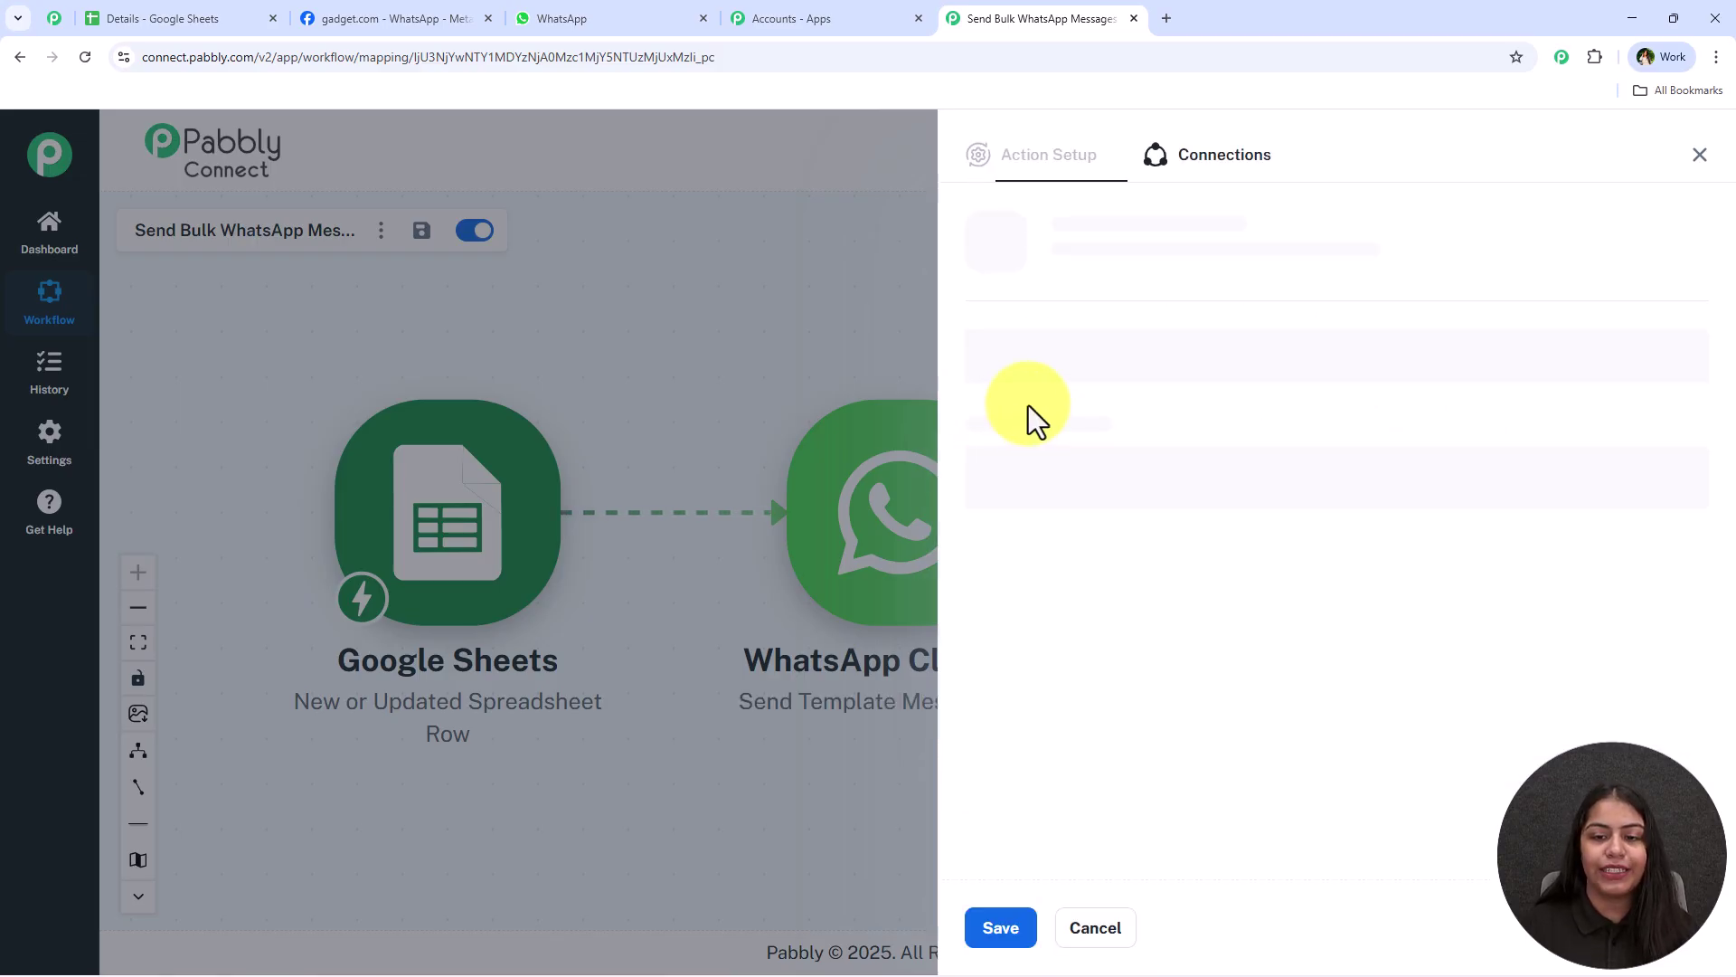
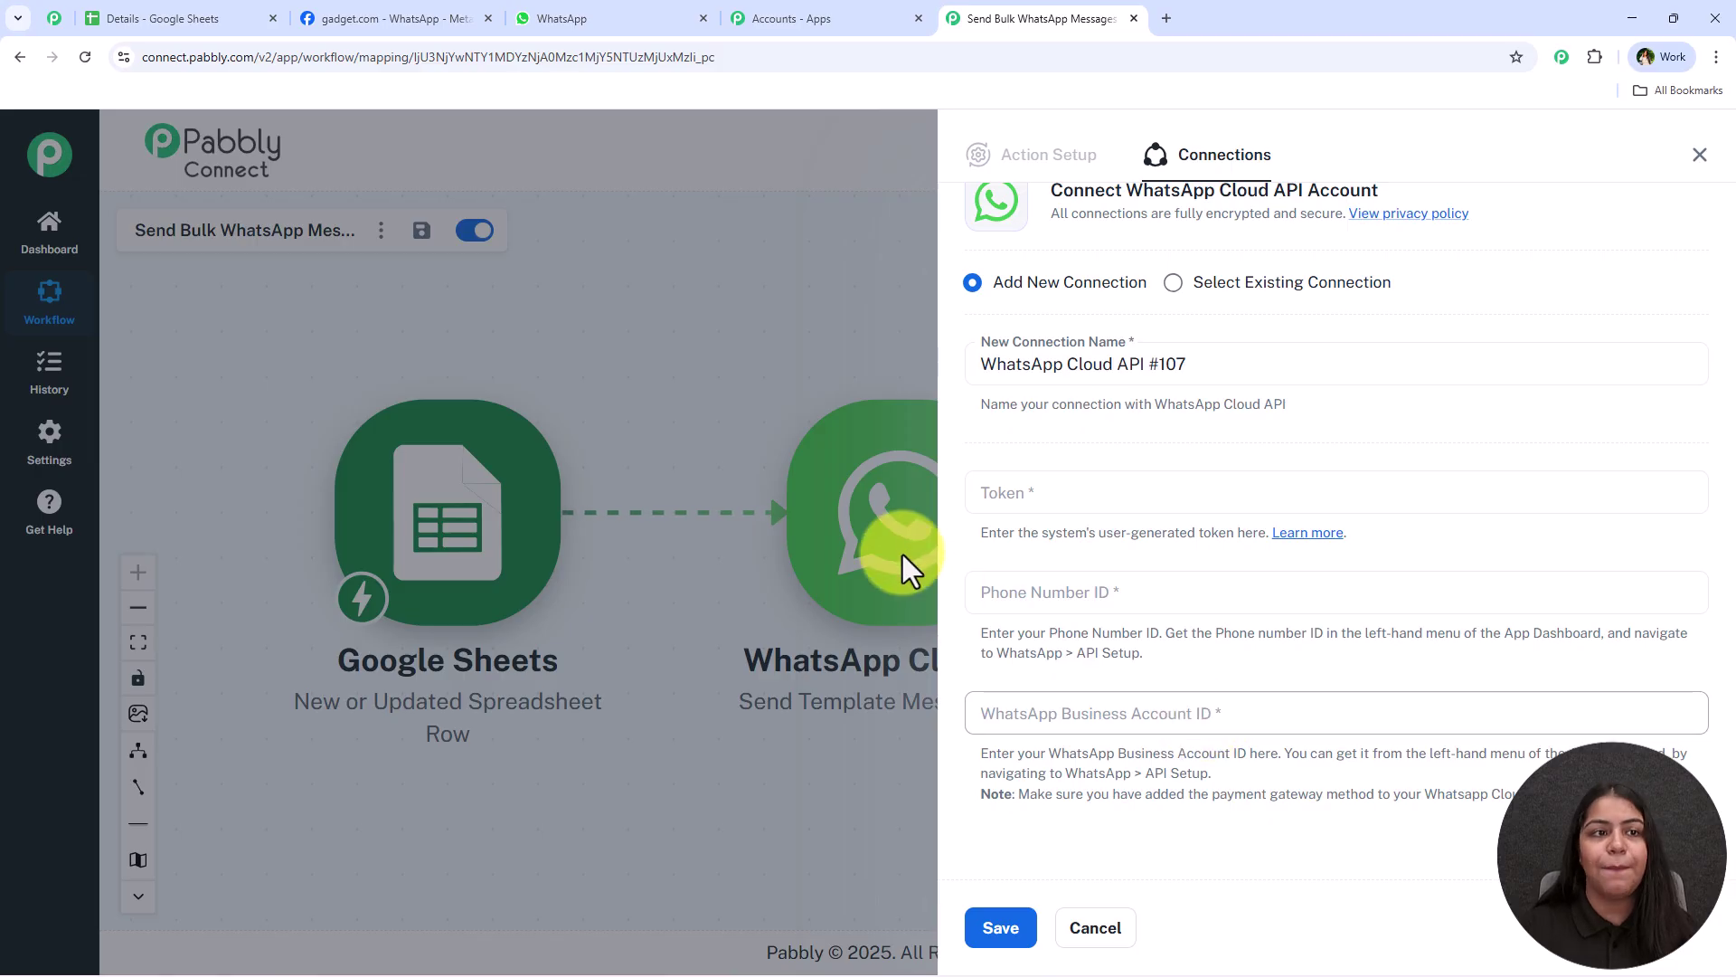
Open the Pabbly forum's WhatsApp Cloud API help thread from the Token field's Learn more link
left_click(380, 18)
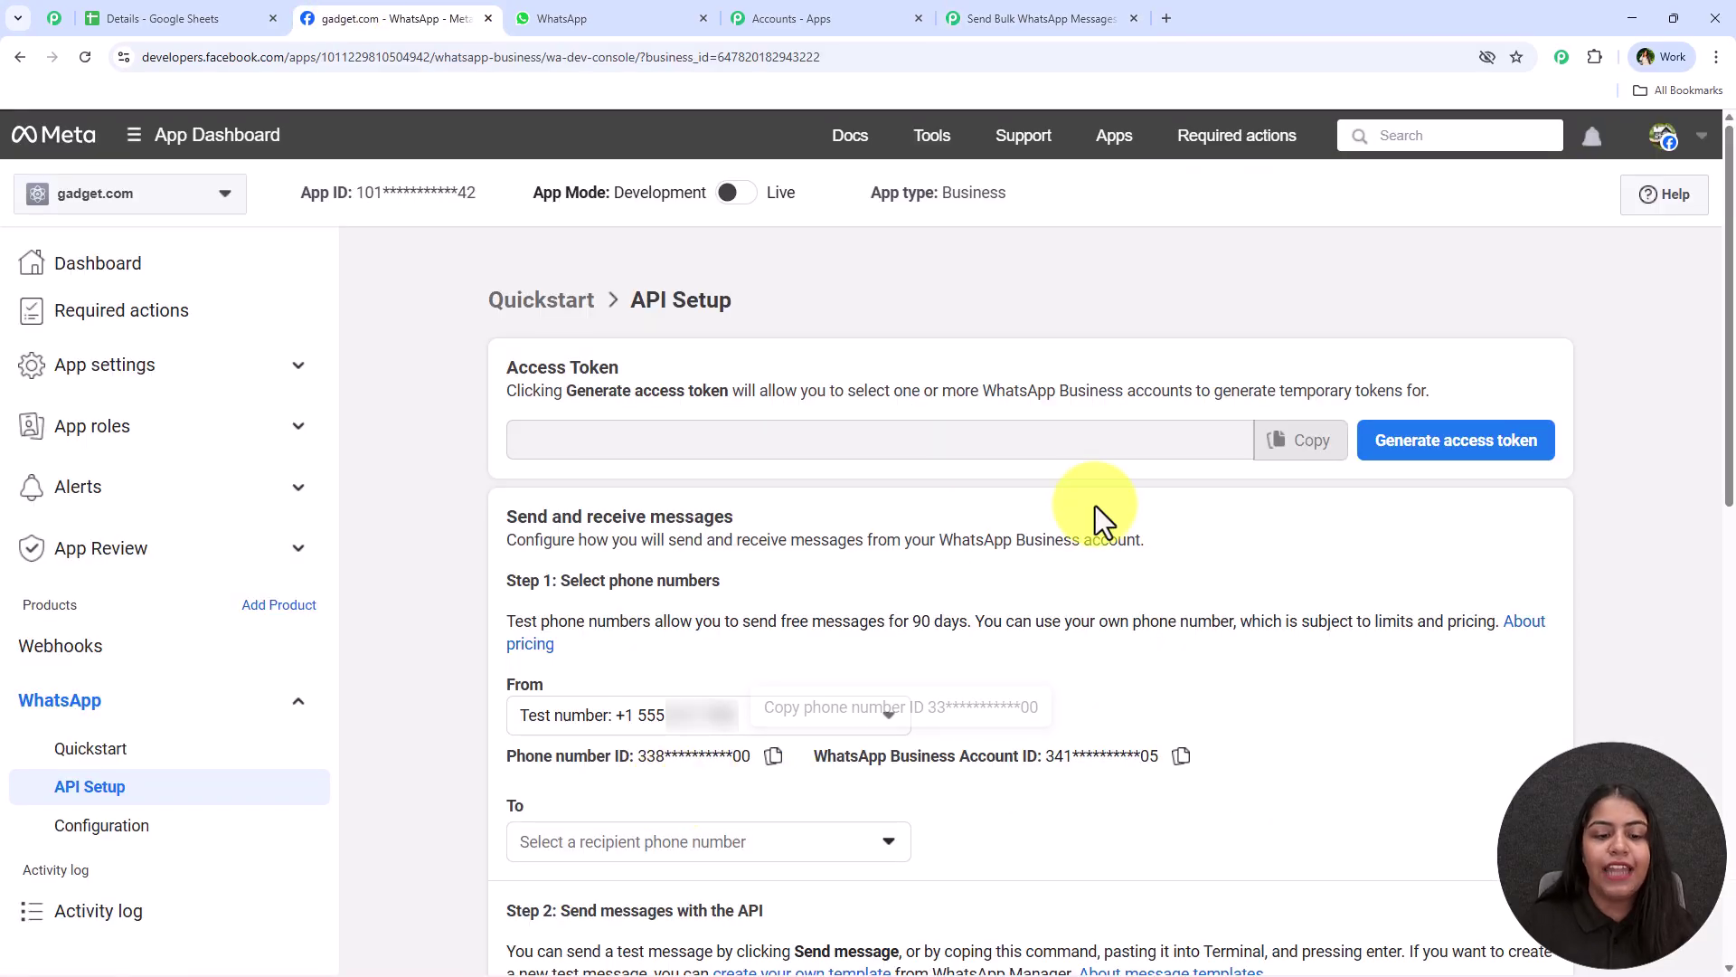
left_click(1076, 16)
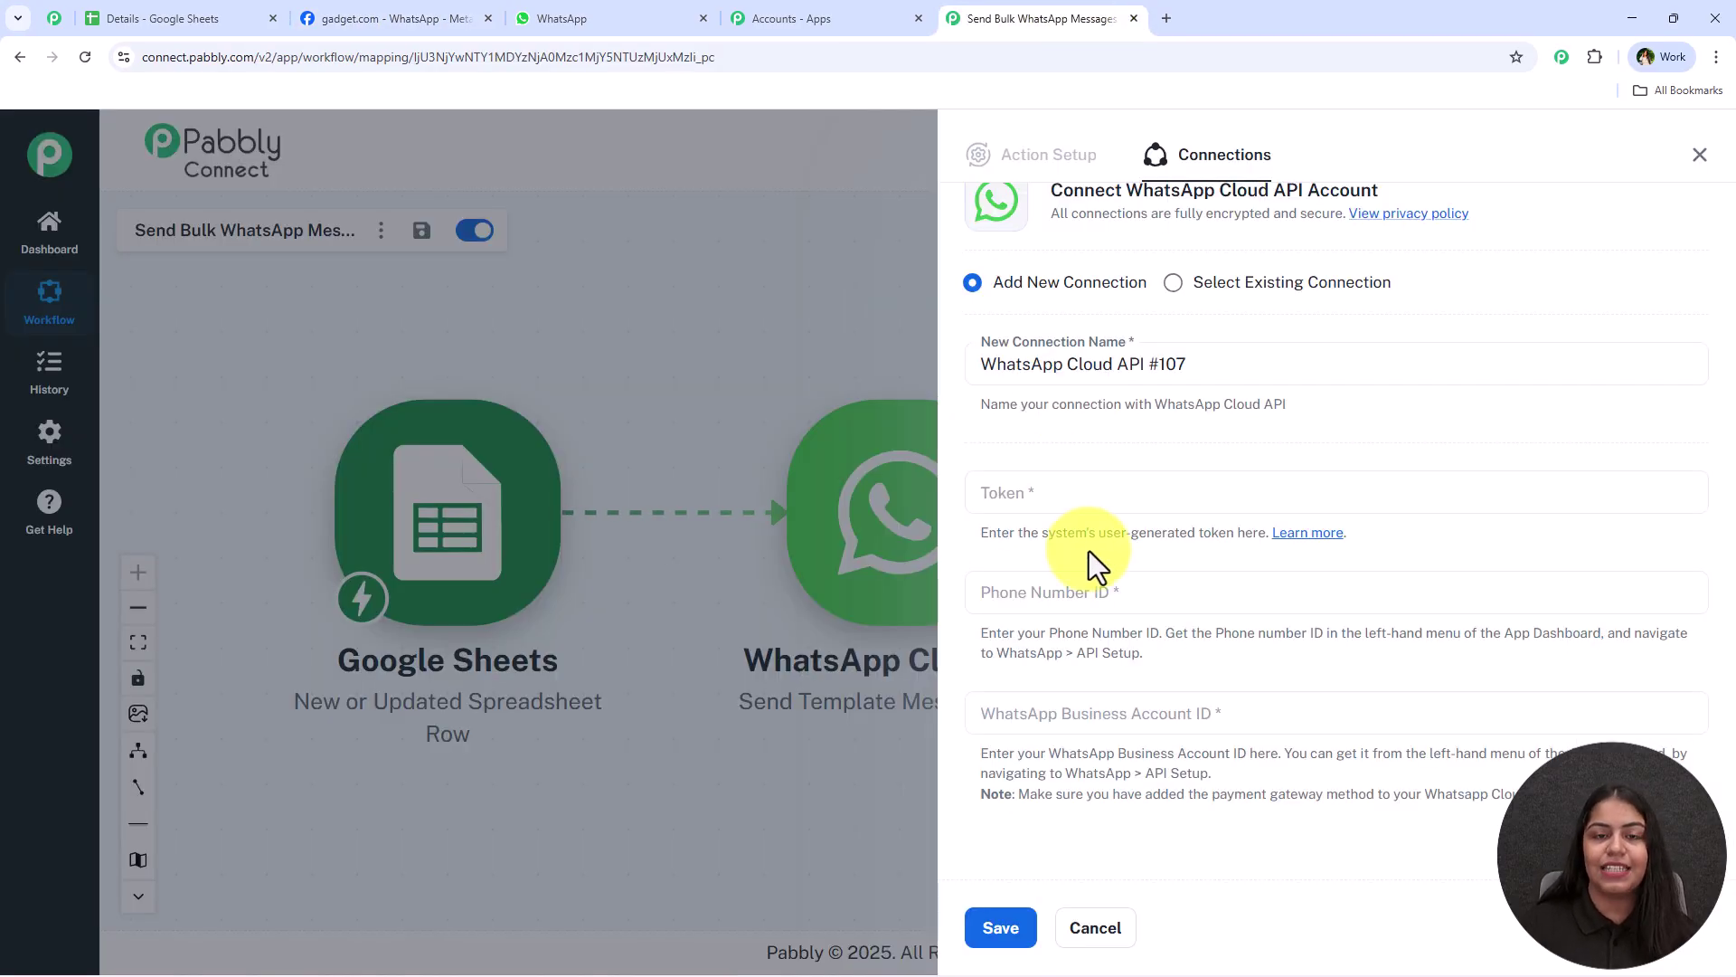
left_click(1307, 535)
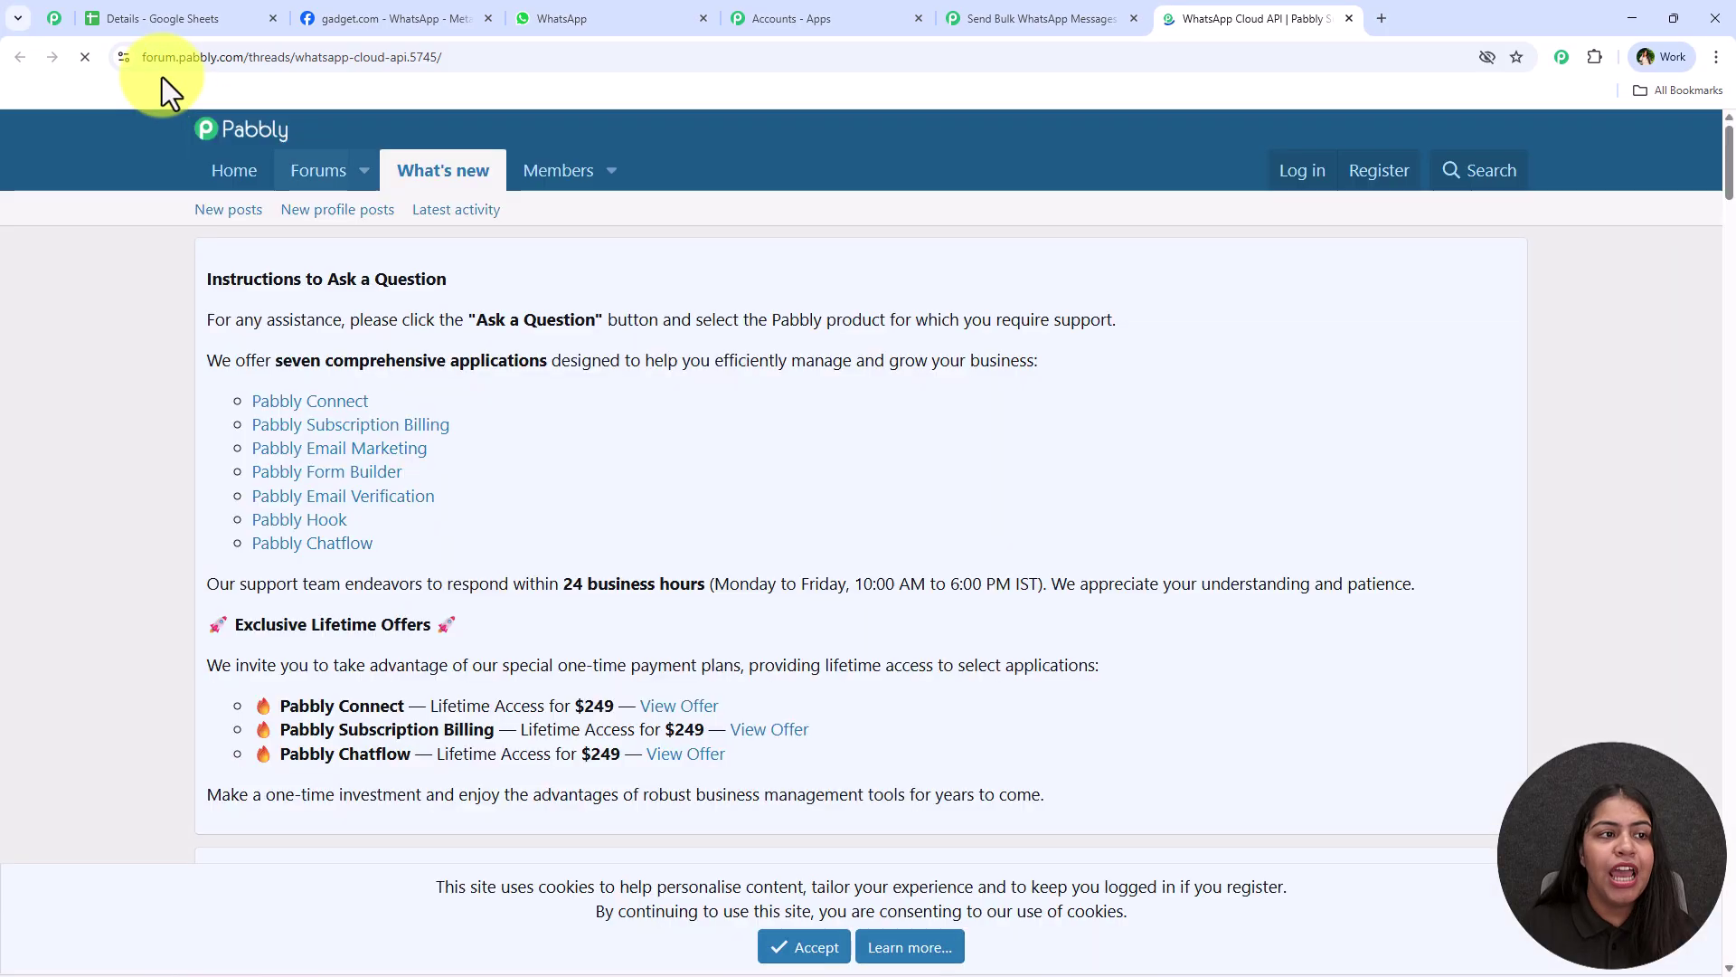
left_click_drag(139, 67, 274, 60)
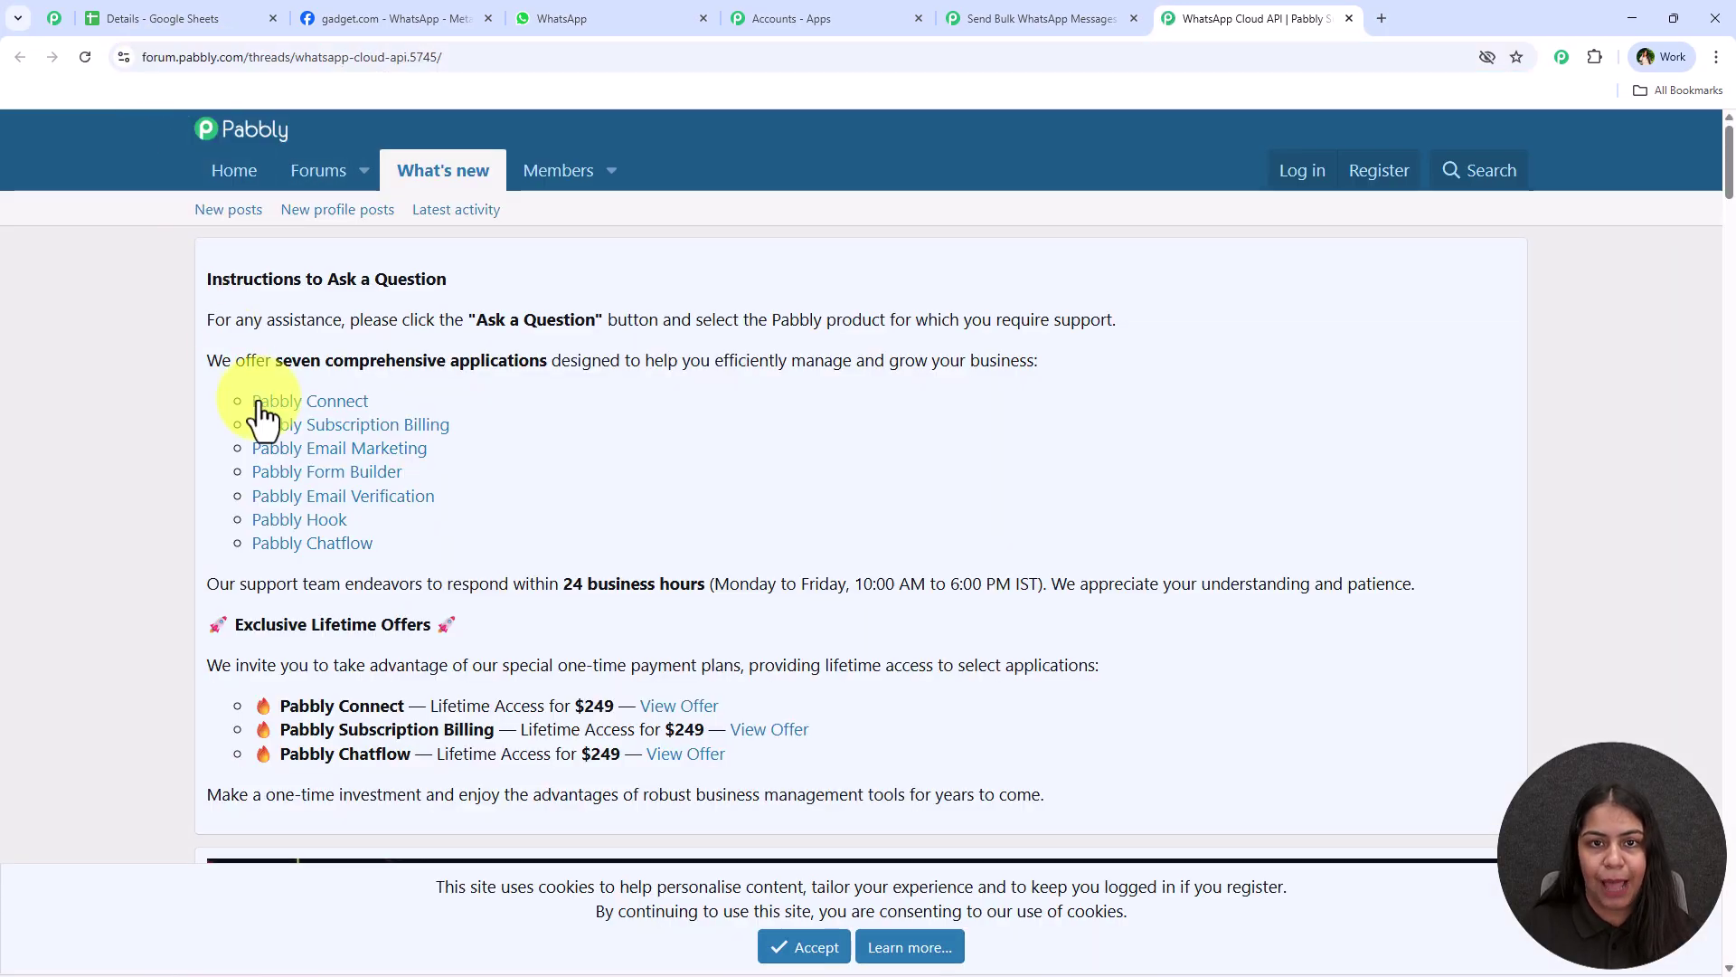
scroll(236, 371, "down", 10)
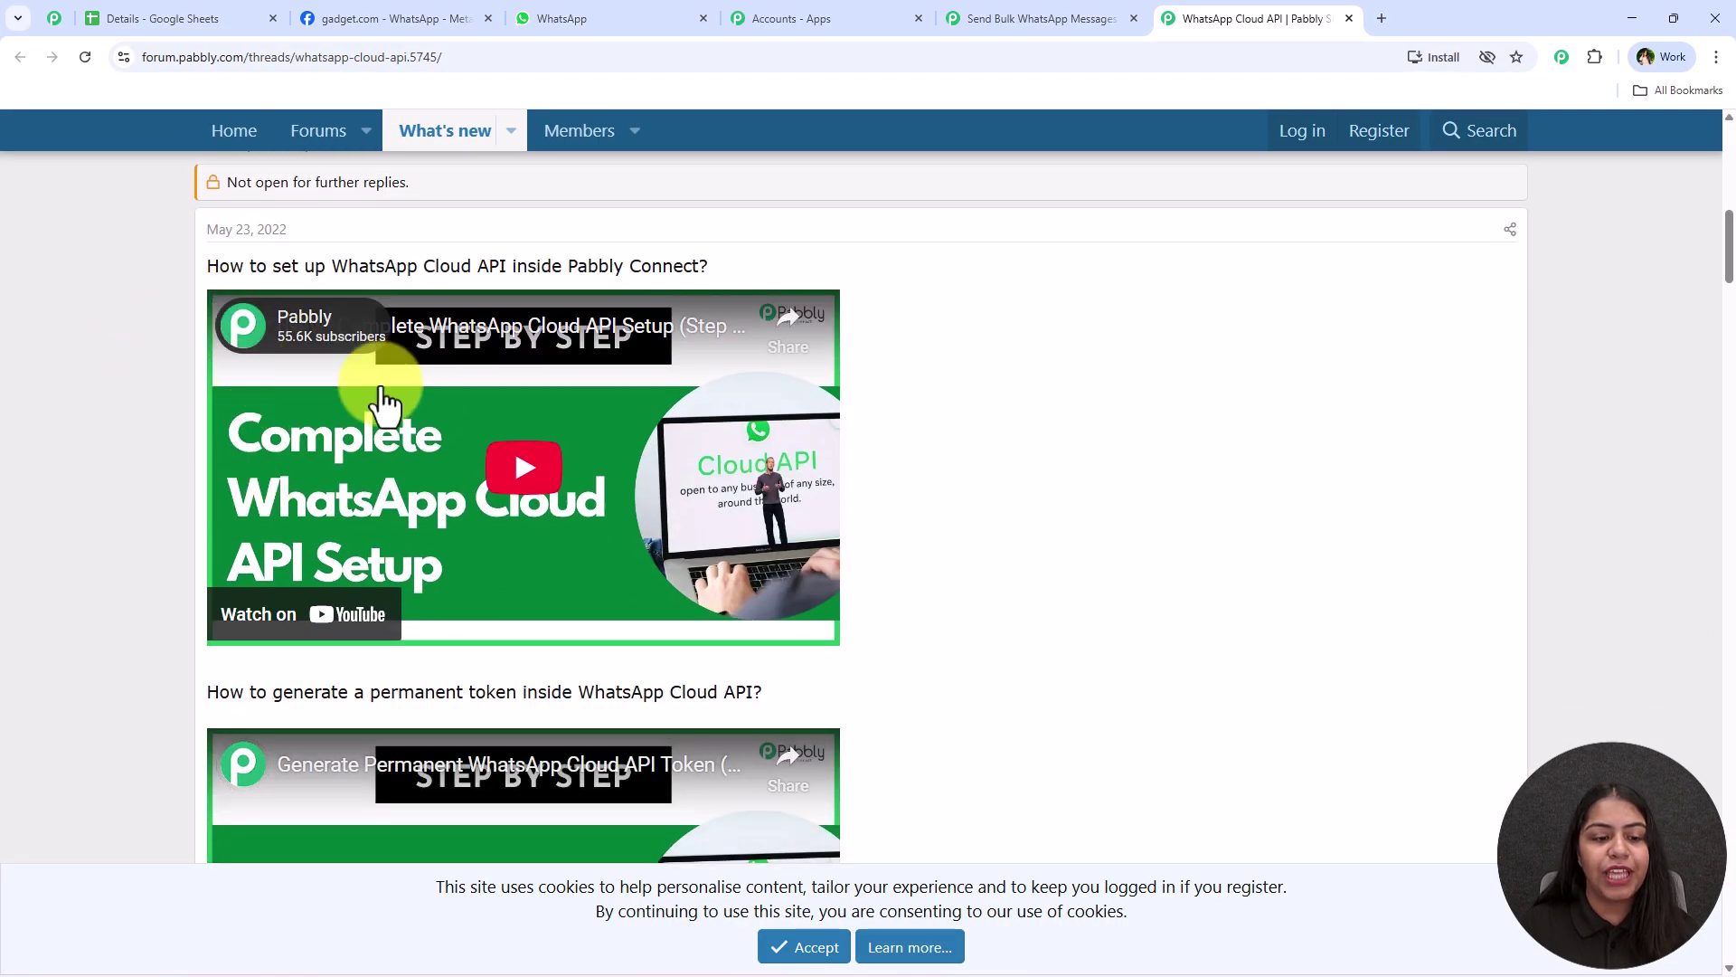
scroll(542, 272, "down", 3)
scroll(633, 588, "up", 4)
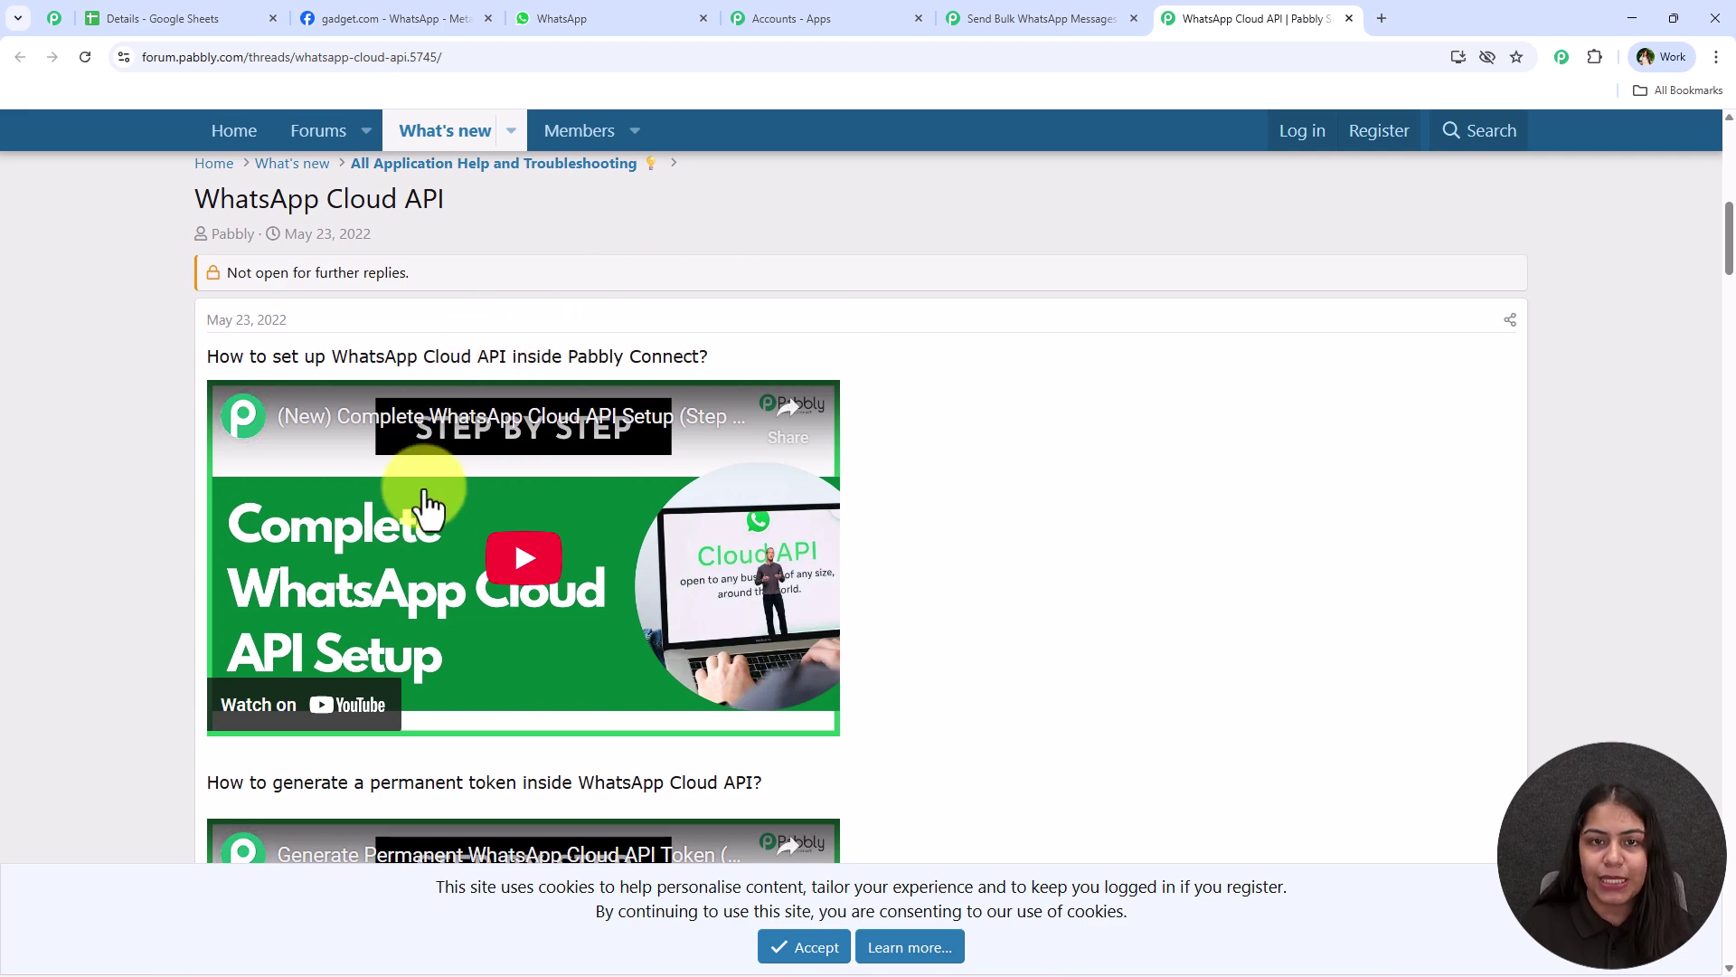
scroll(822, 426, "down", 5)
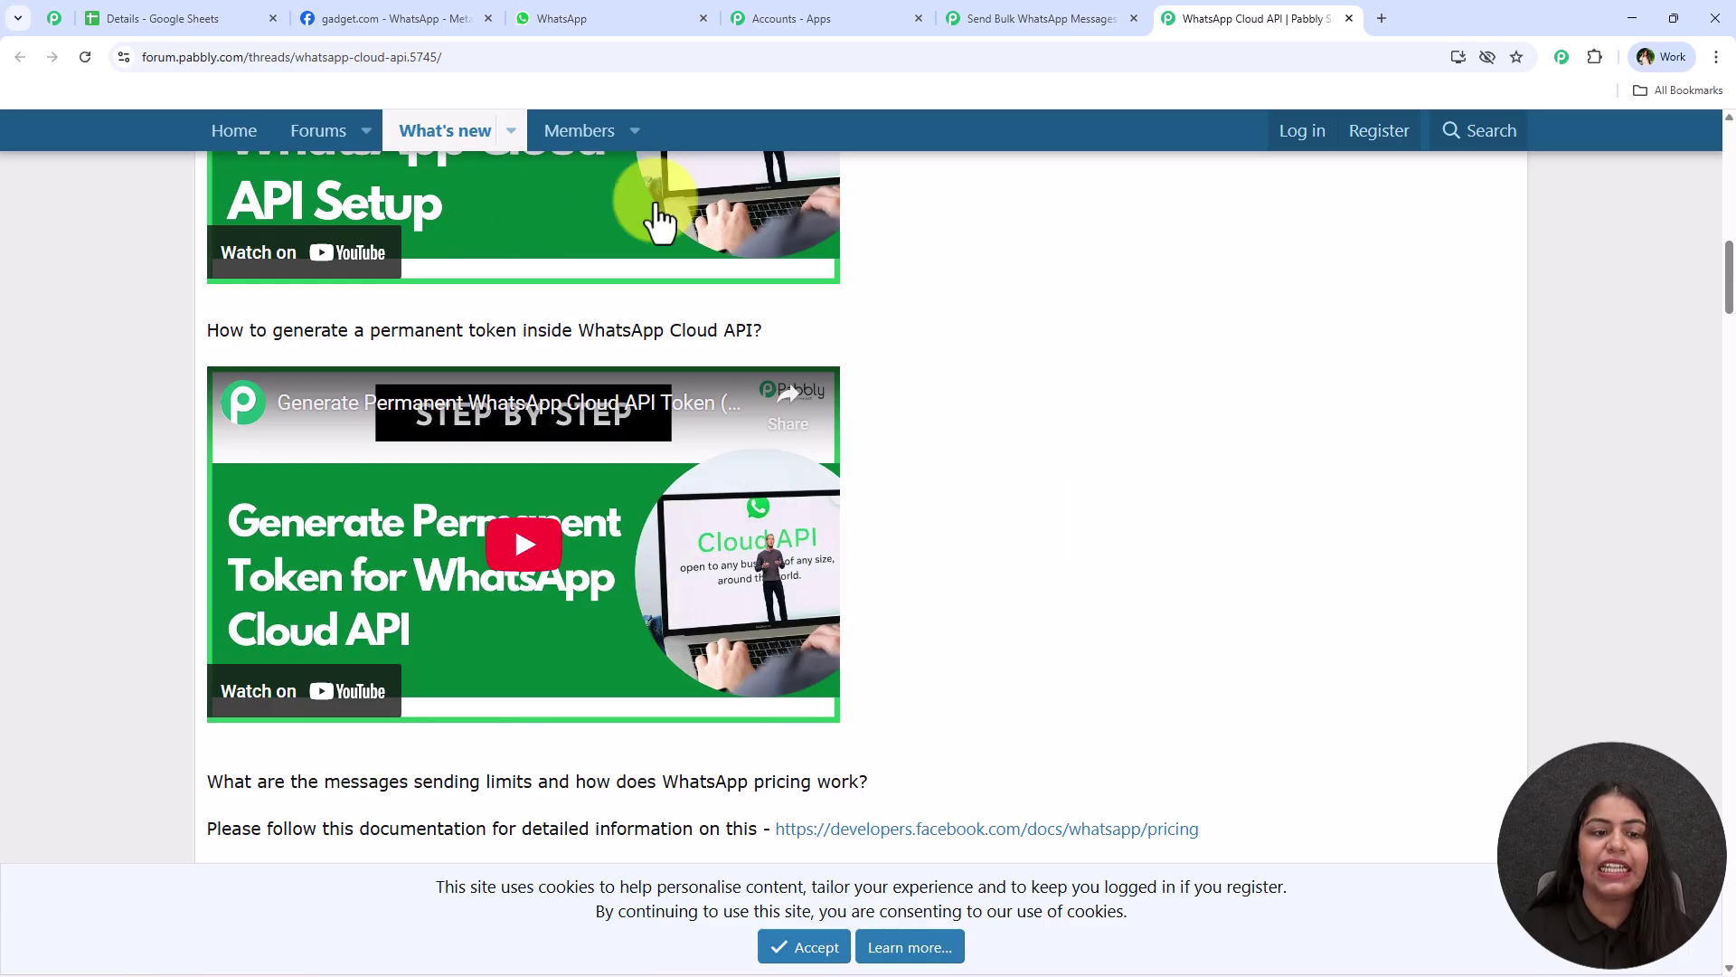
left_click_drag(526, 333, 908, 333)
left_click(909, 332)
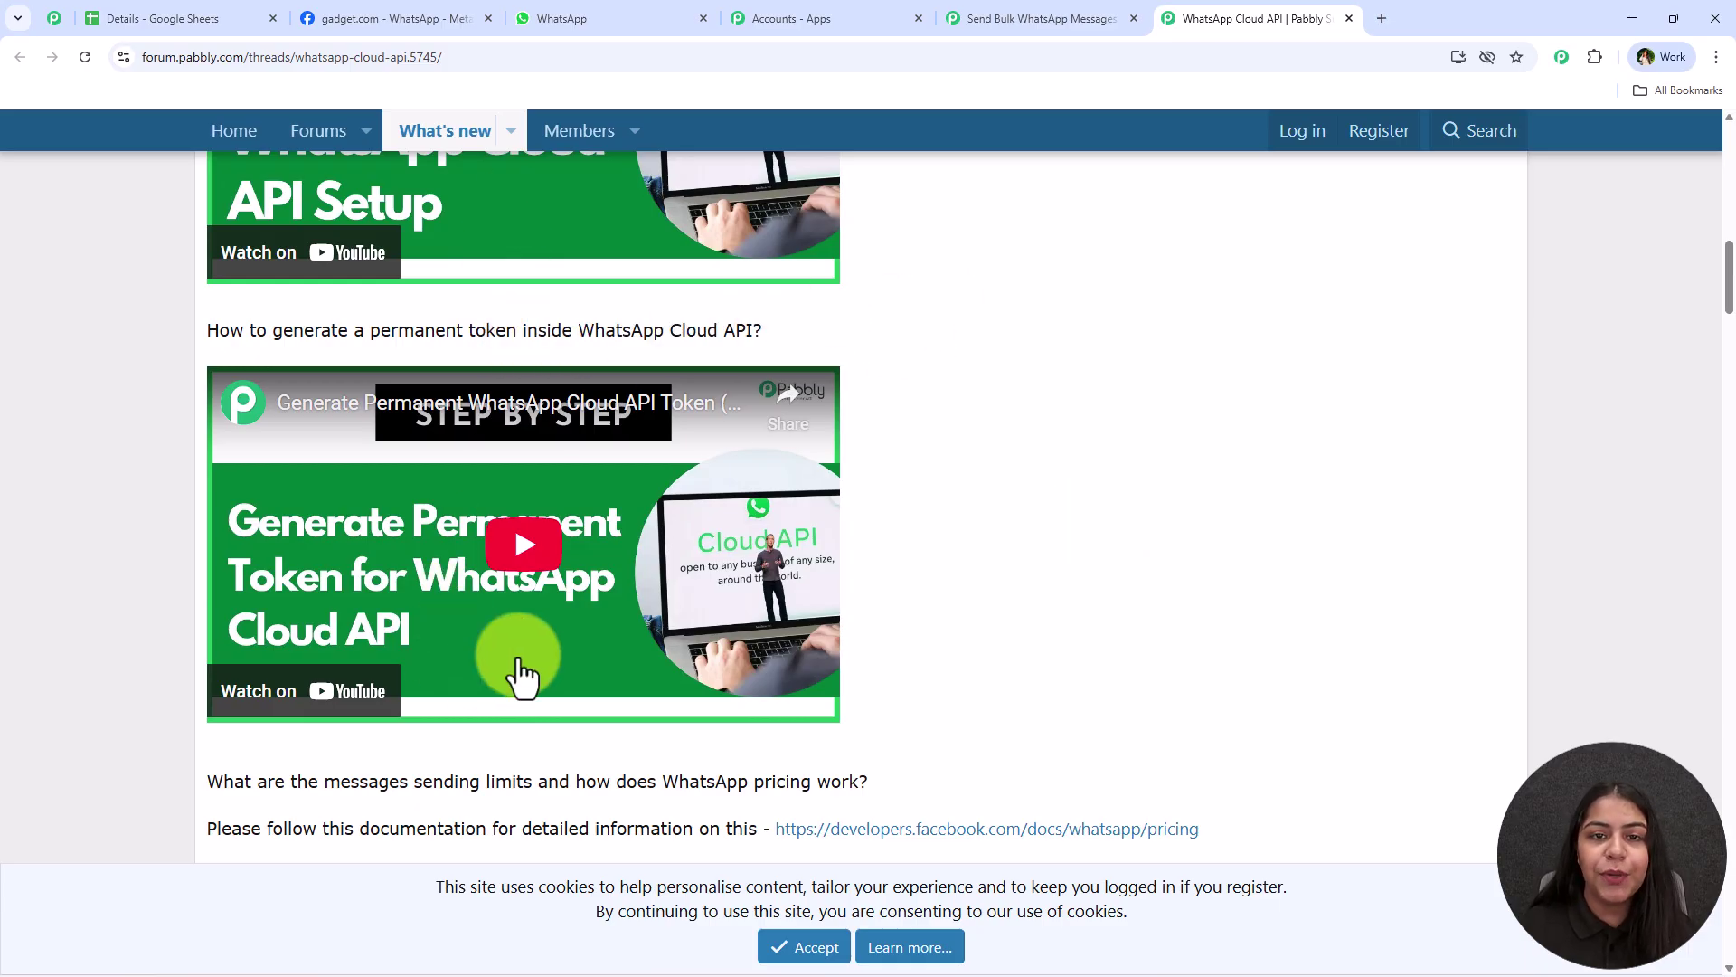
scroll(522, 673, "up", 3)
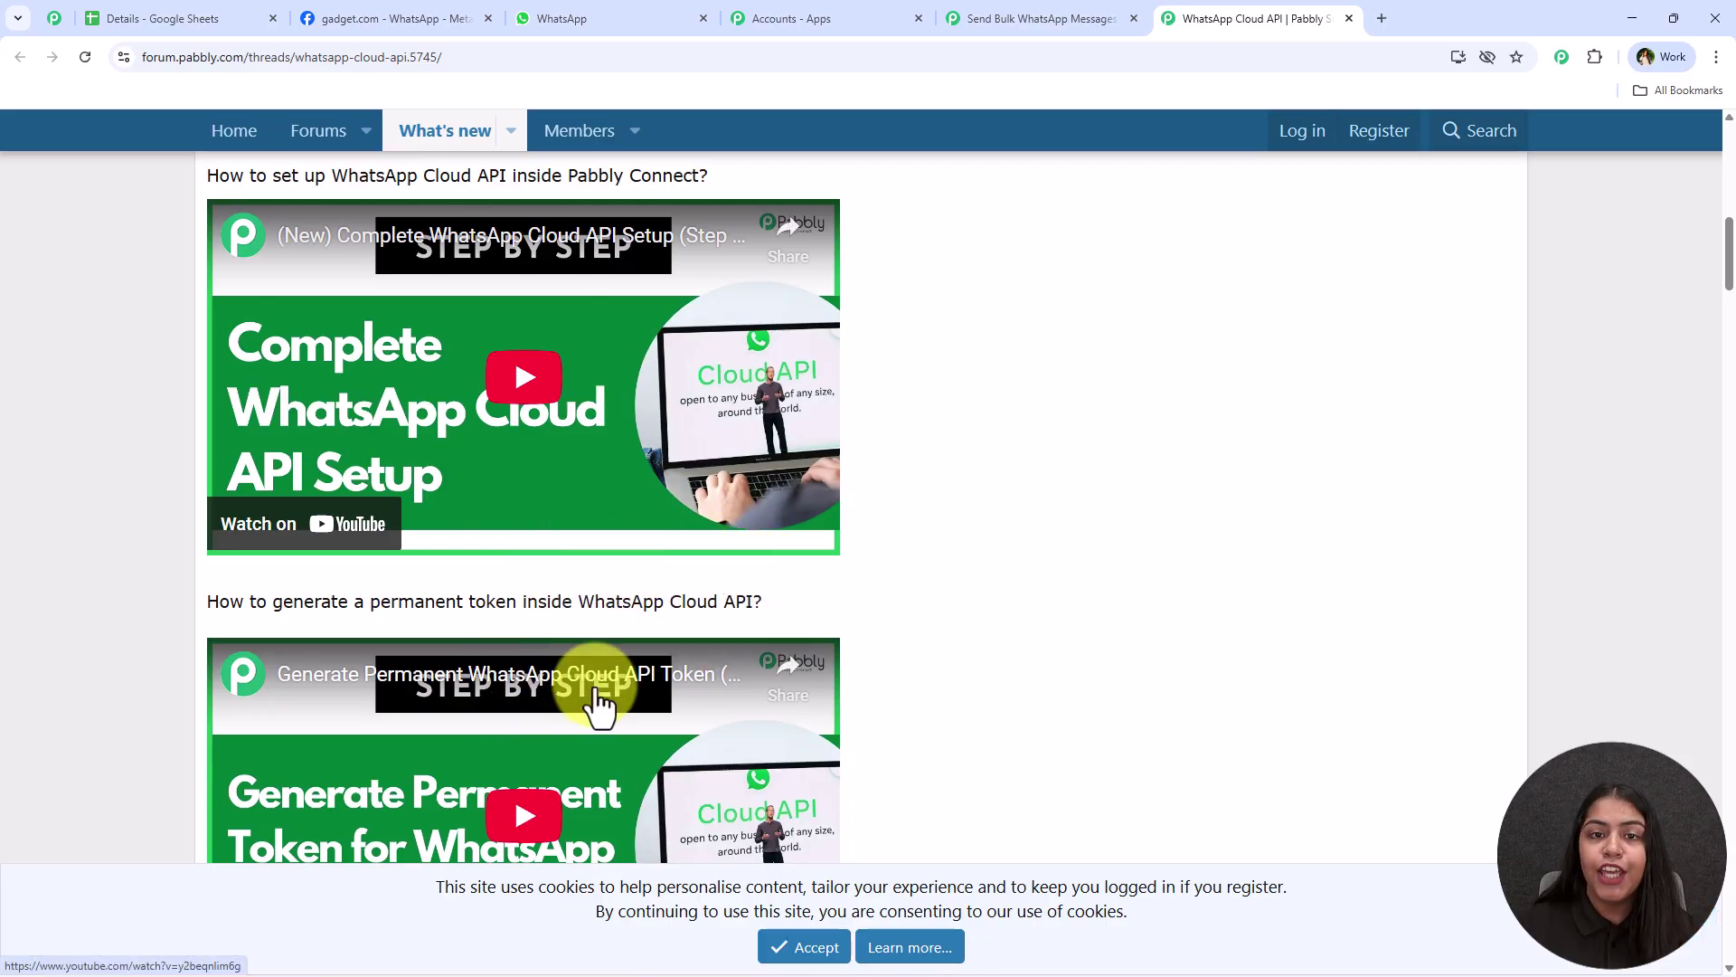
left_click(1054, 7)
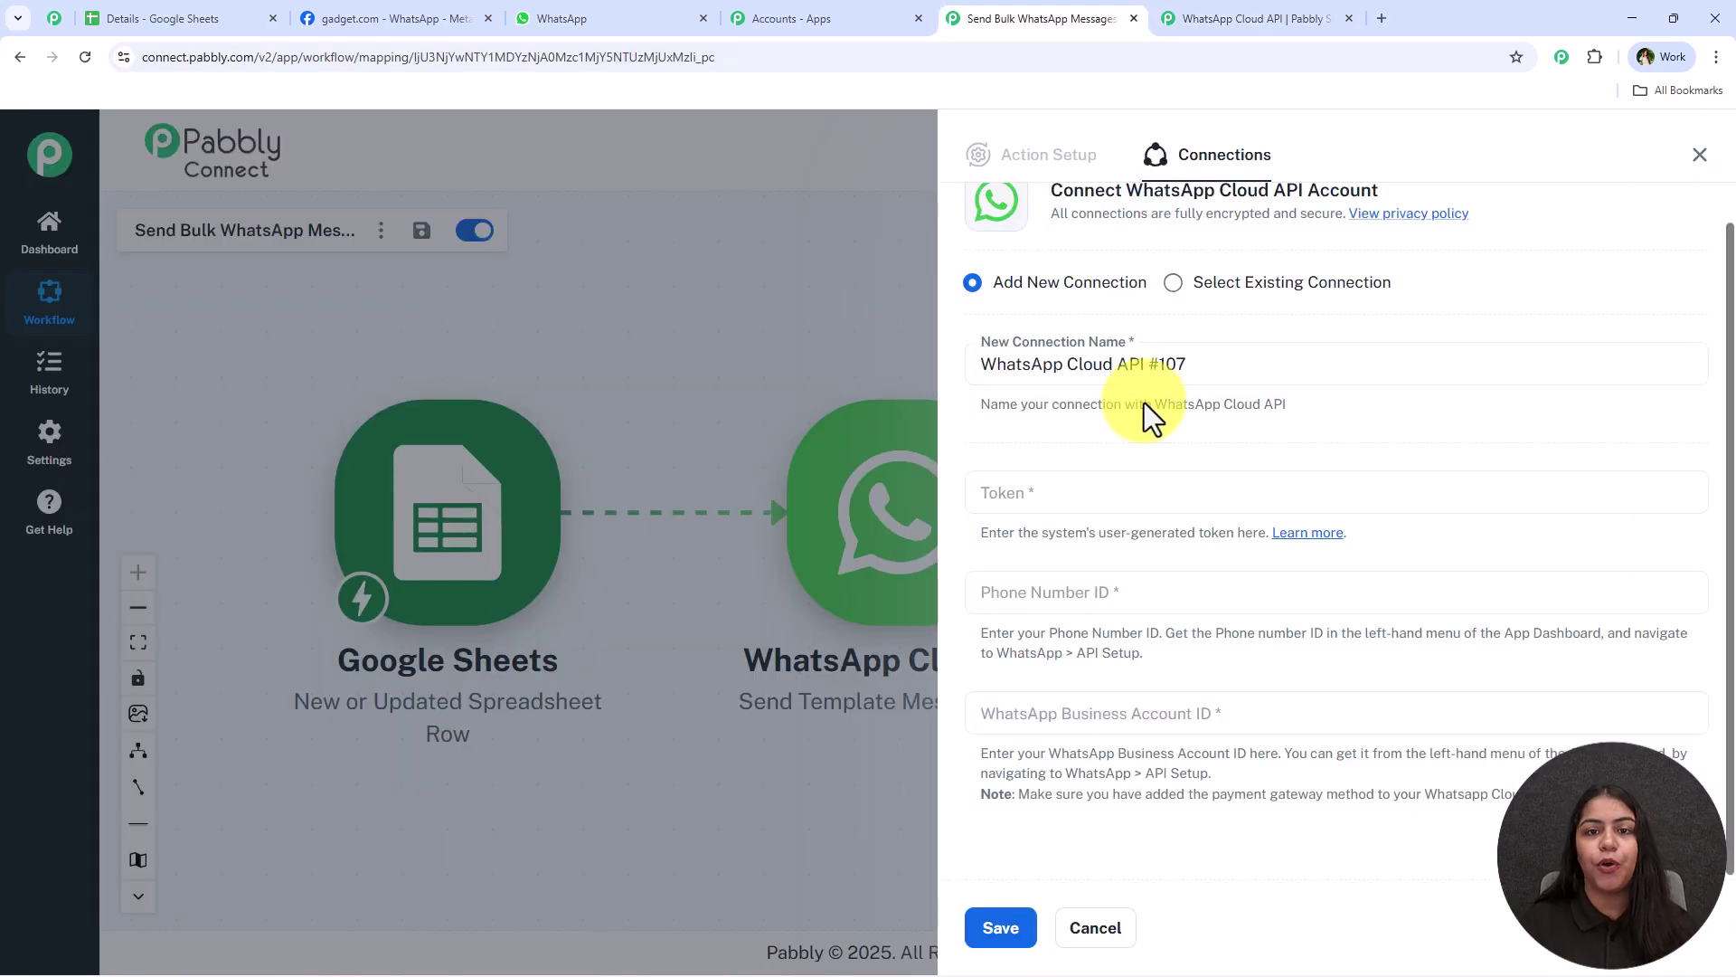
key("ctrl+Tab")
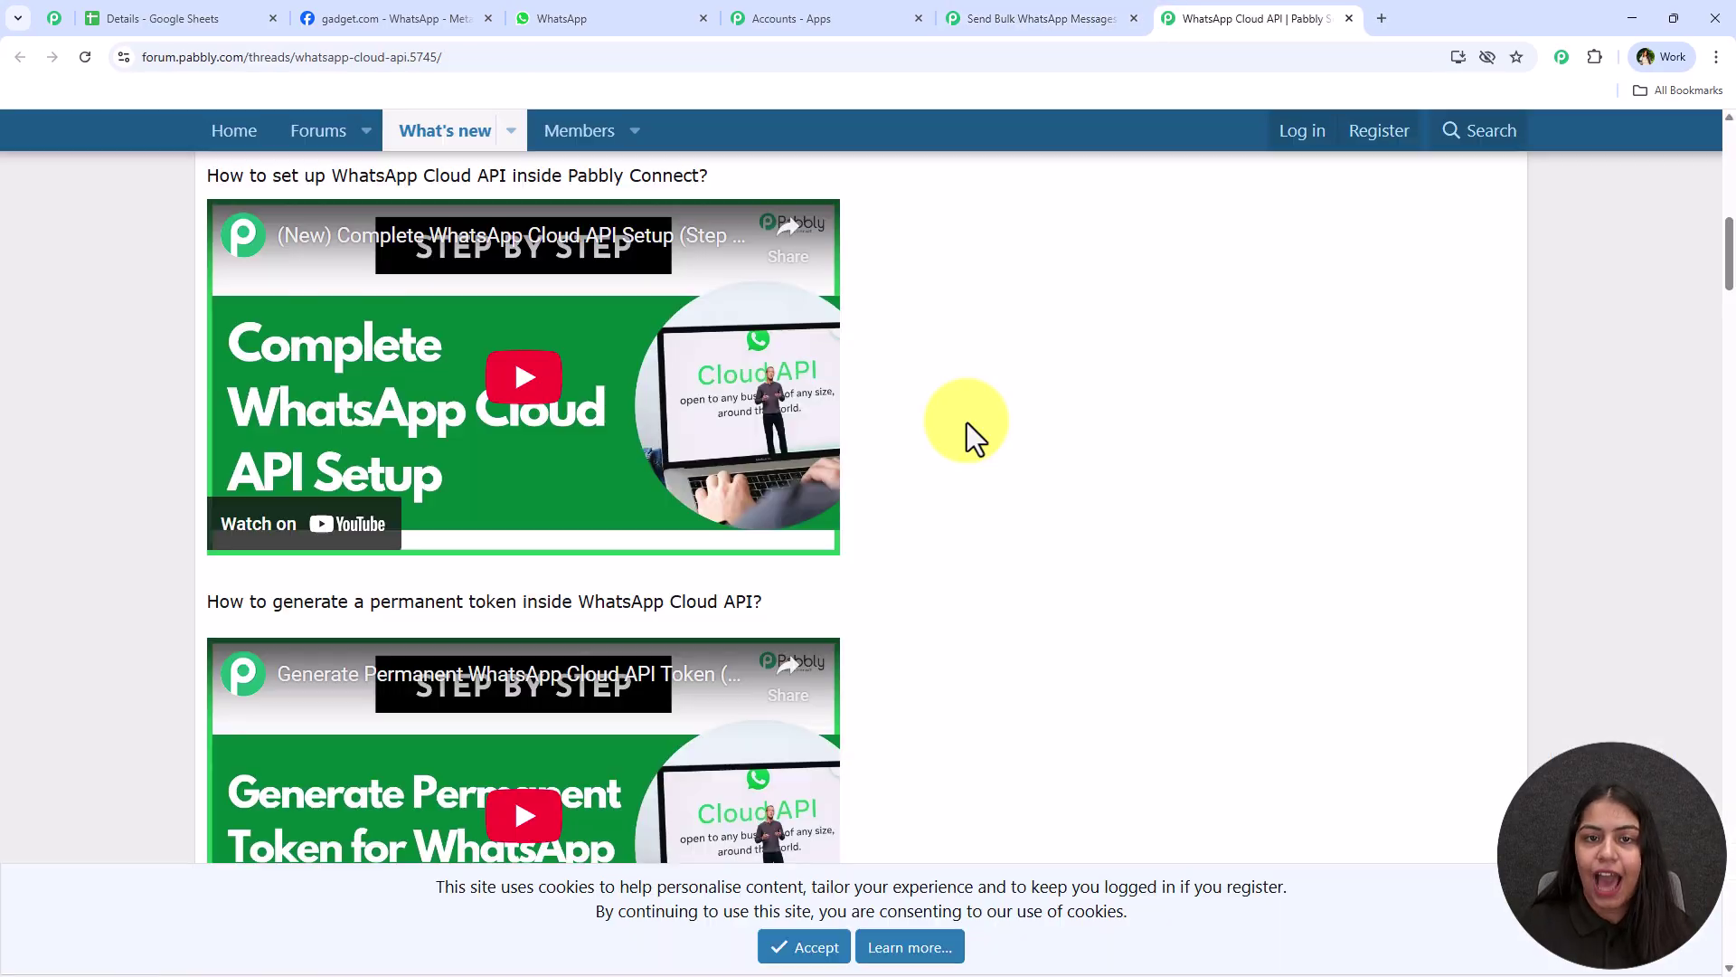
left_click(463, 16)
Copy the access token from Meta's API Setup page and locate the phone number and business account IDs
left_click(1313, 456)
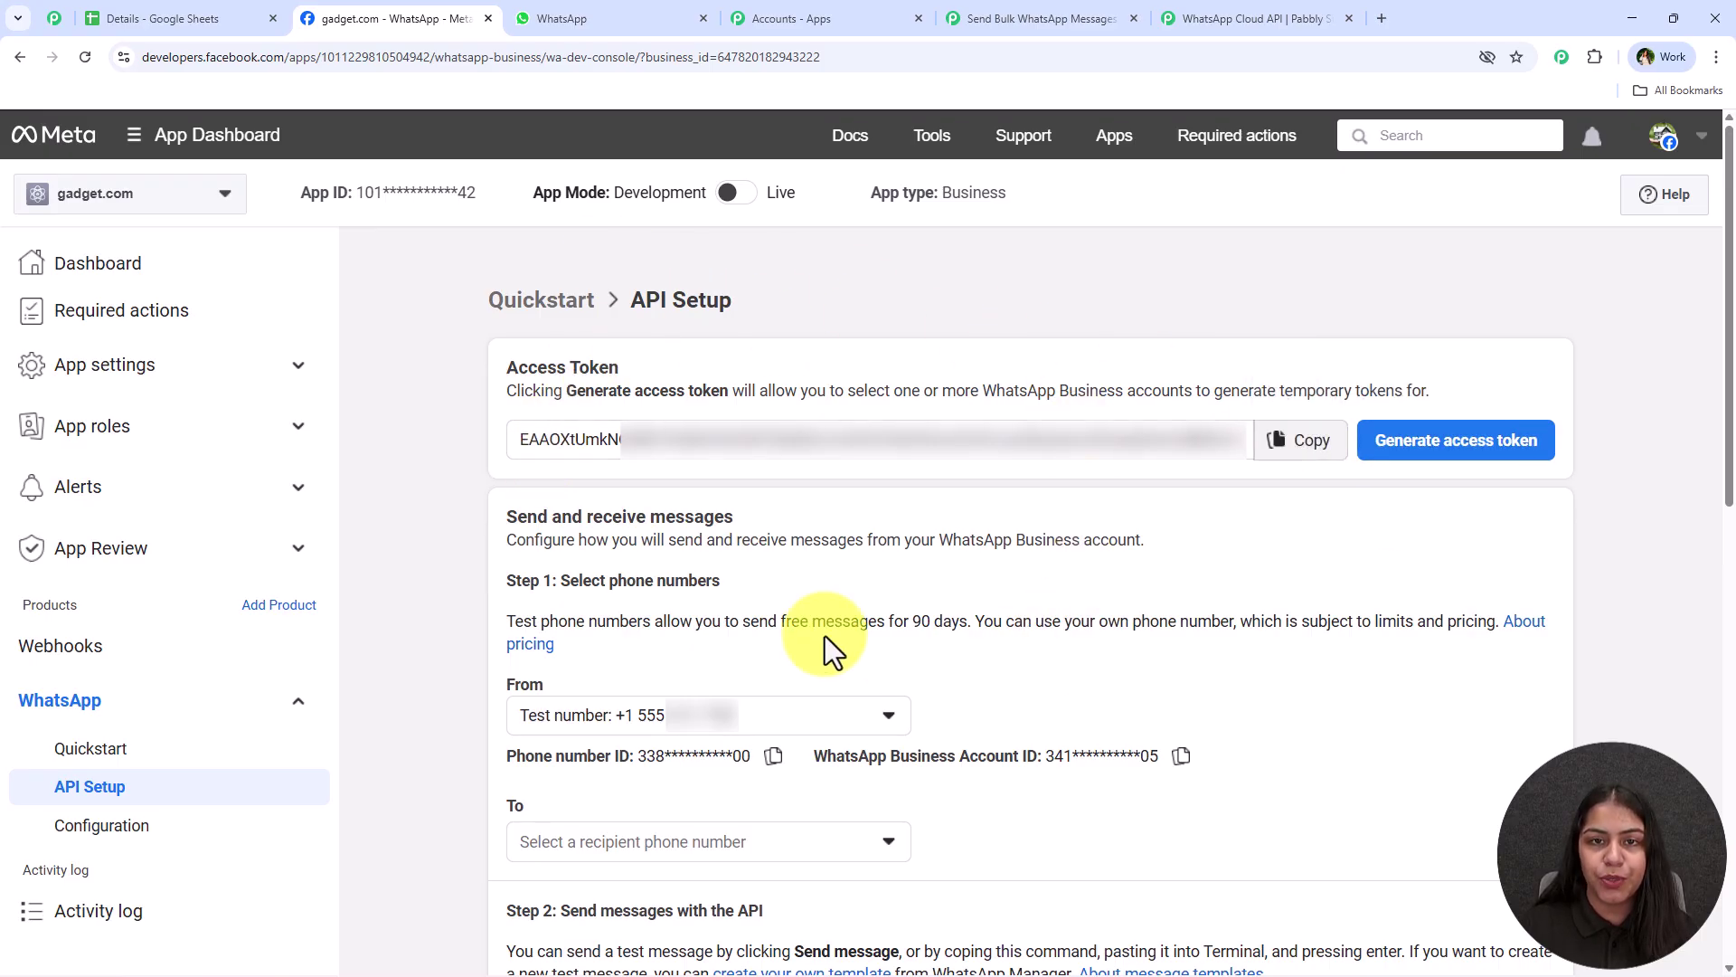
left_click_drag(504, 367, 717, 368)
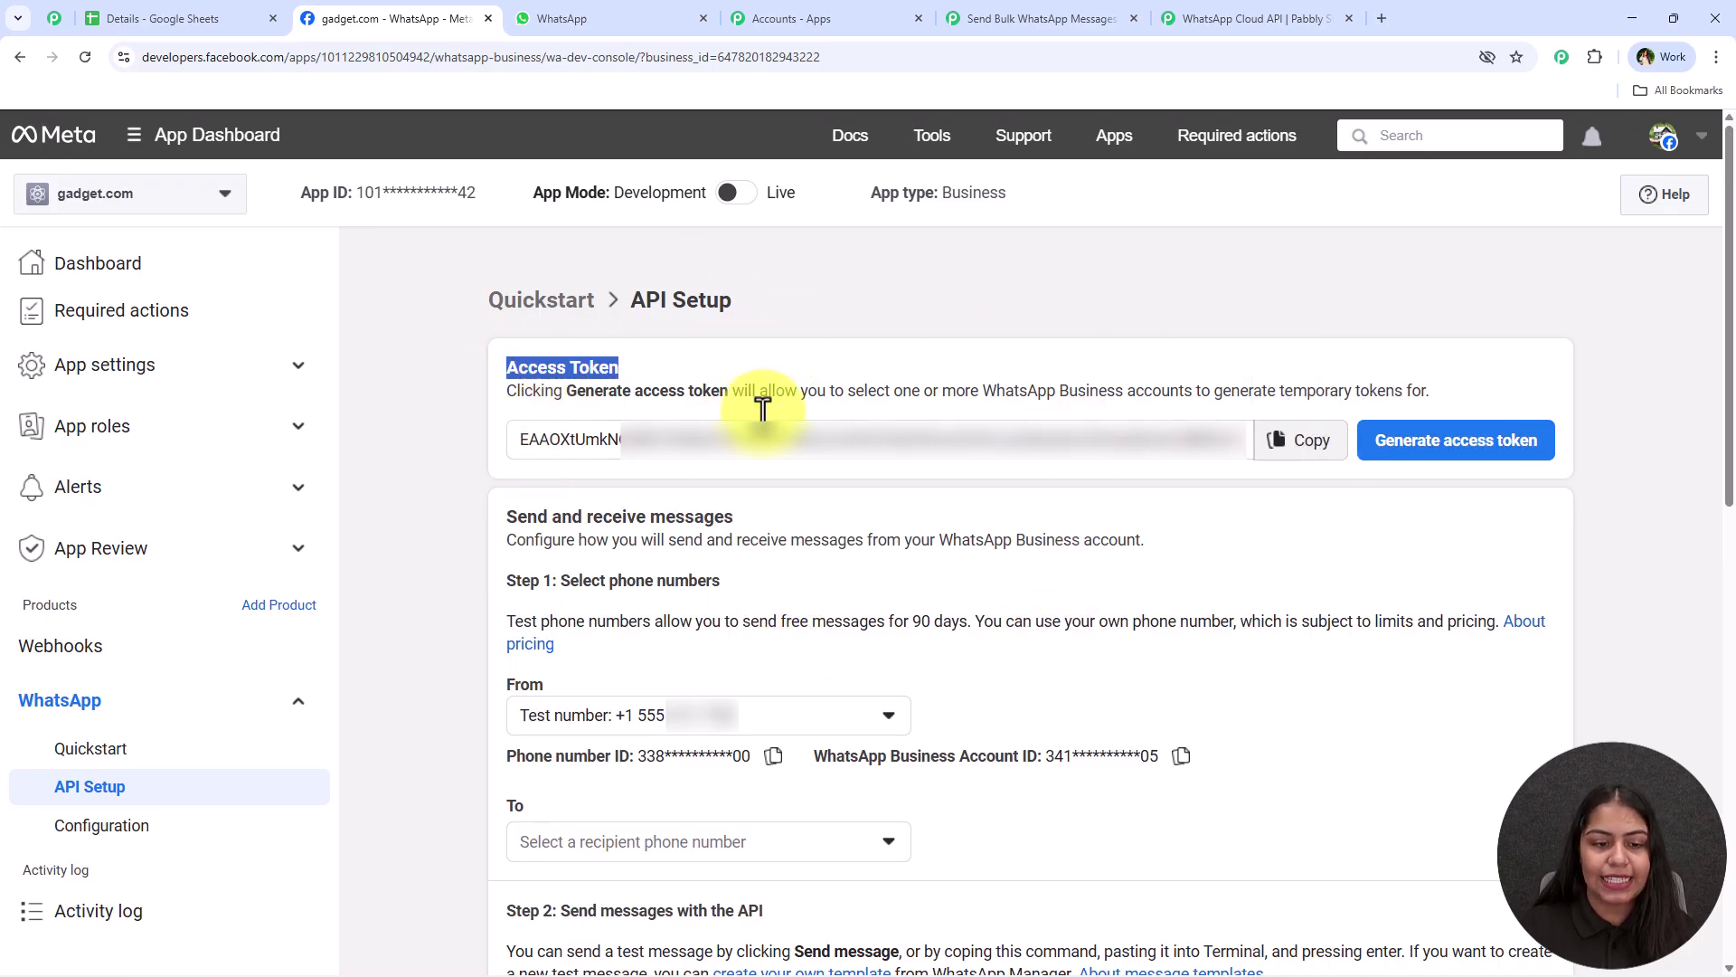
left_click_drag(497, 756, 1030, 756)
Paste the token, fill in Phone Number ID and Business Account ID, and save the connection
left_click(1040, 18)
right_click(1105, 488)
left_click(1121, 705)
left_click(1094, 595)
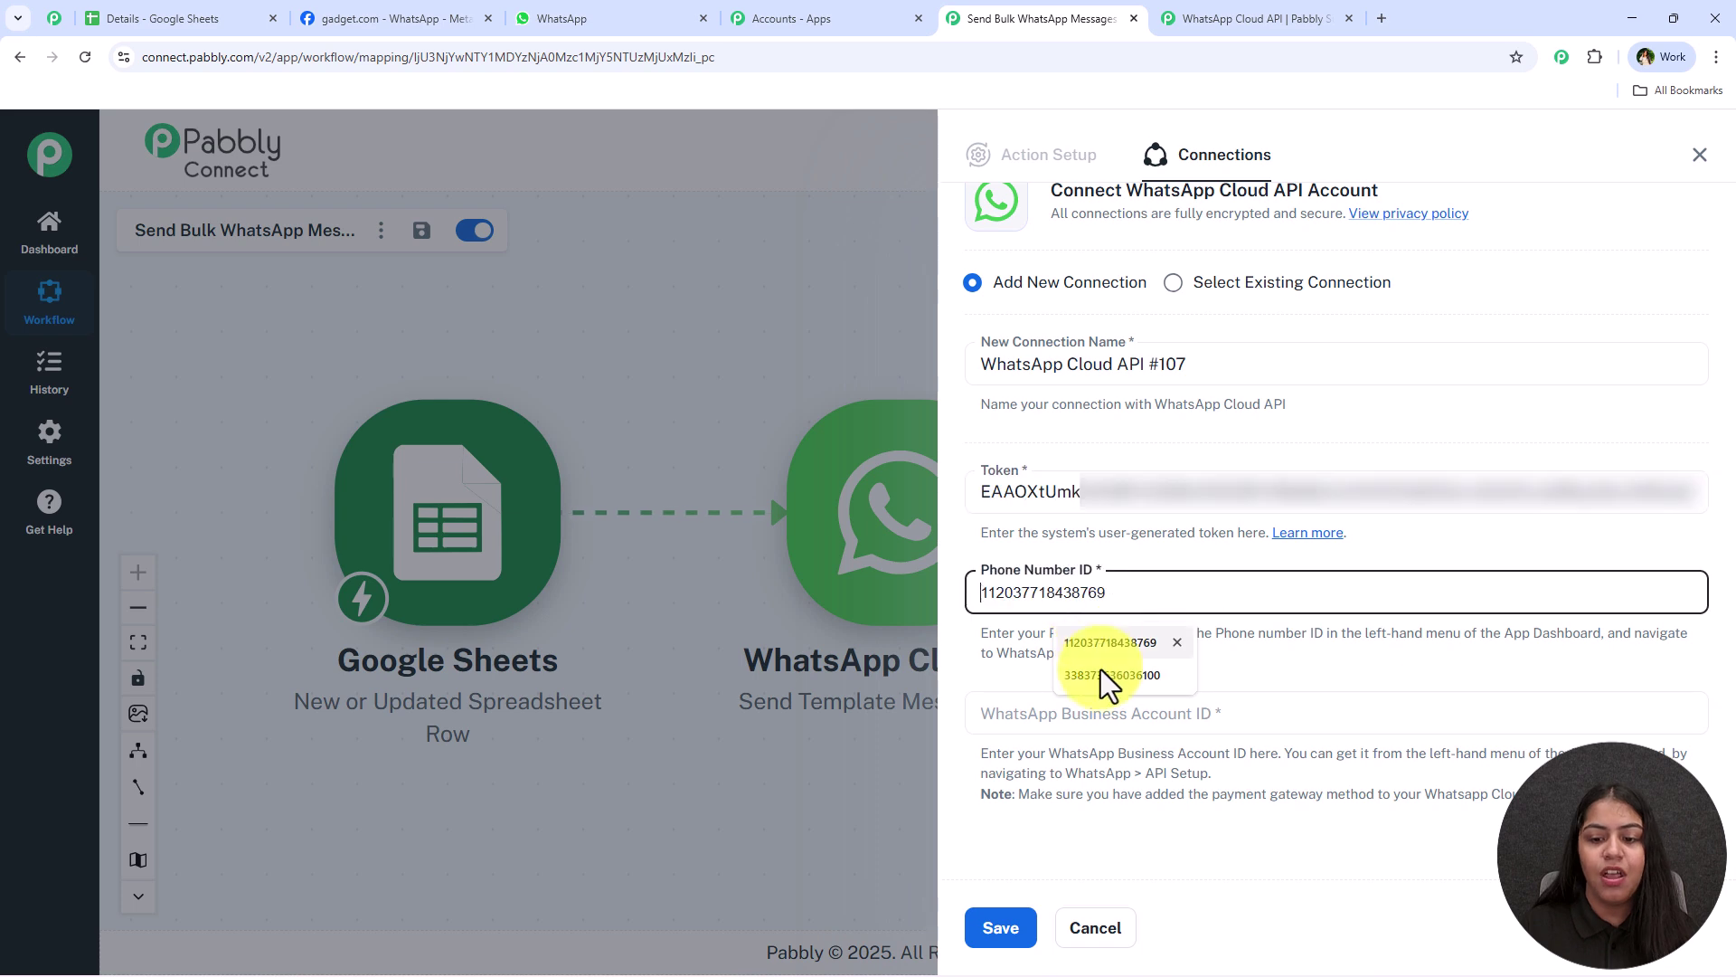
left_click(1097, 714)
left_click(1136, 797)
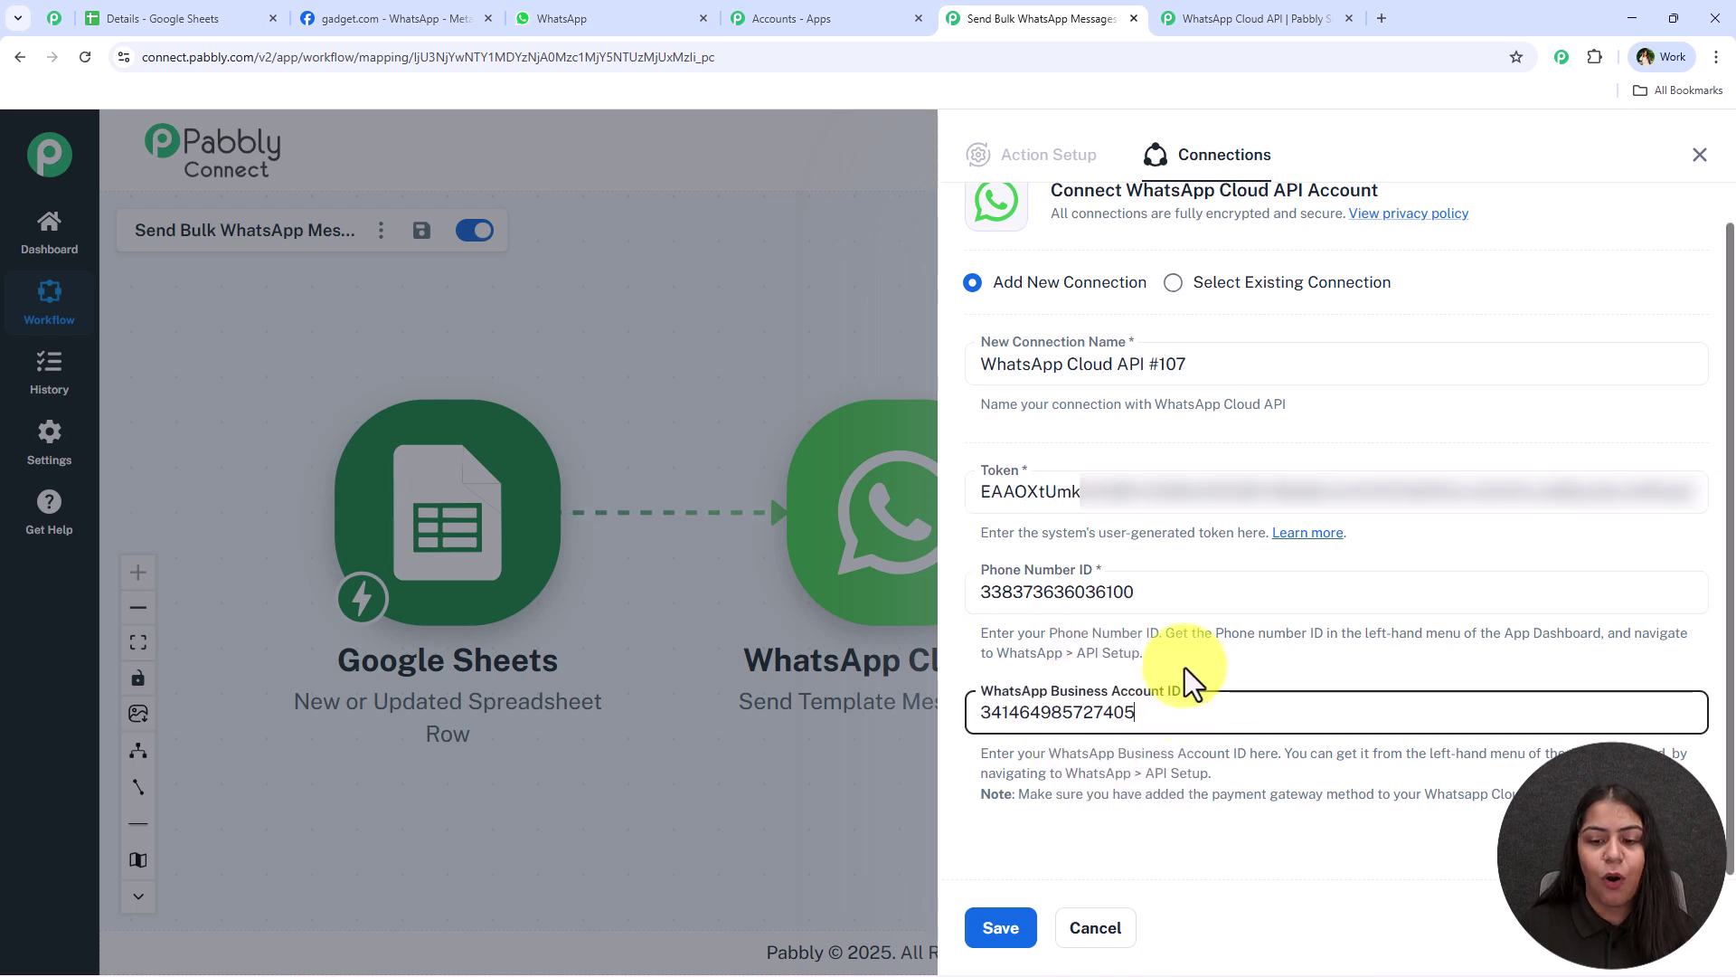
left_click(1001, 931)
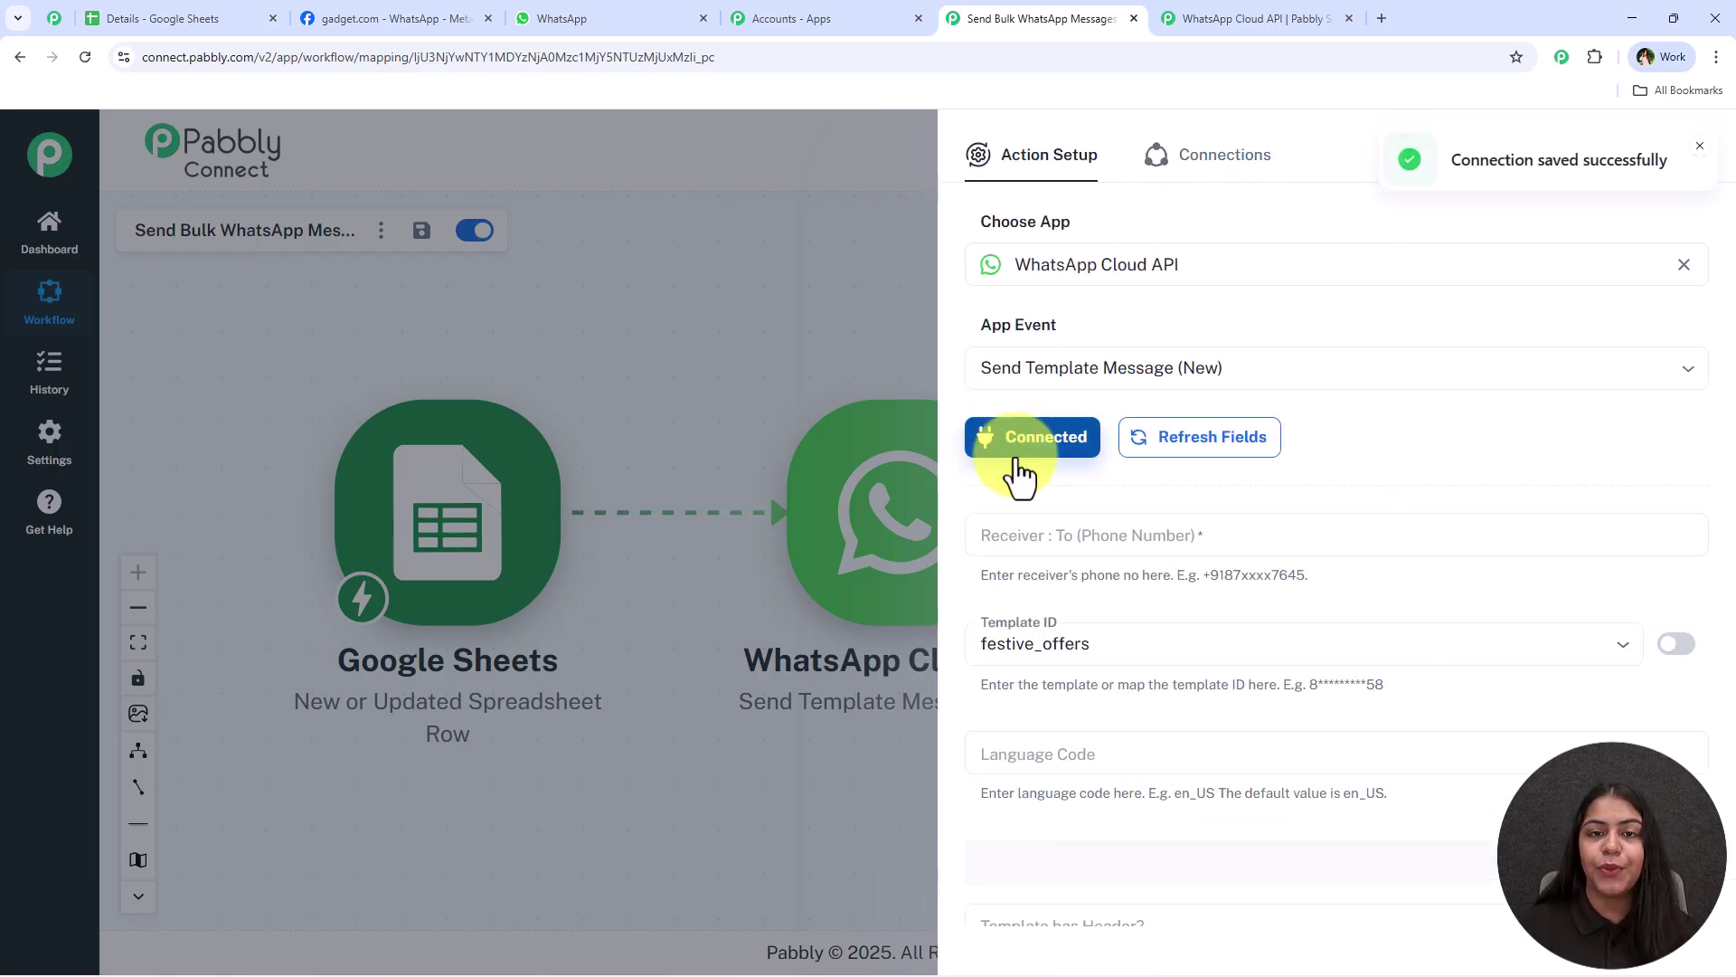
Map Receiver to the Google Sheets row's Phone value and keep festive_offers as Template ID
scroll(1017, 473, "down", 2)
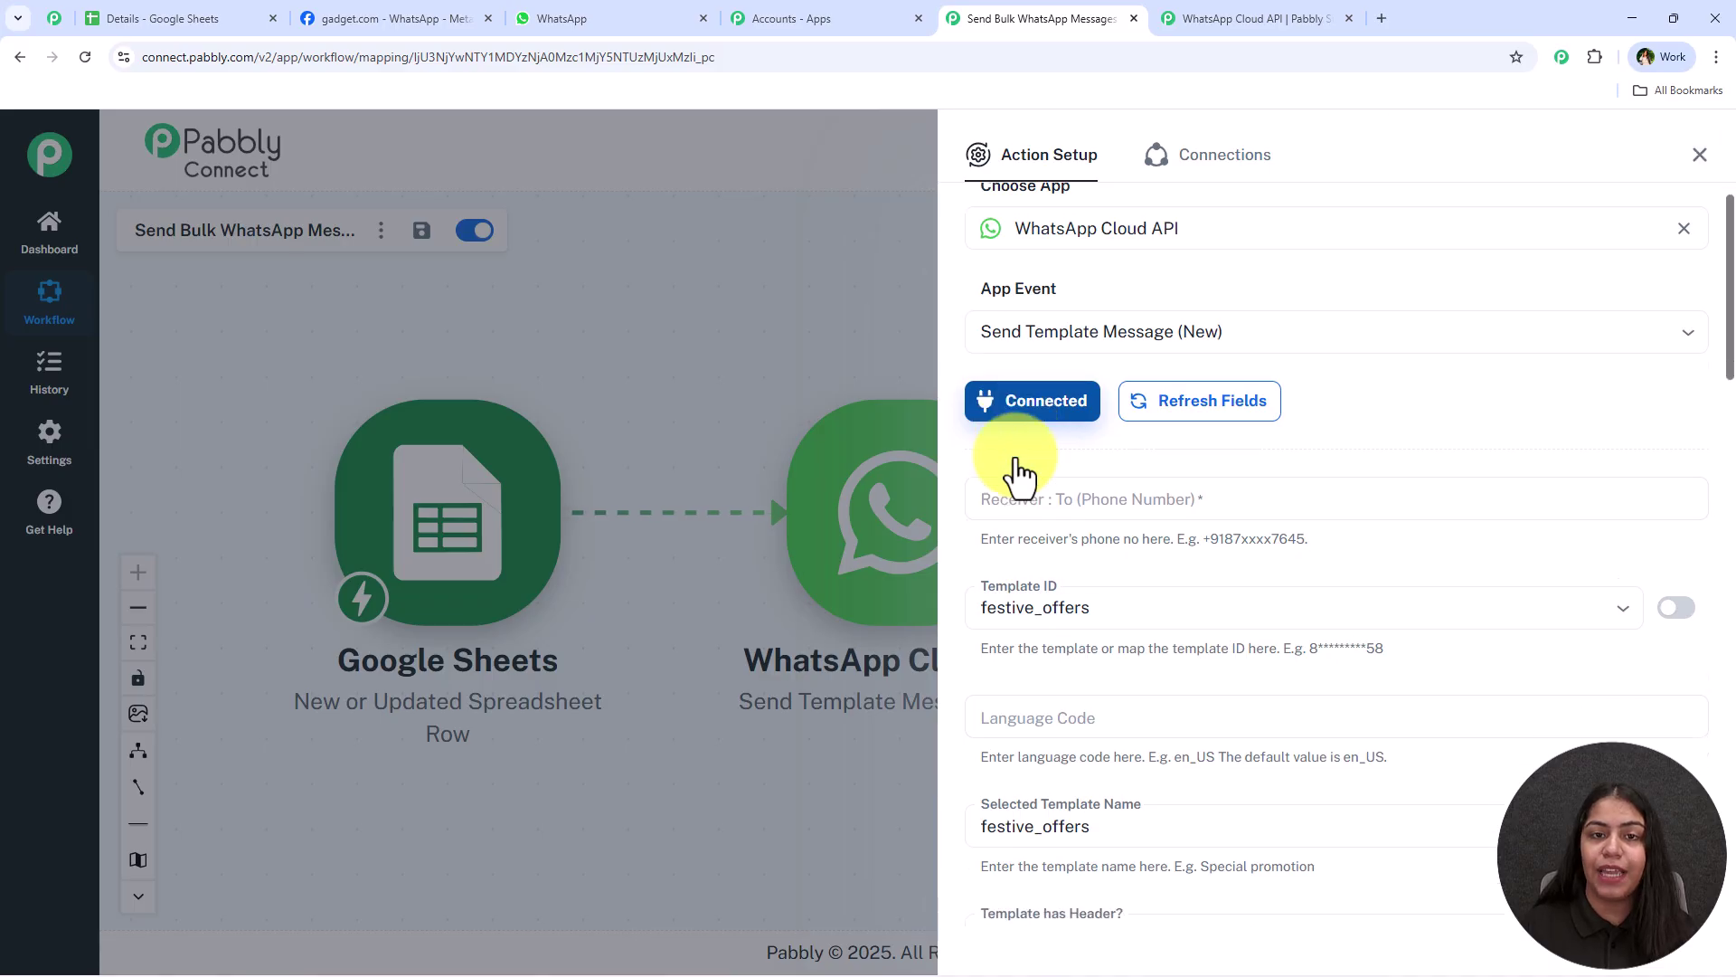
left_click(1086, 362)
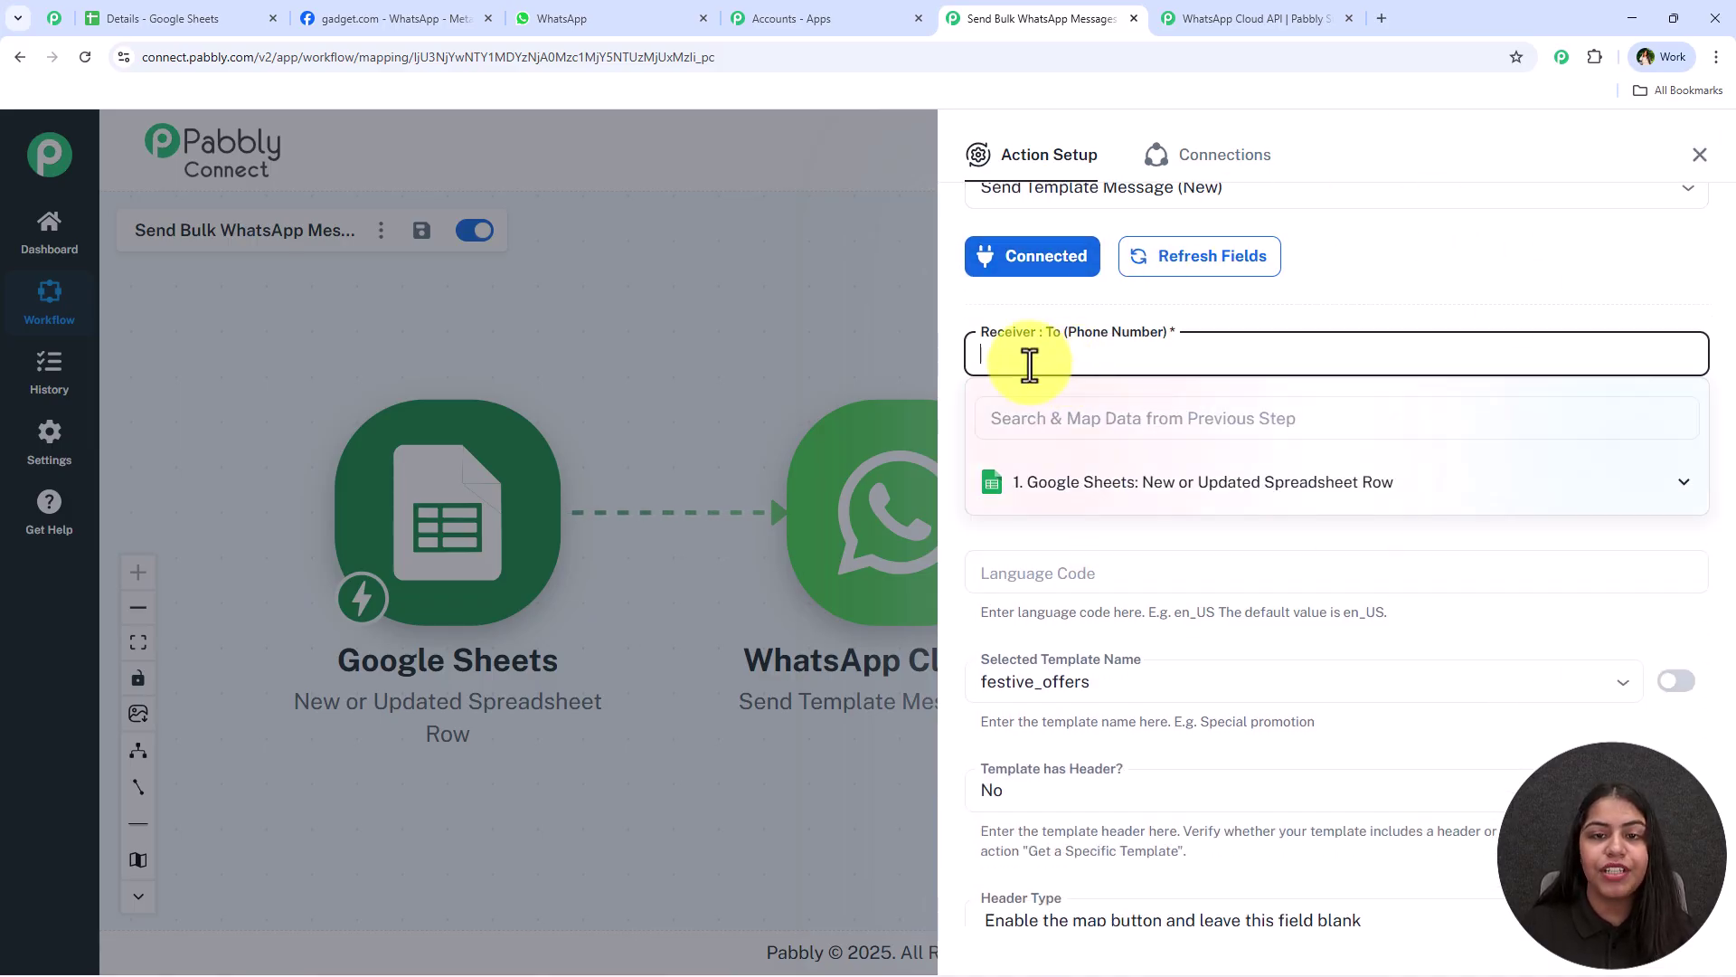
left_click(1293, 495)
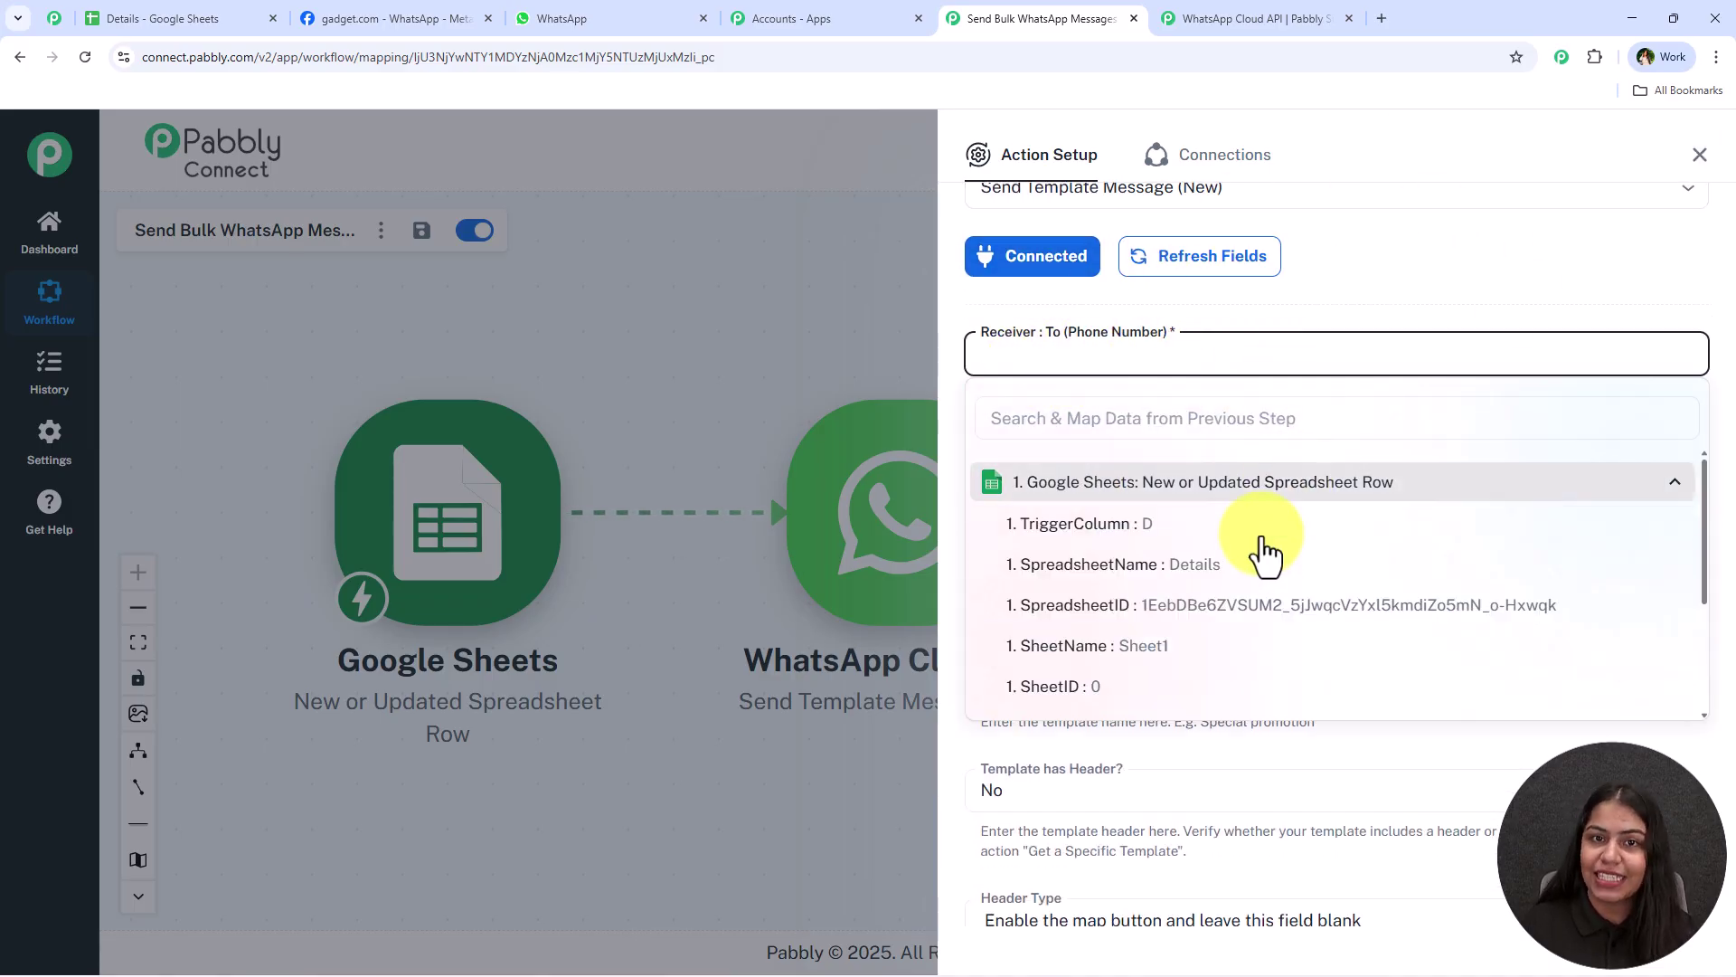
scroll(1248, 606, "down", 3)
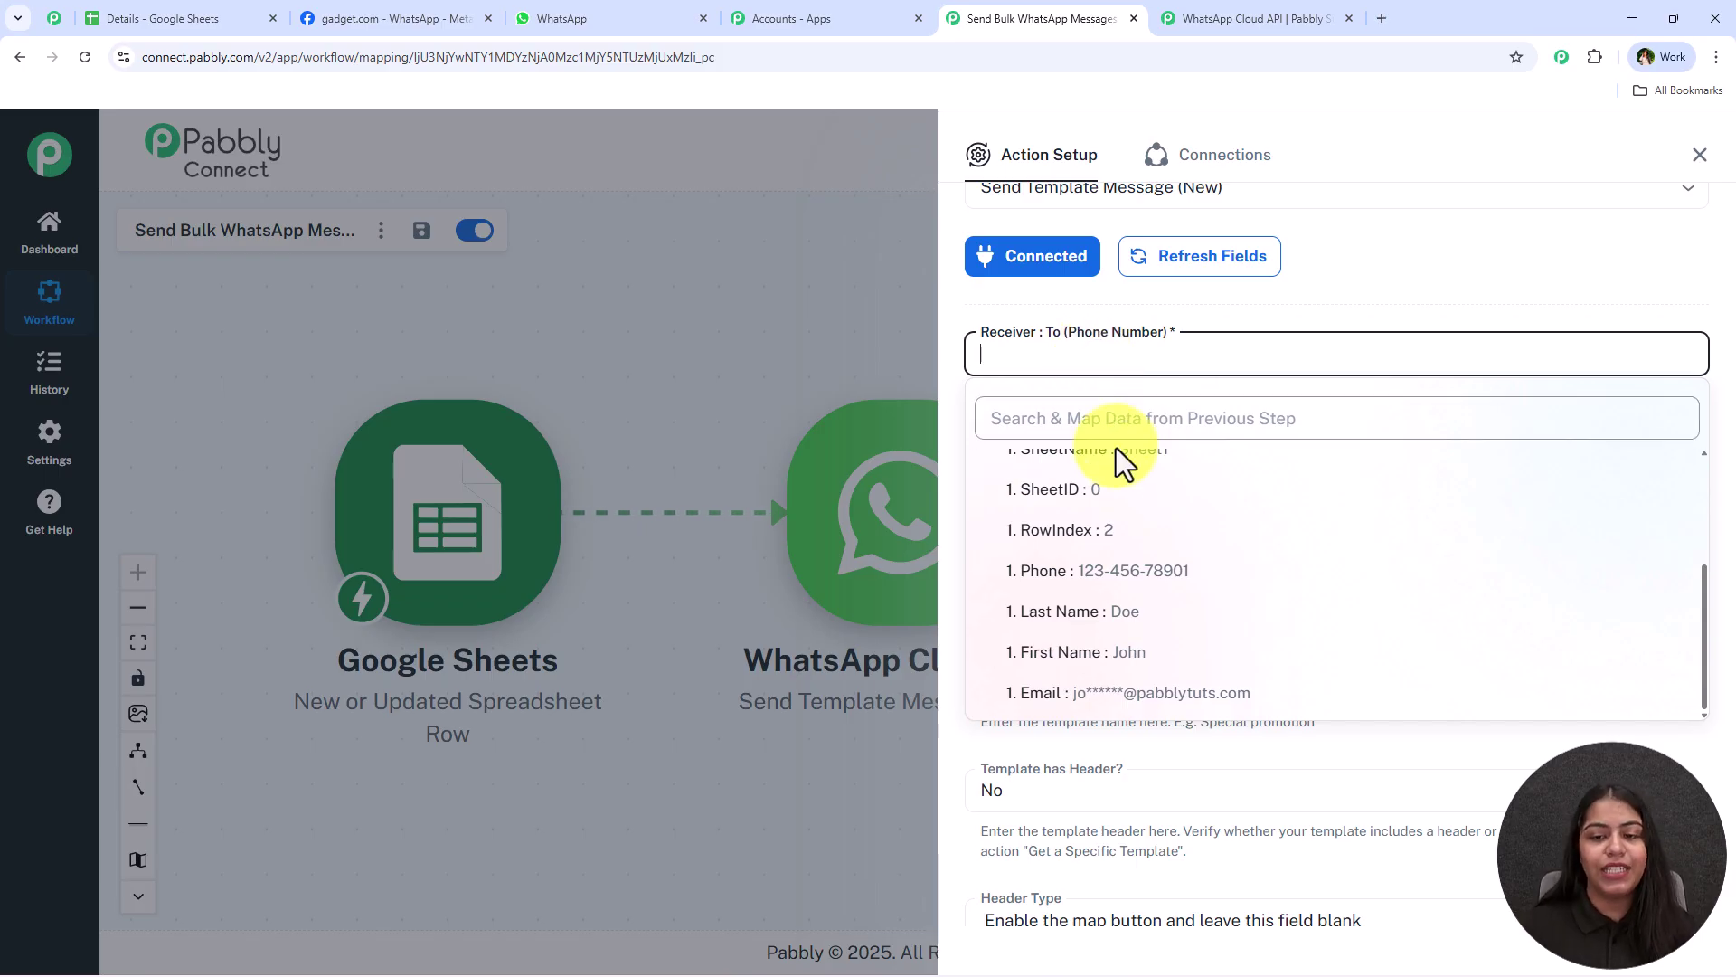
left_click(1112, 570)
left_click(1114, 318)
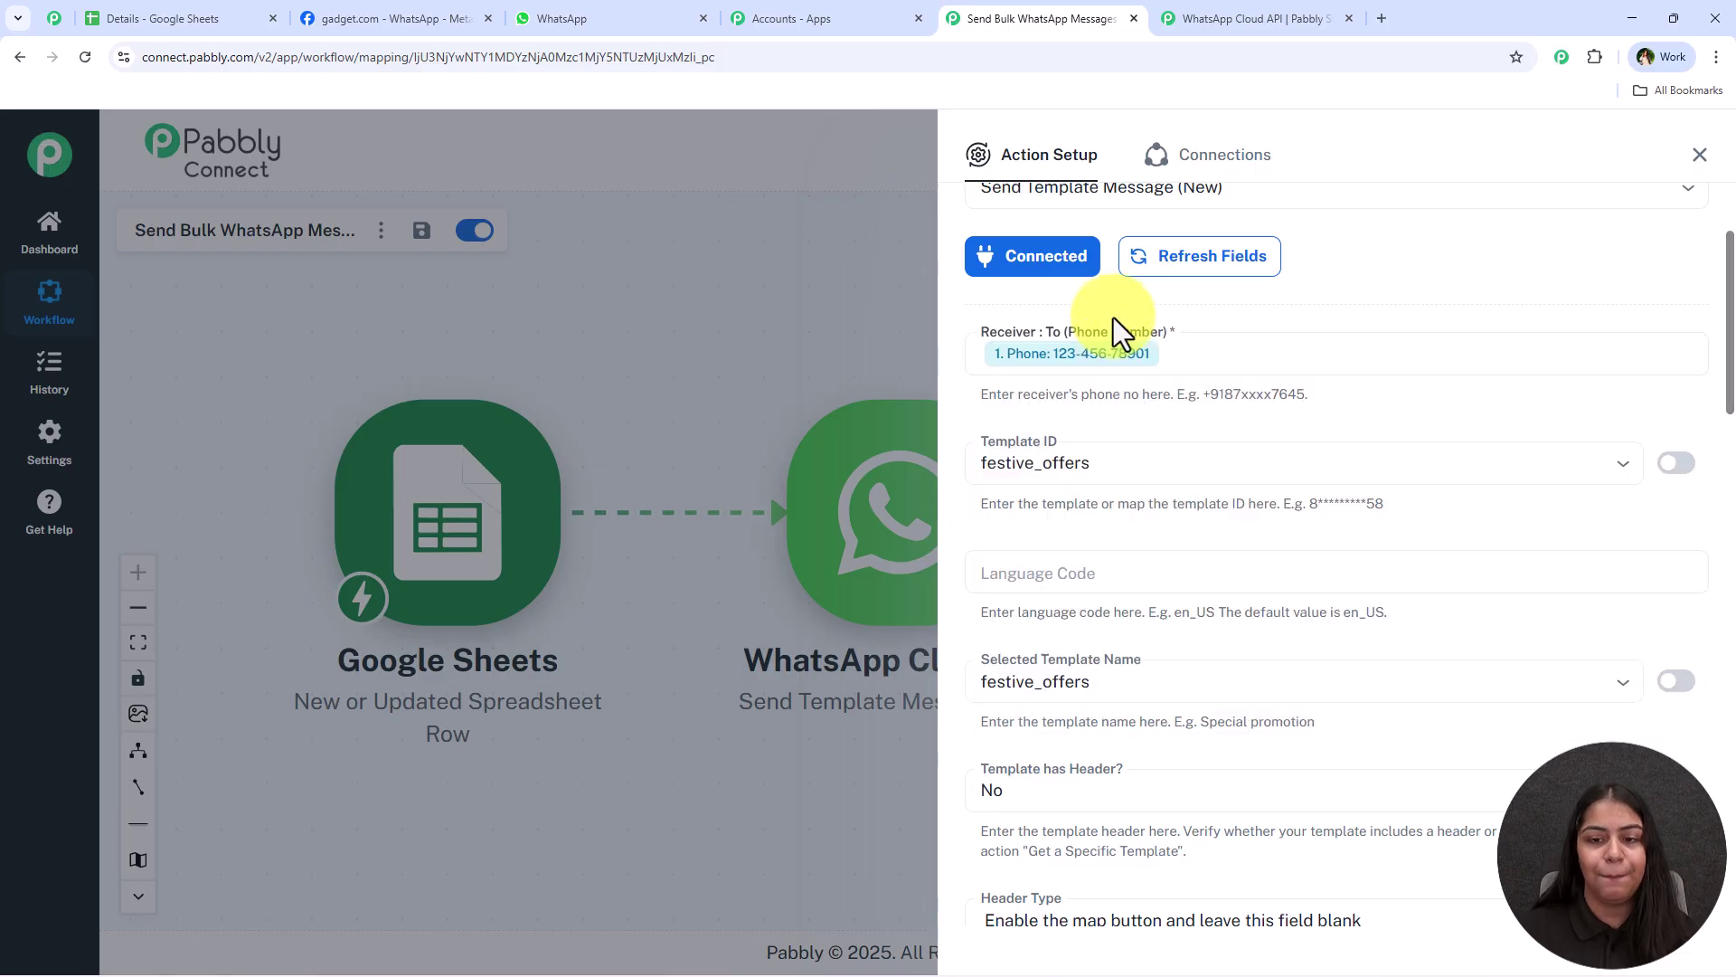
left_click(1035, 459)
left_click(1119, 414)
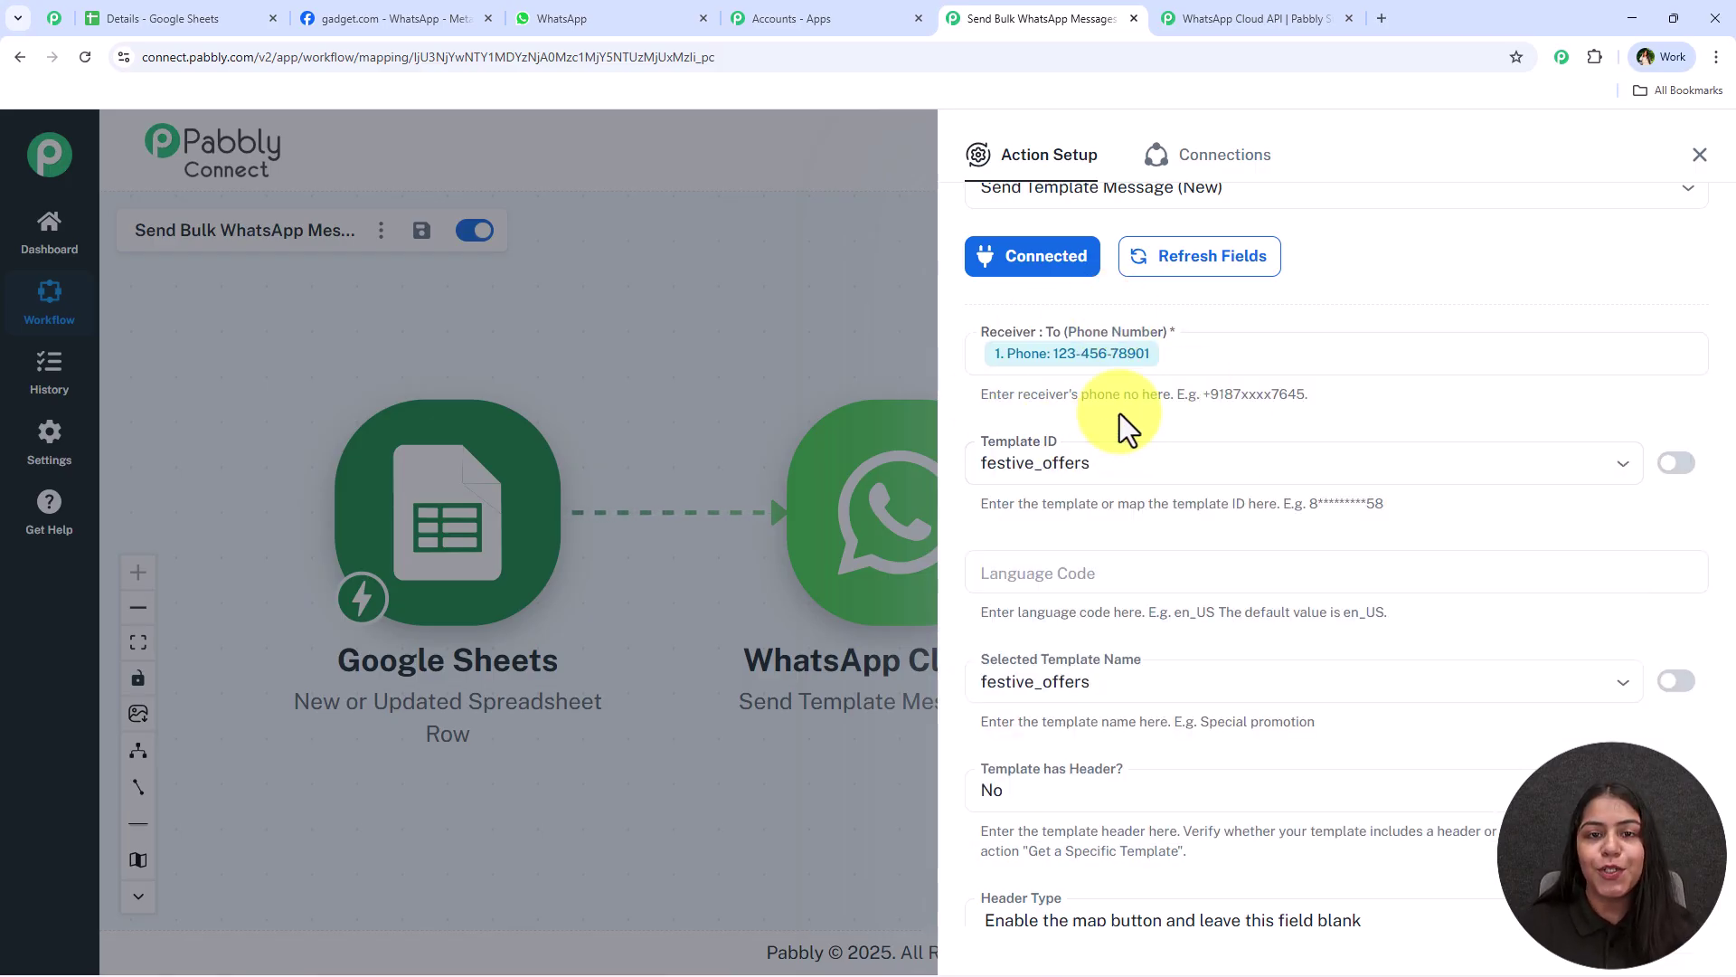
Go to the WhatsApp message templates list in Meta and start a new template
left_click(365, 4)
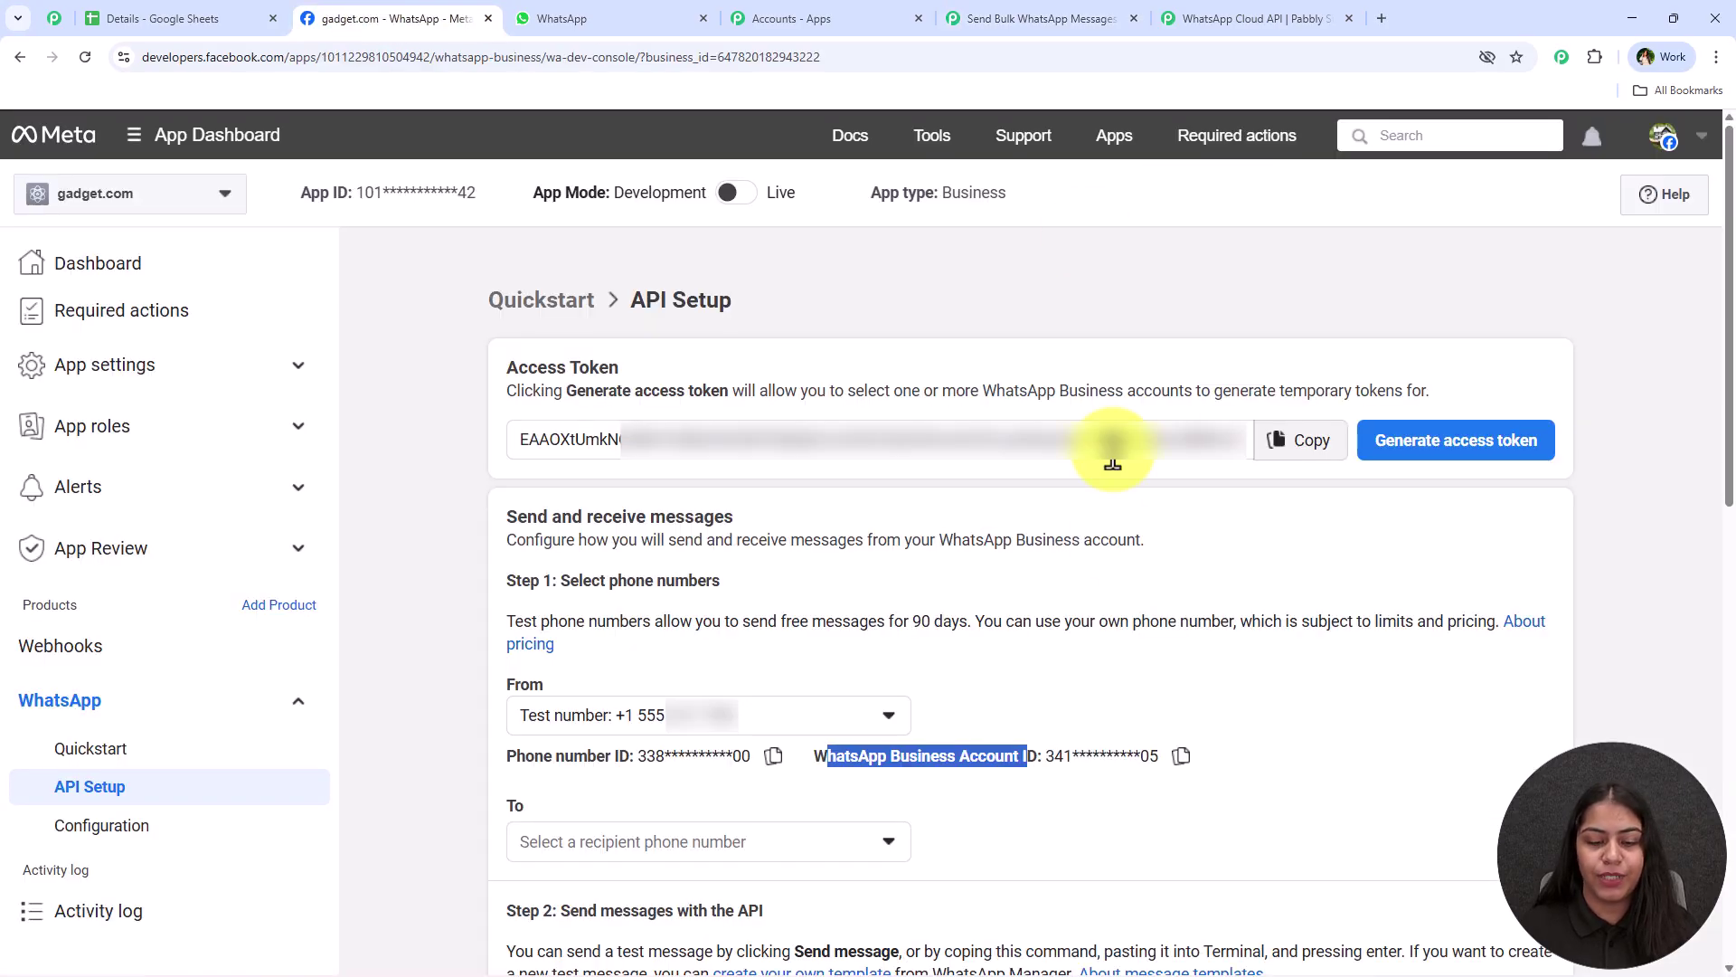
scroll(1040, 679, "down", 2)
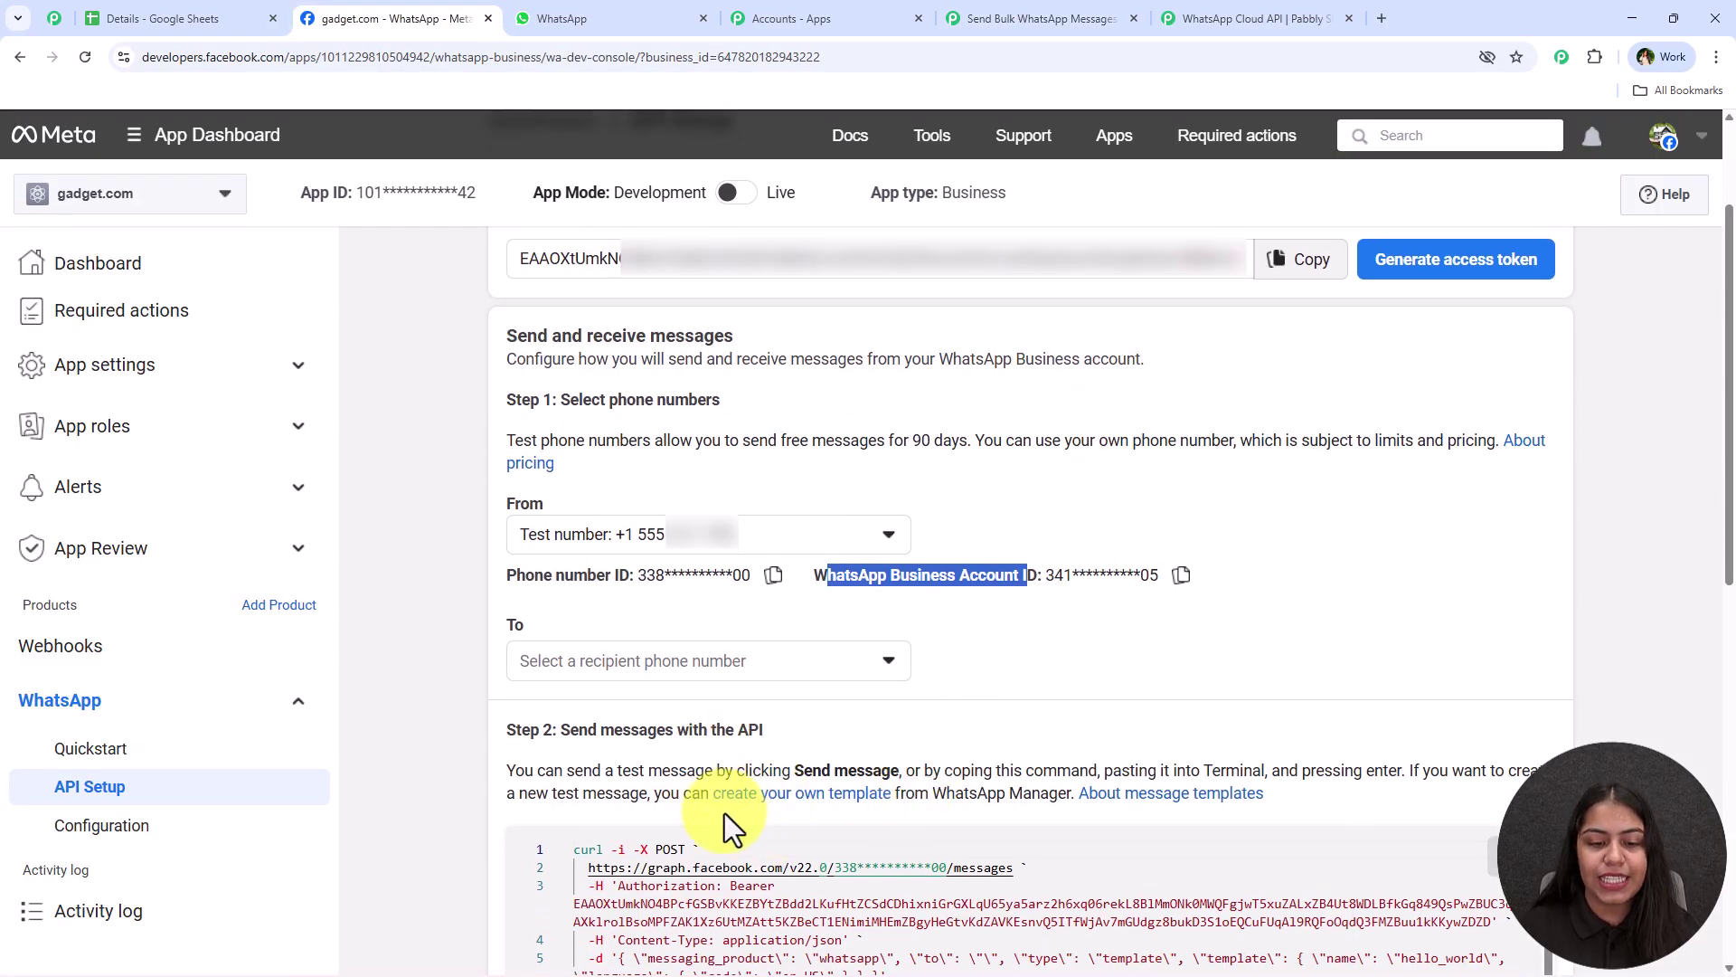
left_click(859, 809)
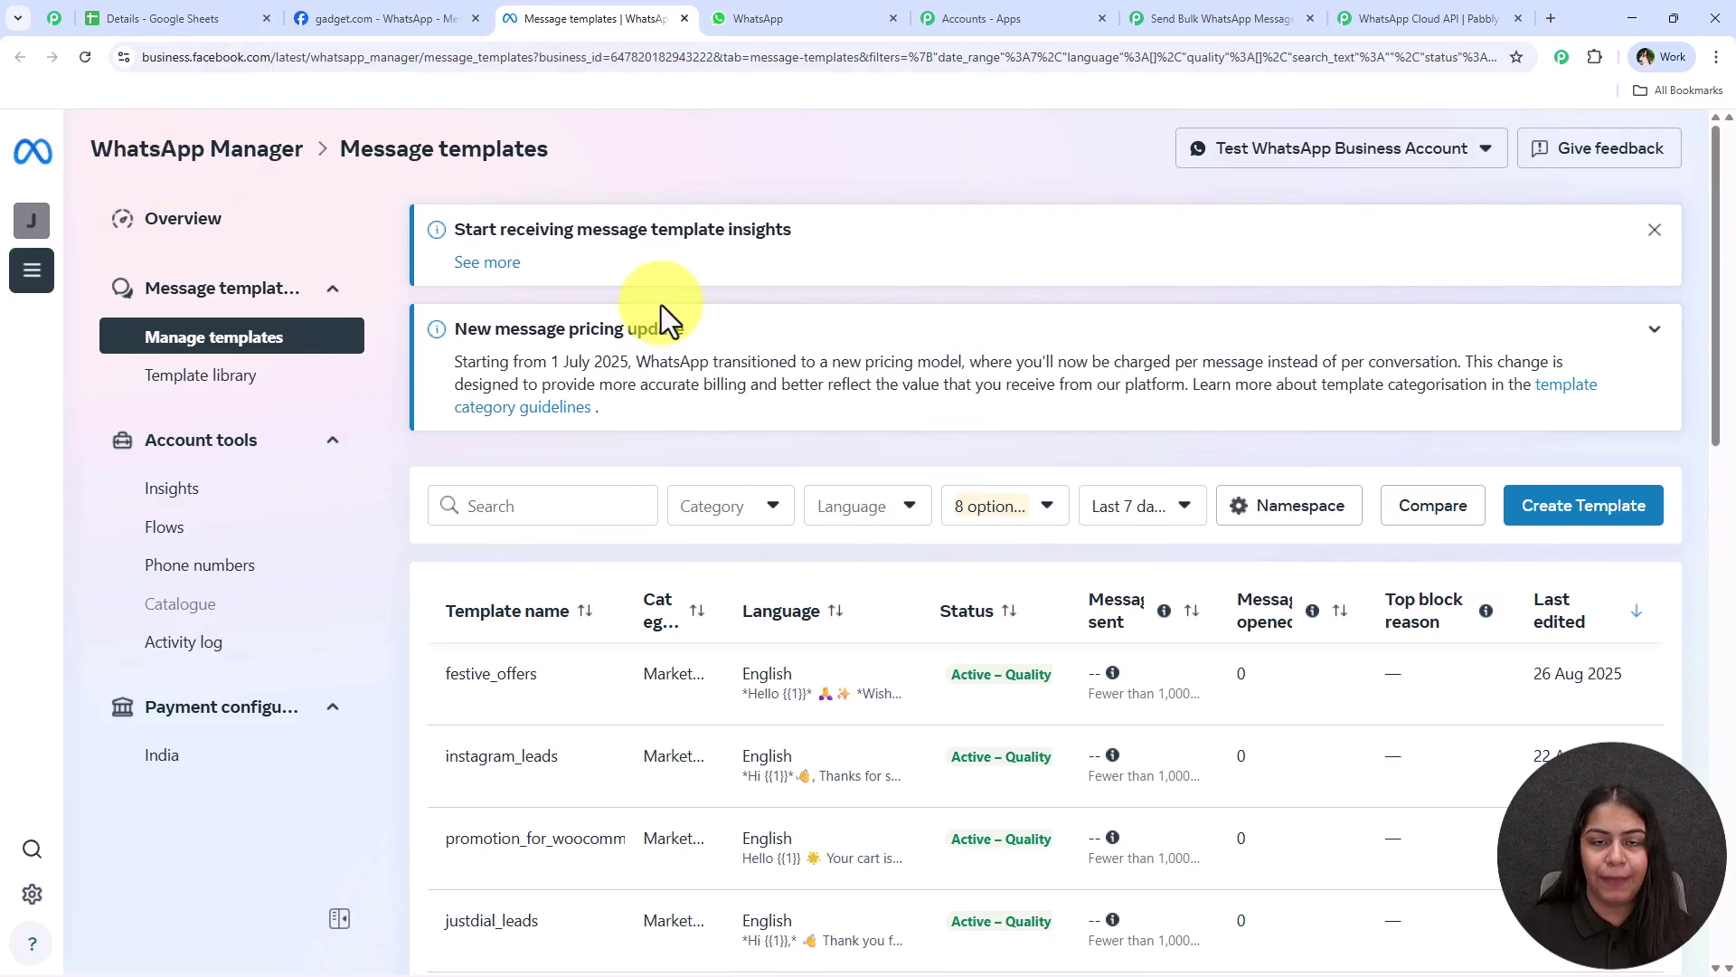
scroll(644, 349, "down", 4)
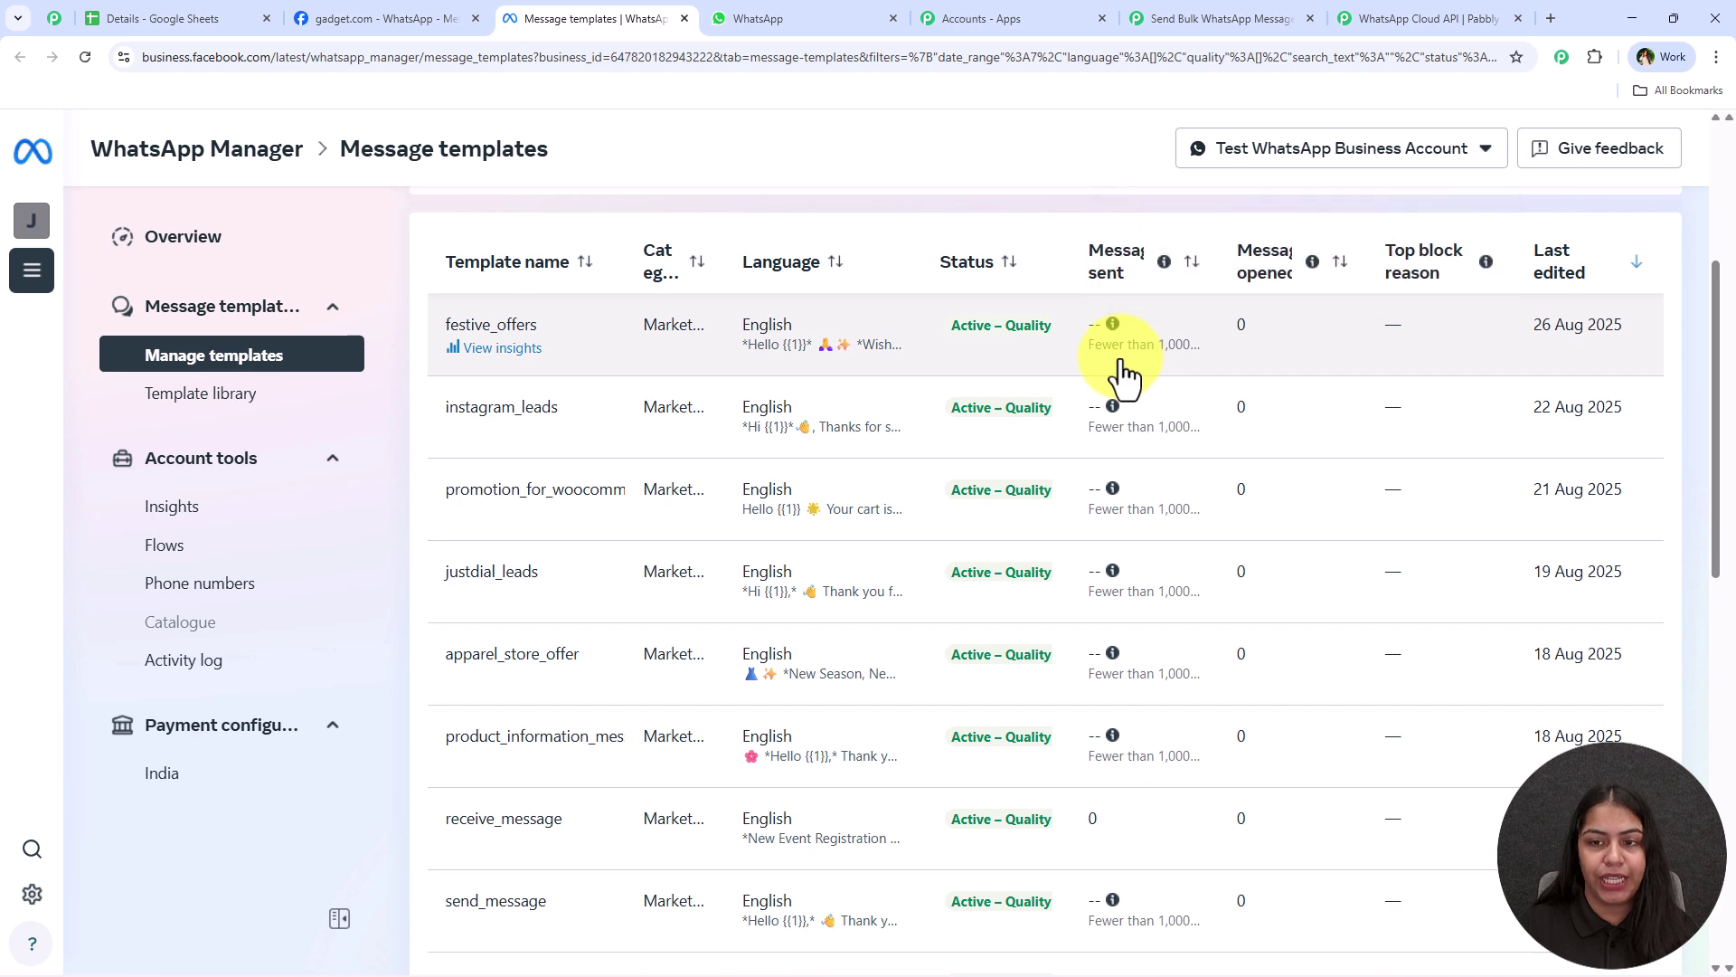
scroll(1122, 370, "up", 4)
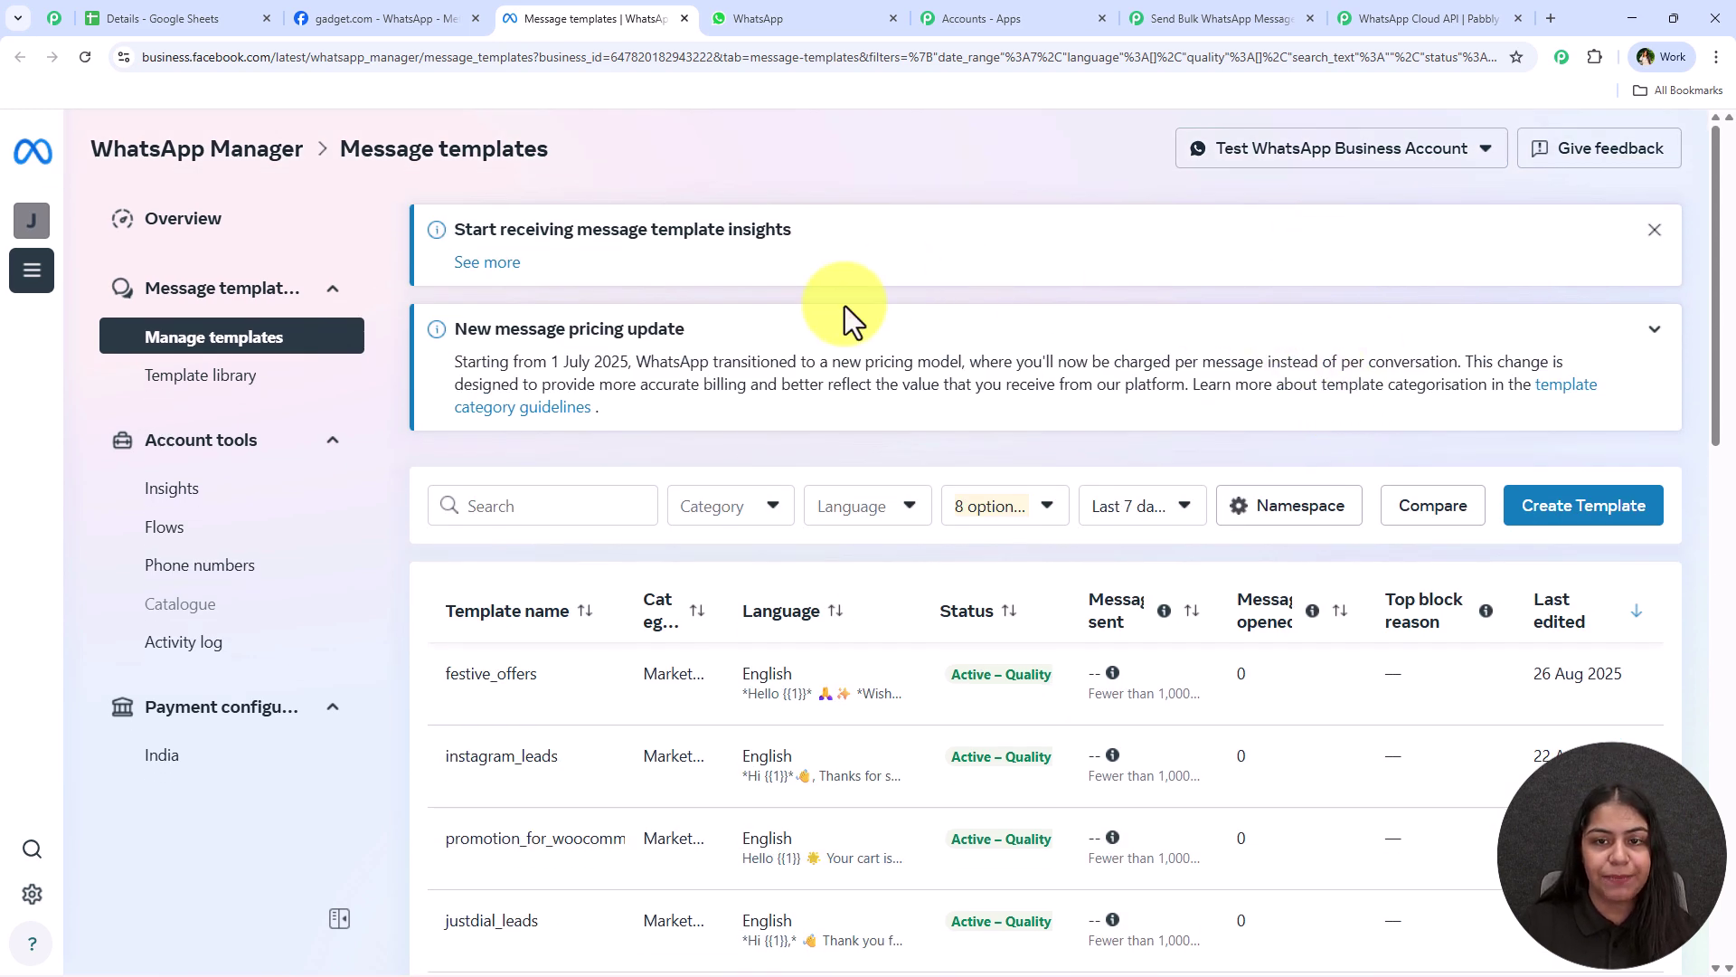
left_click(1609, 532)
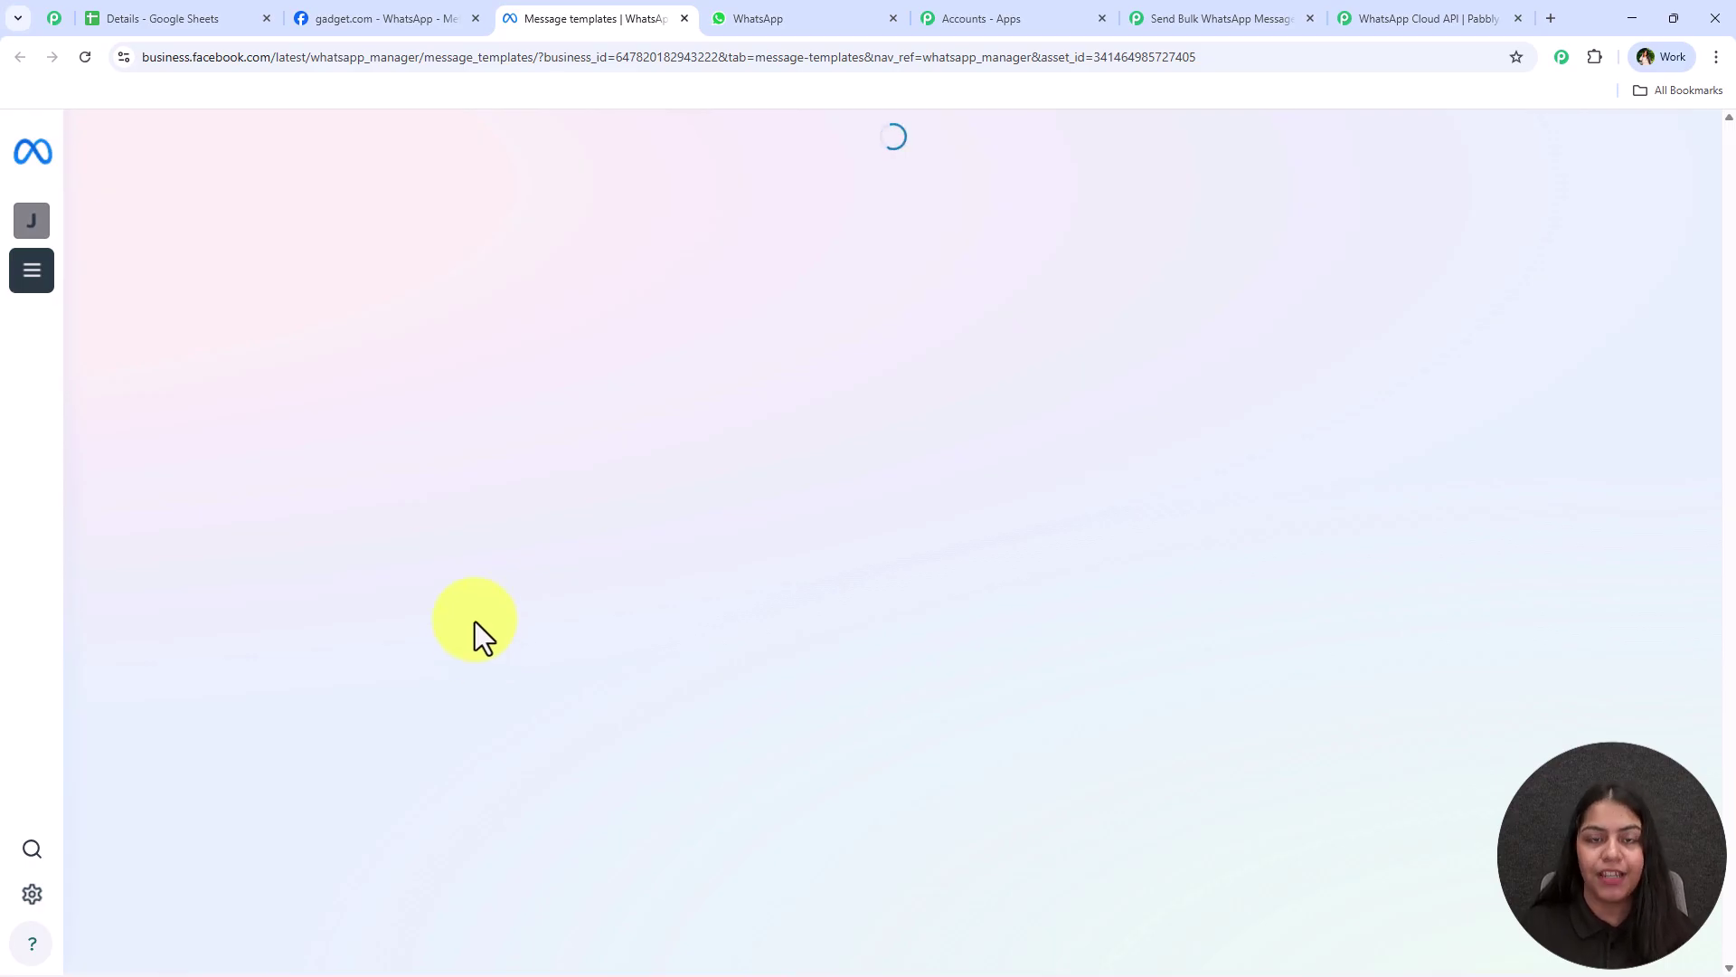
Return to Manage templates and open the festive_offers template's details
scroll(799, 565, "down", 3)
scroll(783, 327, "up", 1)
scroll(980, 496, "down", 5)
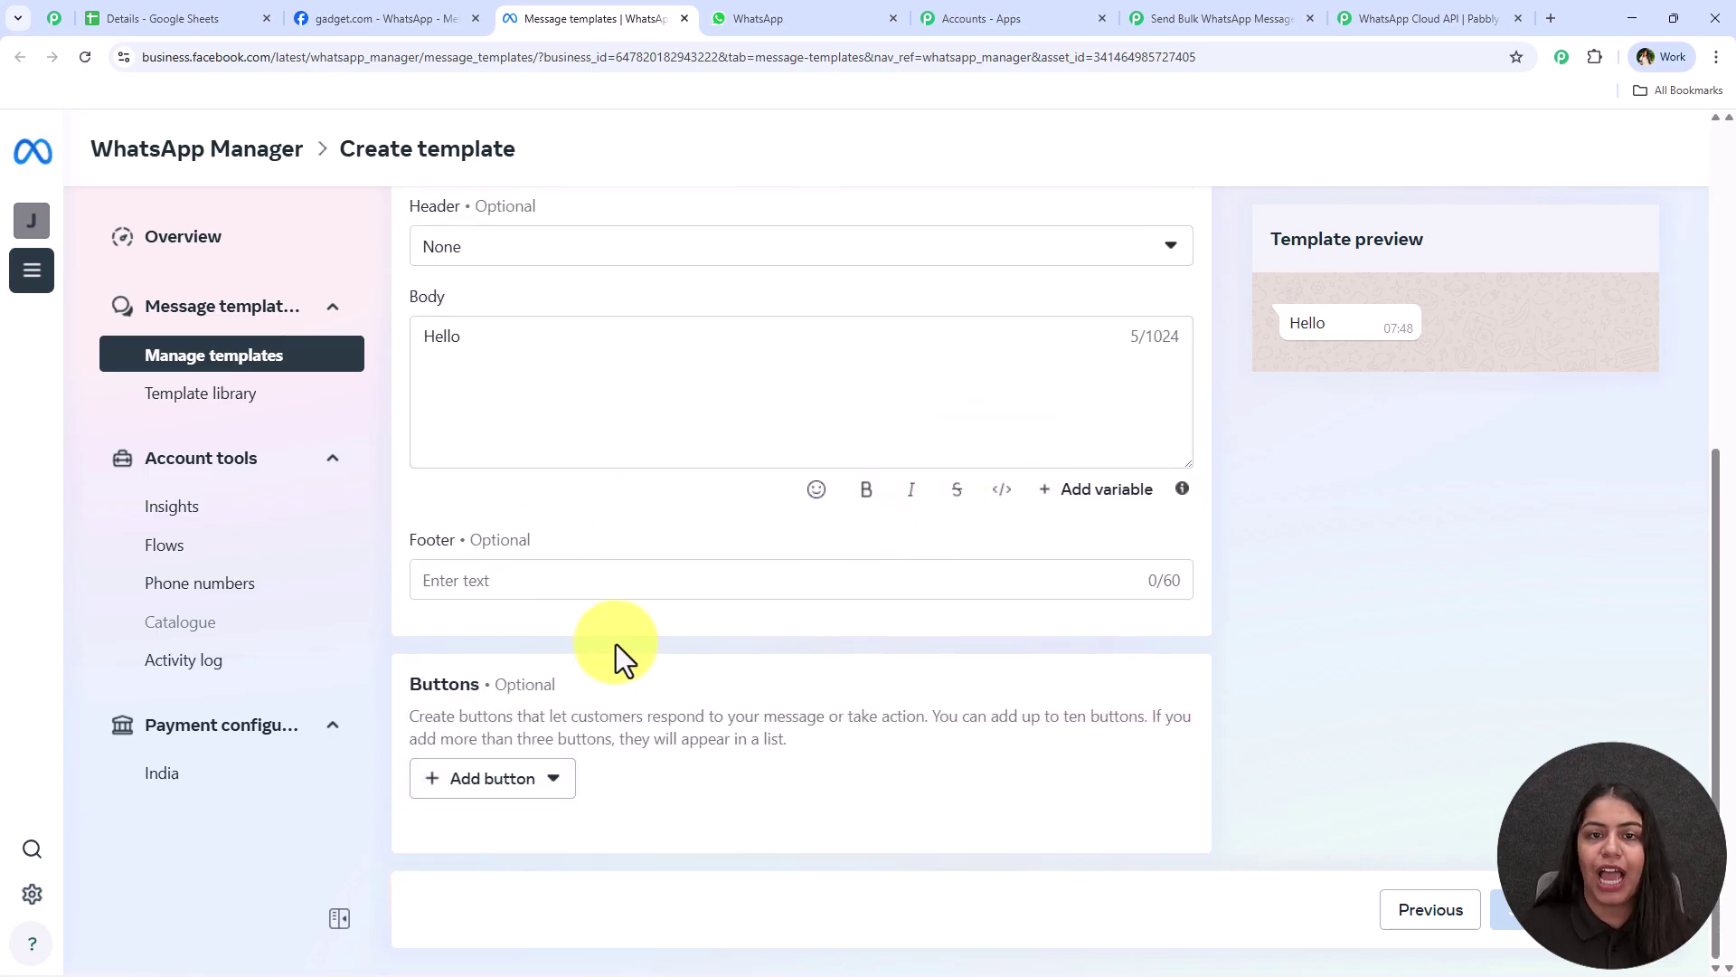
scroll(581, 670, "up", 6)
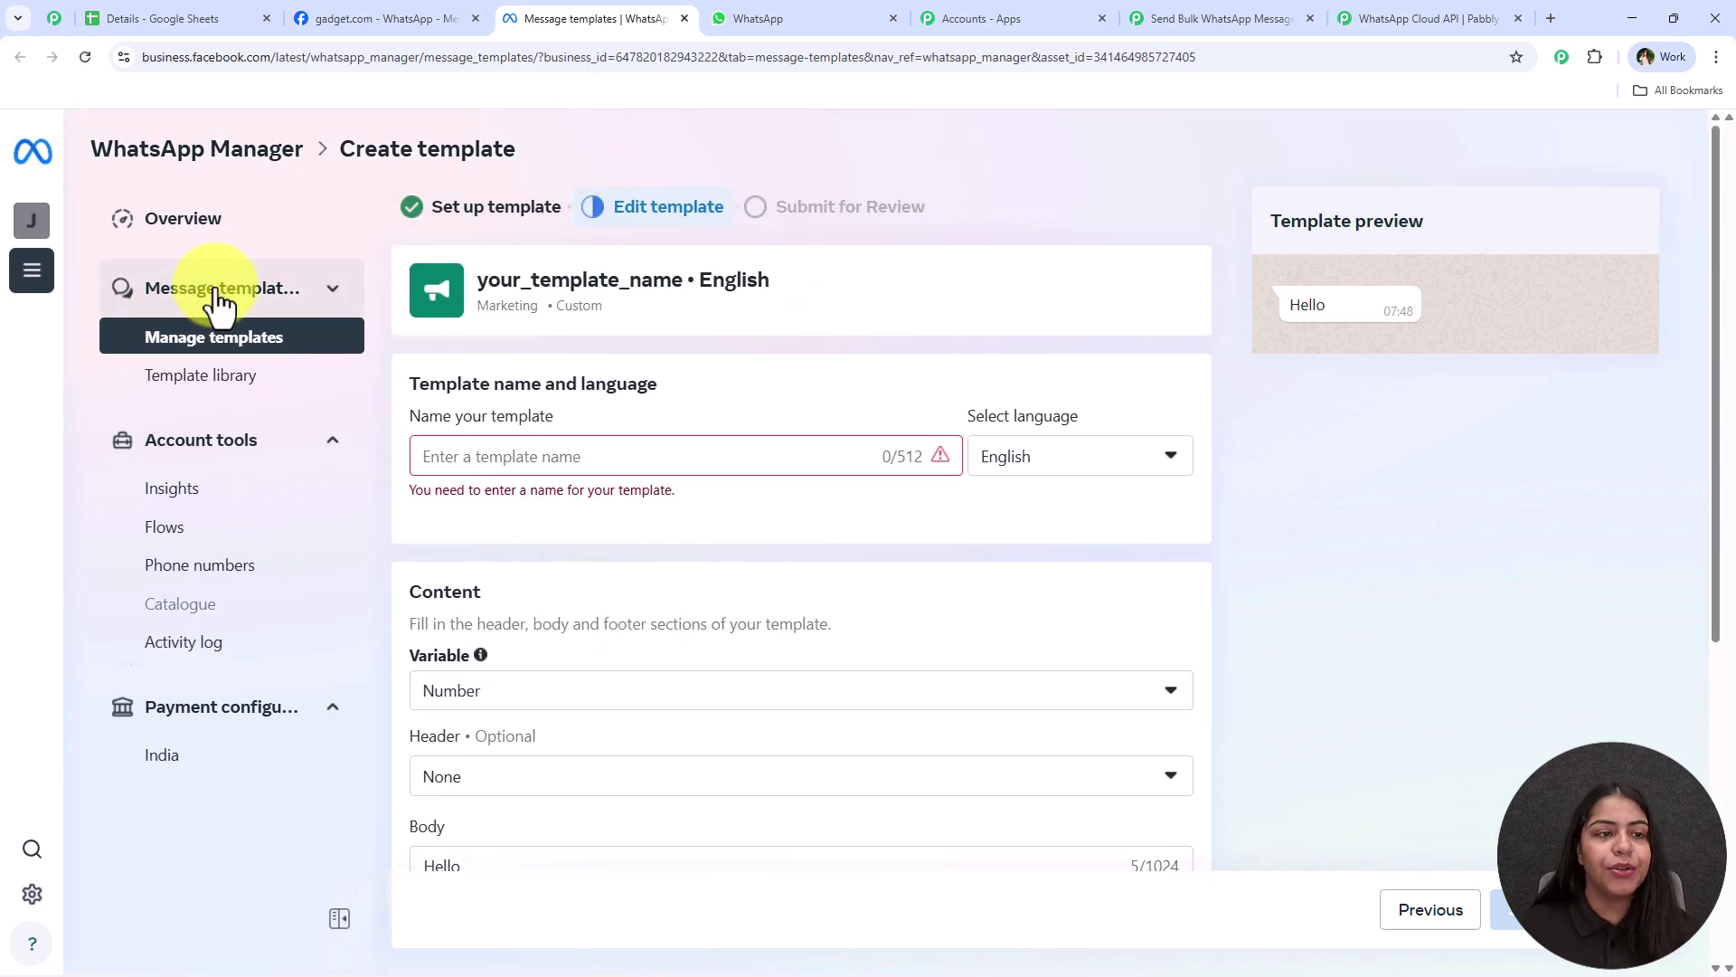
left_click(217, 291)
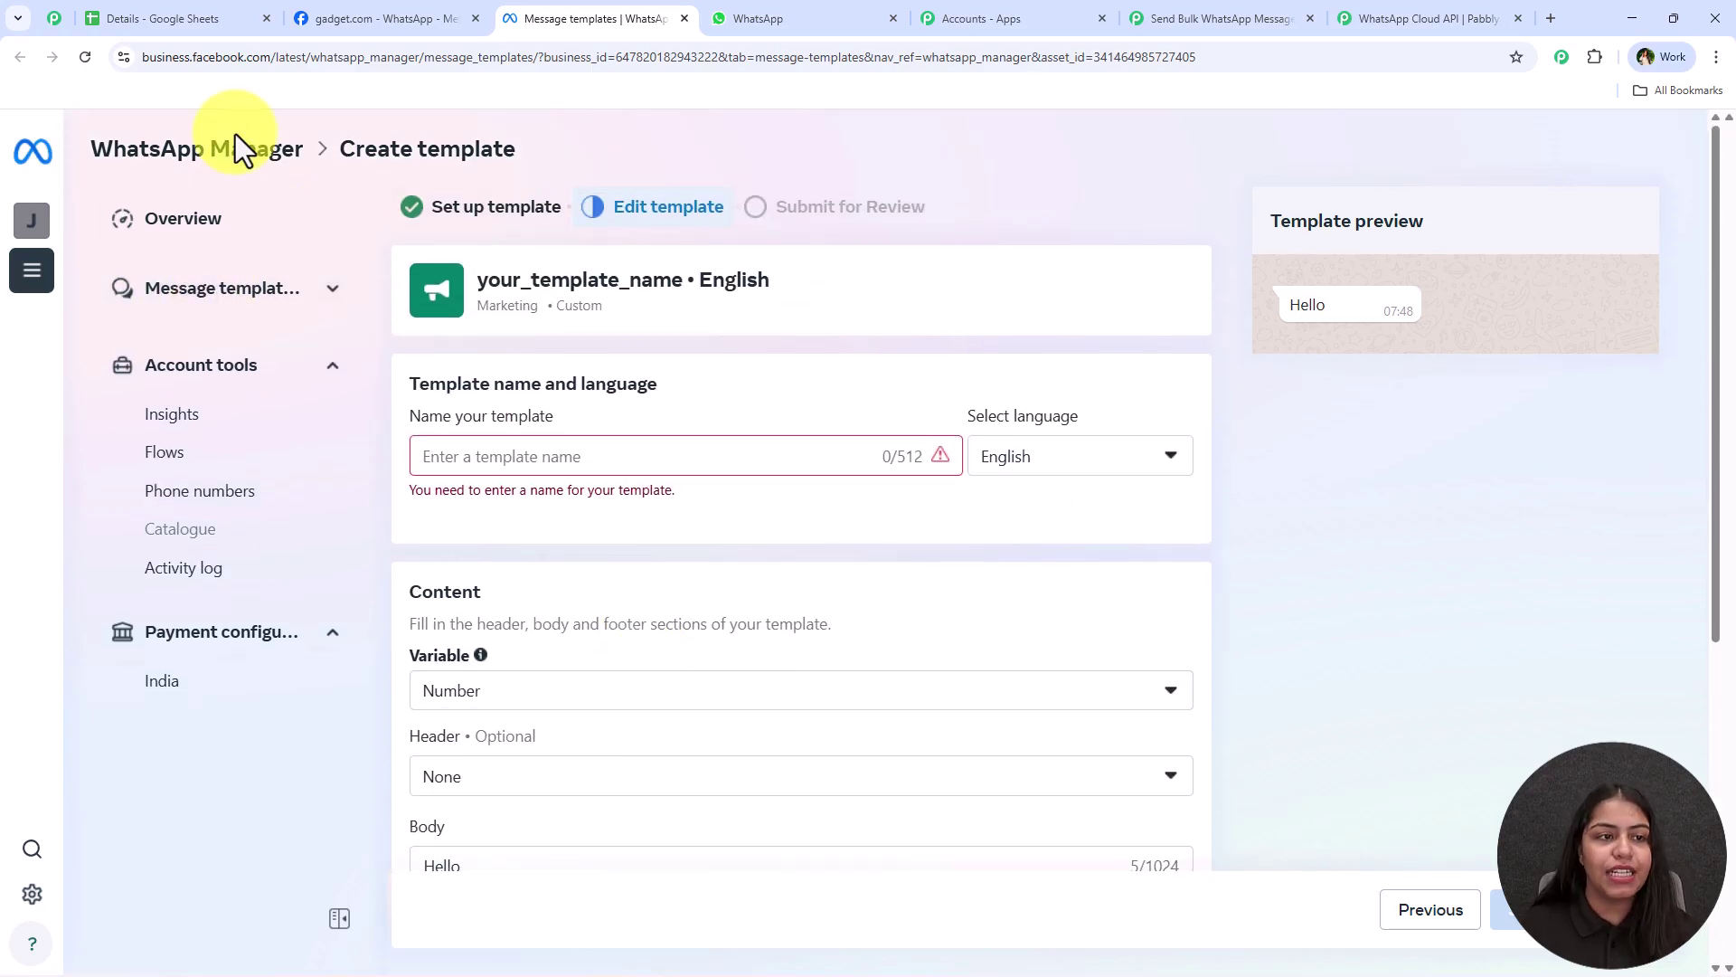
left_click(454, 233)
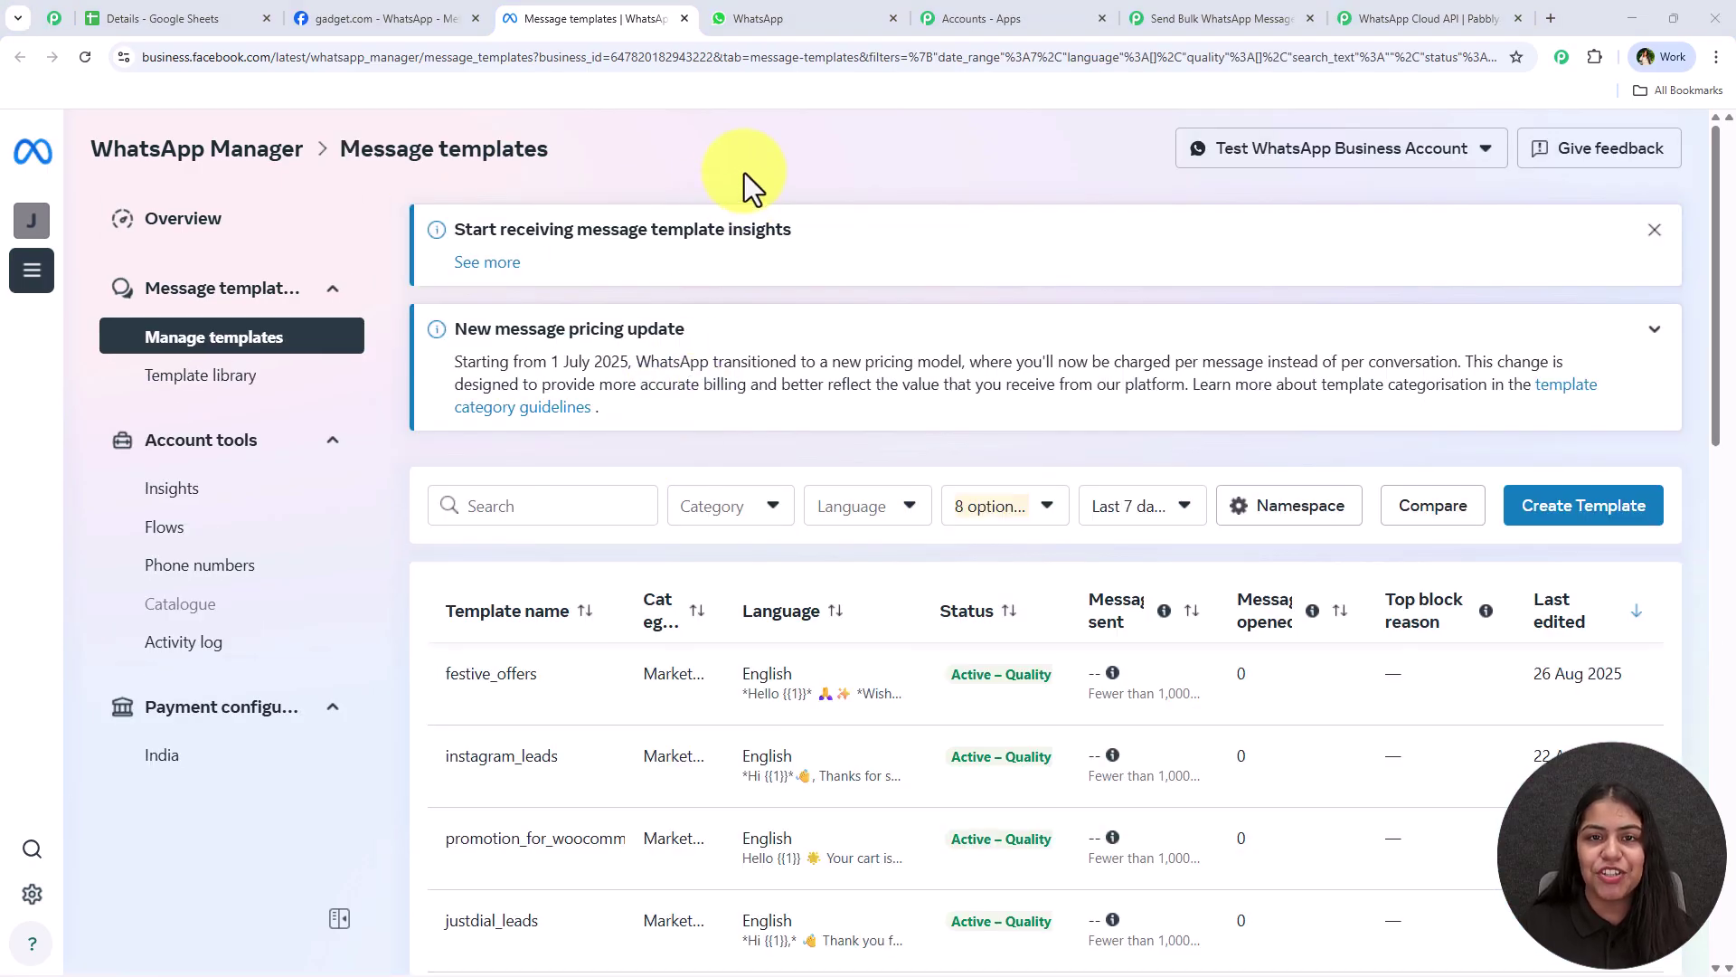
scroll(536, 633, "down", 4)
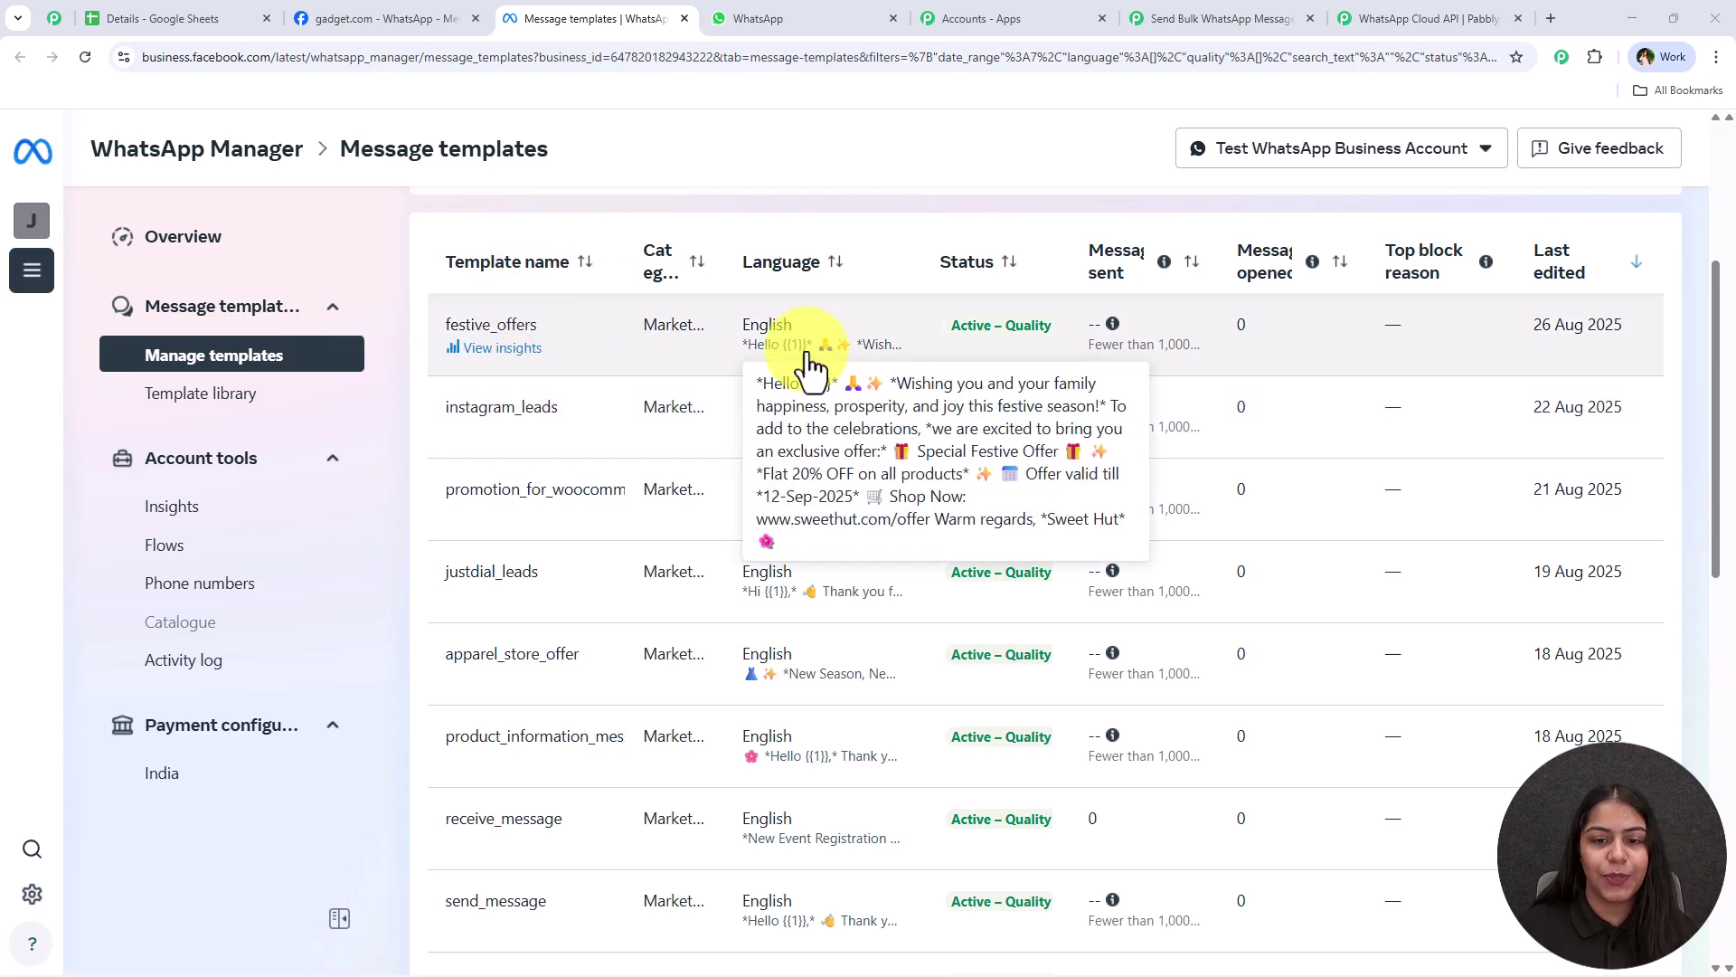
left_click(795, 353)
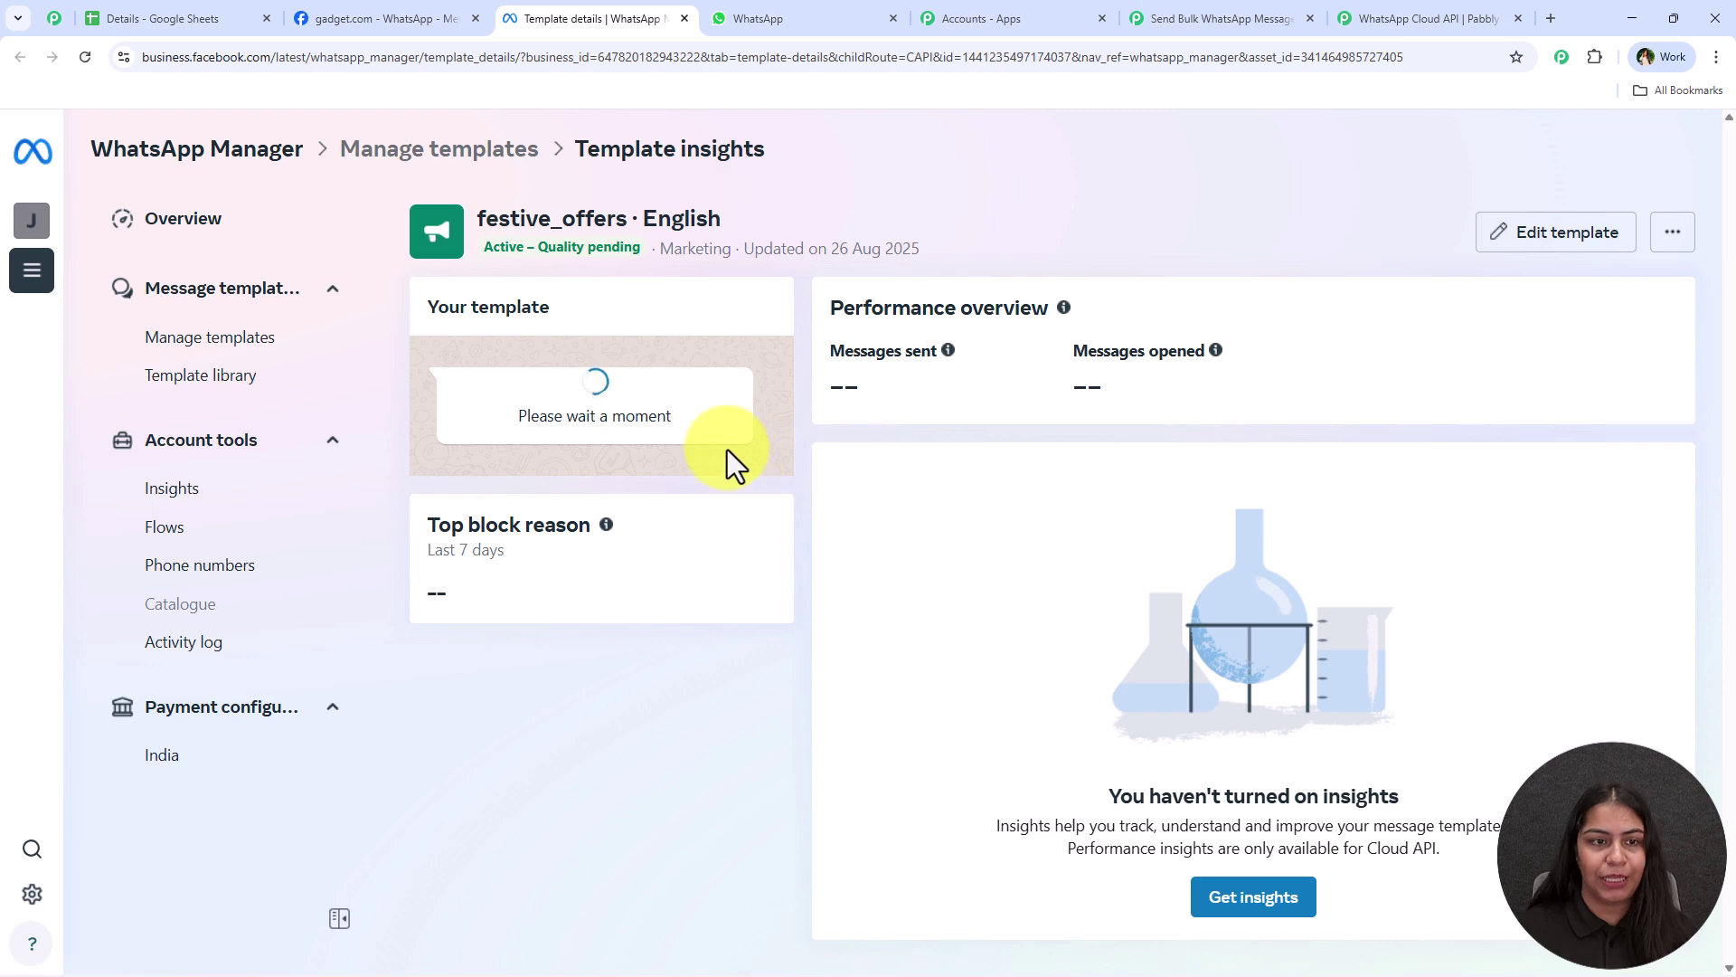
Copy the festive_offers name and confirm it as the Template ID in Pabbly
left_click_drag(480, 218, 635, 218)
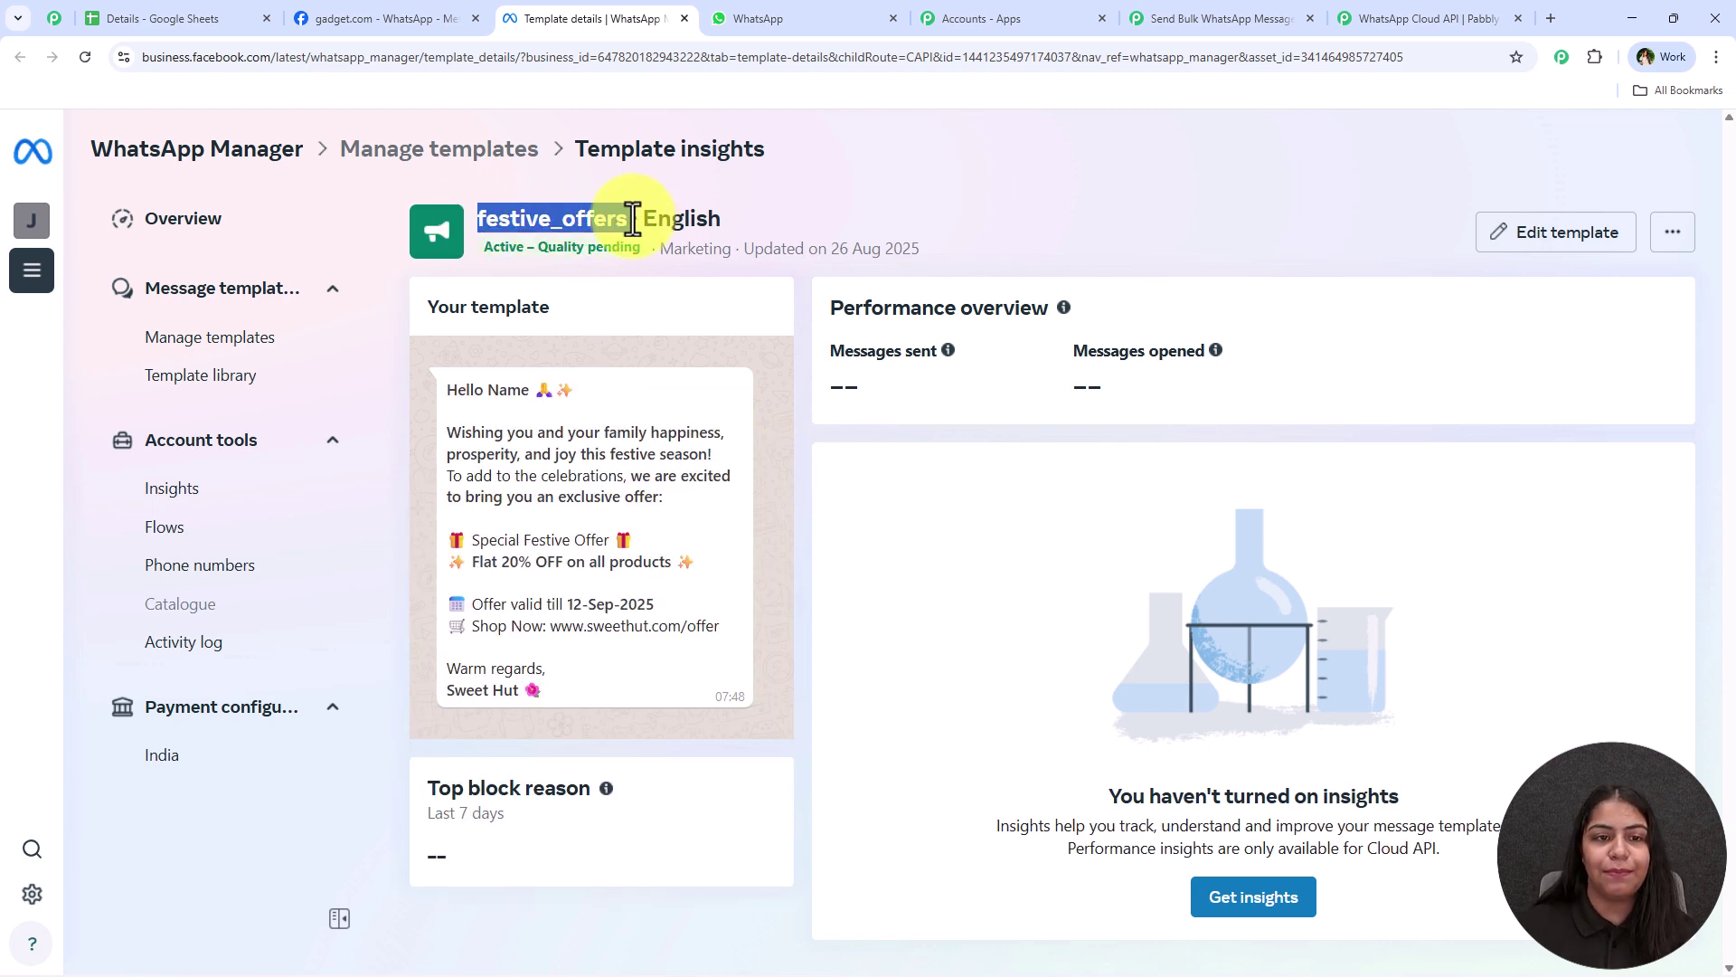
left_click(1236, 5)
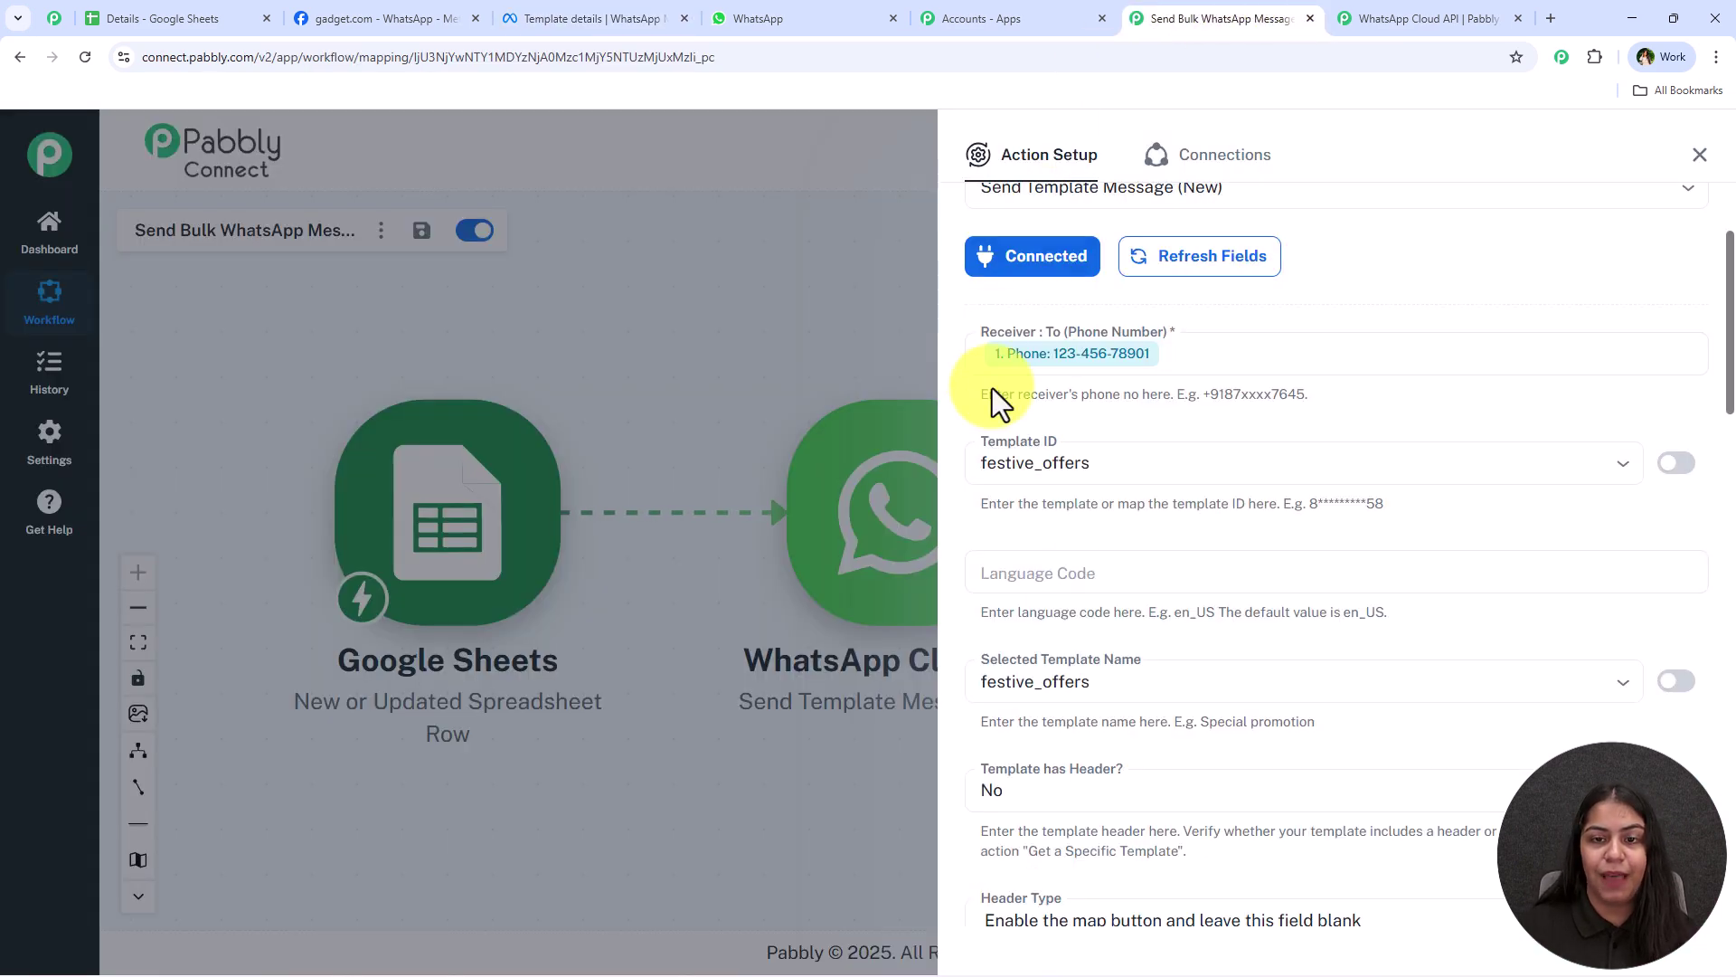
left_click(1063, 461)
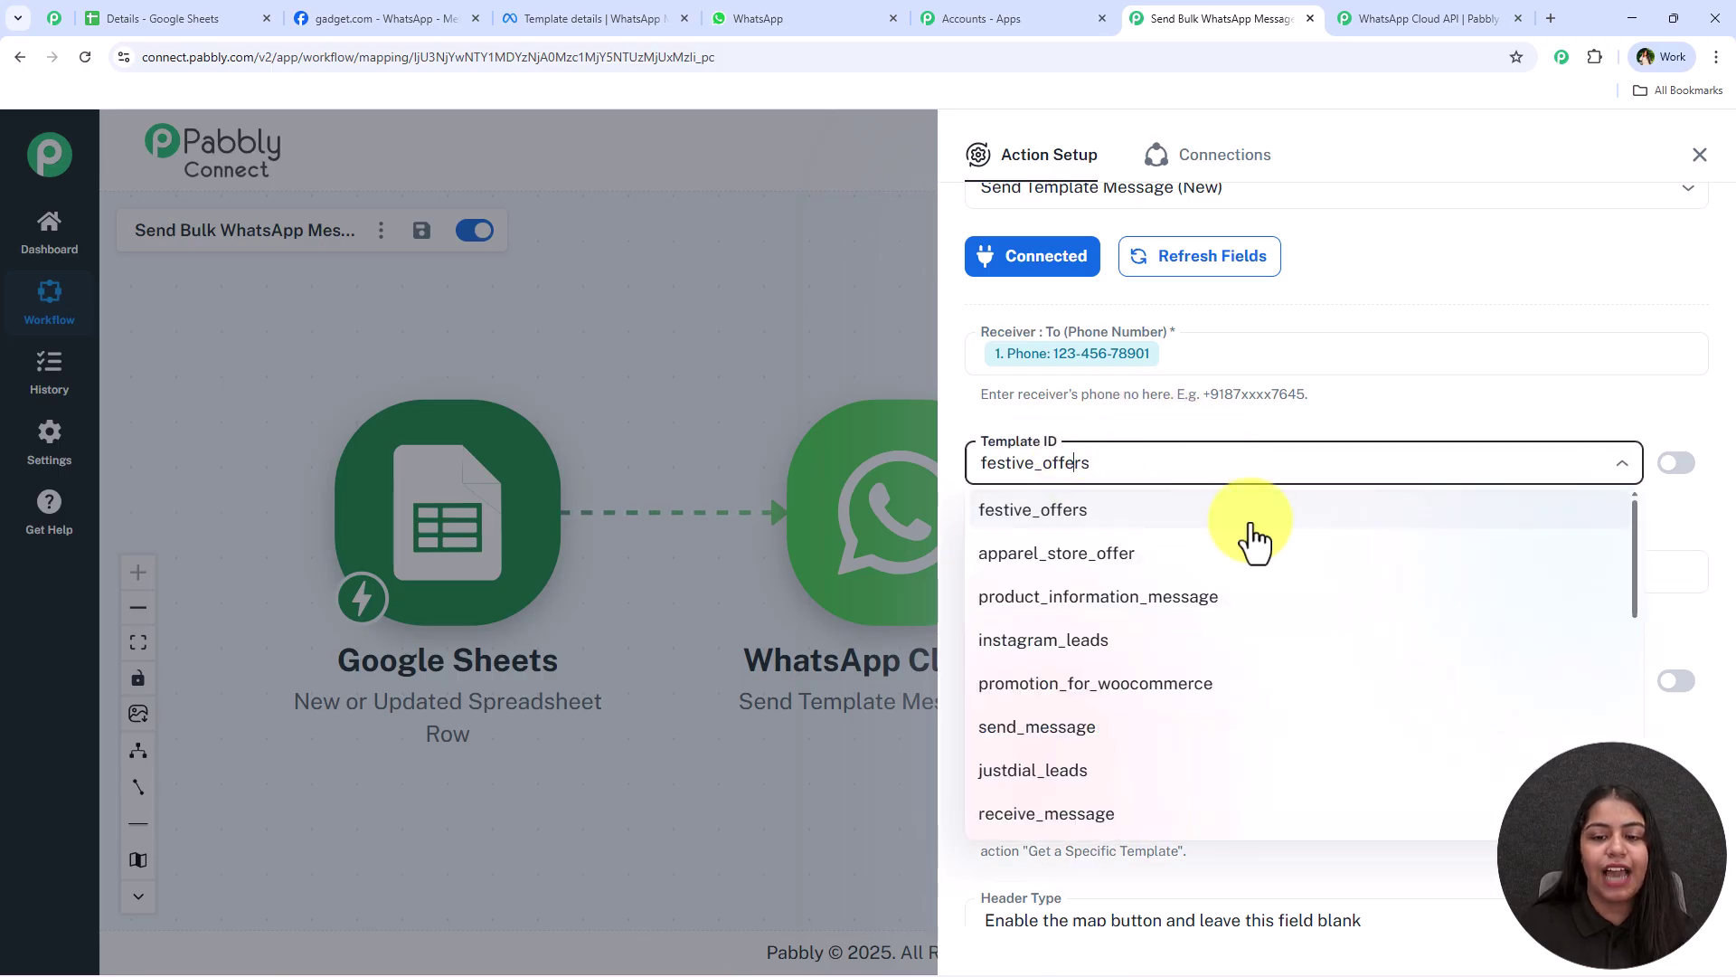
left_click(1253, 511)
left_click(1120, 541)
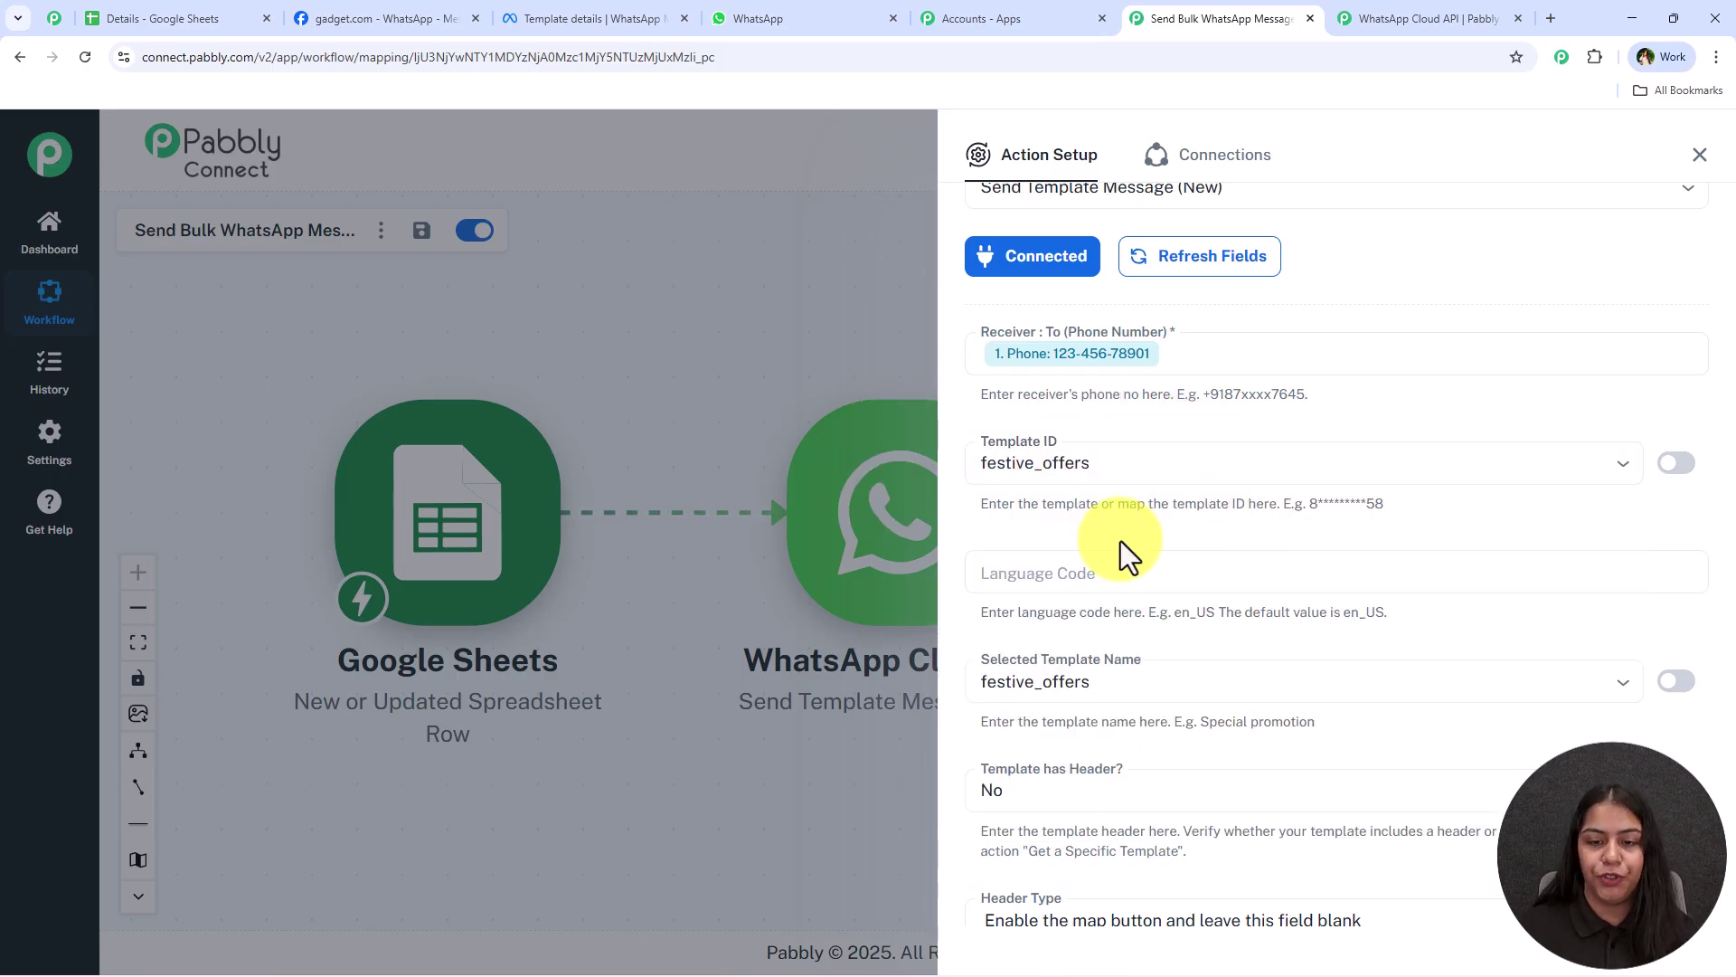
scroll(1071, 469, "down", 2)
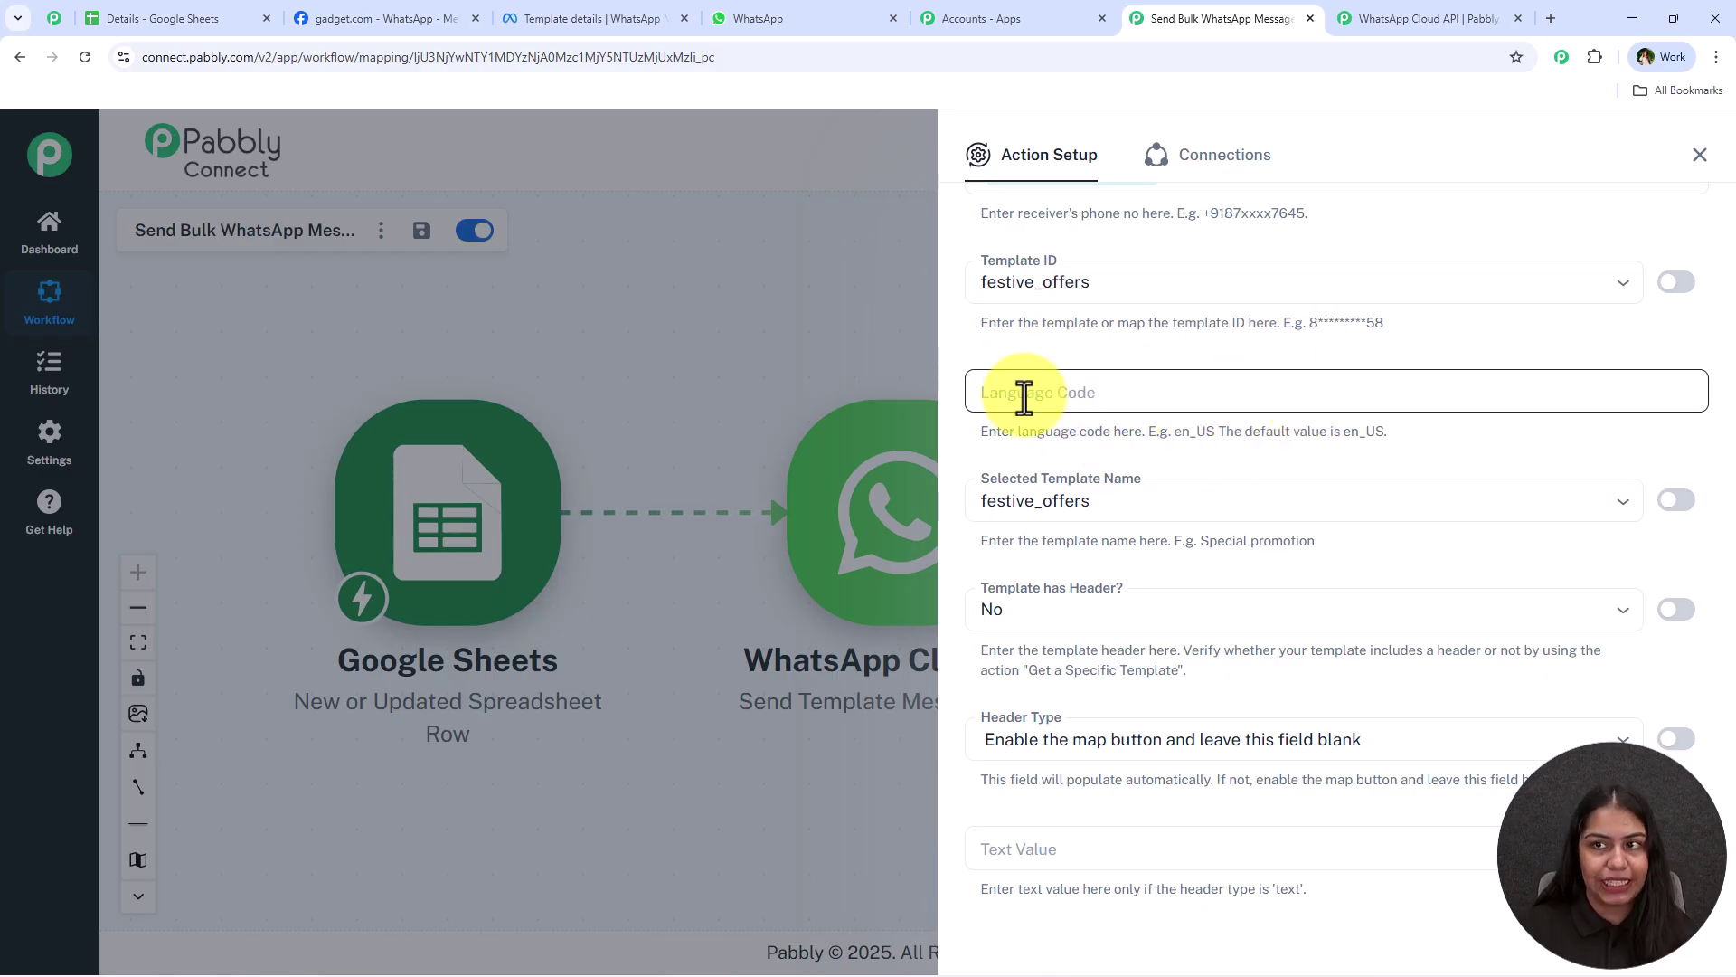
Check festive_offers' English language in Edit template, then go to the Language Code field
left_click(569, 5)
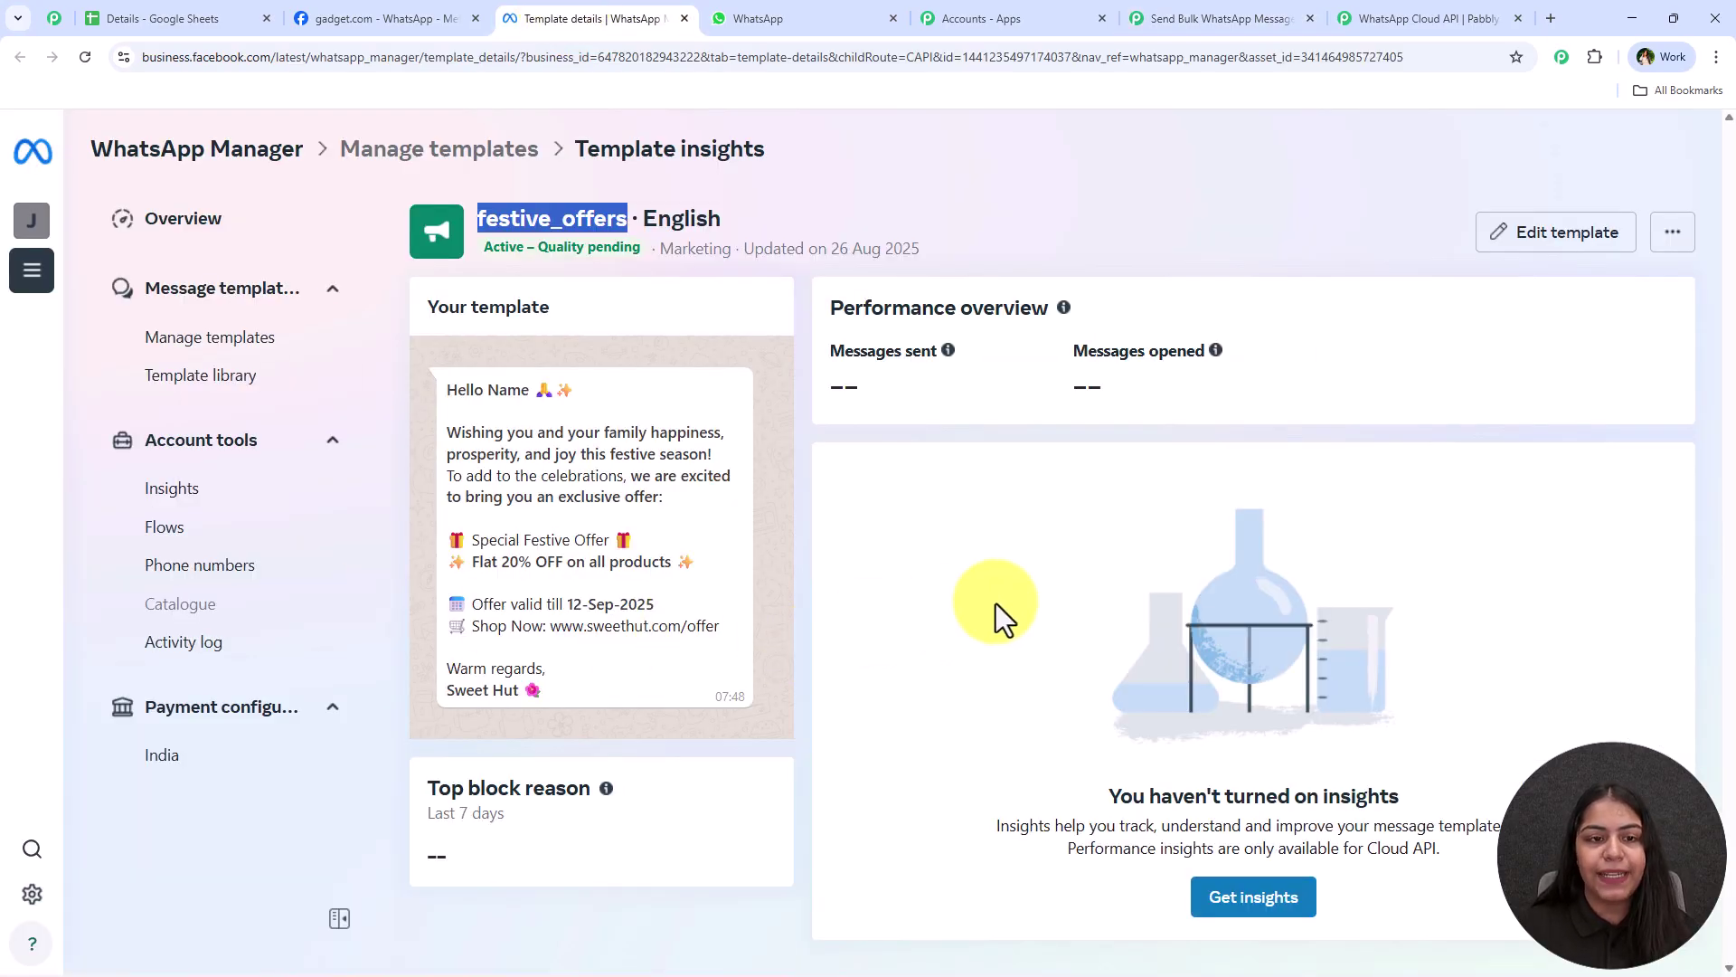
left_click(876, 510)
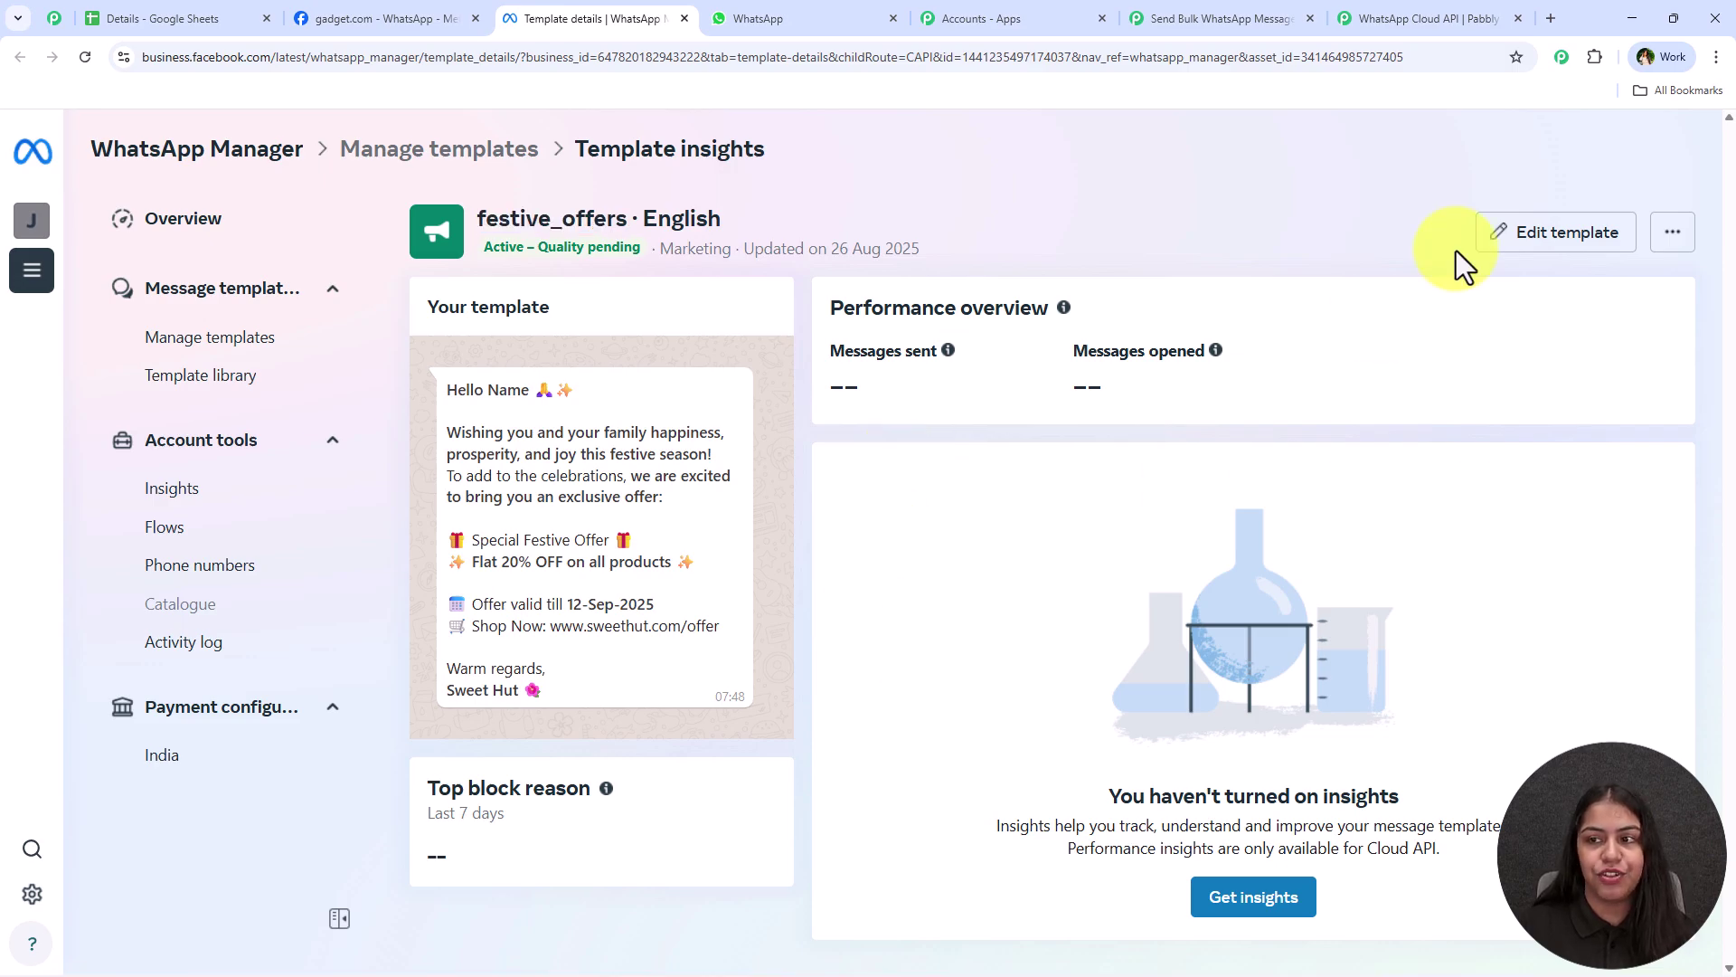
left_click(1528, 237)
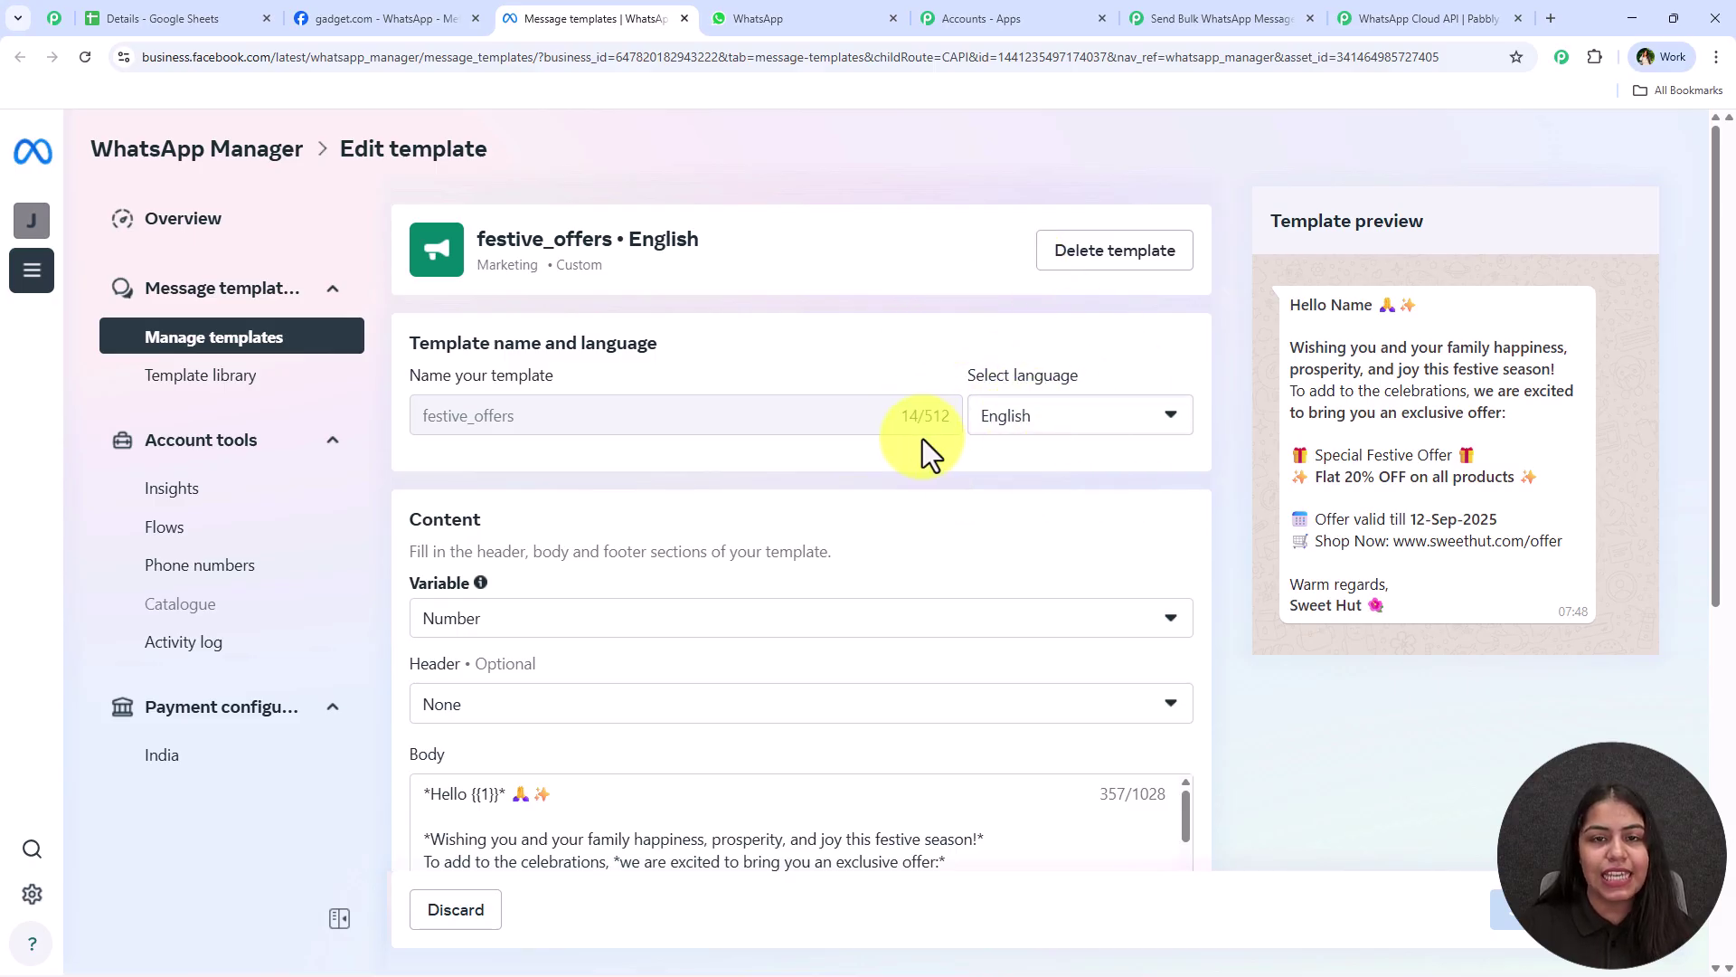
left_click(1254, 13)
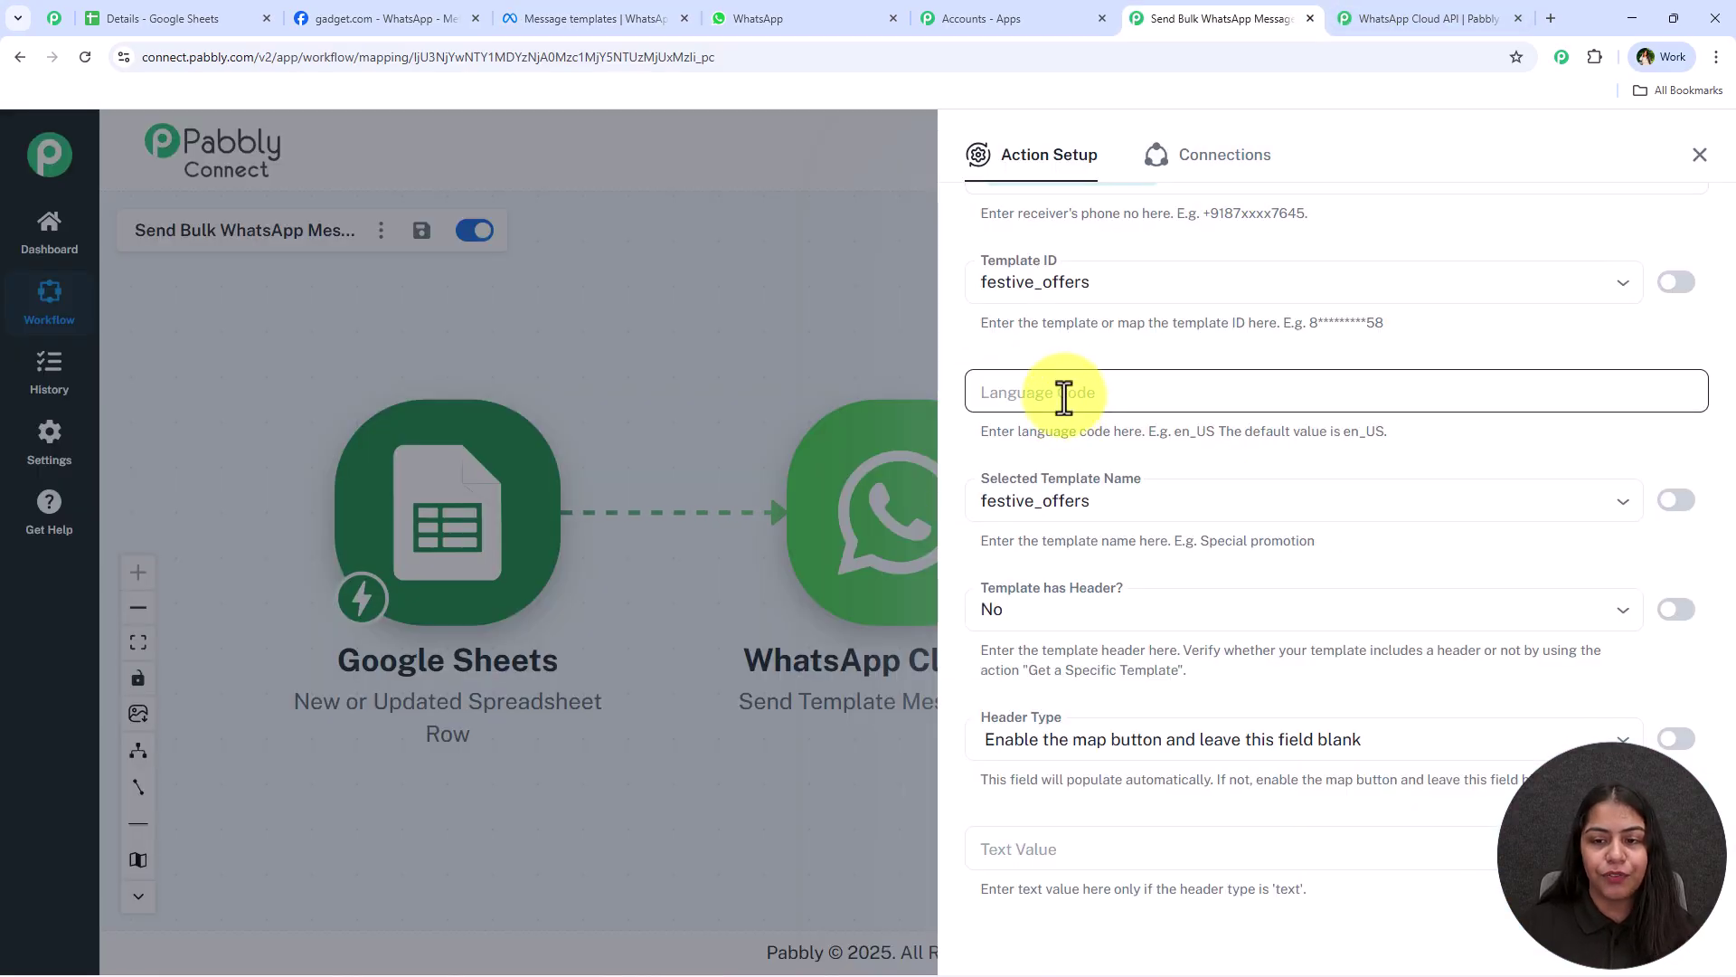
left_click(1065, 396)
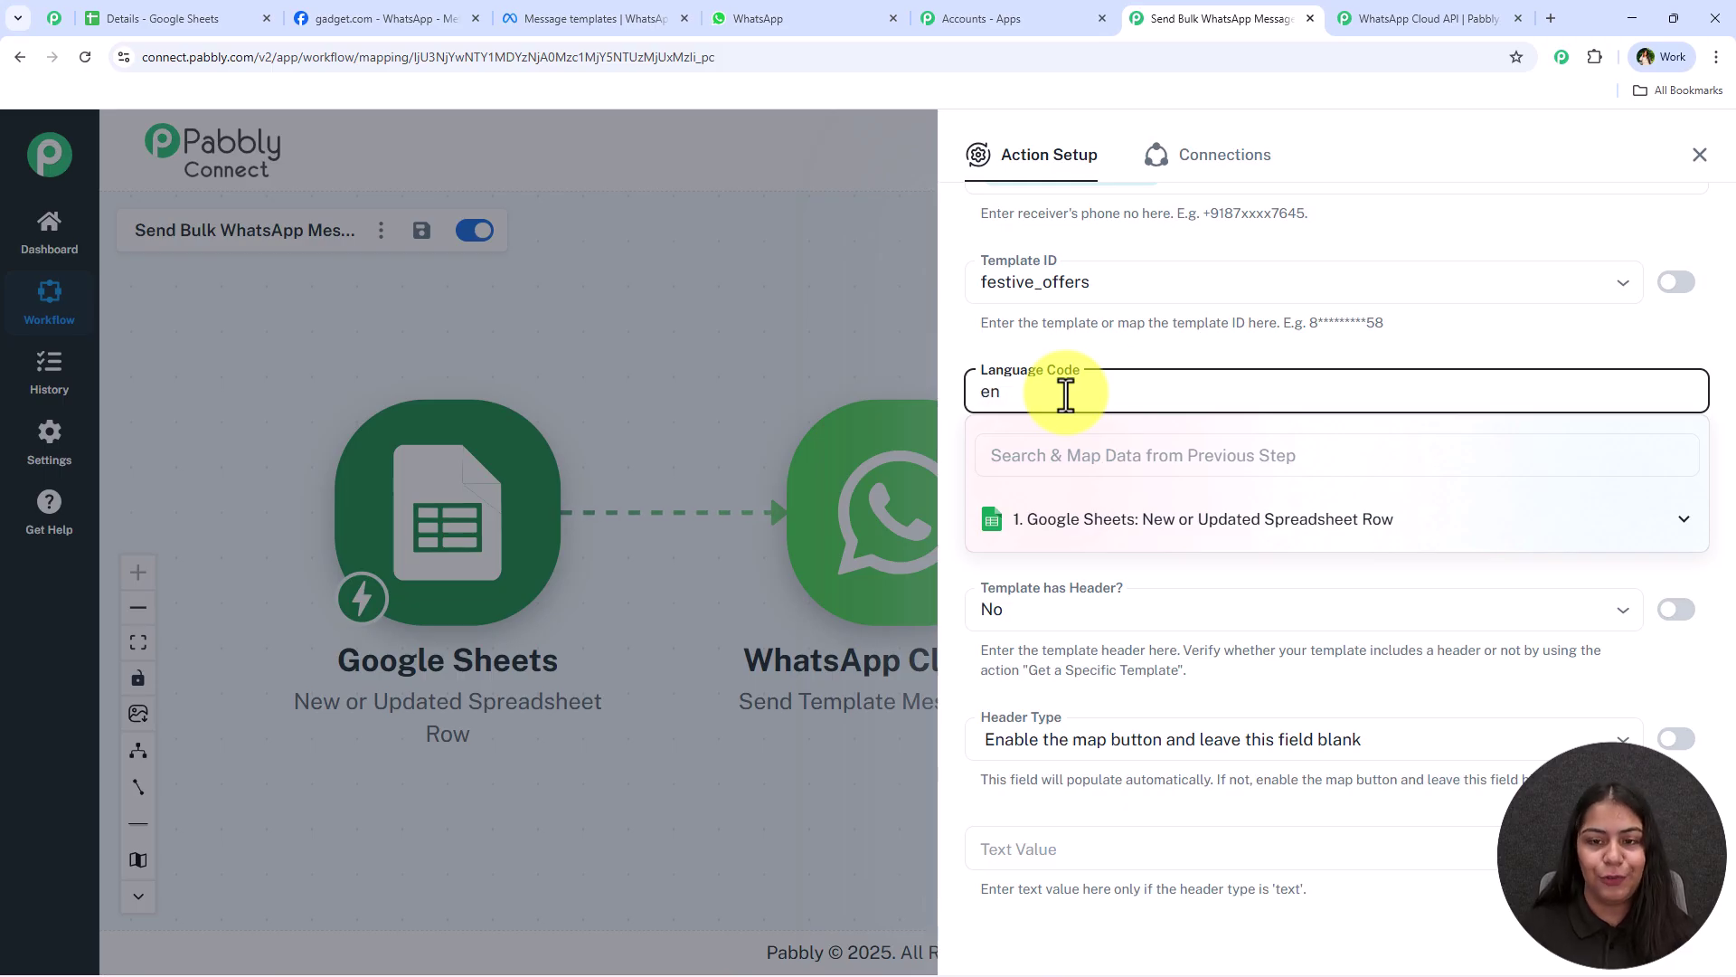
Keep festive_offers as Selected Template Name and review the template's body in the editor
left_click(1097, 358)
scroll(1130, 343, "down", 2)
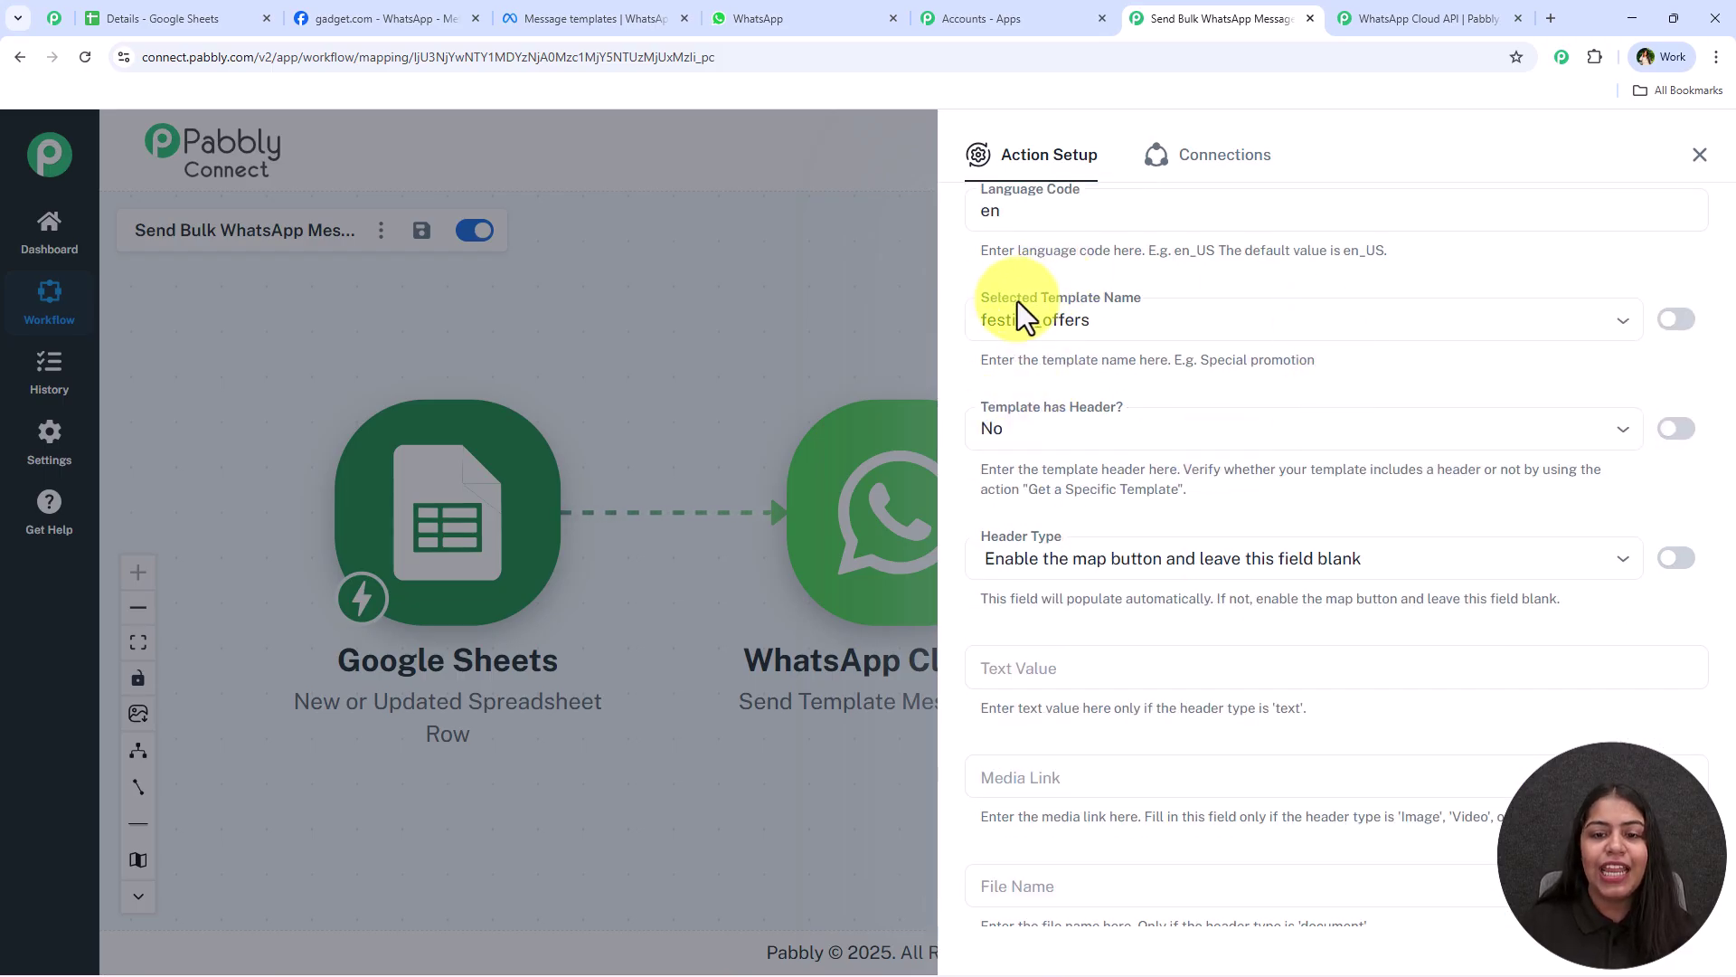
left_click(1105, 325)
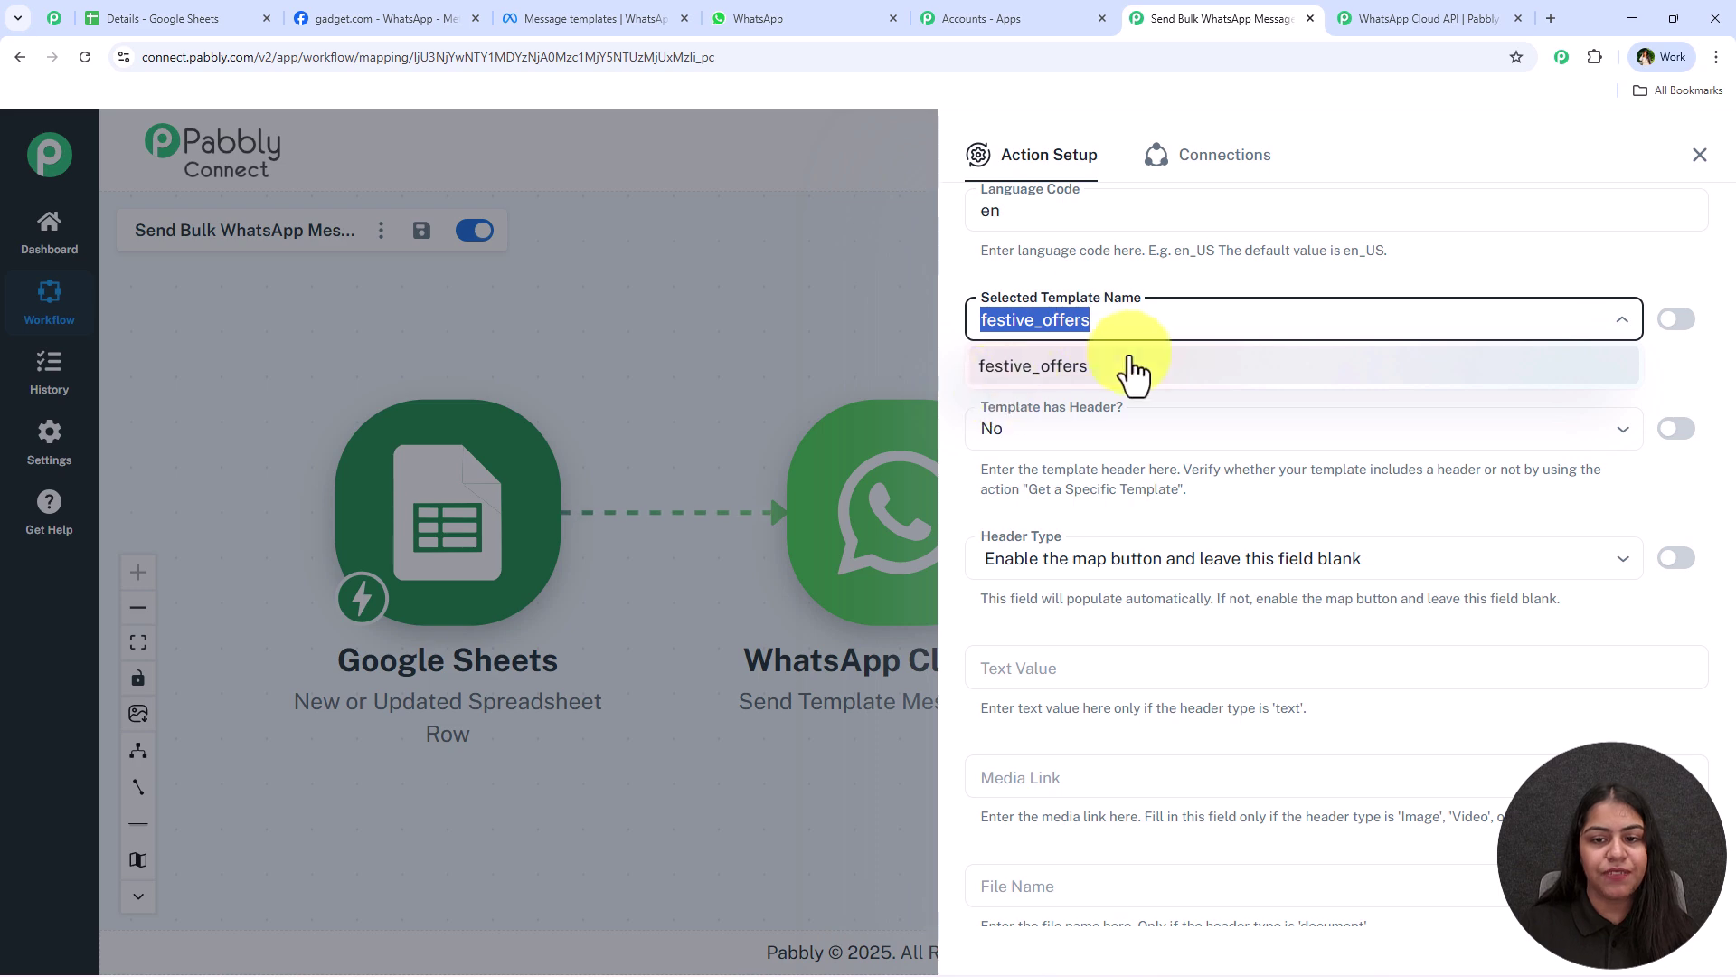
left_click(1122, 279)
scroll(1094, 383, "down", 1)
scroll(1095, 383, "down", 1)
scroll(1097, 380, "up", 1)
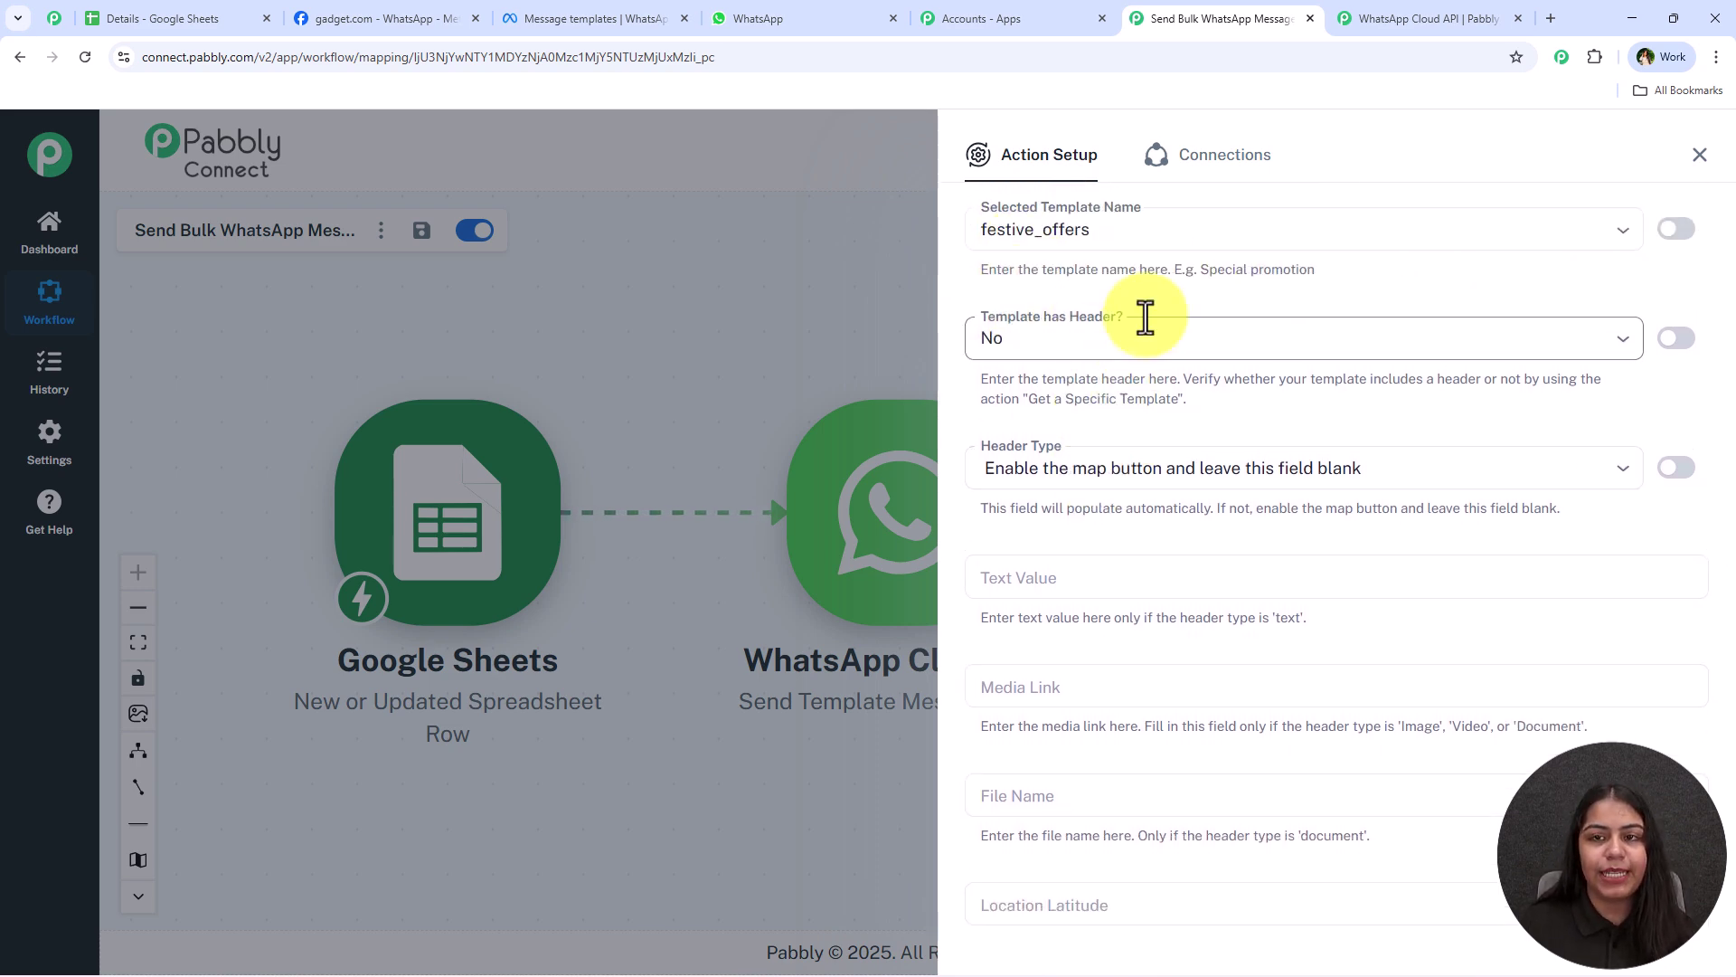
left_click(600, 19)
scroll(564, 534, "down", 2)
scroll(590, 627, "down", 2)
scroll(682, 582, "down", 4)
scroll(678, 600, "up", 5)
left_click(1230, 16)
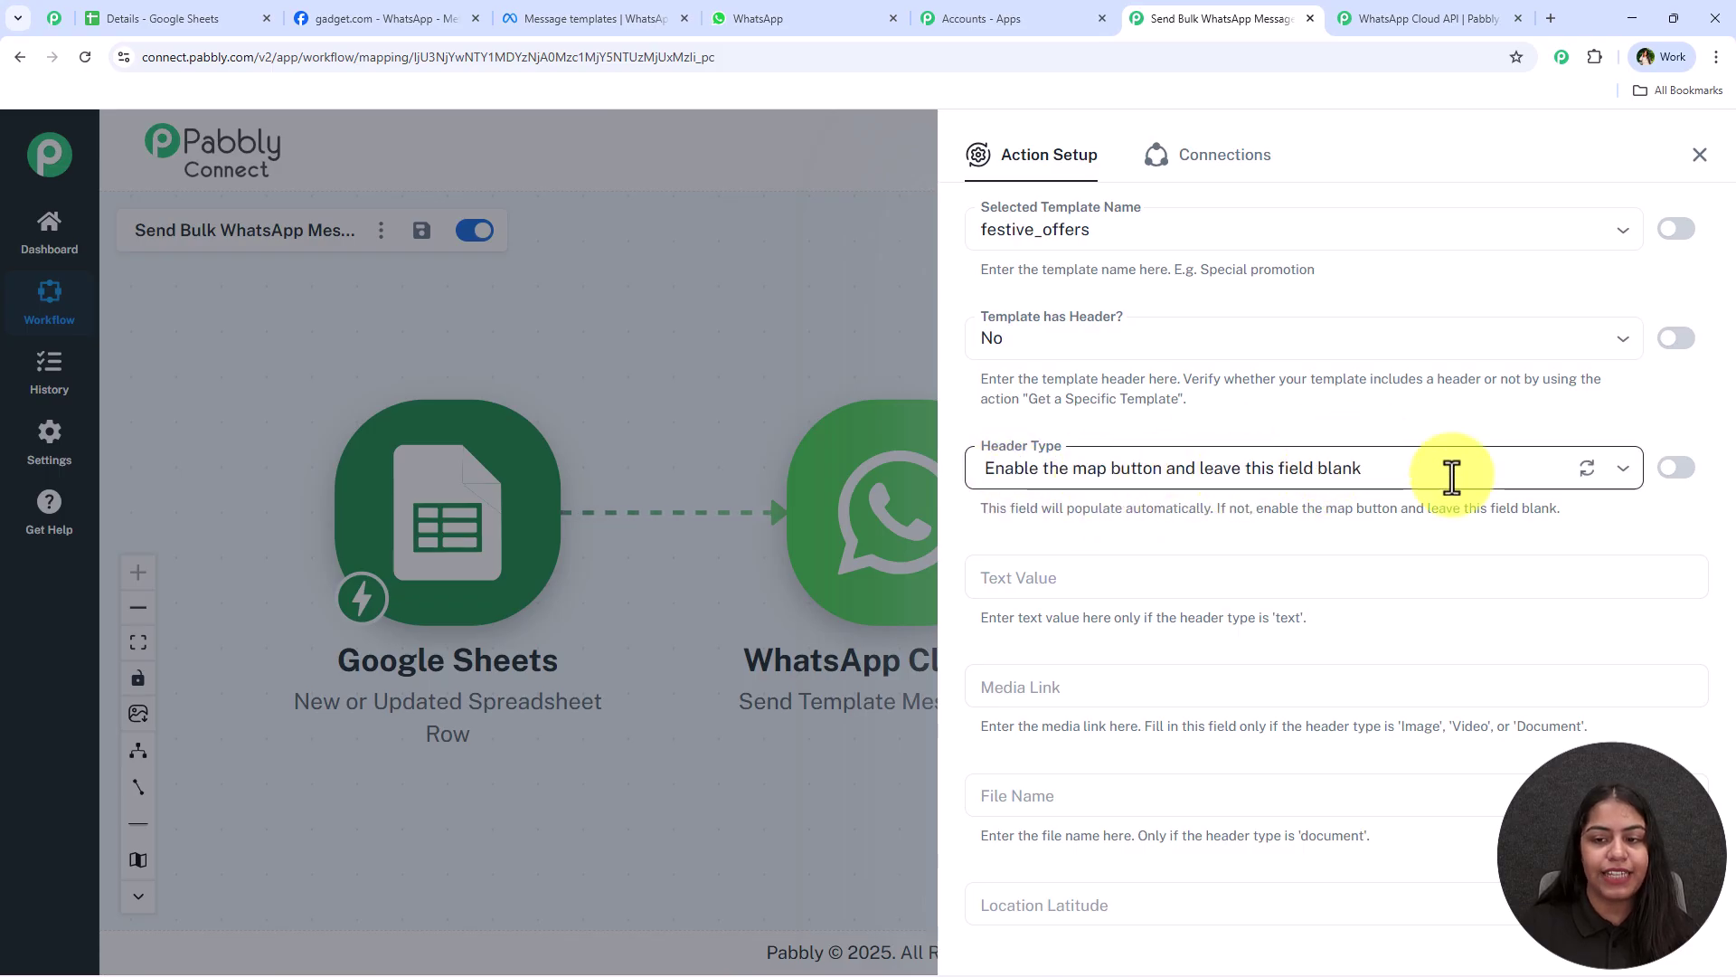
Switch Header Type to mapped mode and clear it so it stays blank
left_click(1114, 463)
left_click(1441, 419)
left_click(1675, 469)
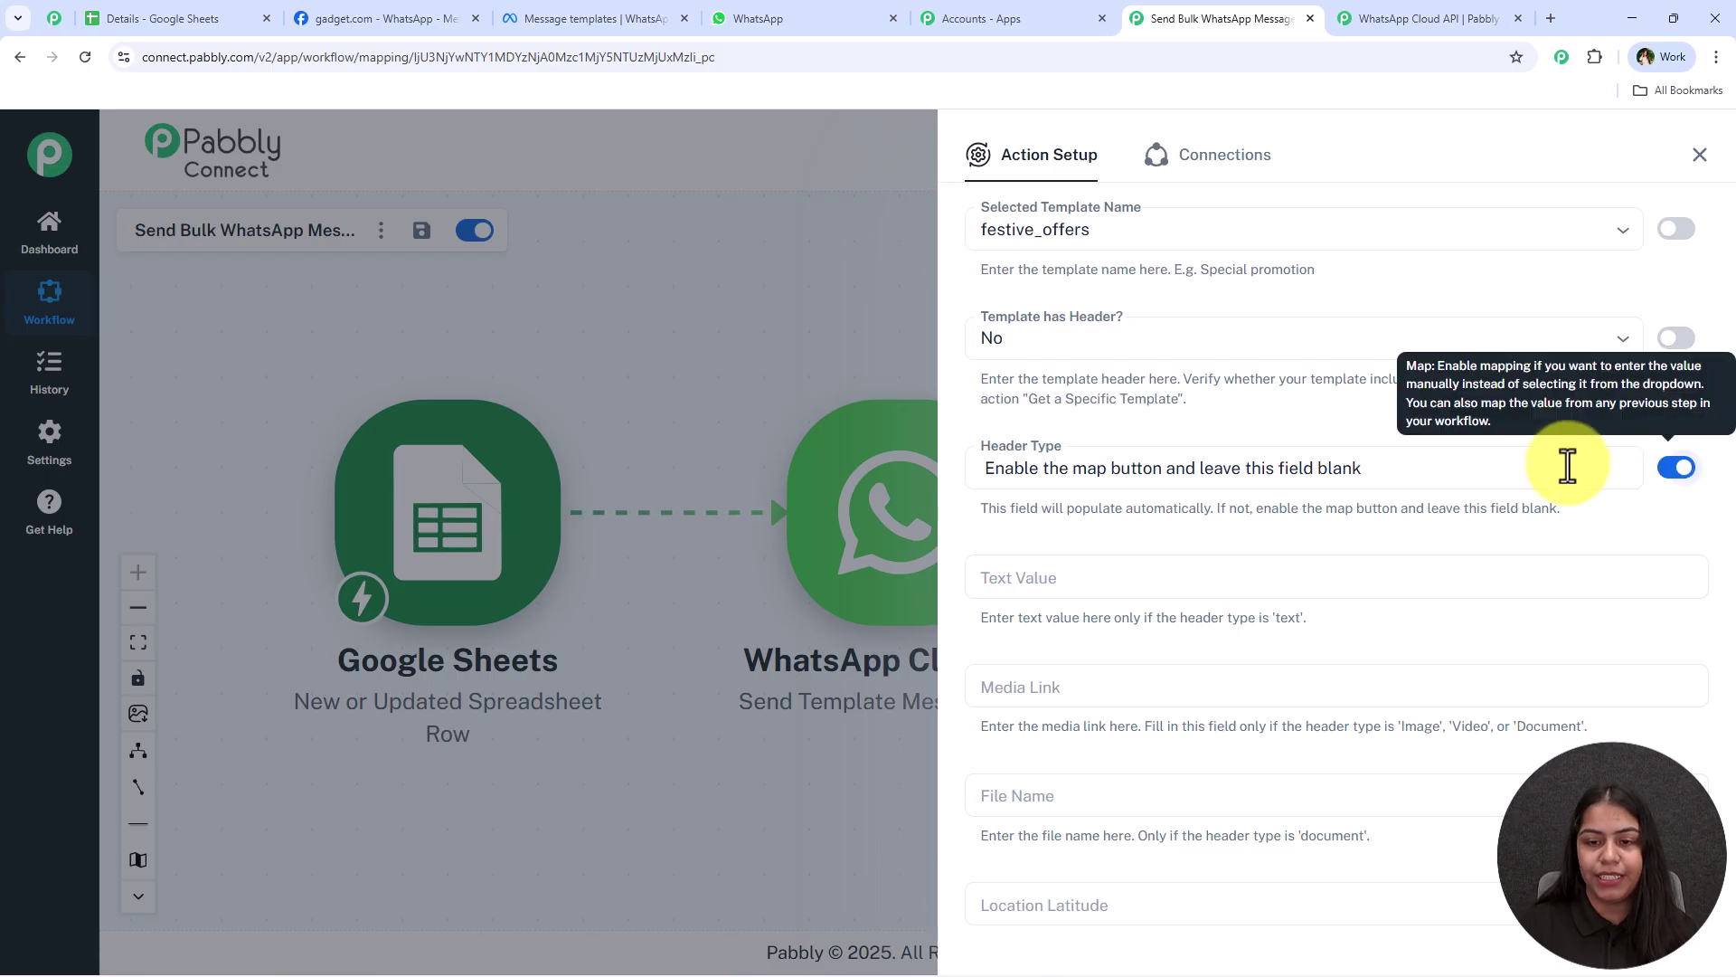
left_click(1426, 477)
key("ctrl+a")
key("BackSpace")
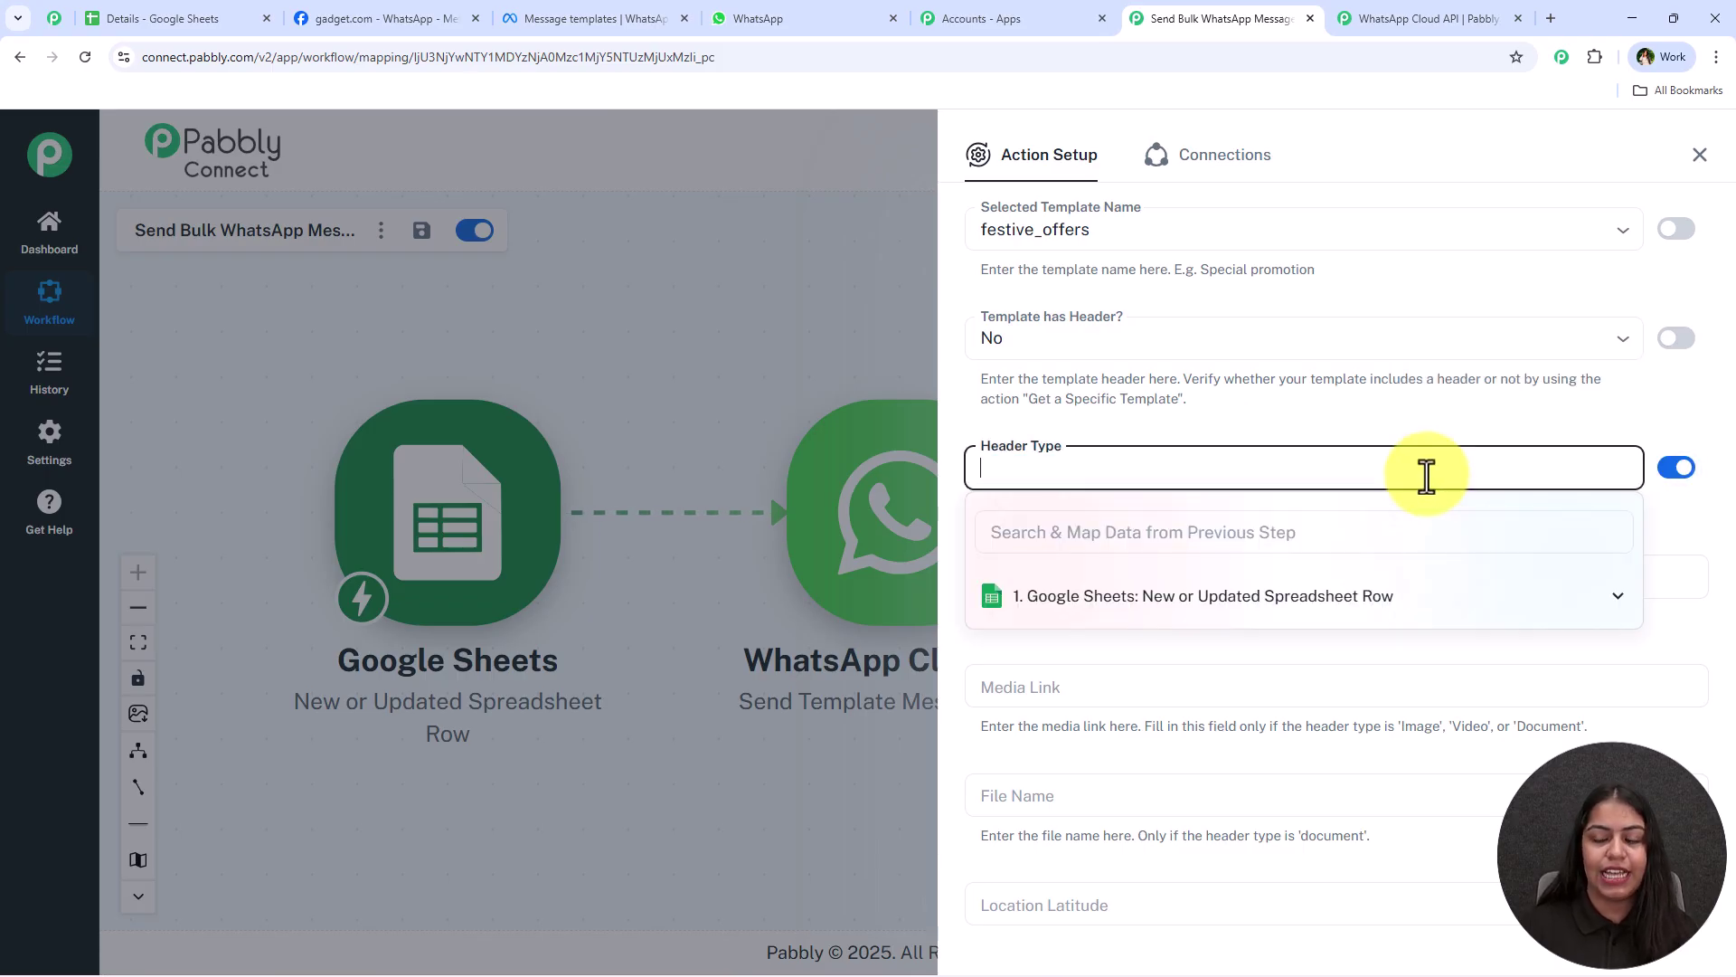
left_click(1302, 439)
scroll(1304, 563, "down", 3)
scroll(1291, 569, "down", 8)
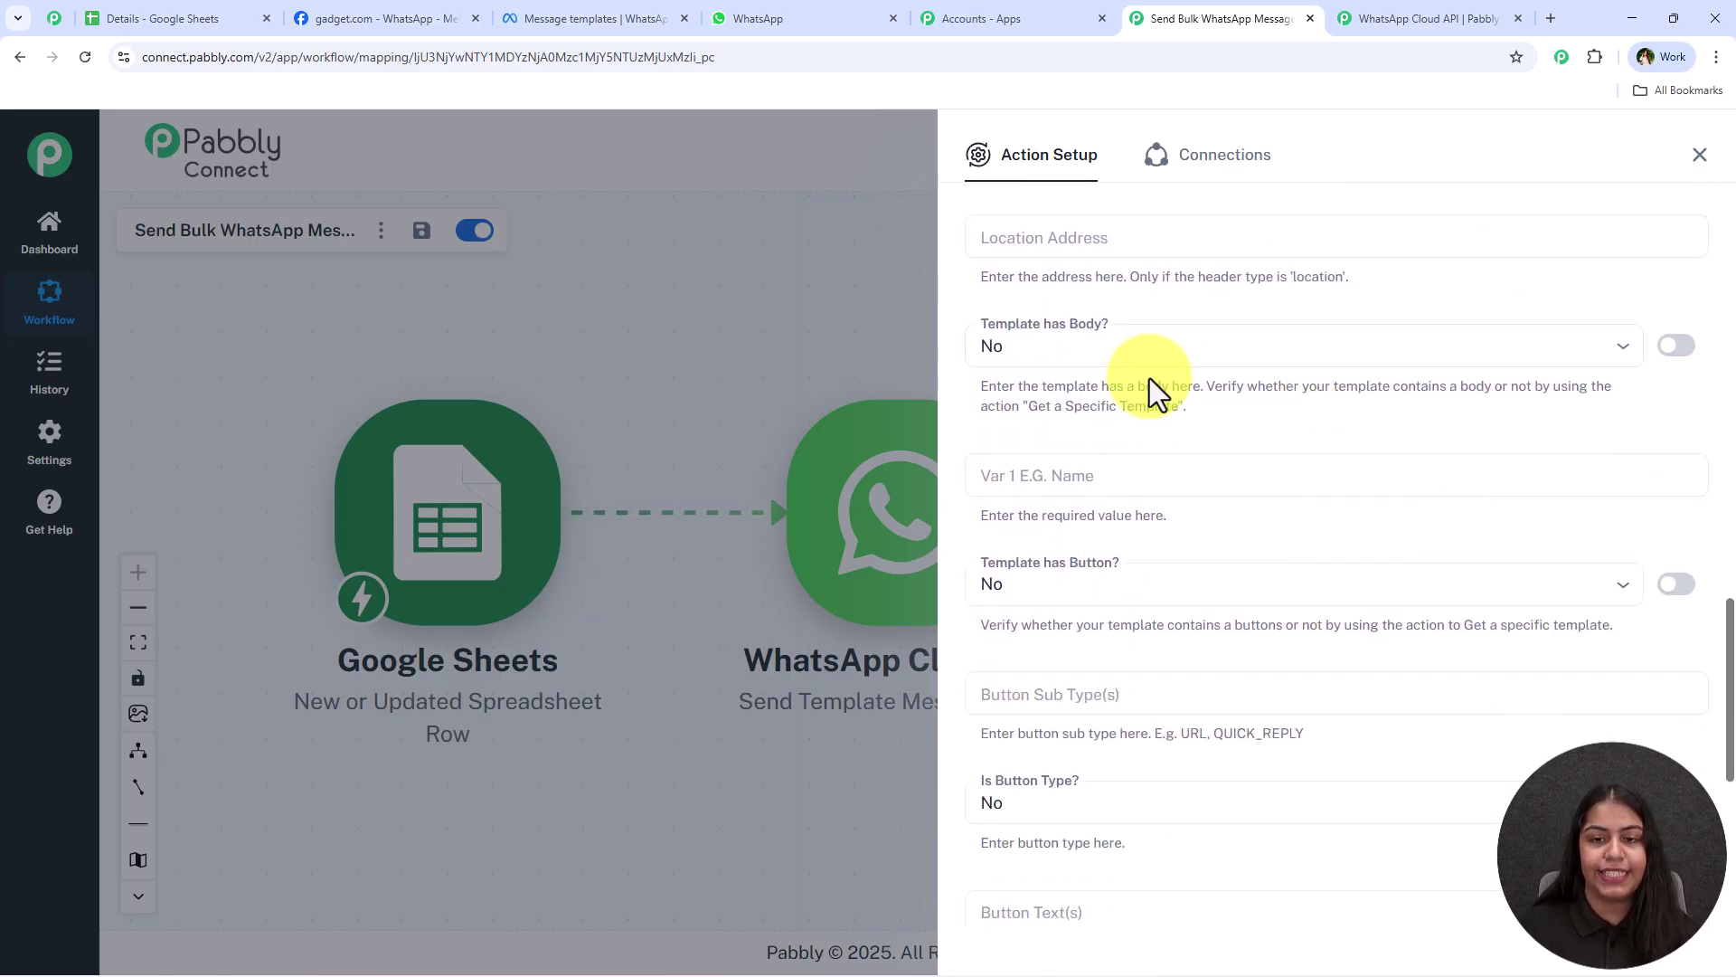
Set 'Template has Body?' to Yes in the WhatsApp action
left_click(588, 19)
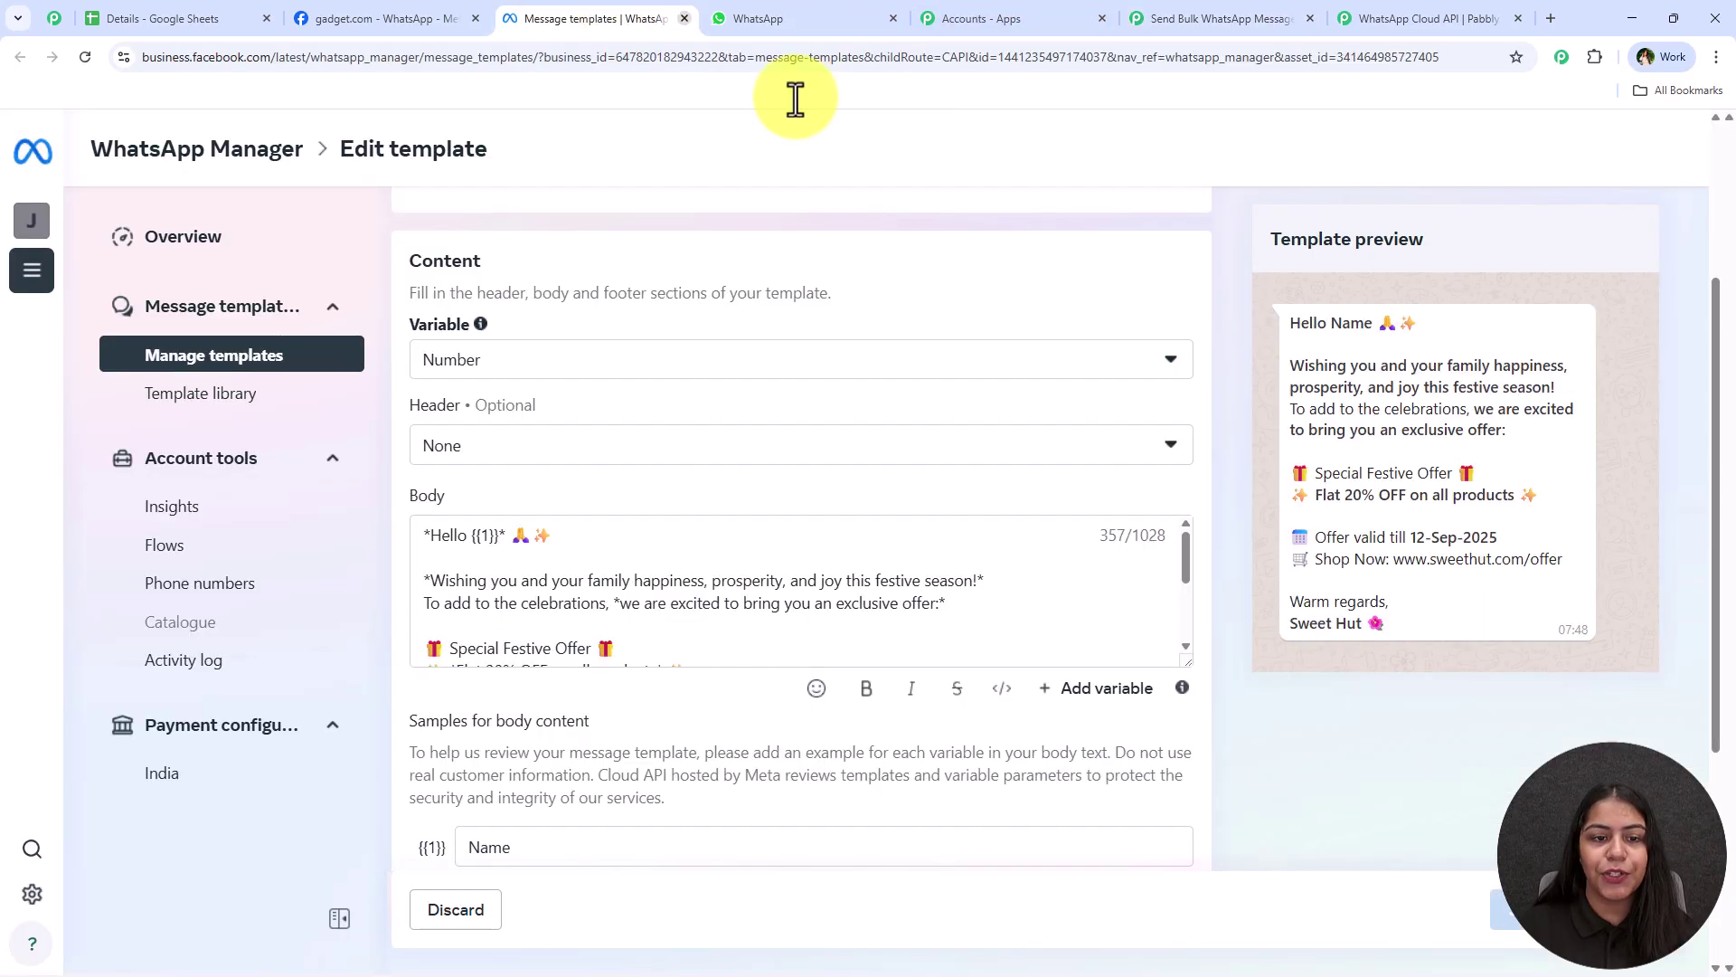
scroll(610, 624, "down", 3)
scroll(615, 596, "up", 3)
left_click(1175, 18)
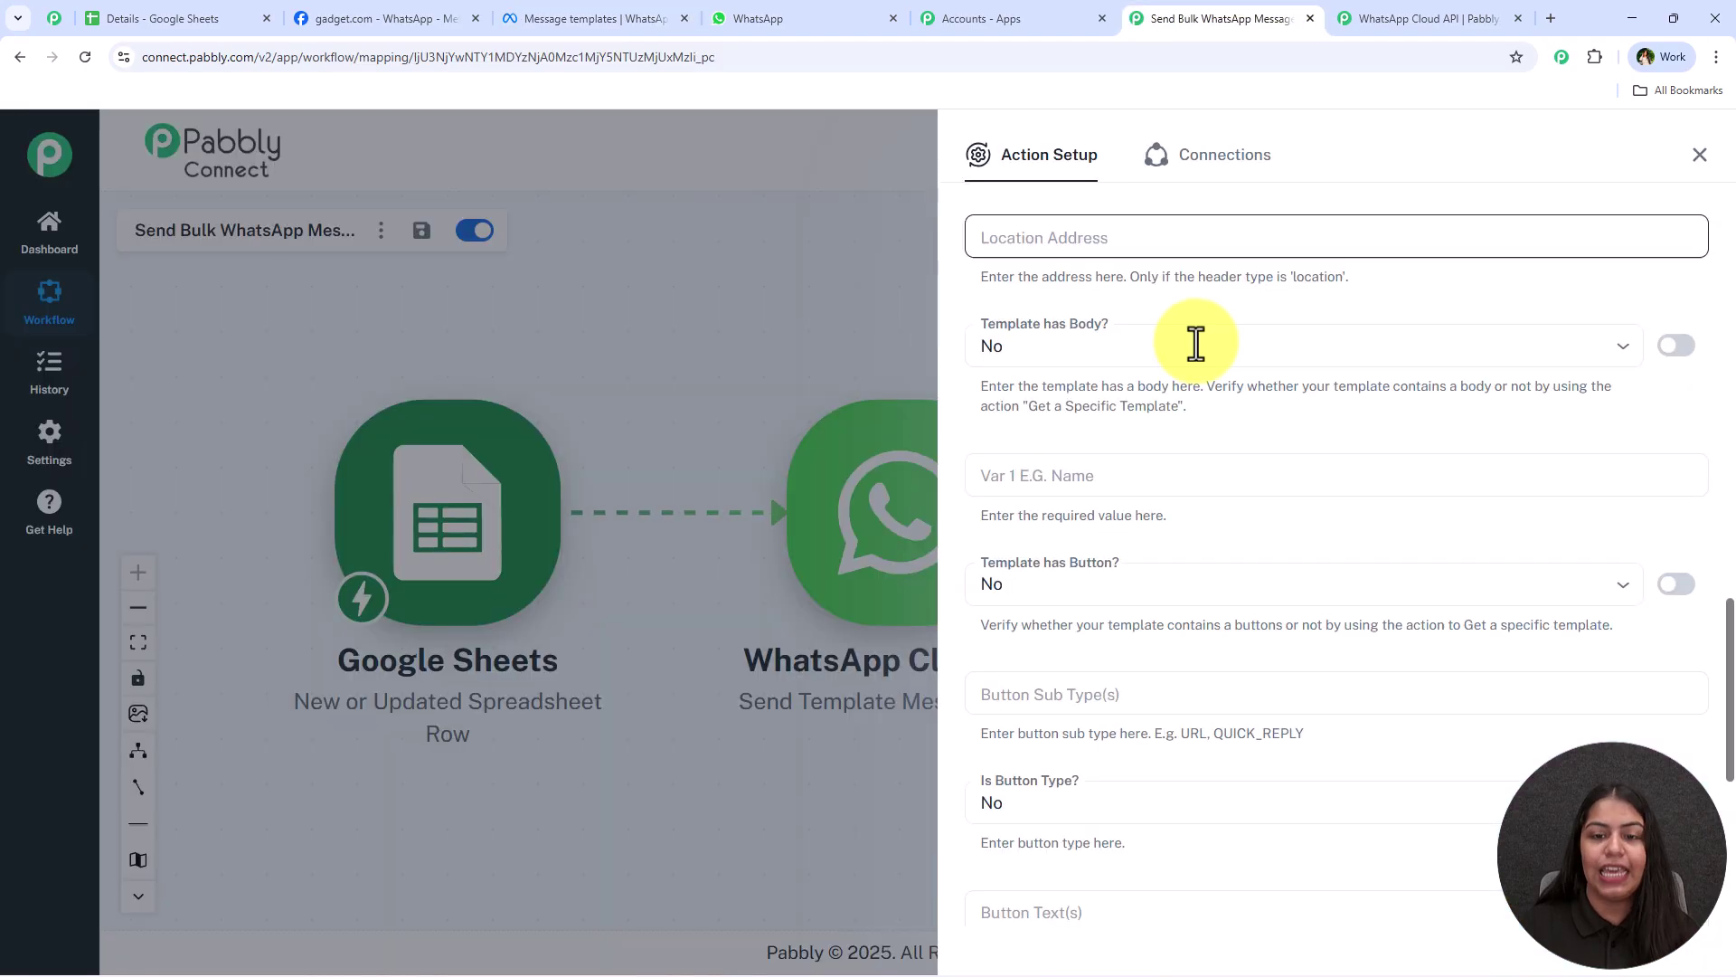
left_click(1117, 360)
left_click(1124, 448)
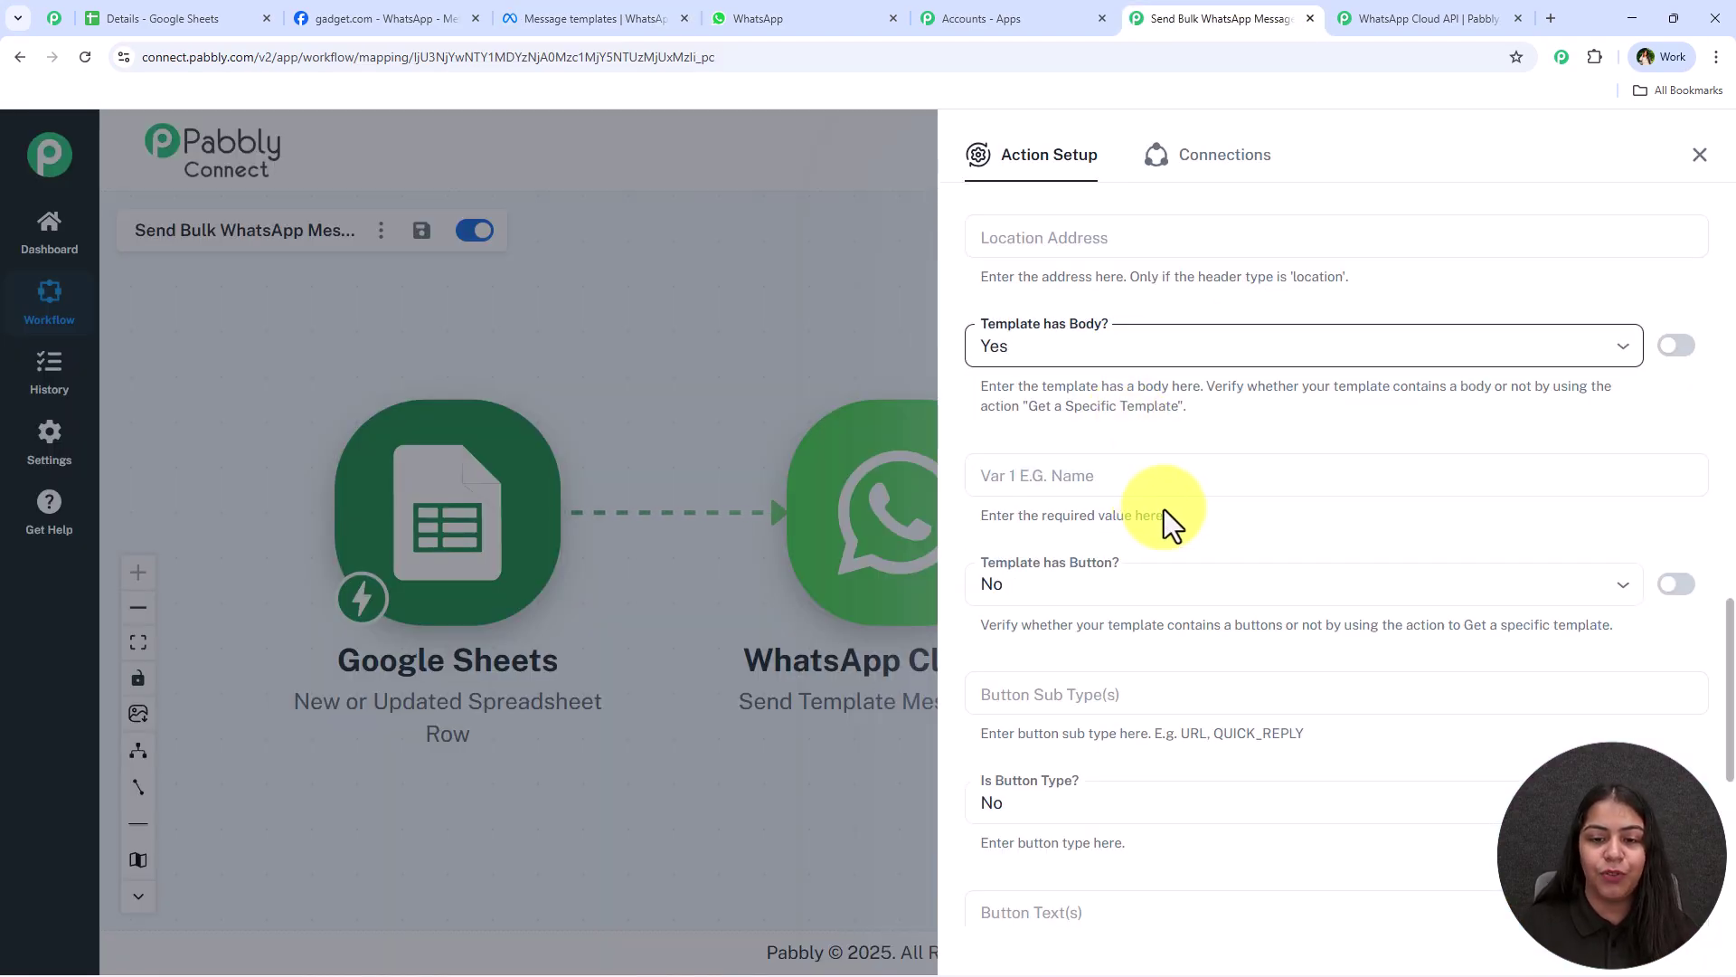
scroll(1175, 520, "down", 1)
scroll(1187, 530, "down", 1)
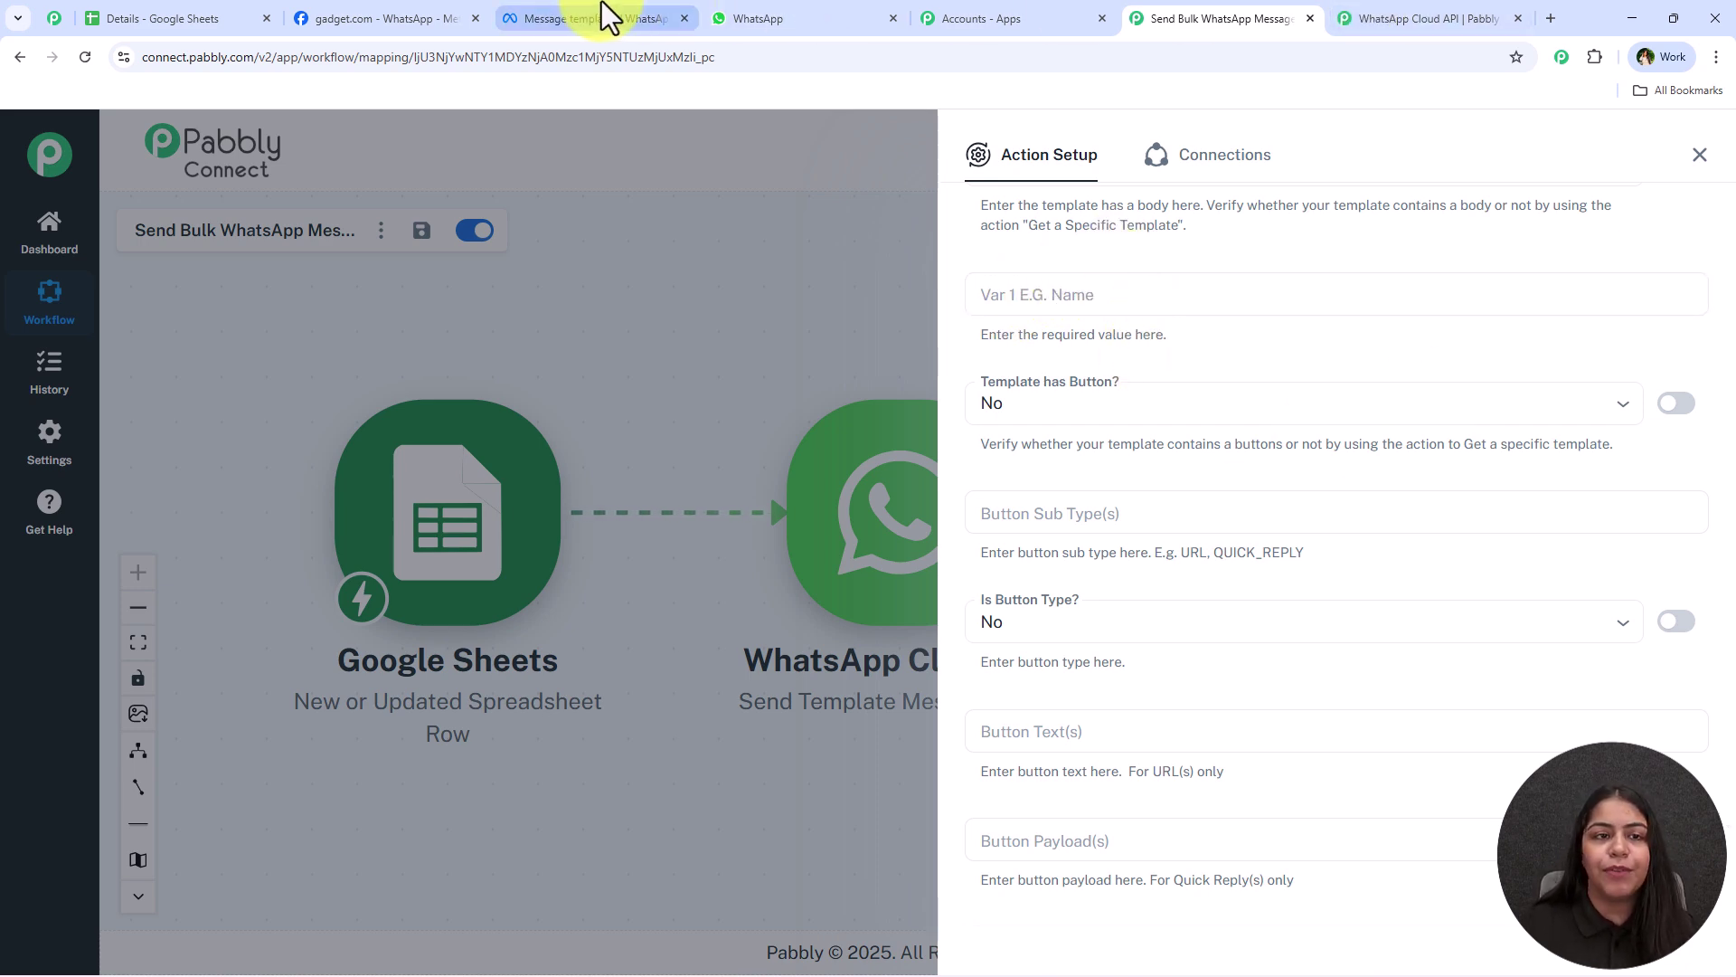
Review the festive_offers body text in WhatsApp Manager, then switch to WhatsApp Web
left_click(624, 18)
scroll(950, 609, "down", 1)
left_click_drag(1185, 660, 1175, 845)
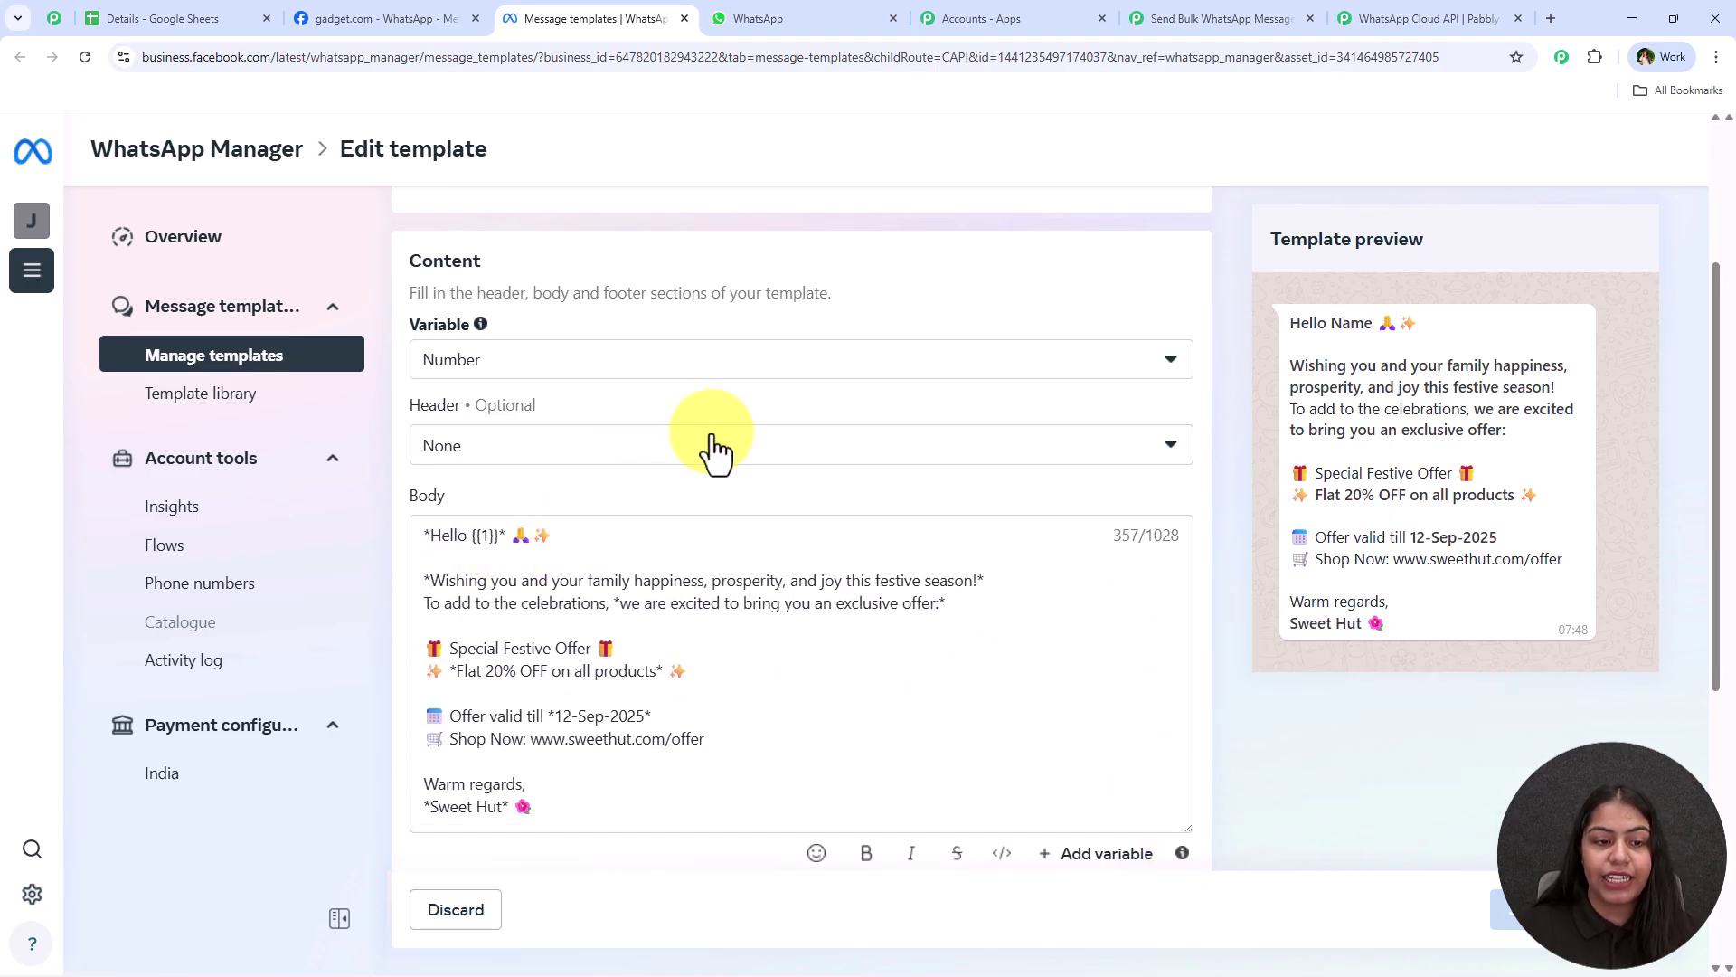
scroll(633, 475, "down", 2)
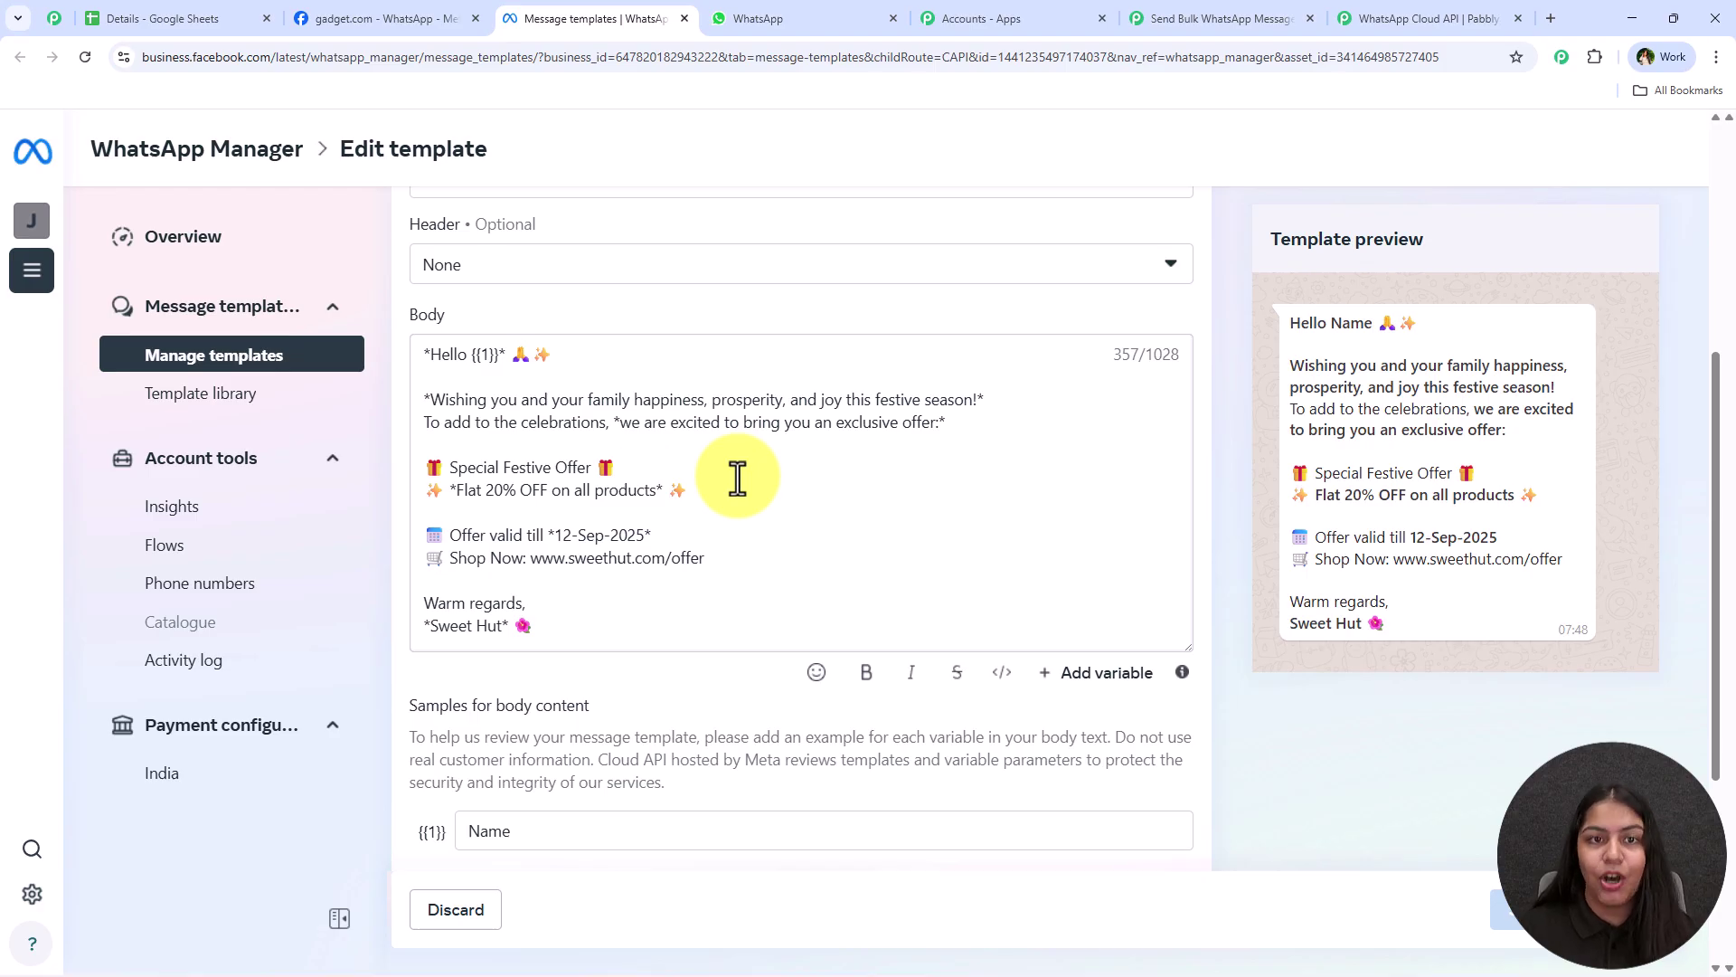
left_click(747, 5)
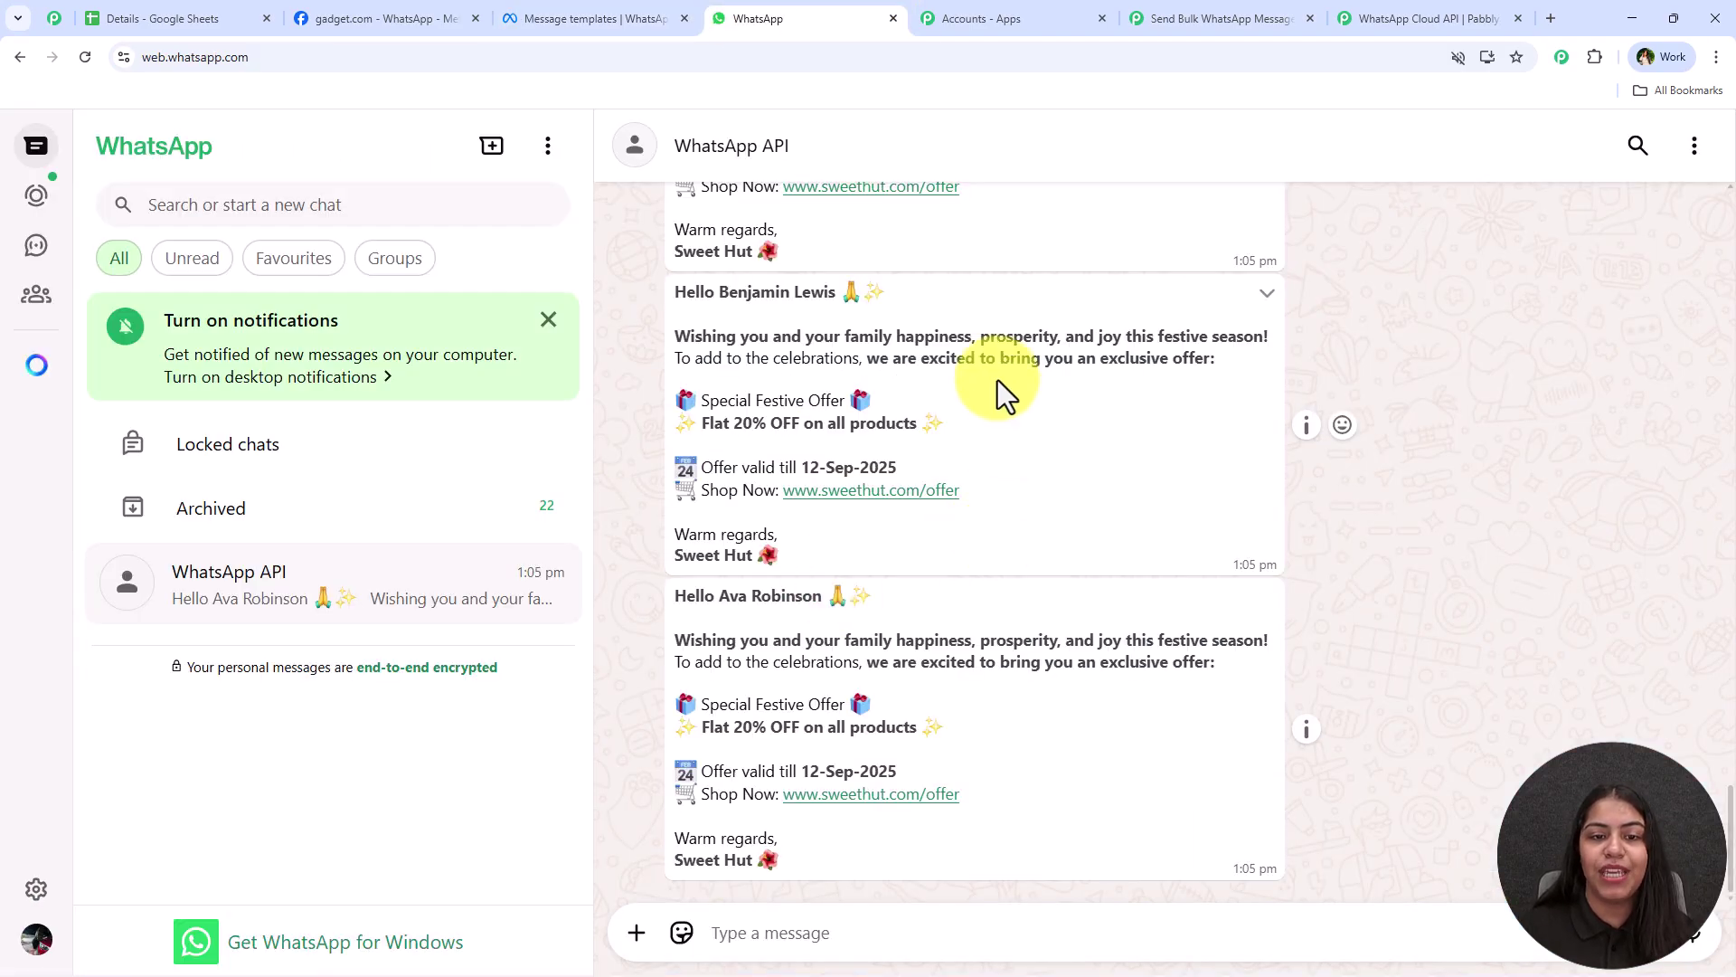
Review earlier festive-offer messages greeting recipients by full name, then return to the template editor
scroll(875, 715, "up", 6)
scroll(868, 740, "up", 6)
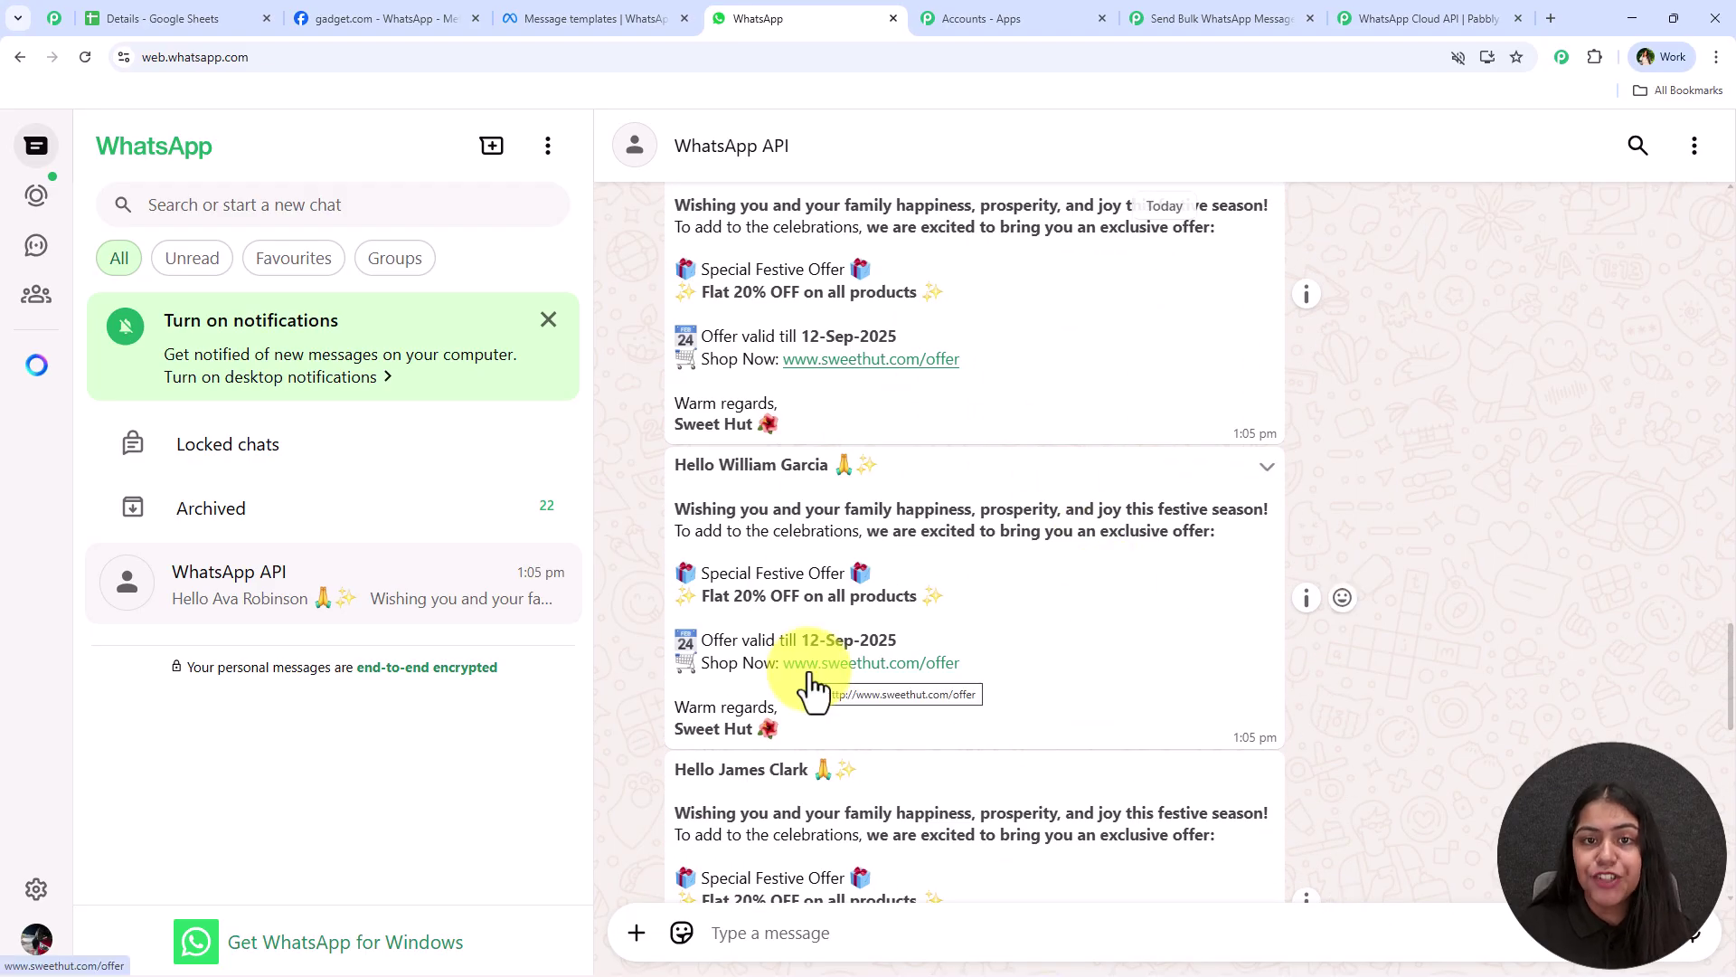
left_click_drag(891, 464, 729, 468)
left_click(729, 468)
scroll(868, 627, "up", 5)
scroll(783, 702, "down", 2)
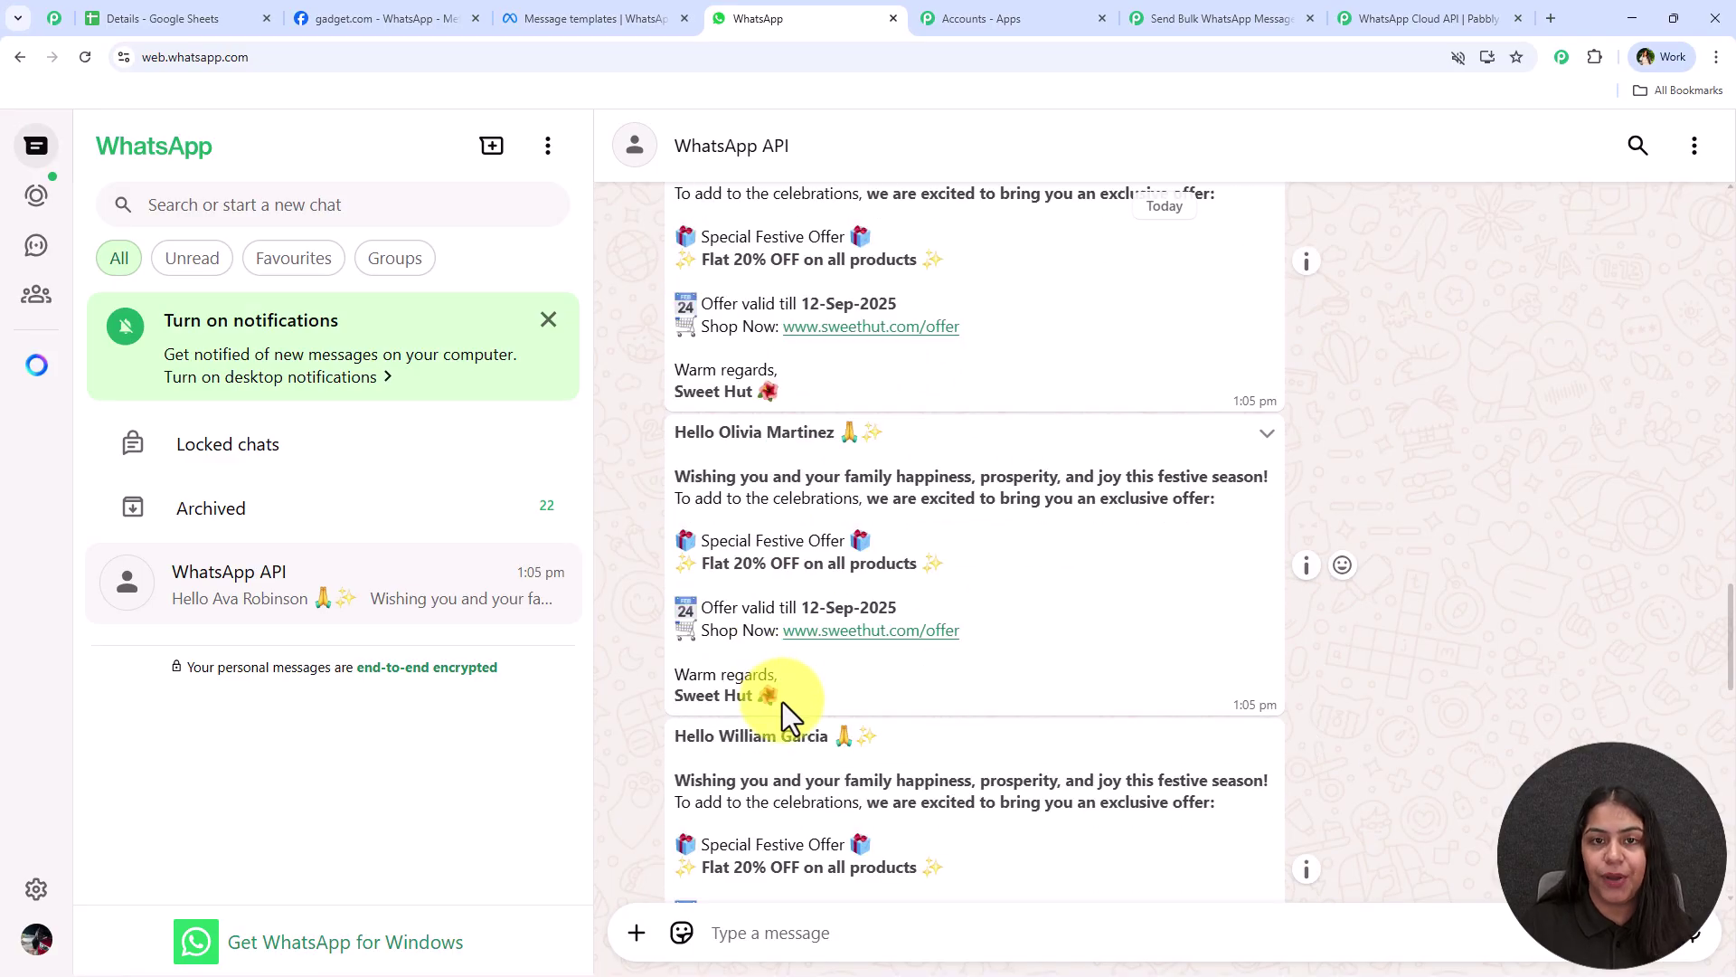
left_click(583, 14)
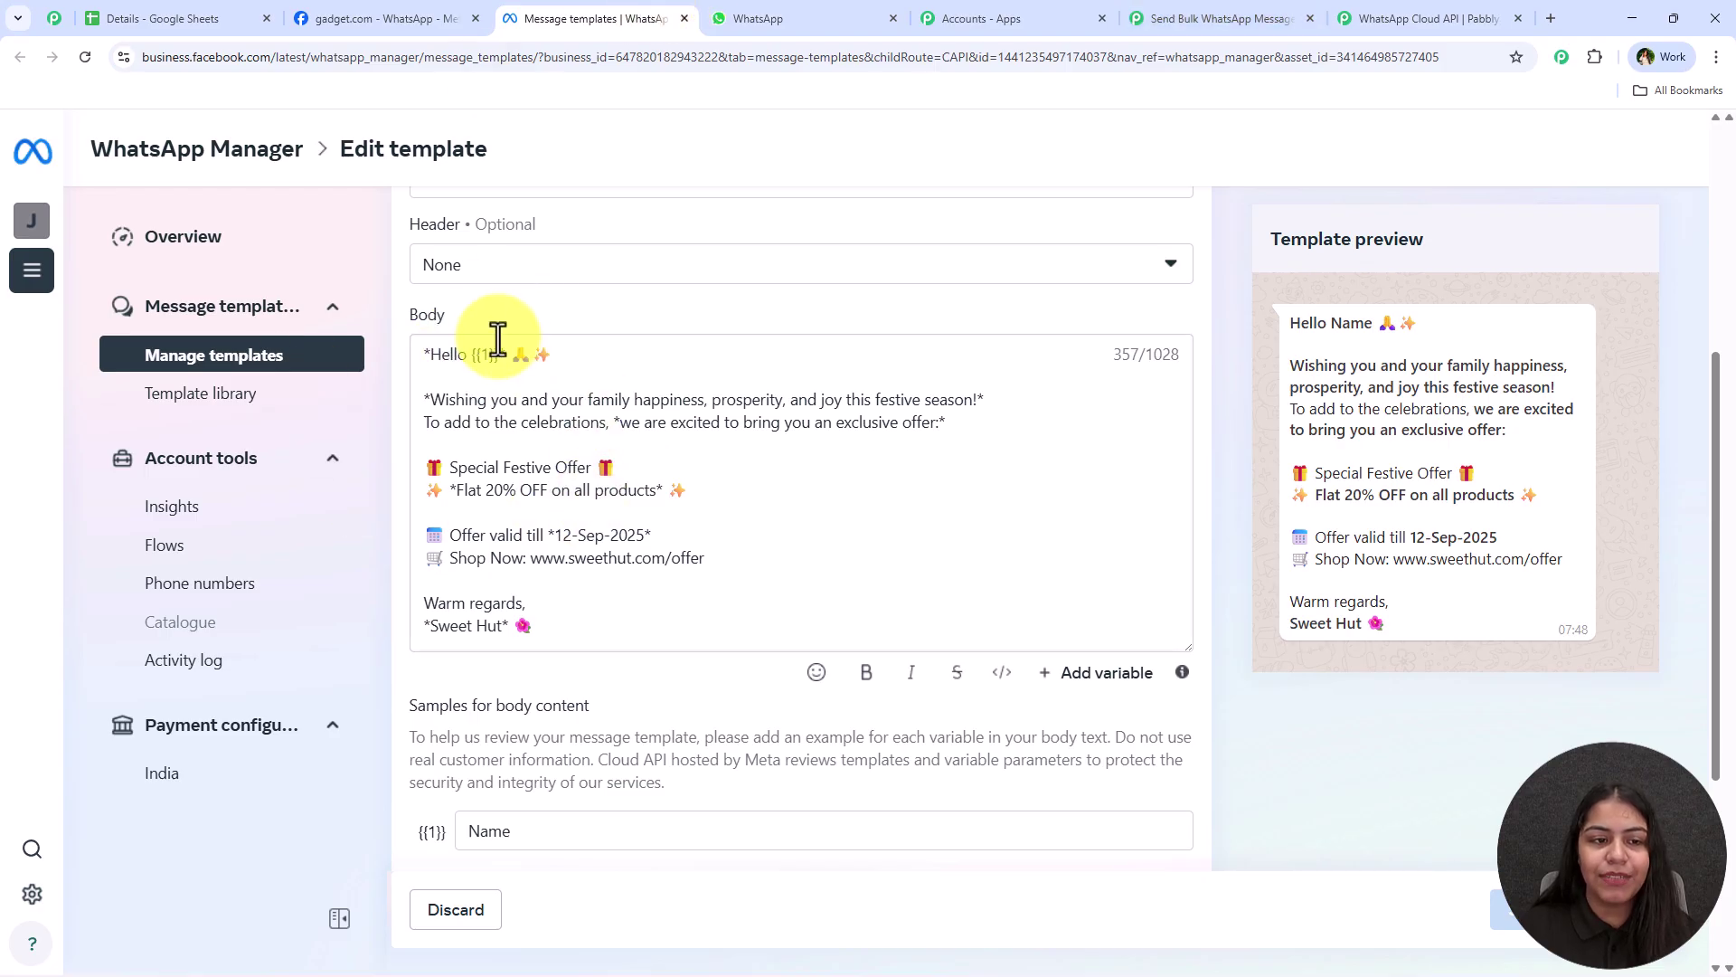
Map the Google Sheets row's First Name then Last Name into the template's Var 1
left_click(1246, 25)
left_click(1031, 287)
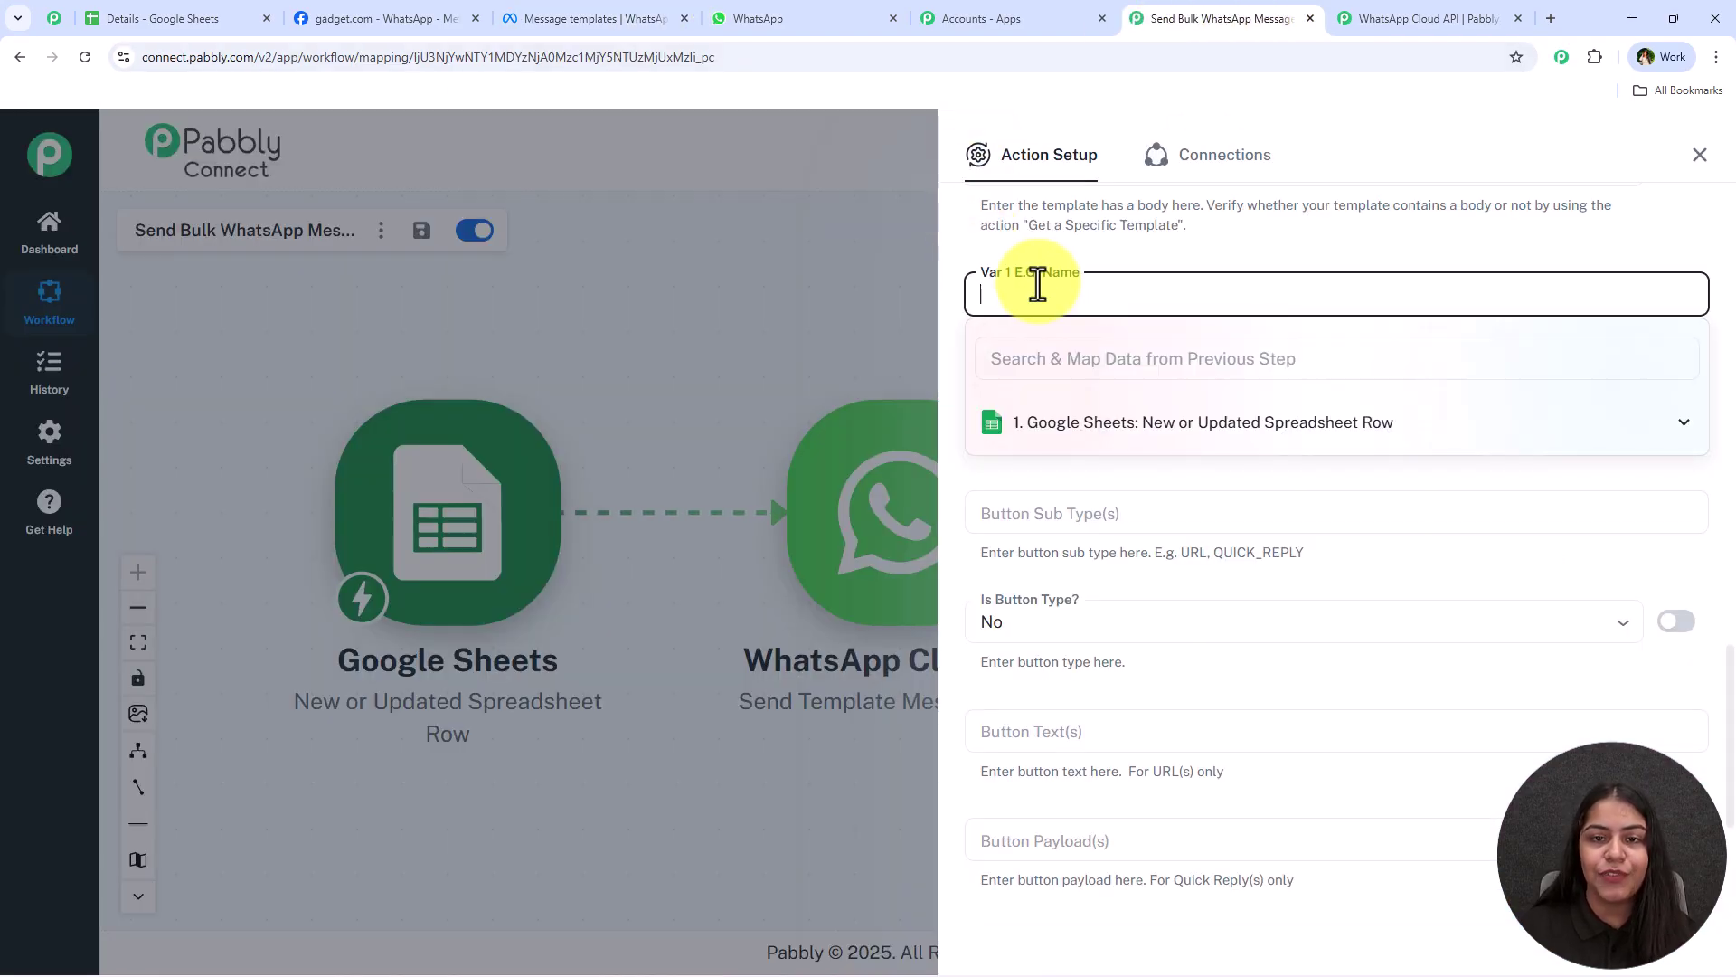
left_click(1194, 422)
scroll(1241, 614, "down", 1)
scroll(1241, 615, "down", 3)
left_click(1193, 596)
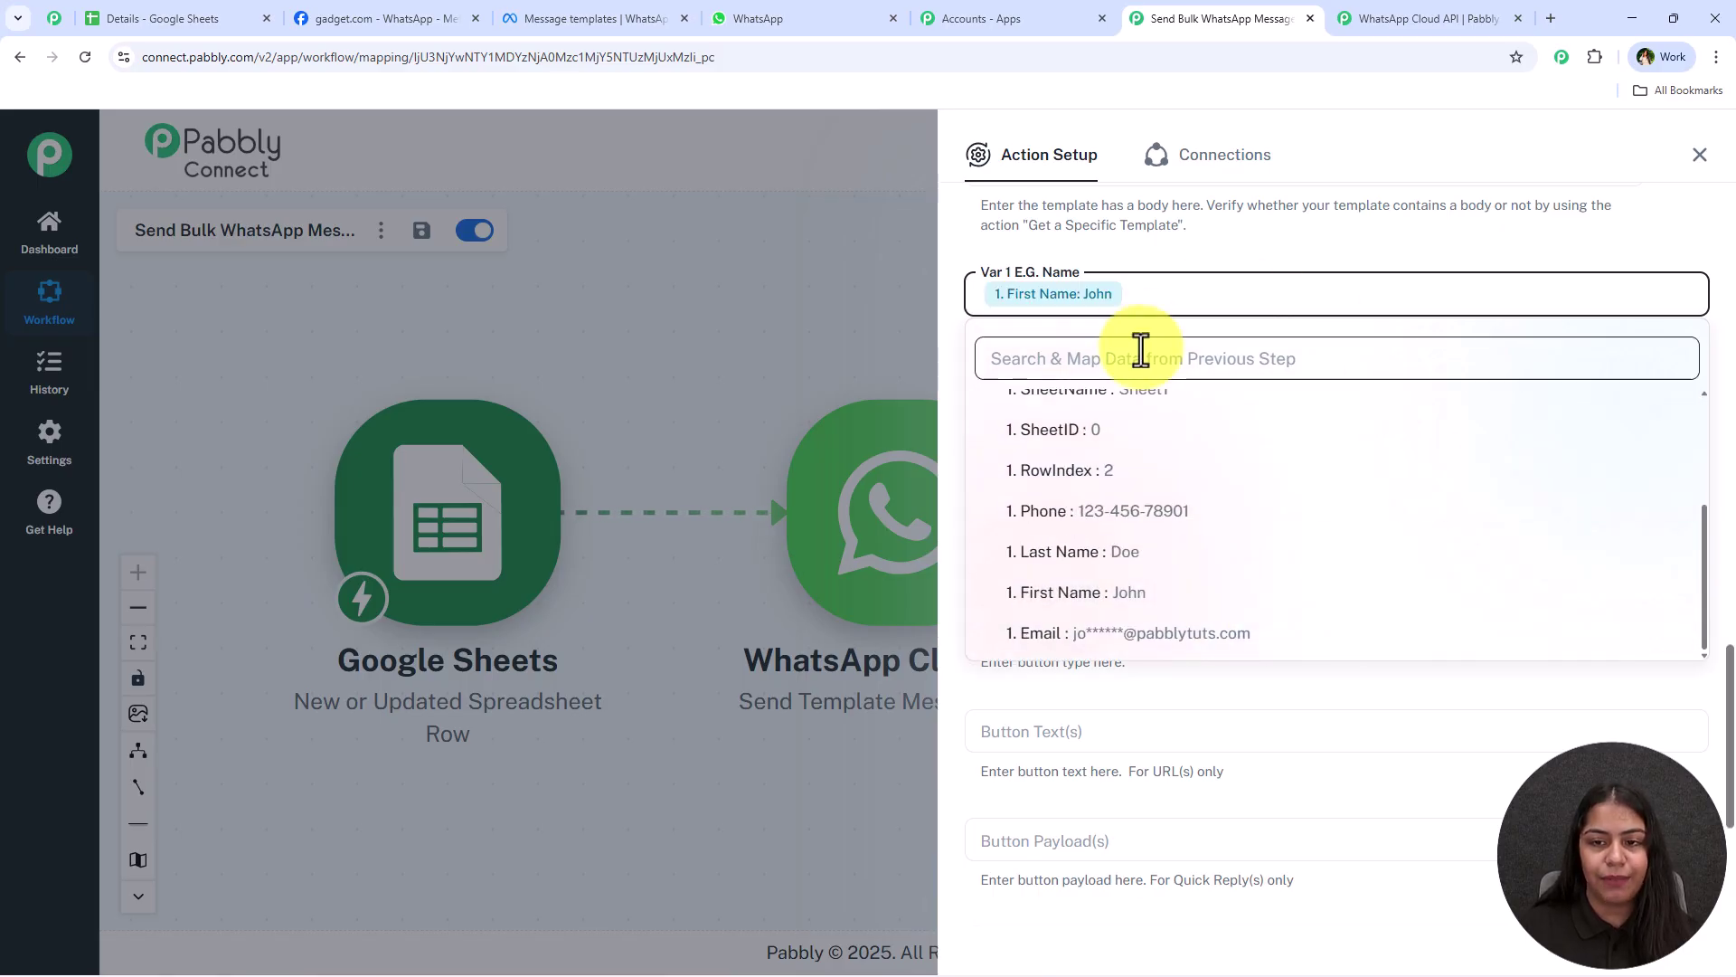
left_click(1176, 554)
left_click(1192, 246)
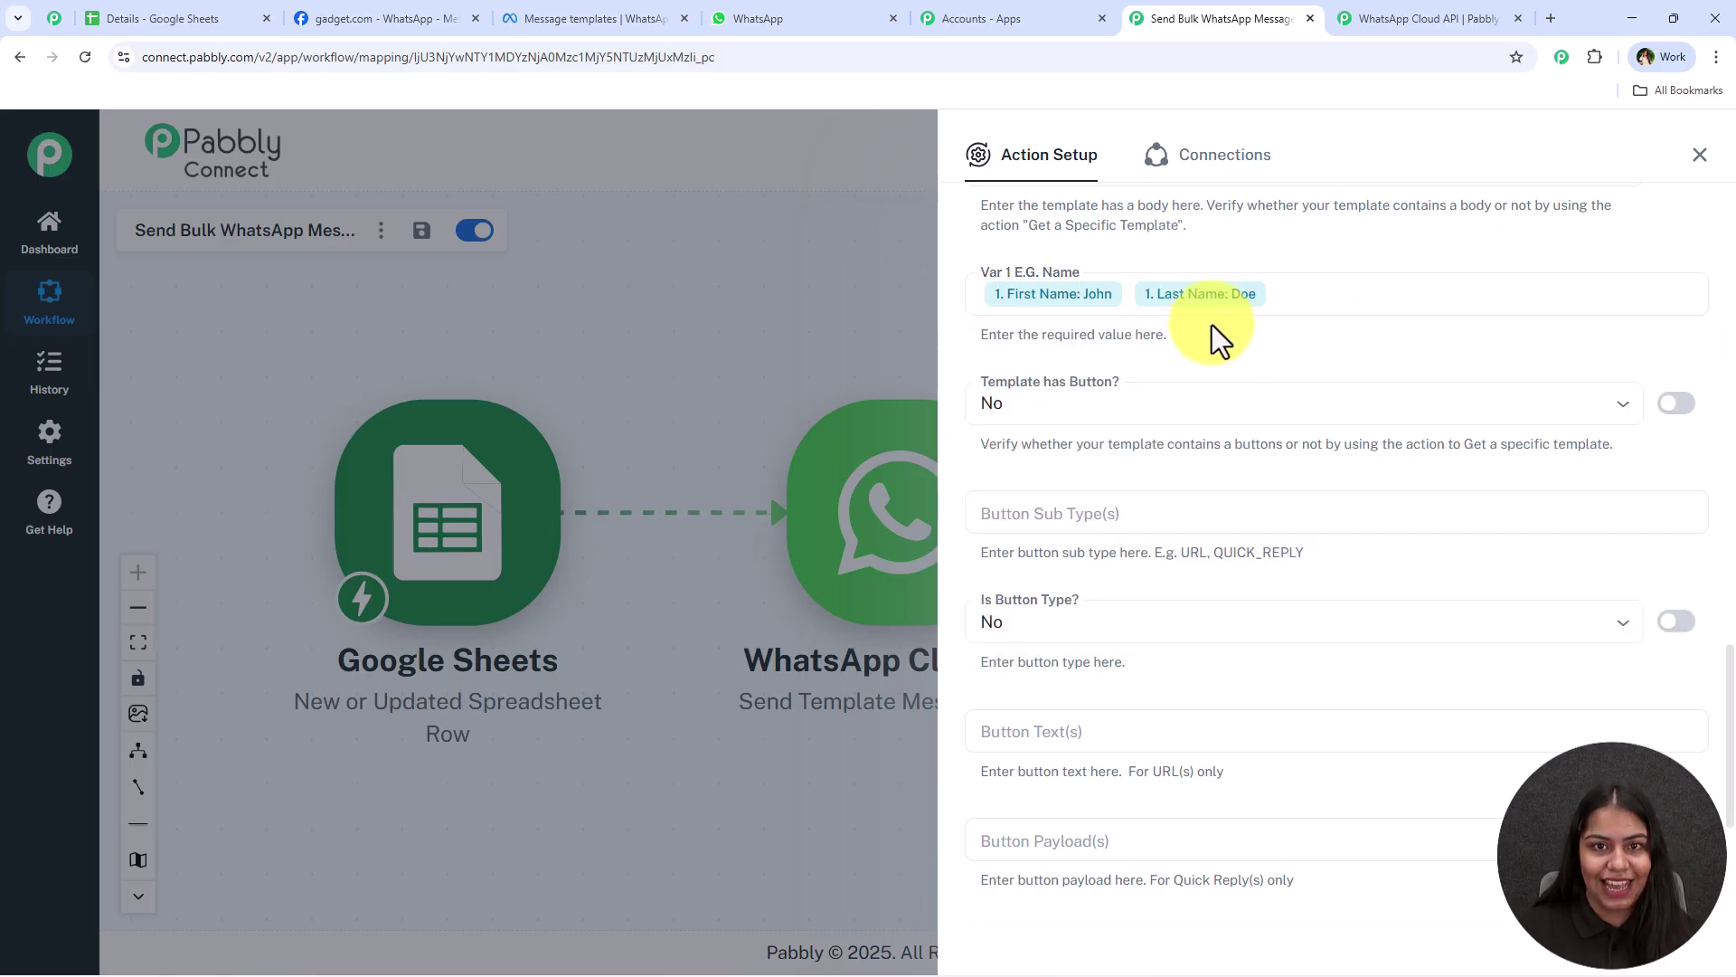
scroll(1214, 434, "down", 2)
scroll(1213, 443, "up", 1)
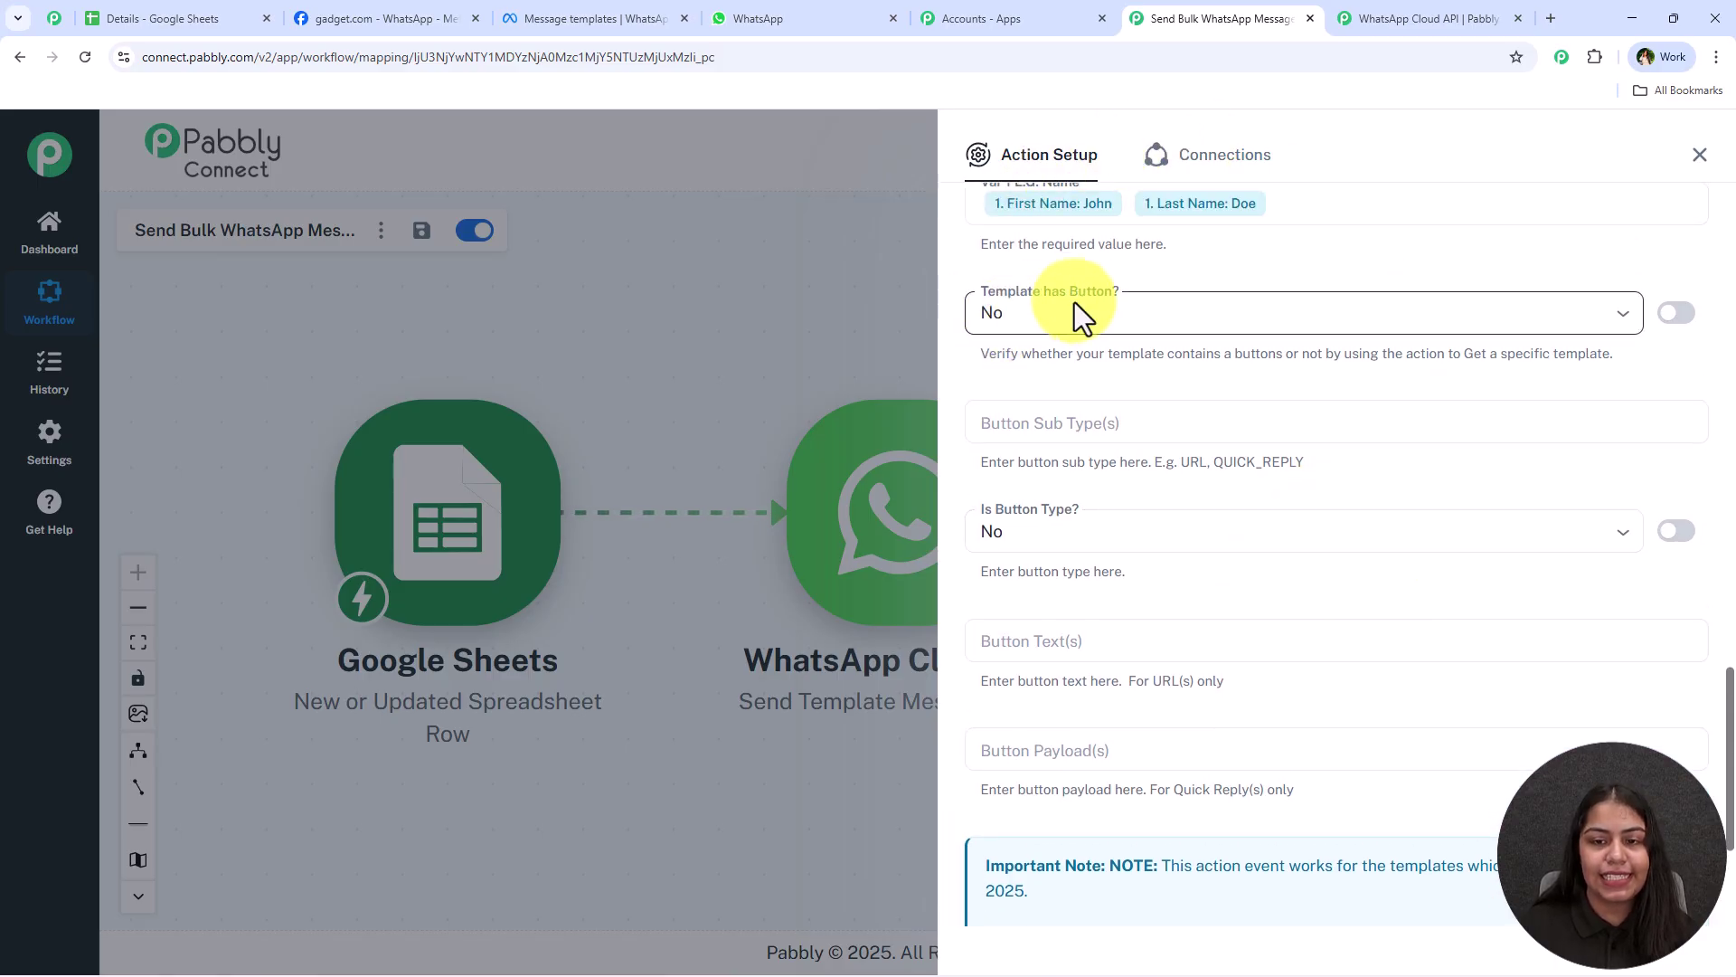
scroll(1262, 434, "down", 3)
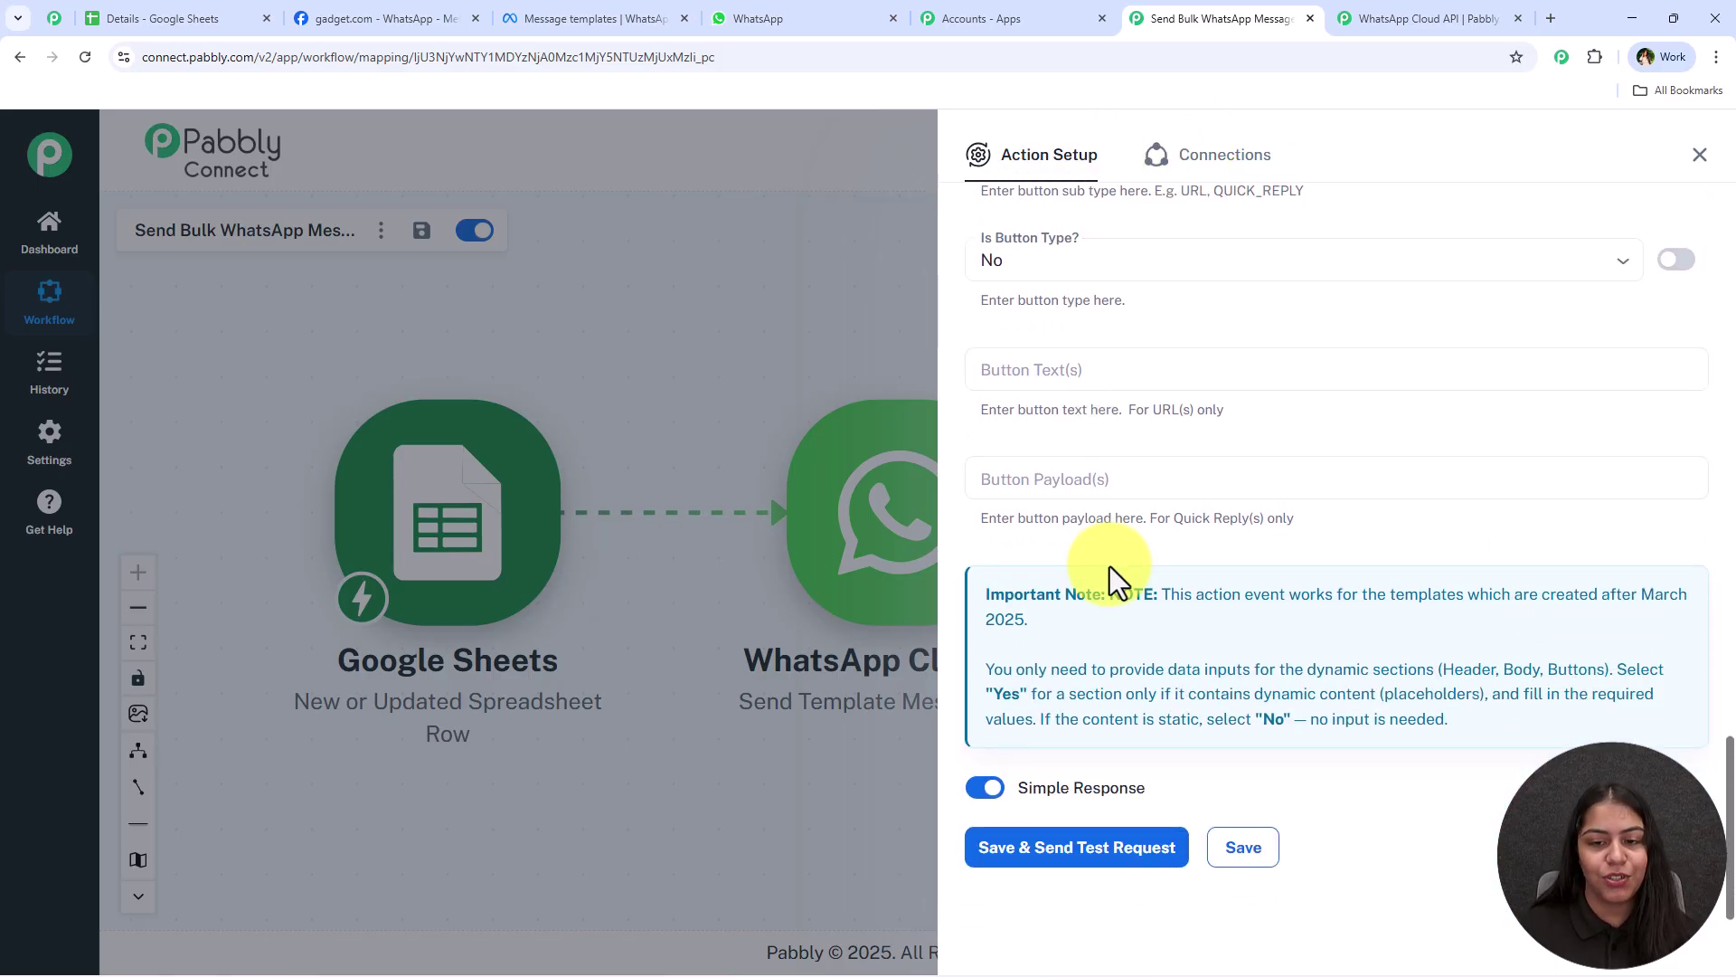
scroll(1104, 579, "up", 3)
scroll(1099, 583, "down", 3)
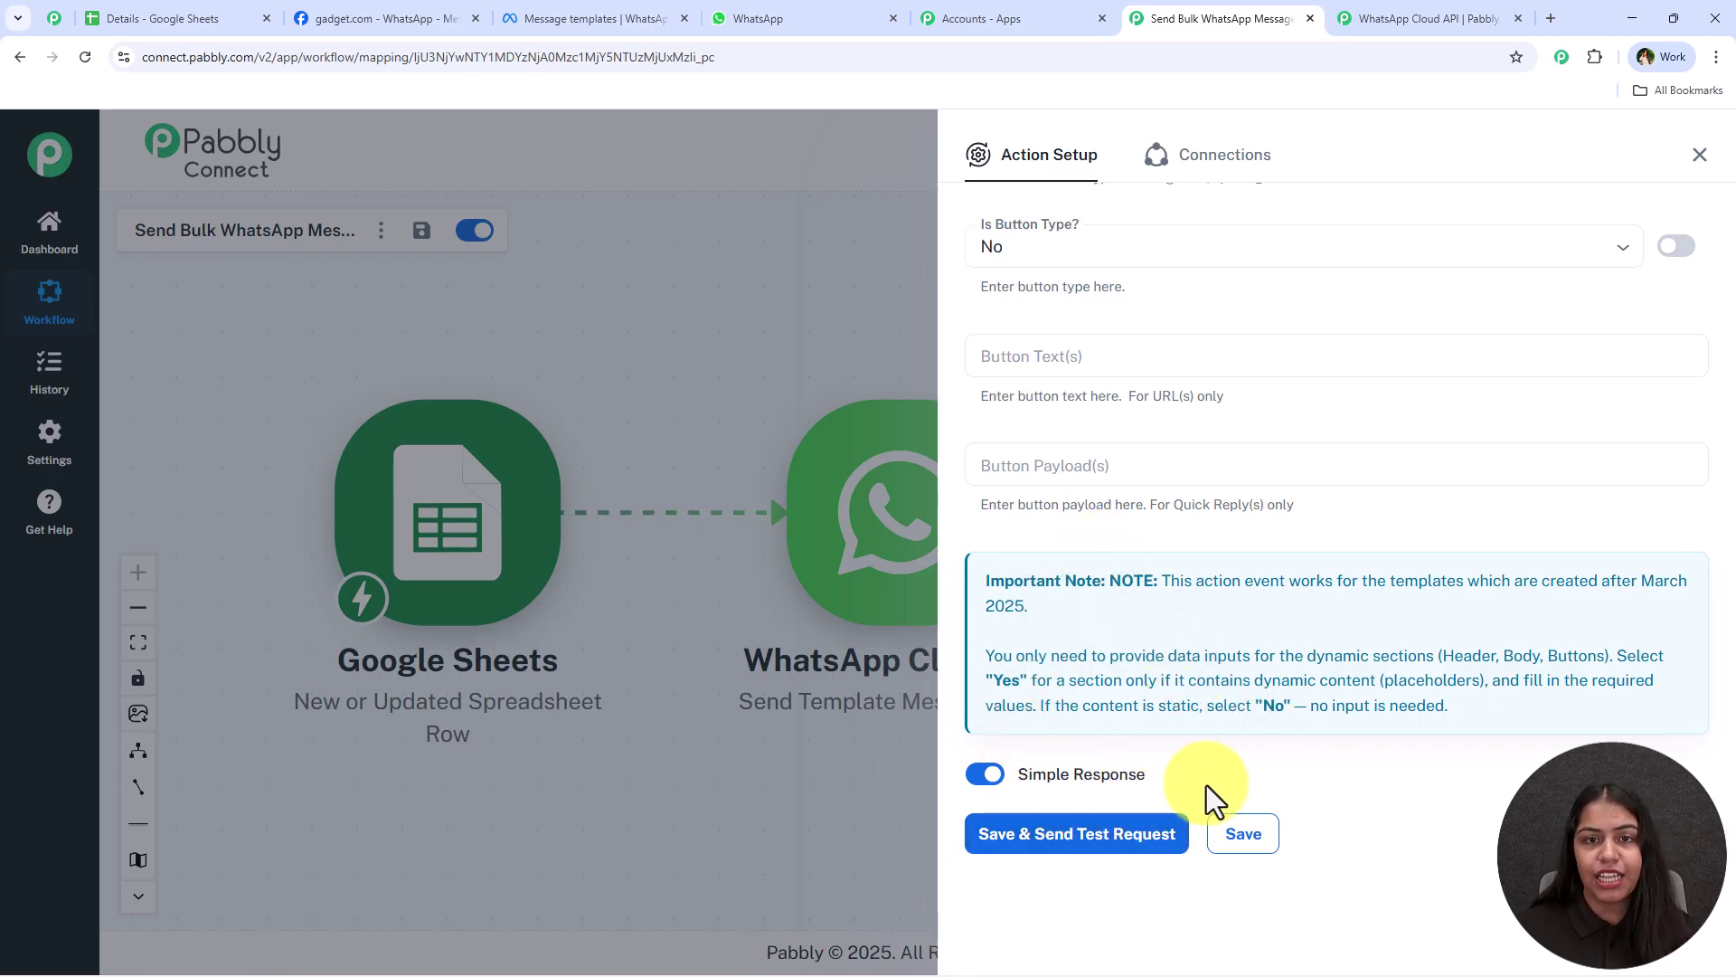
scroll(1228, 692, "up", 15)
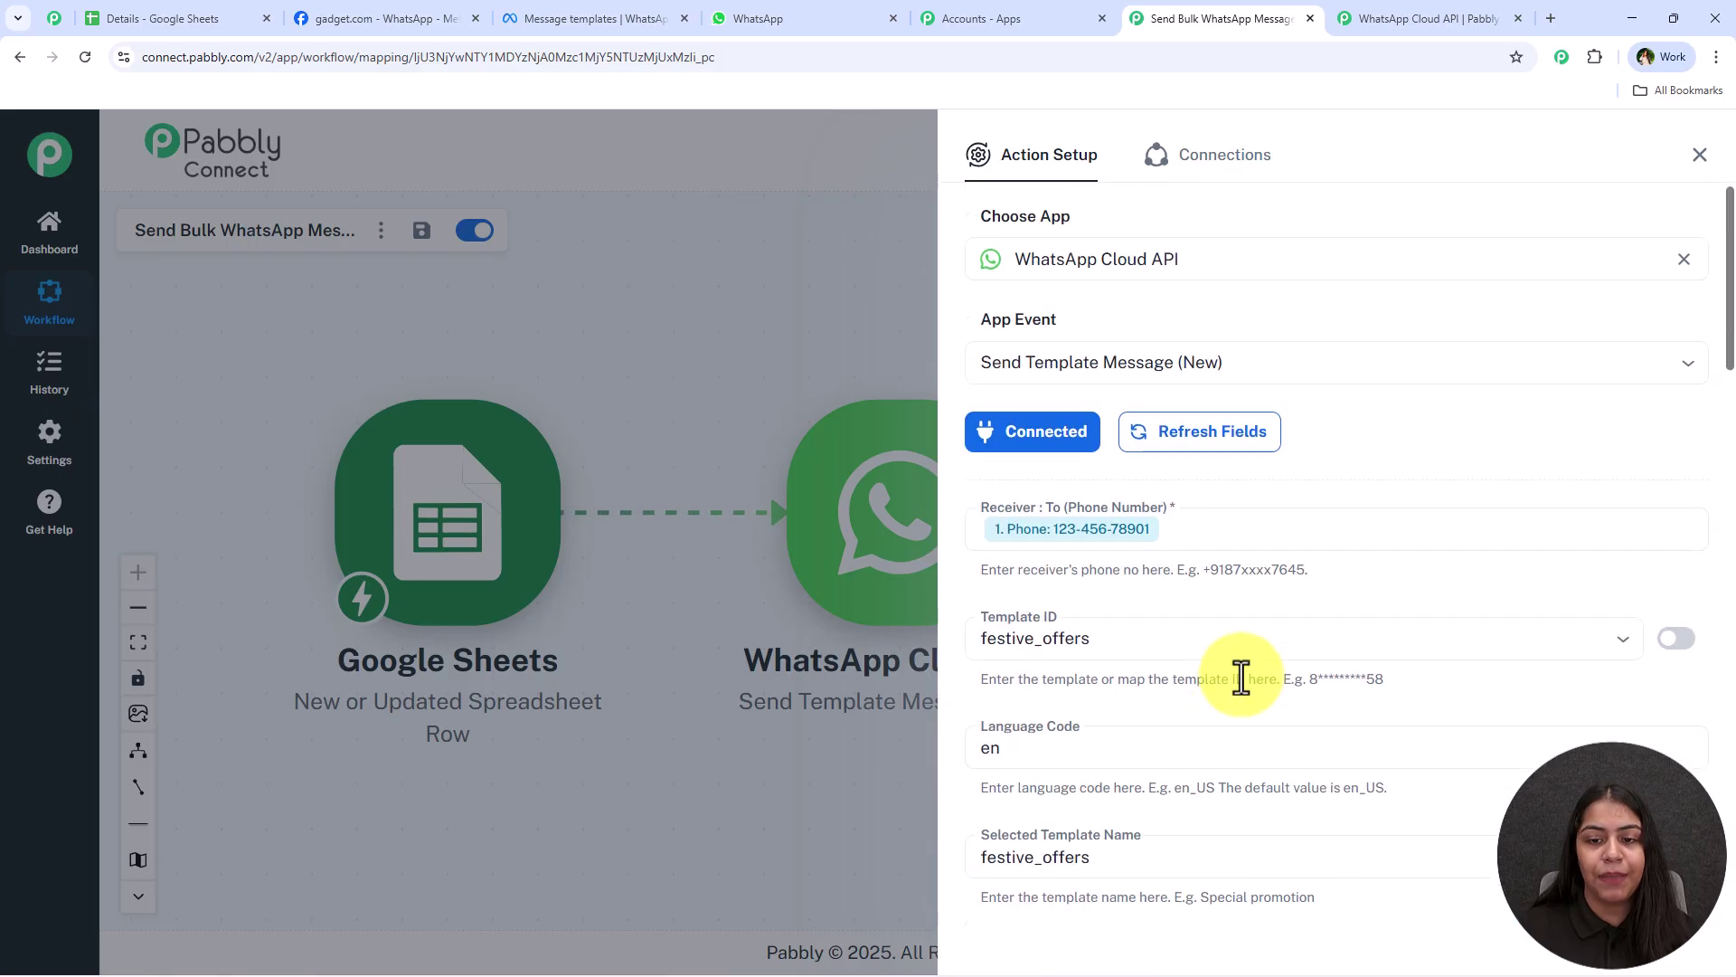
Delete the Phone chip from Receiver phone number and bring up the Details spreadsheet
left_click(1224, 529)
key("BackSpace")
left_click(1220, 493)
scroll(1407, 365, "down", 3)
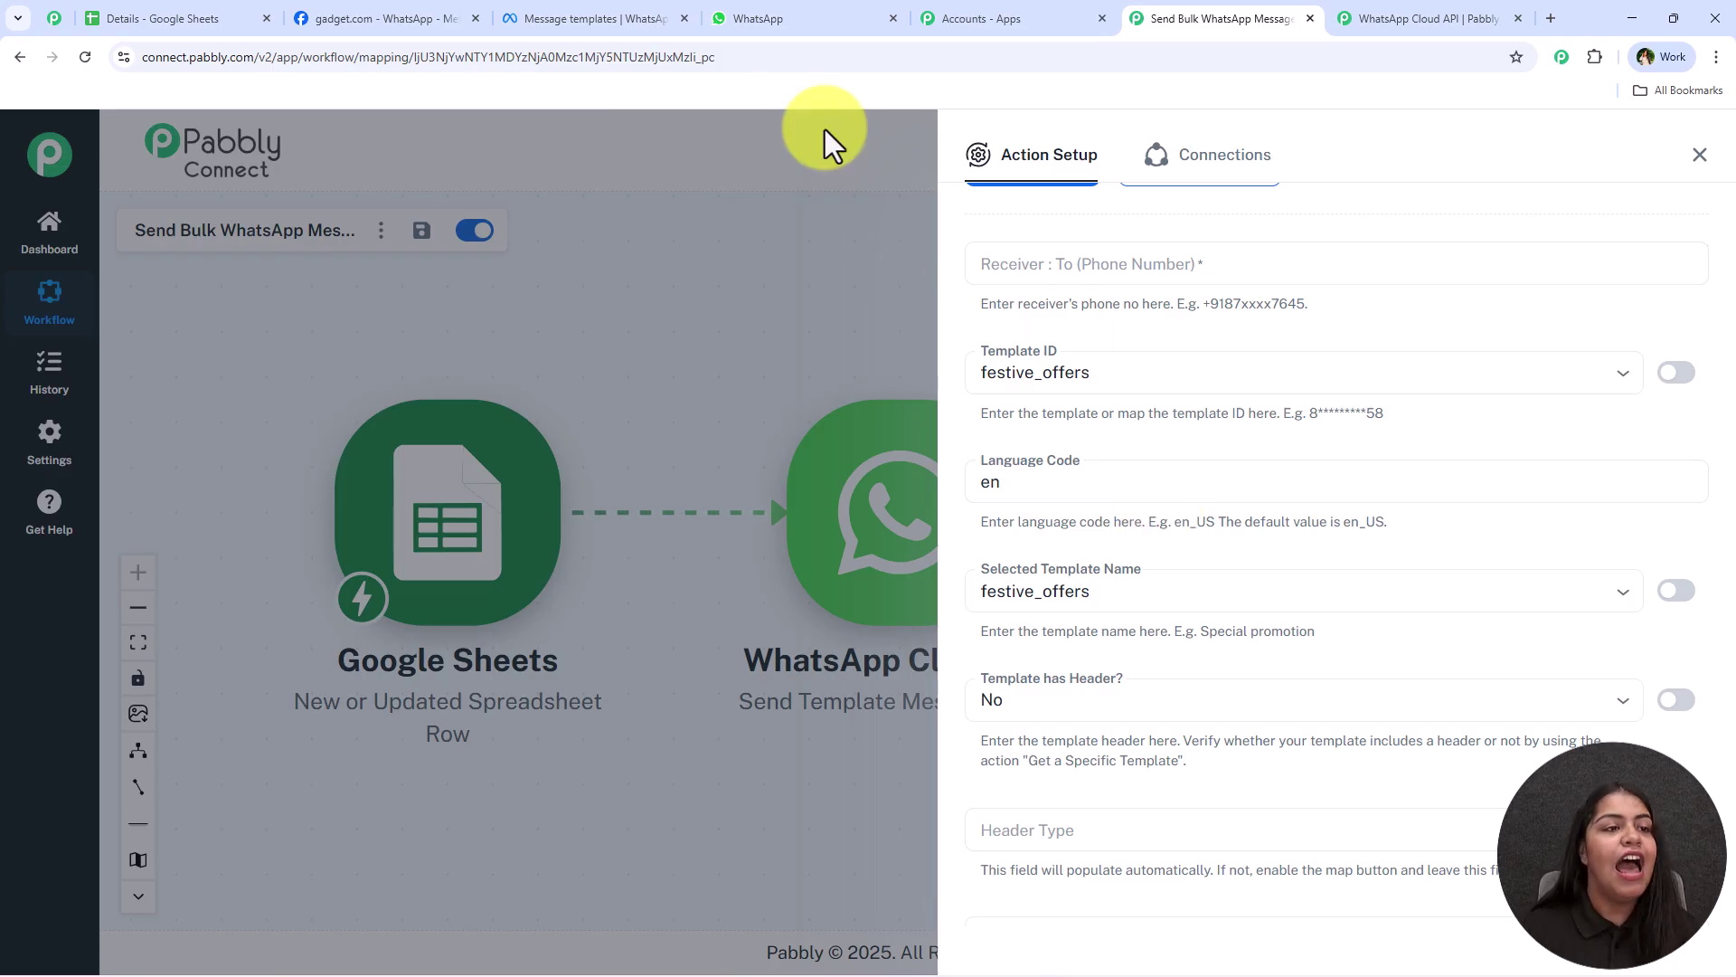
left_click(156, 16)
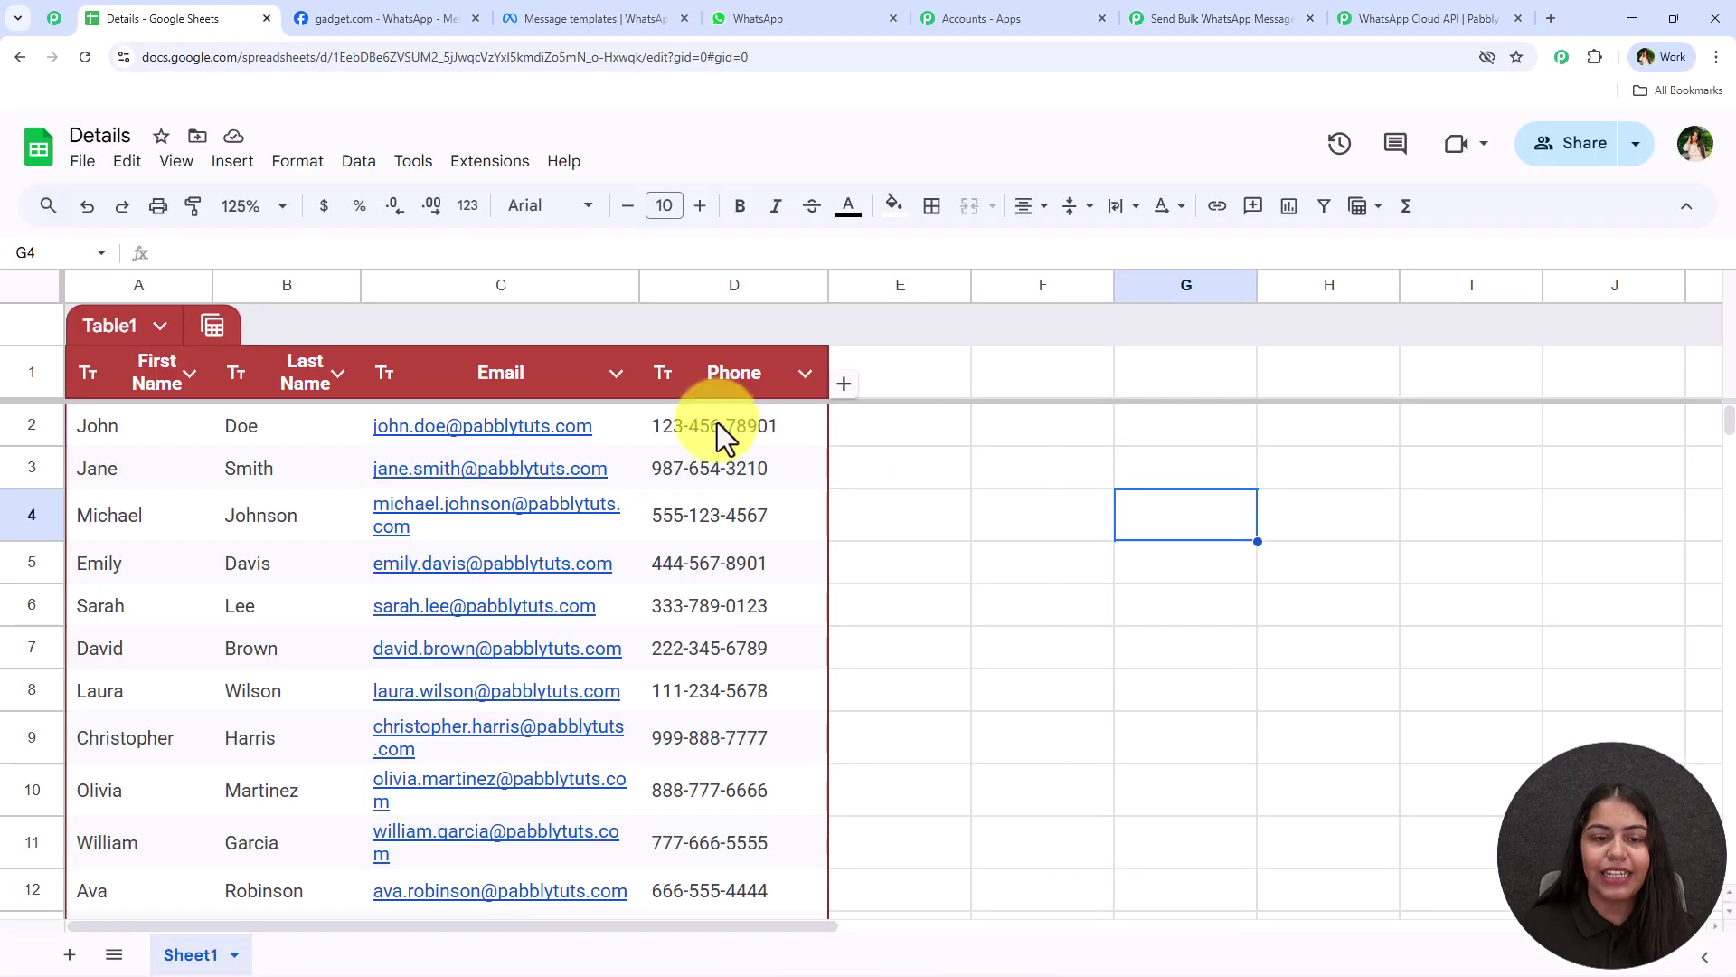
Put a test phone number from the sheet's Phone column into Receiver and send a test template message
left_click(718, 425)
key("ctrl+shift+Down")
left_click(1175, 18)
left_click(1010, 263)
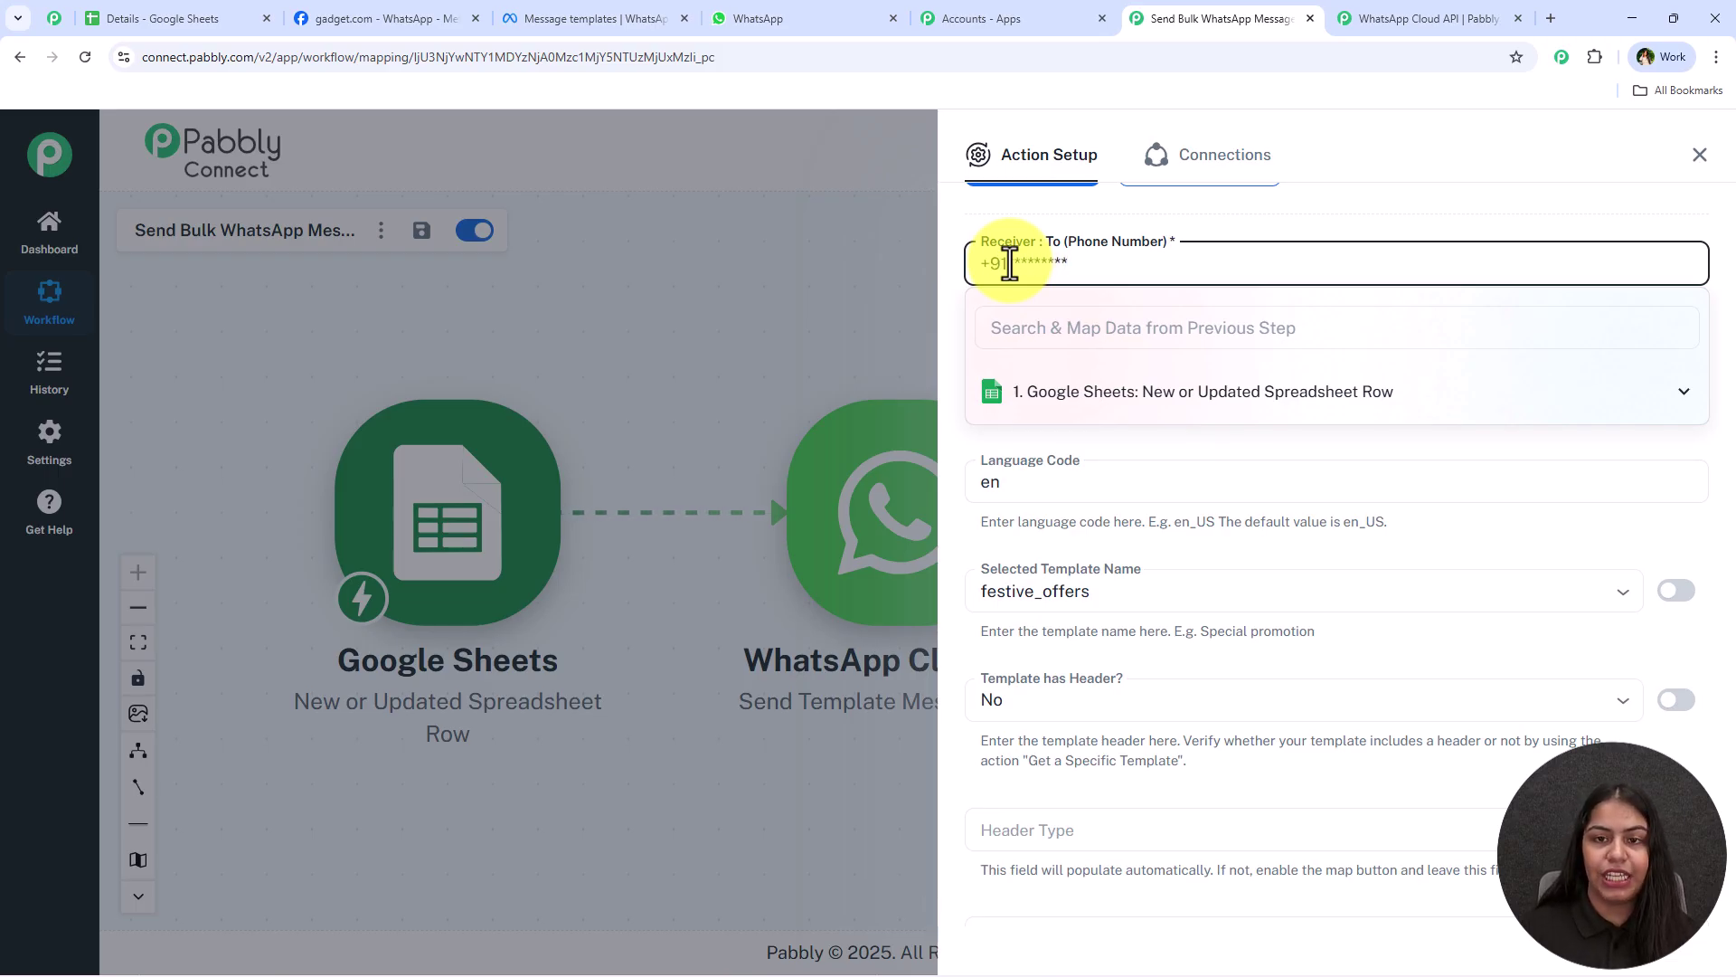
left_click(1085, 224)
scroll(1054, 579, "down", 15)
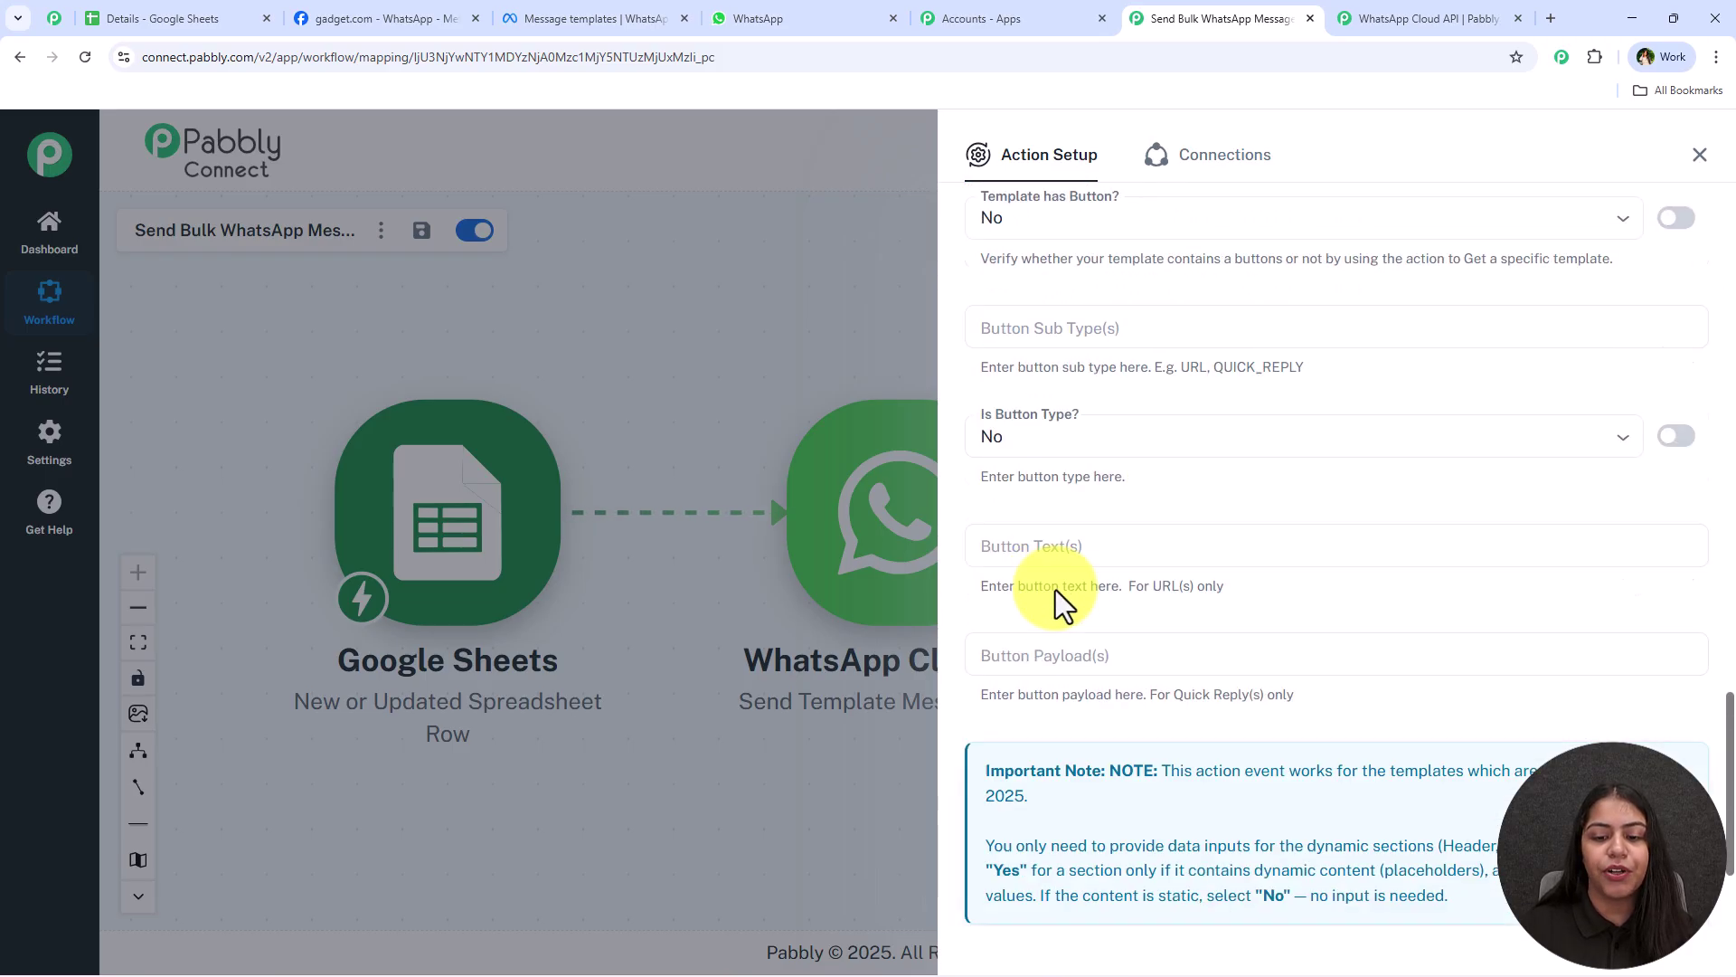
scroll(1055, 589, "down", 5)
left_click(1054, 825)
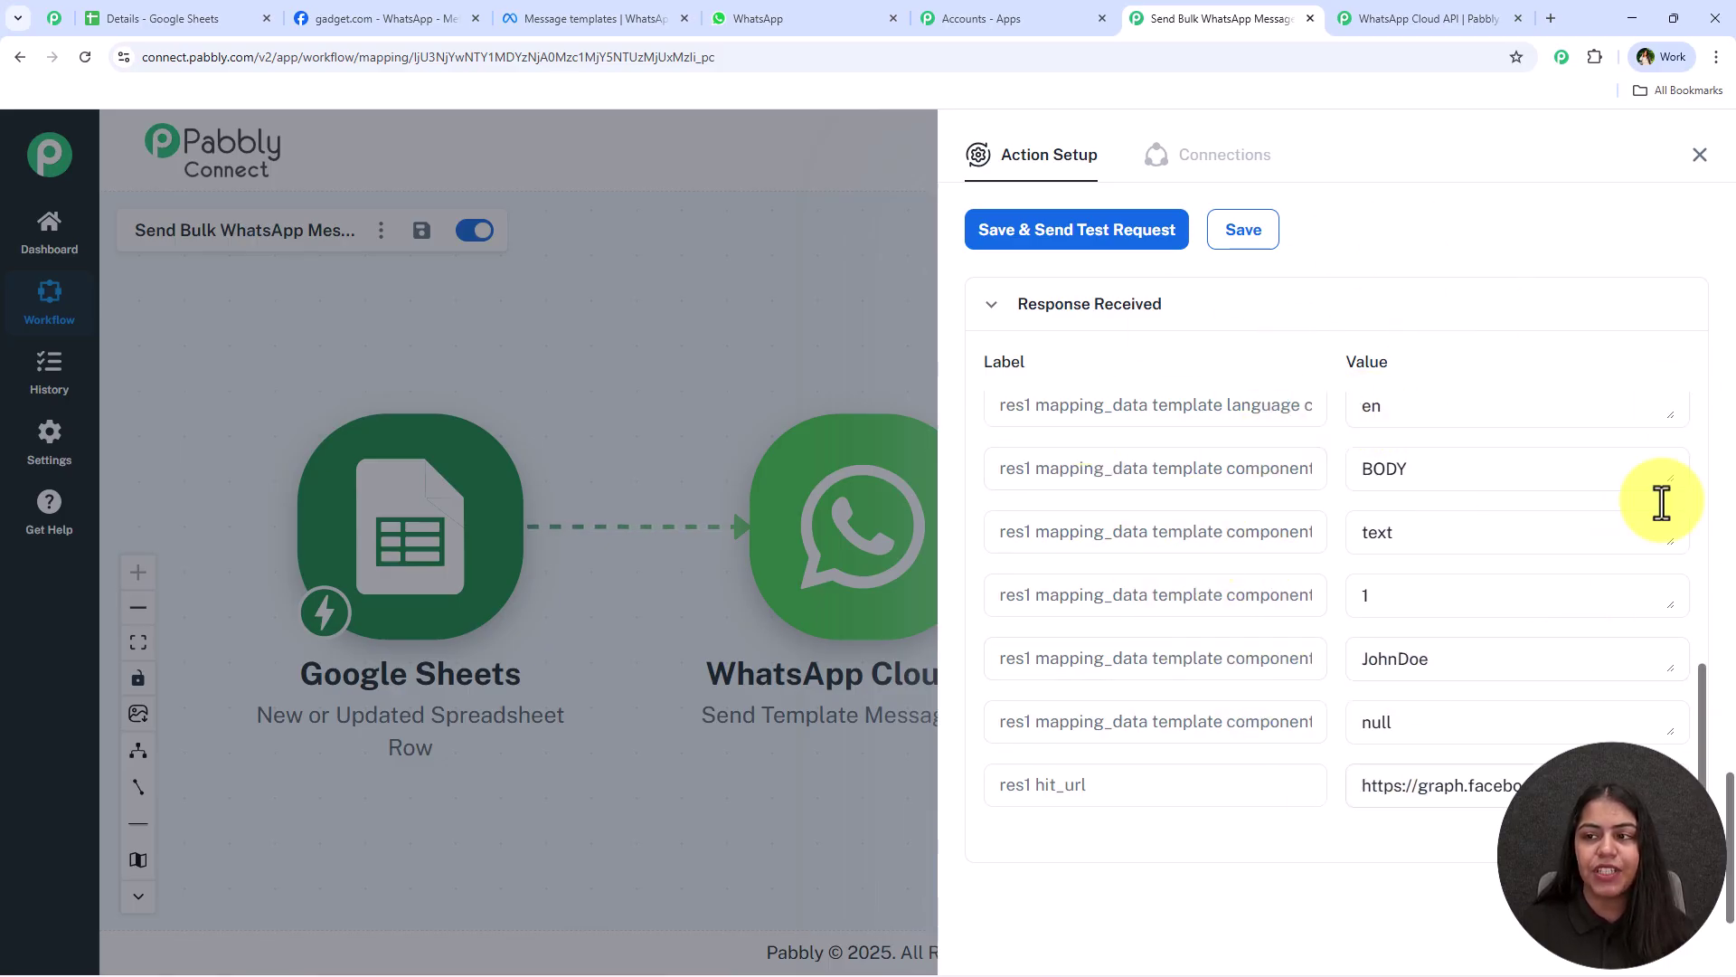
Close the action setup and confirm WhatsApp Web received the 'Hello JohnDoe' test message
left_click(1700, 156)
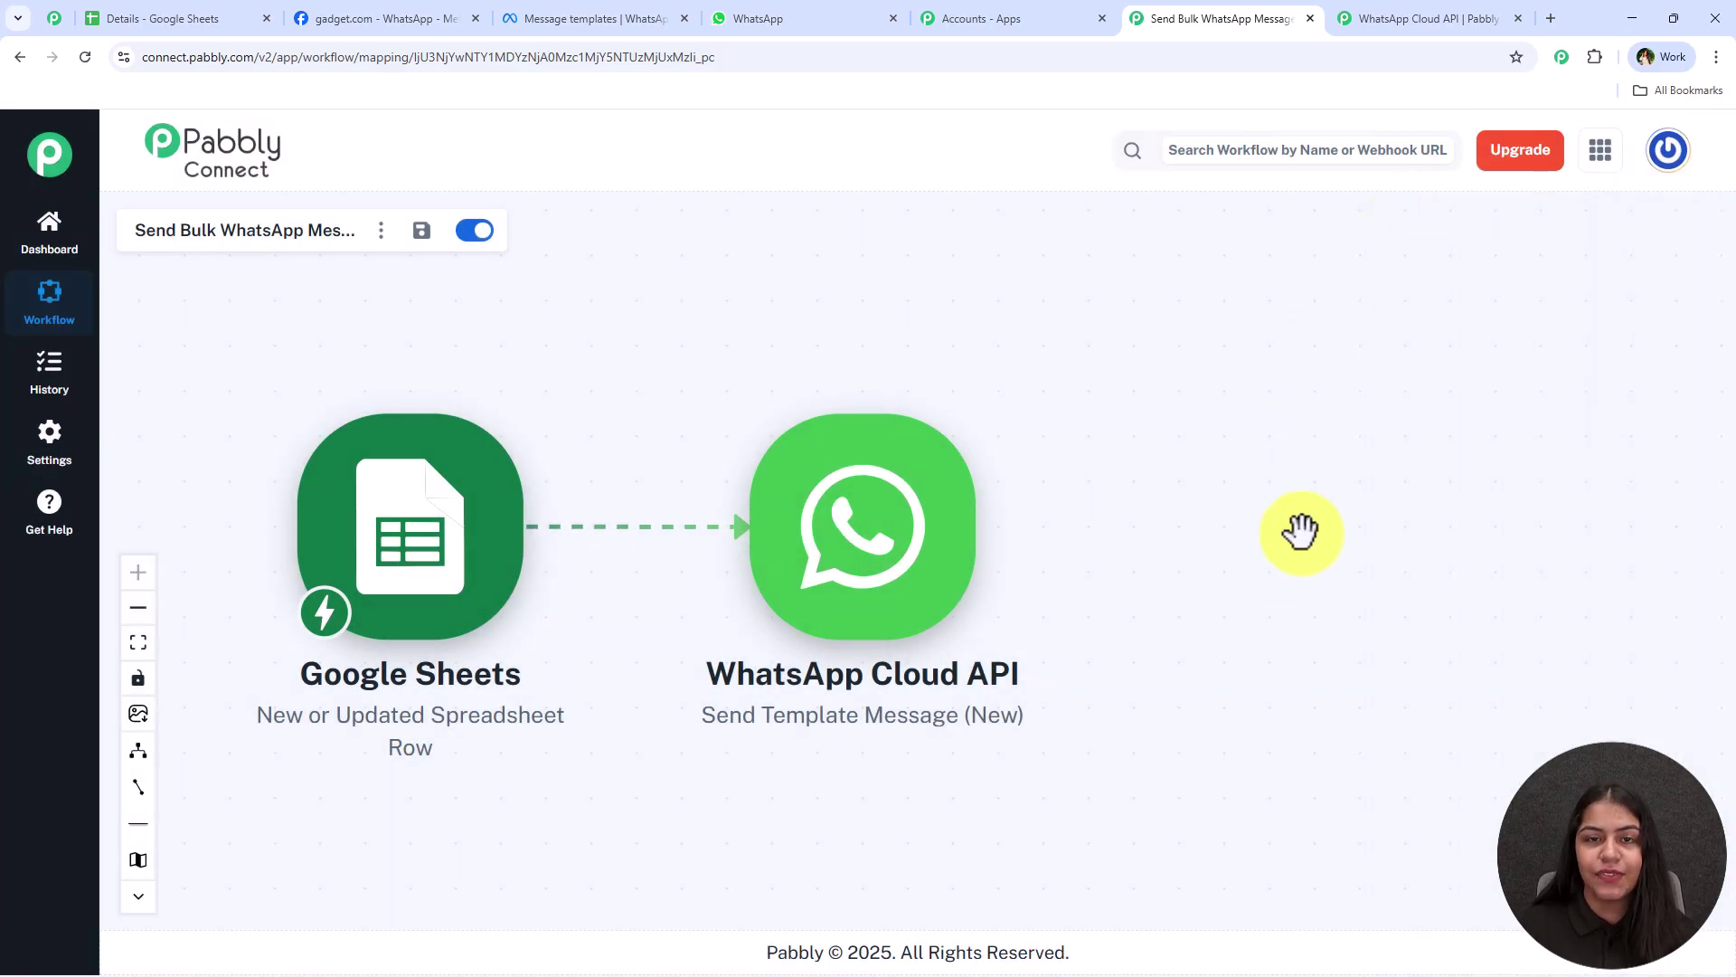
left_click_drag(887, 535, 1291, 606)
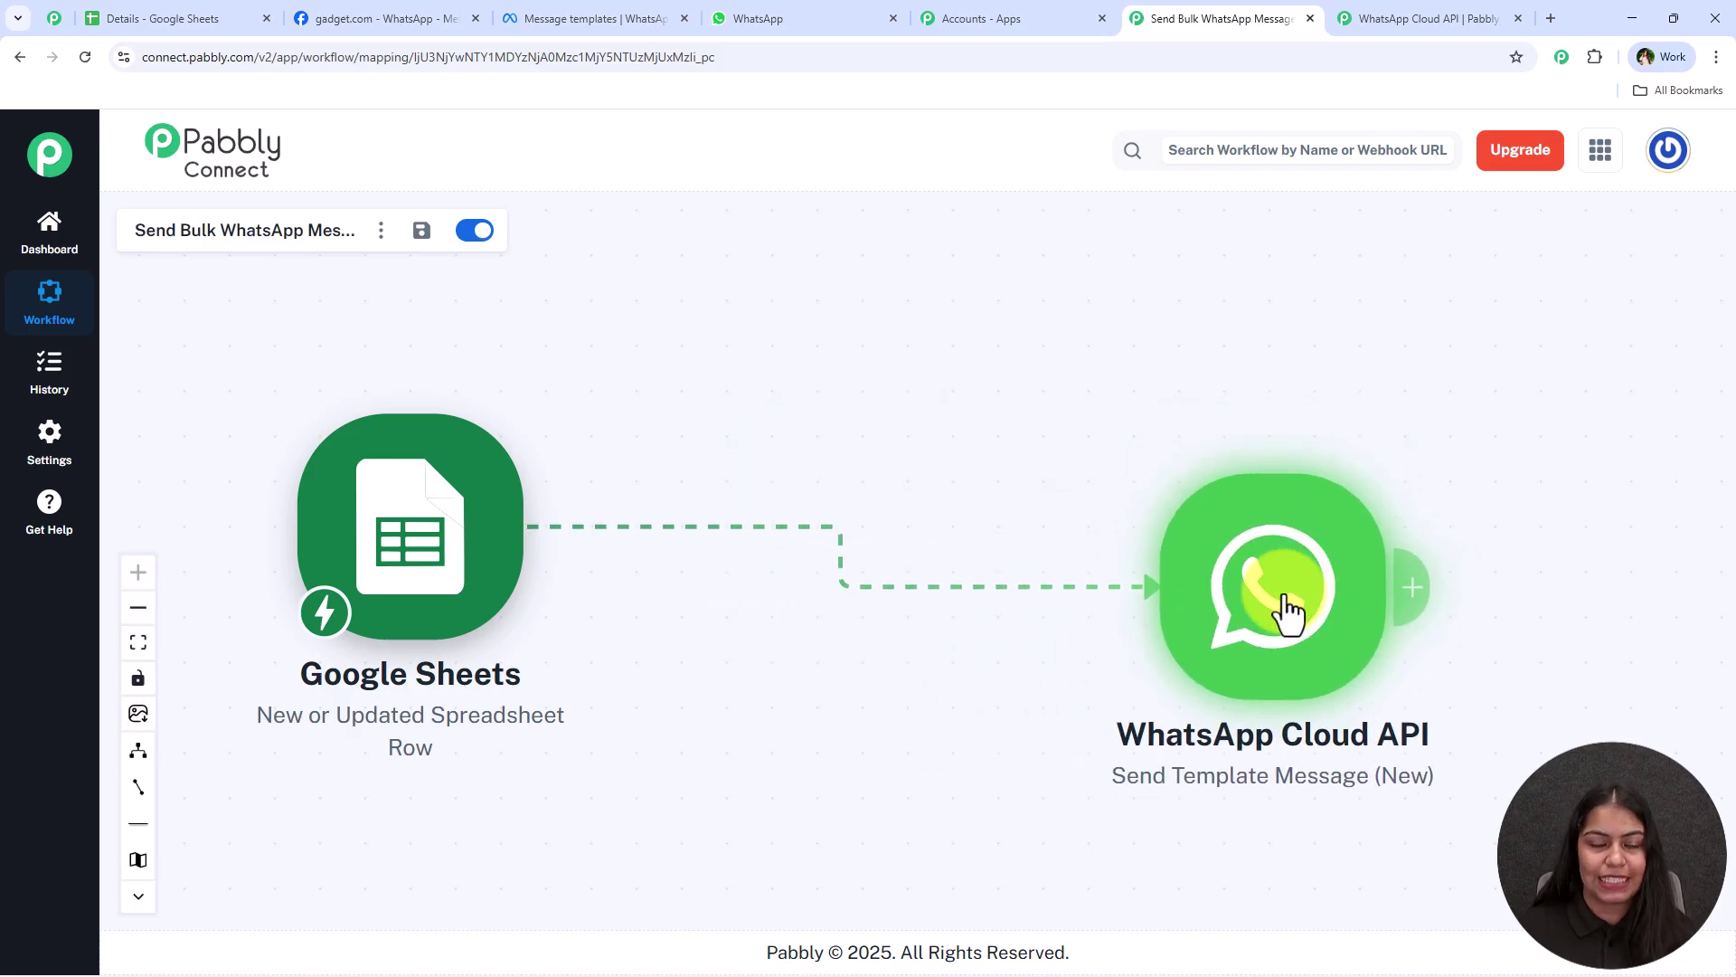
left_click(764, 18)
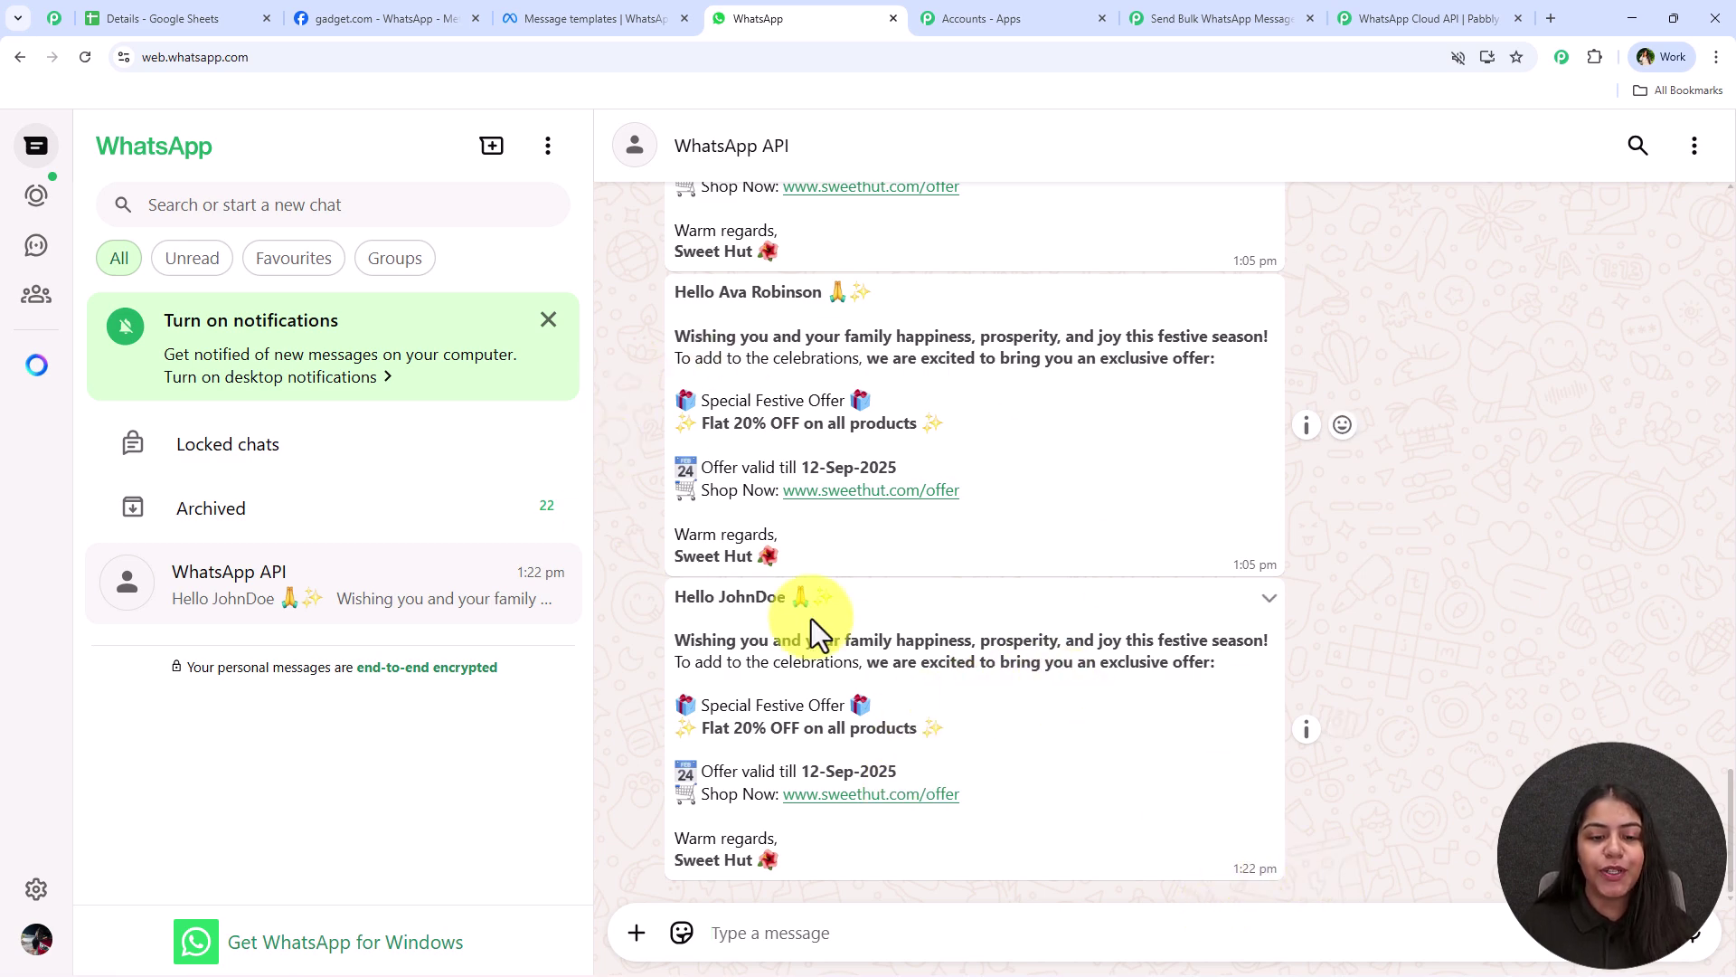
left_click_drag(674, 596, 865, 600)
left_click(866, 600)
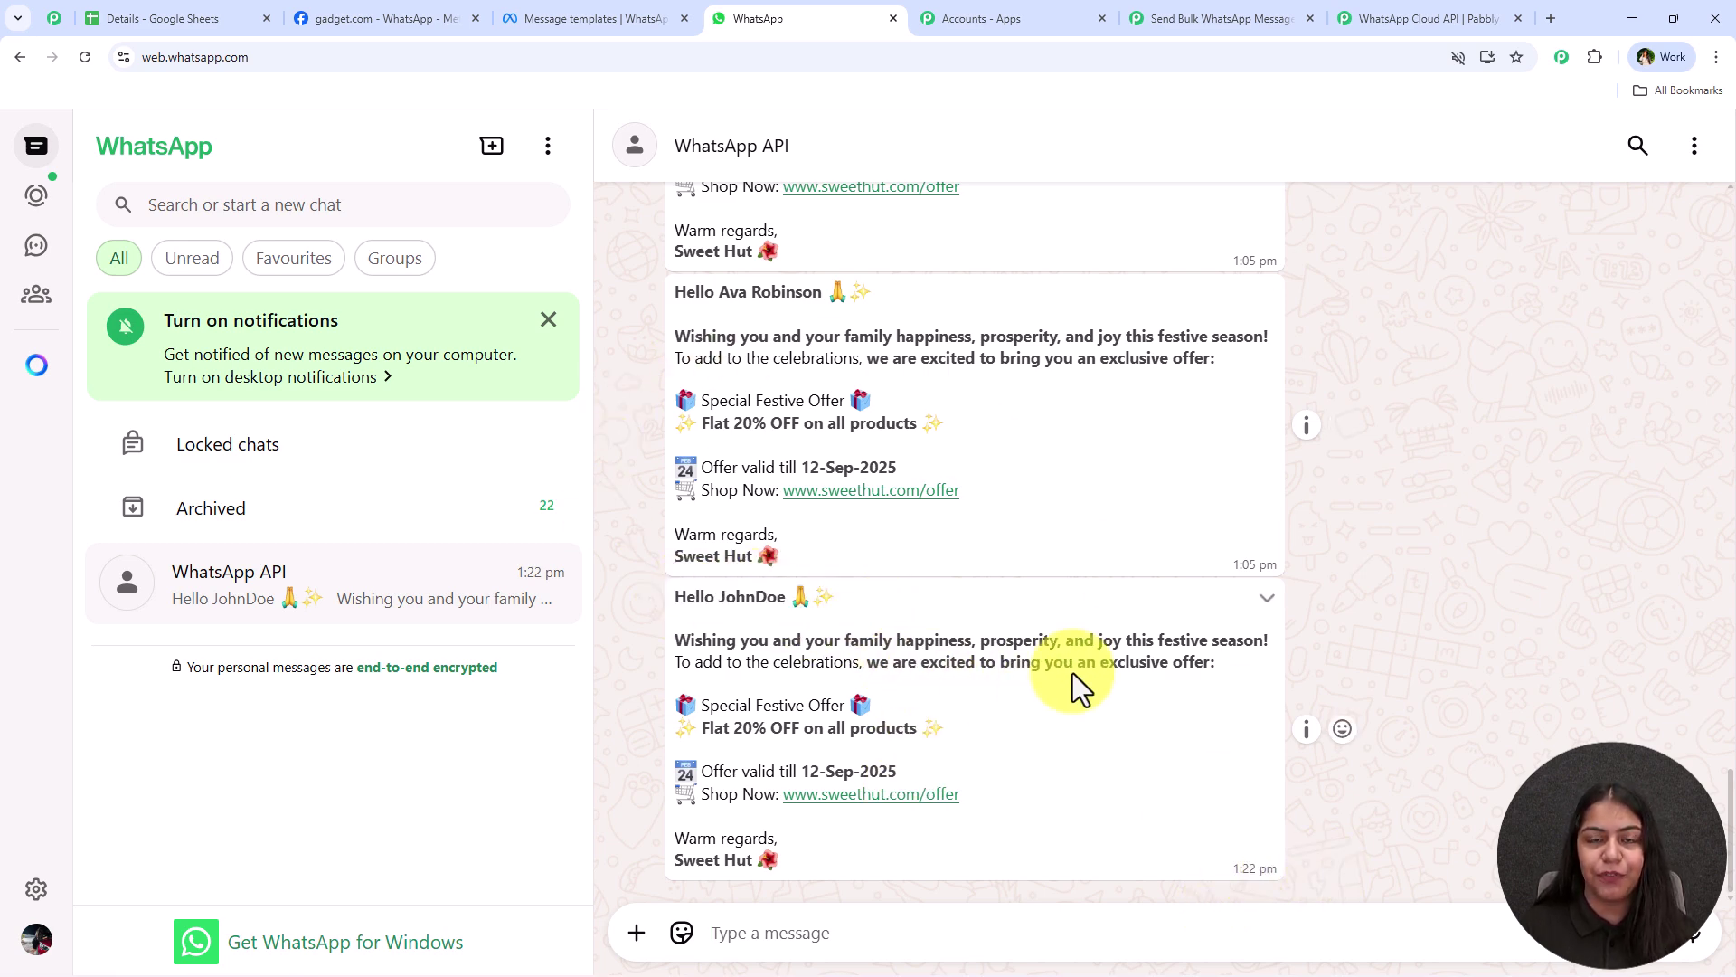
Reposition the Google Sheets trigger on the workflow canvas and bring up the Details spreadsheet
left_click(1227, 14)
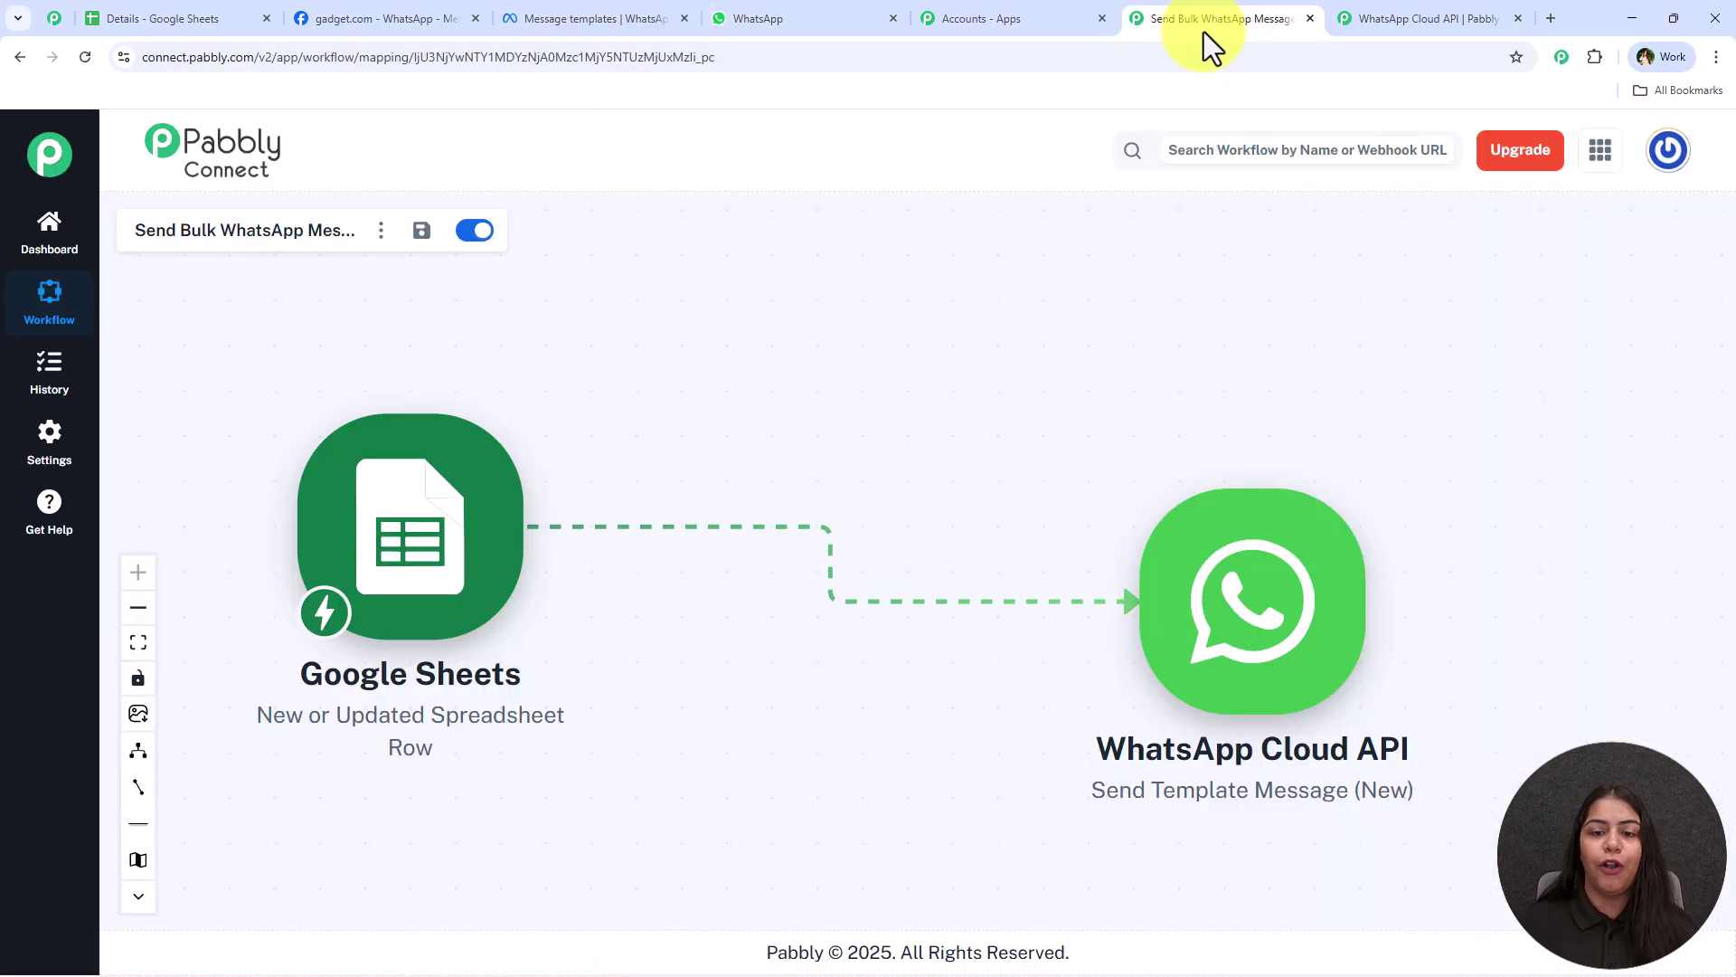
left_click_drag(476, 458, 540, 448)
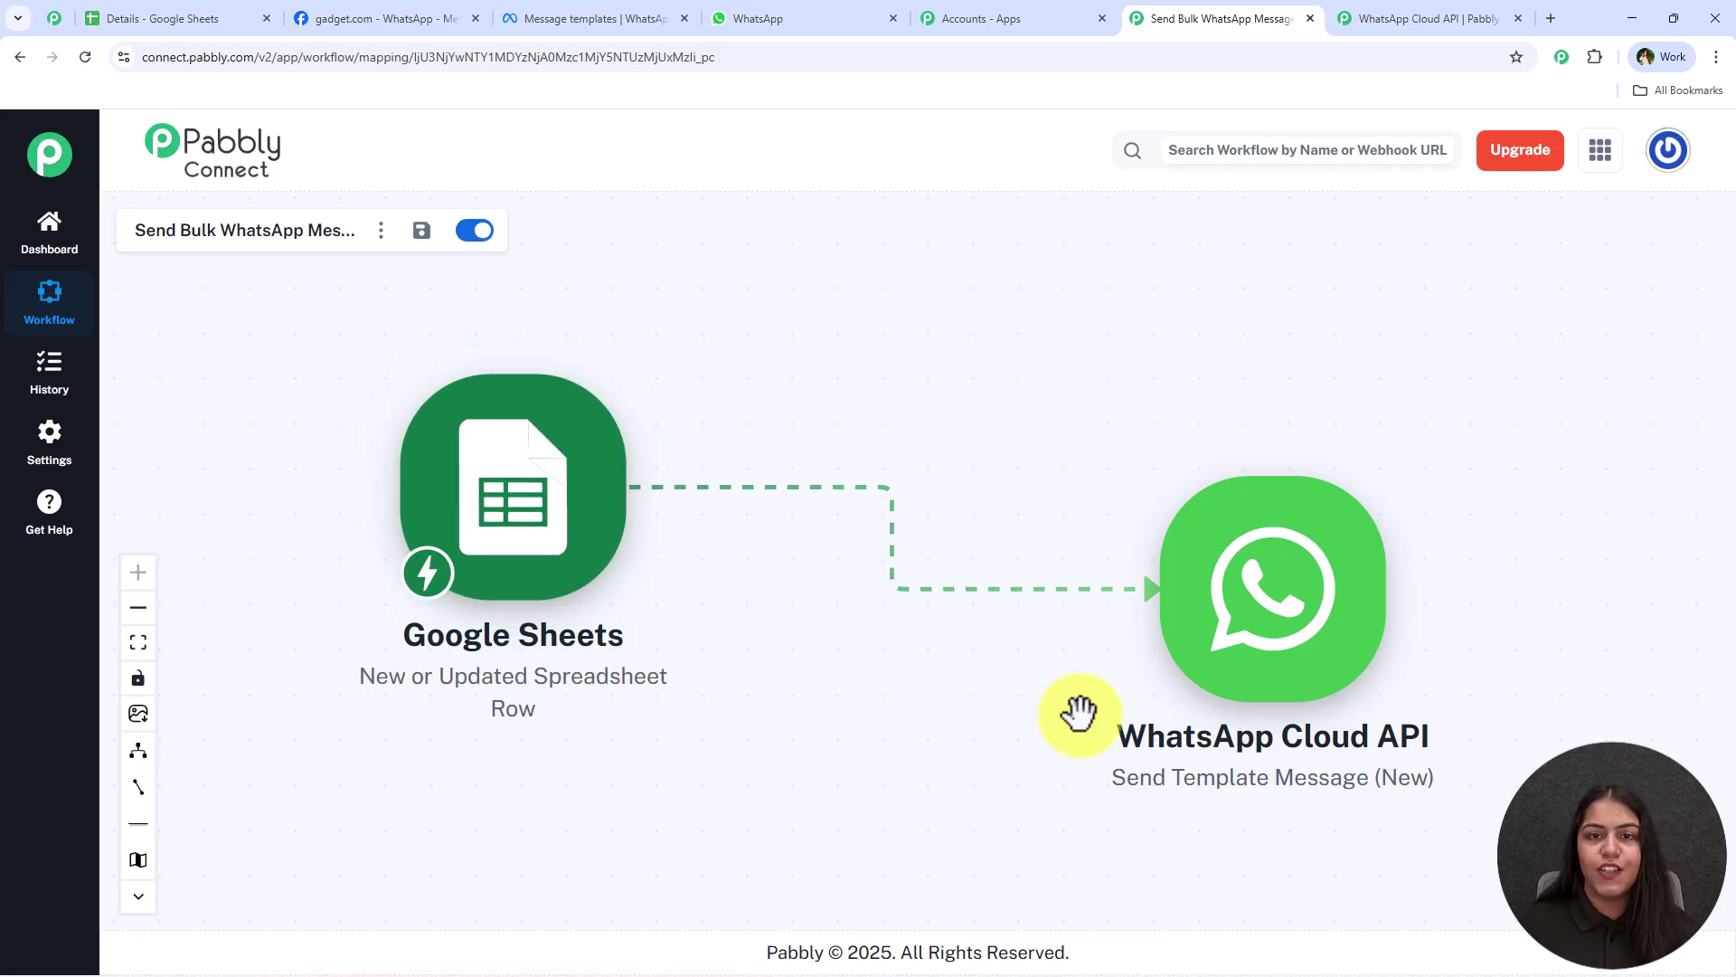
left_click(172, 18)
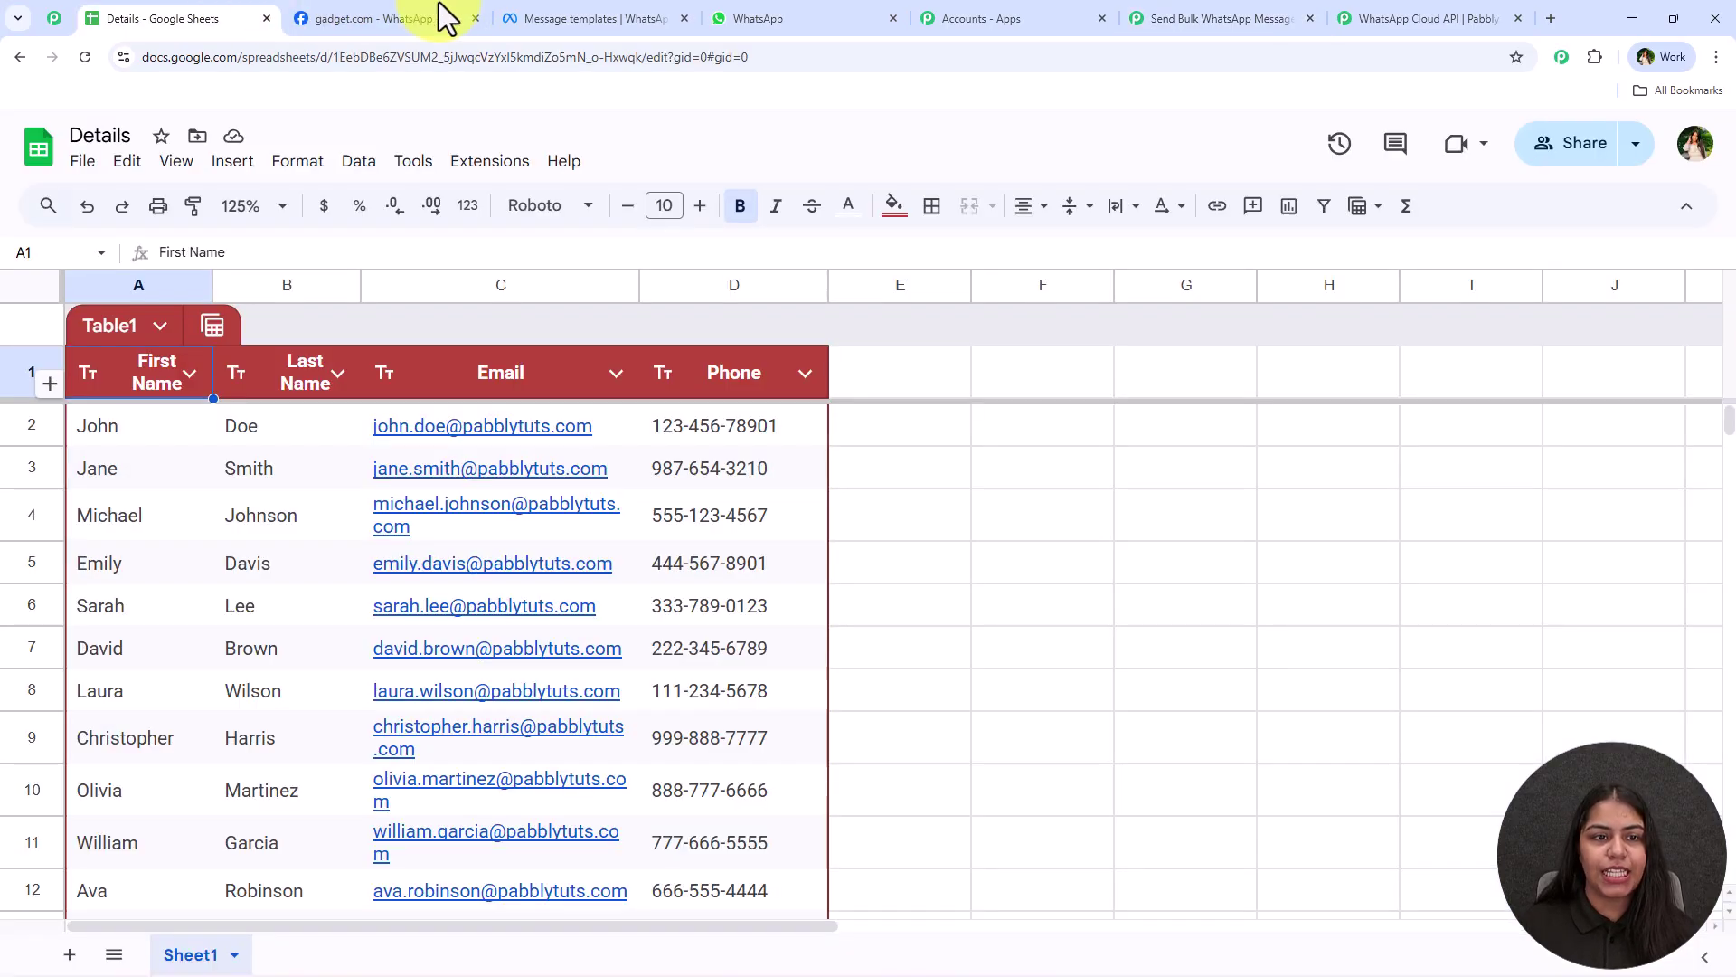
Send all existing rows via Extensions > Pabbly Connect Webhooks > Send All Data, reviewing phone numbers D2:D12
left_click(506, 168)
mouse_move(542, 422)
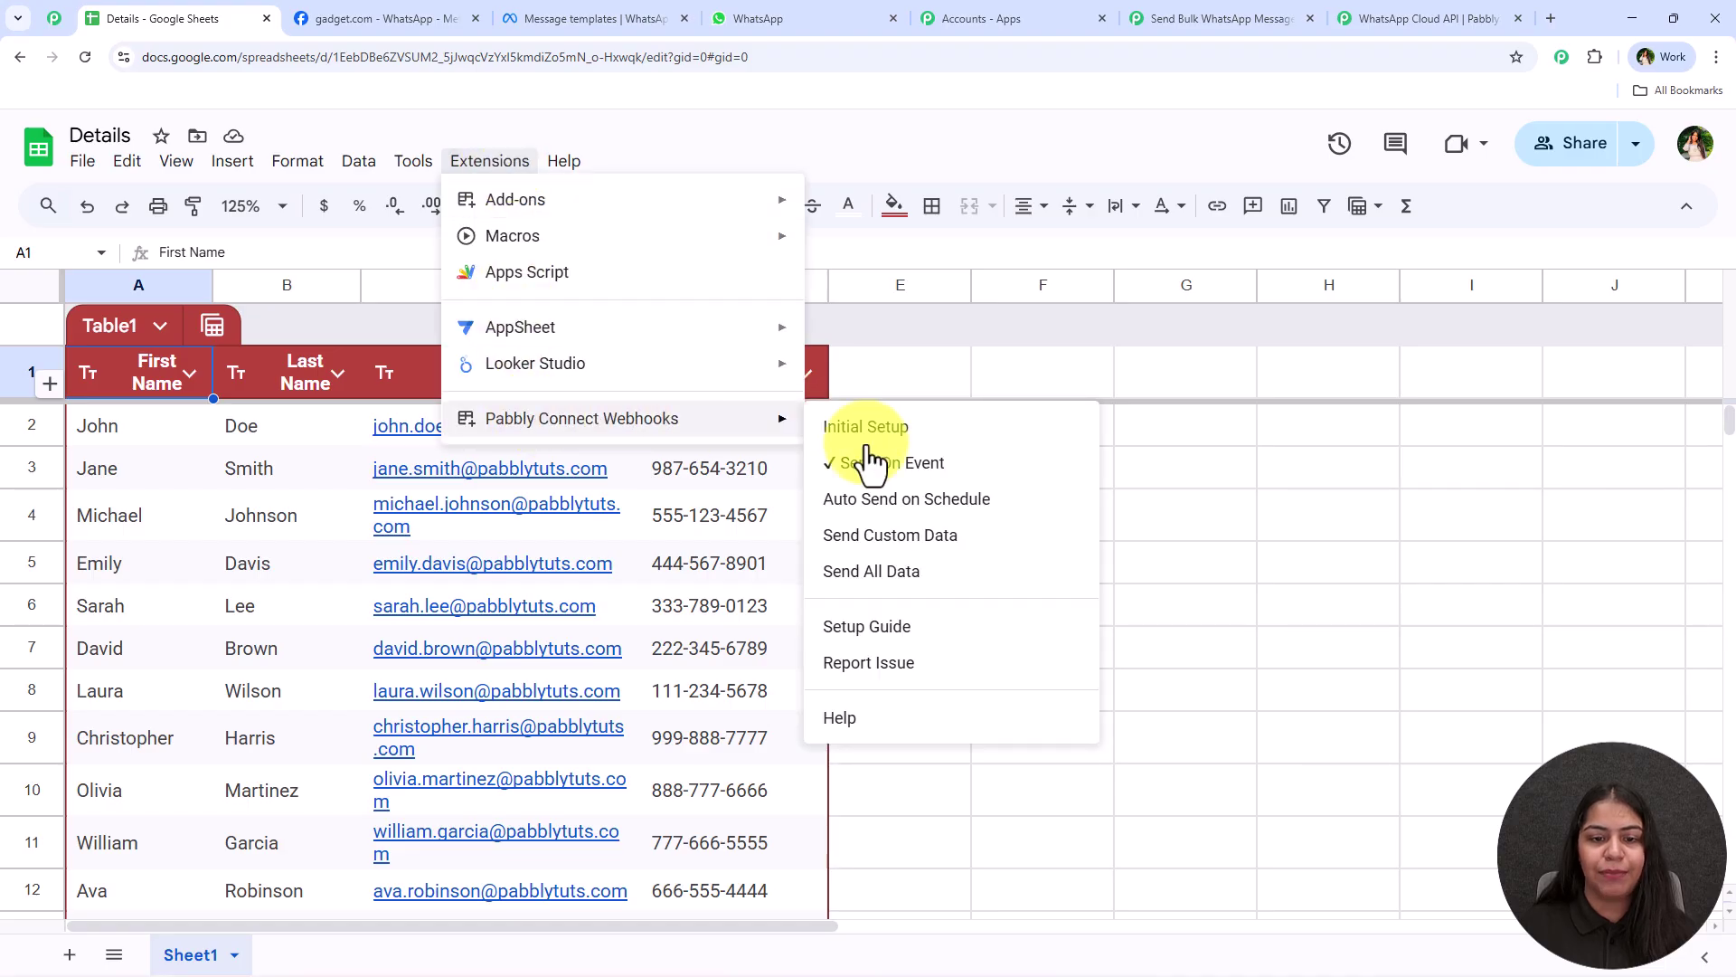
left_click(919, 588)
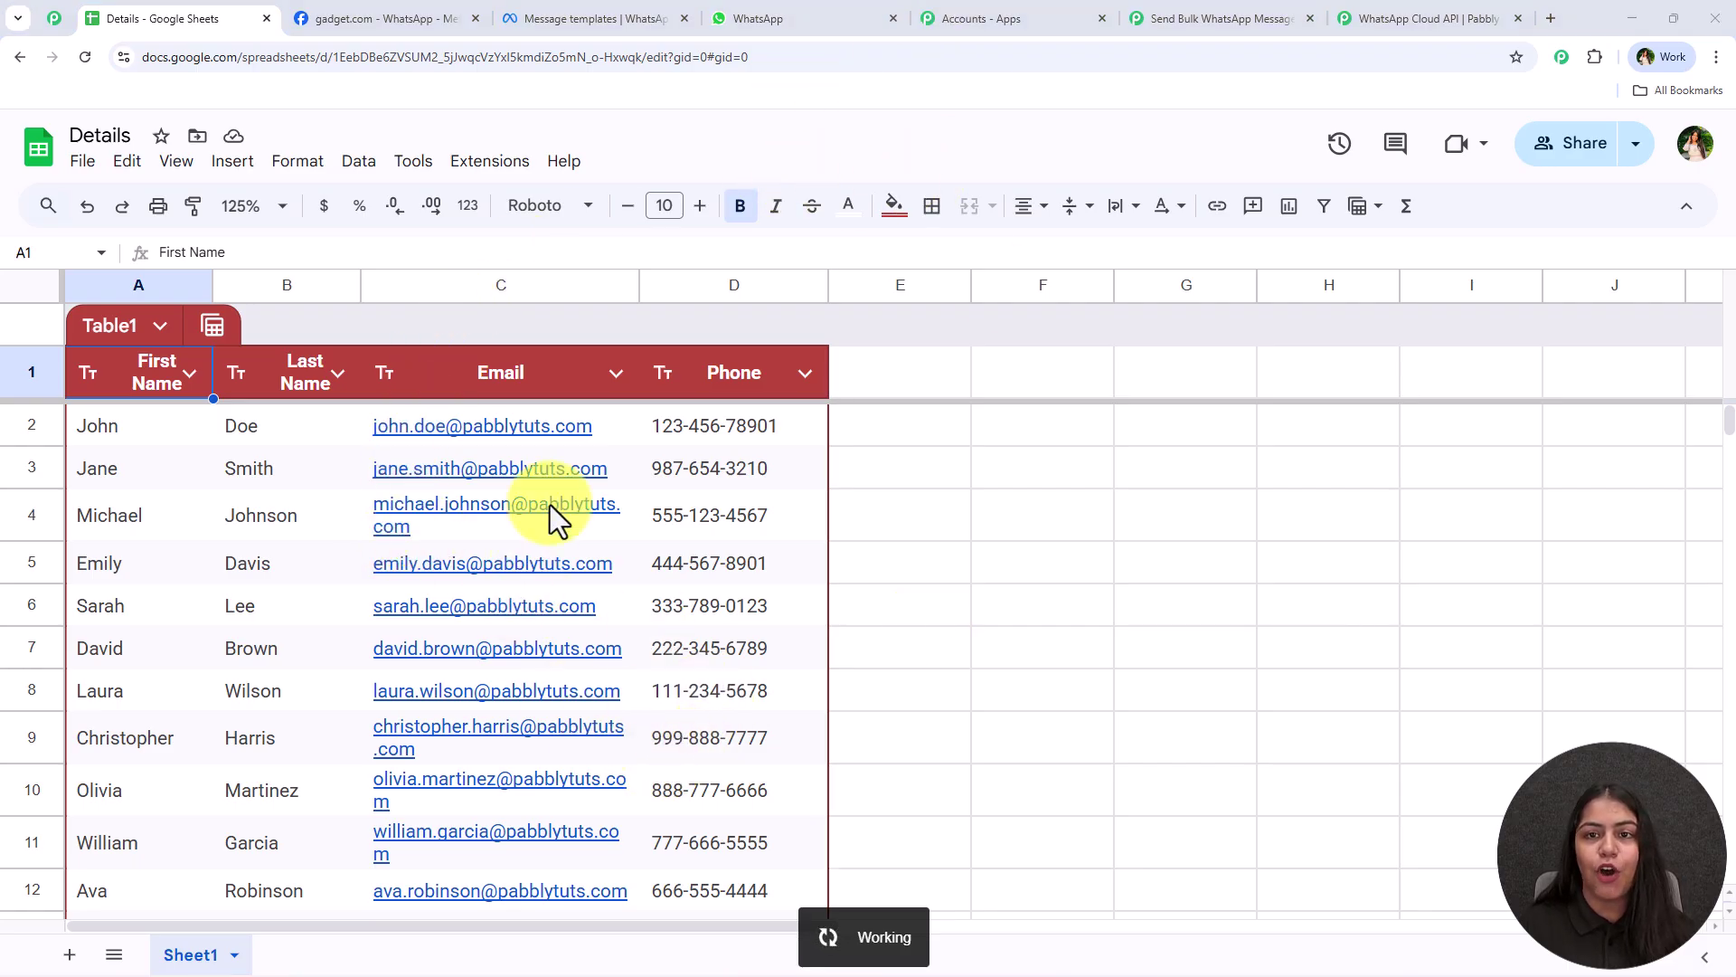
left_click_drag(713, 446, 757, 898)
left_click(734, 640)
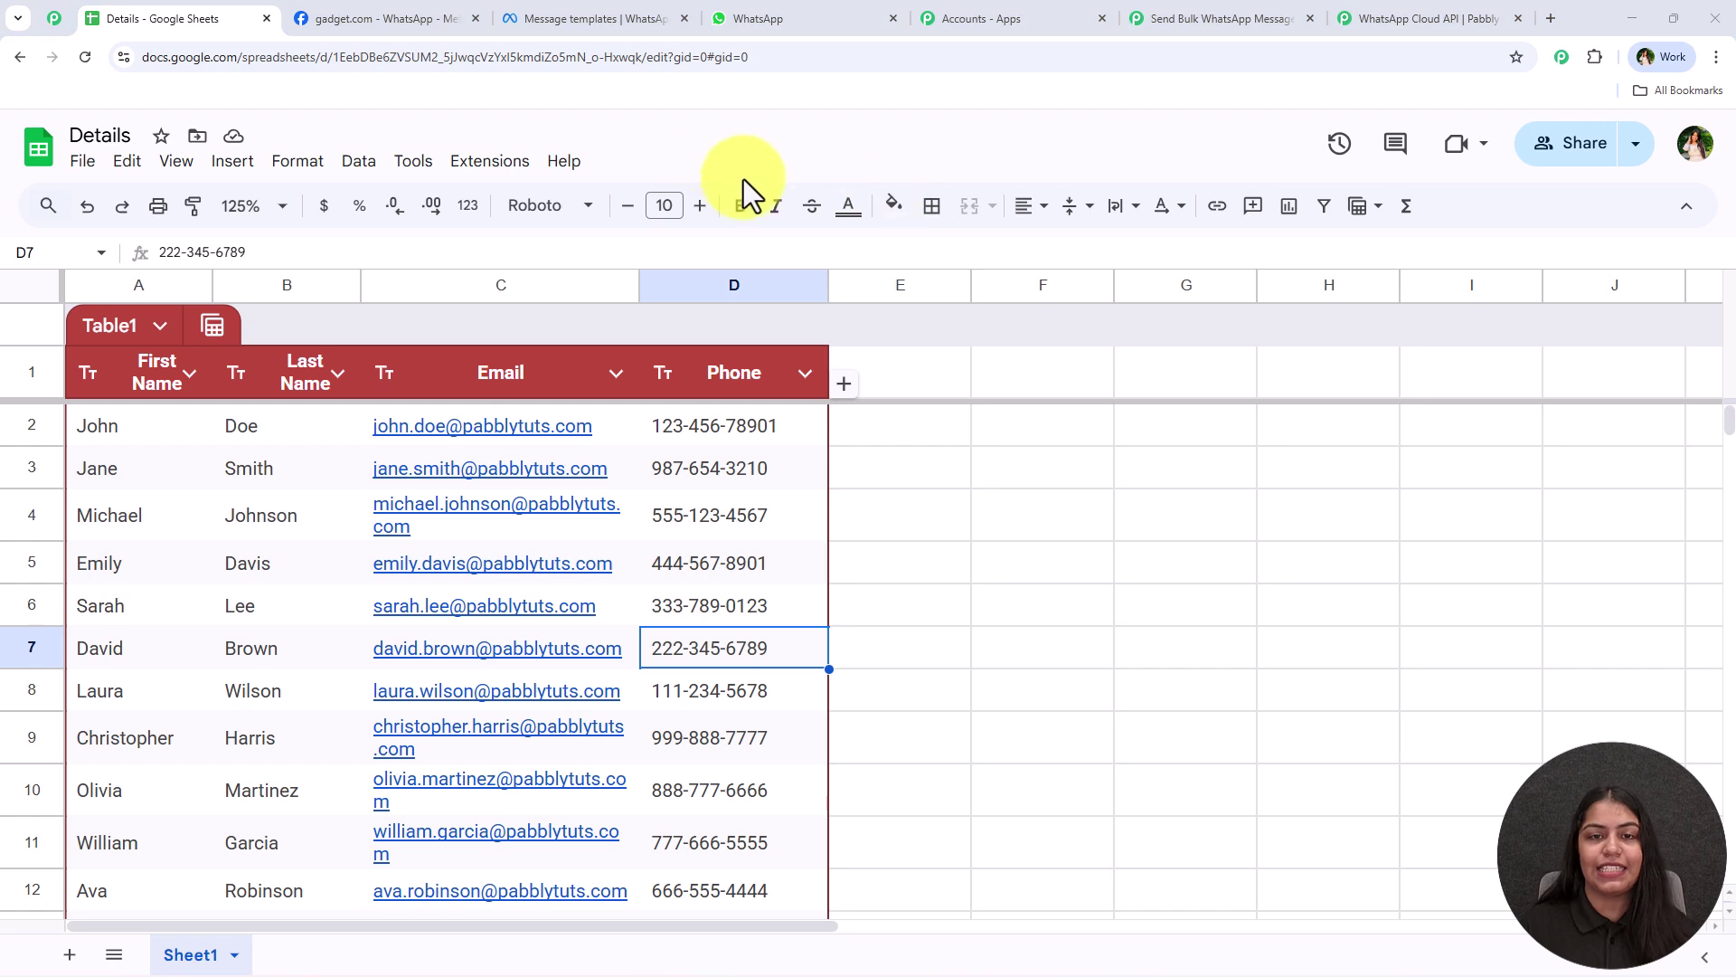
left_click(1260, 10)
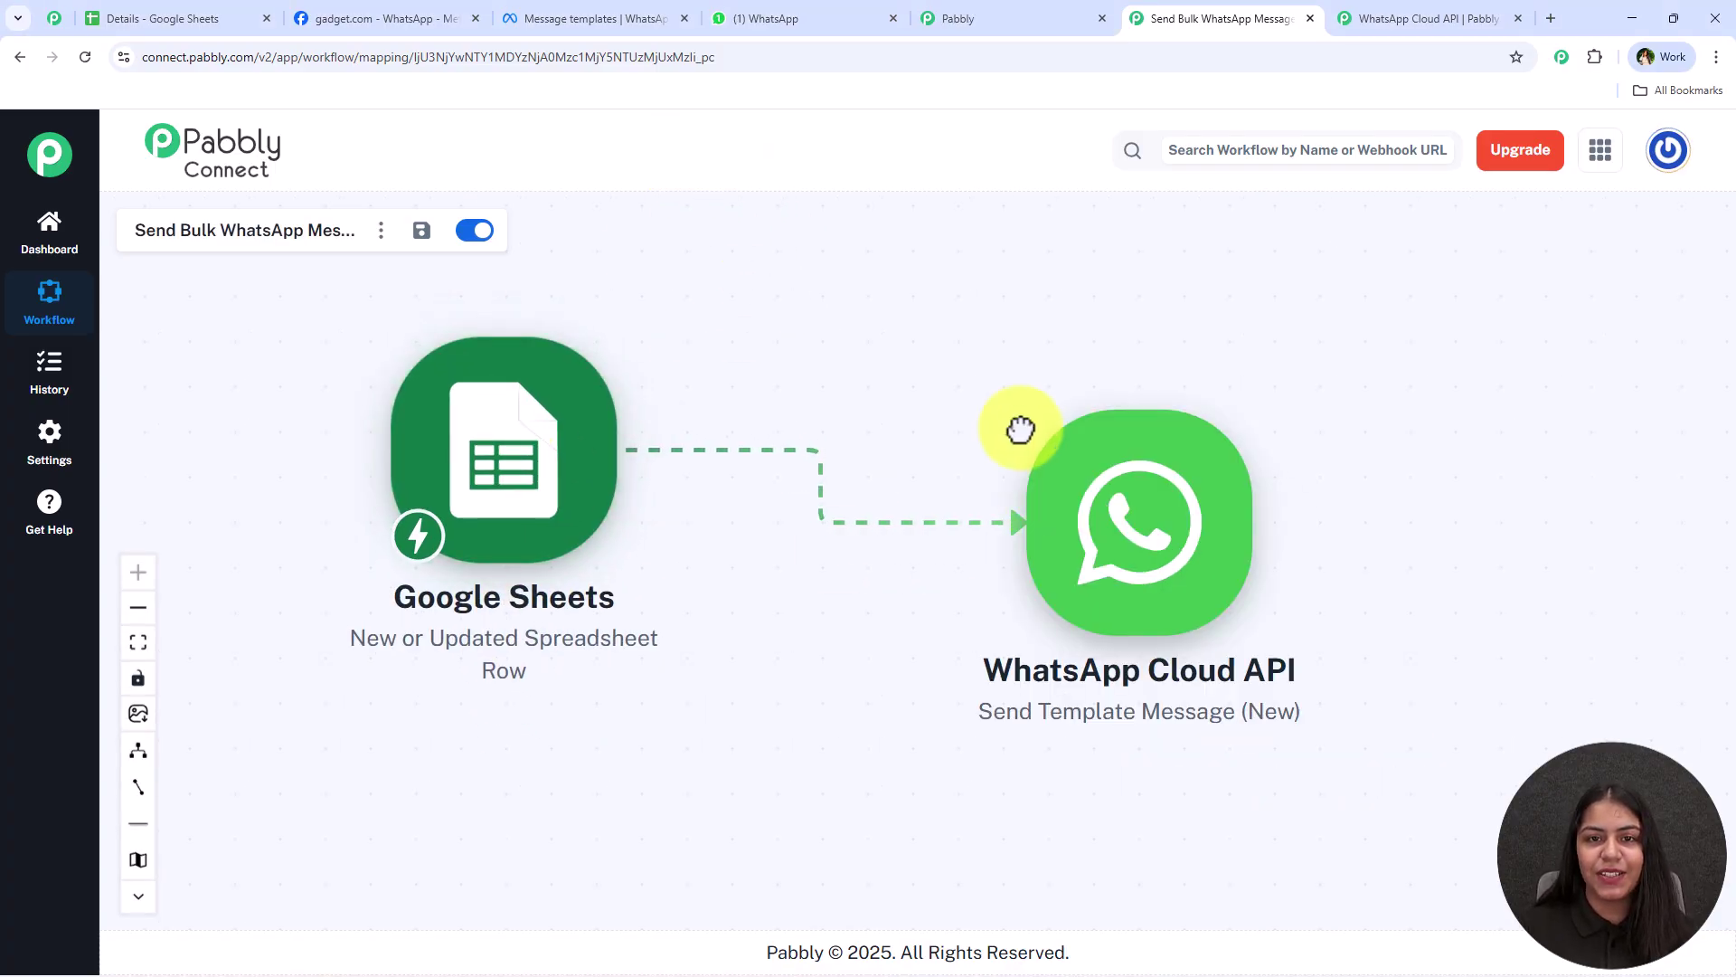
Scroll through the WhatsApp API chat to verify every contact got the festive-offer message
left_click(747, 18)
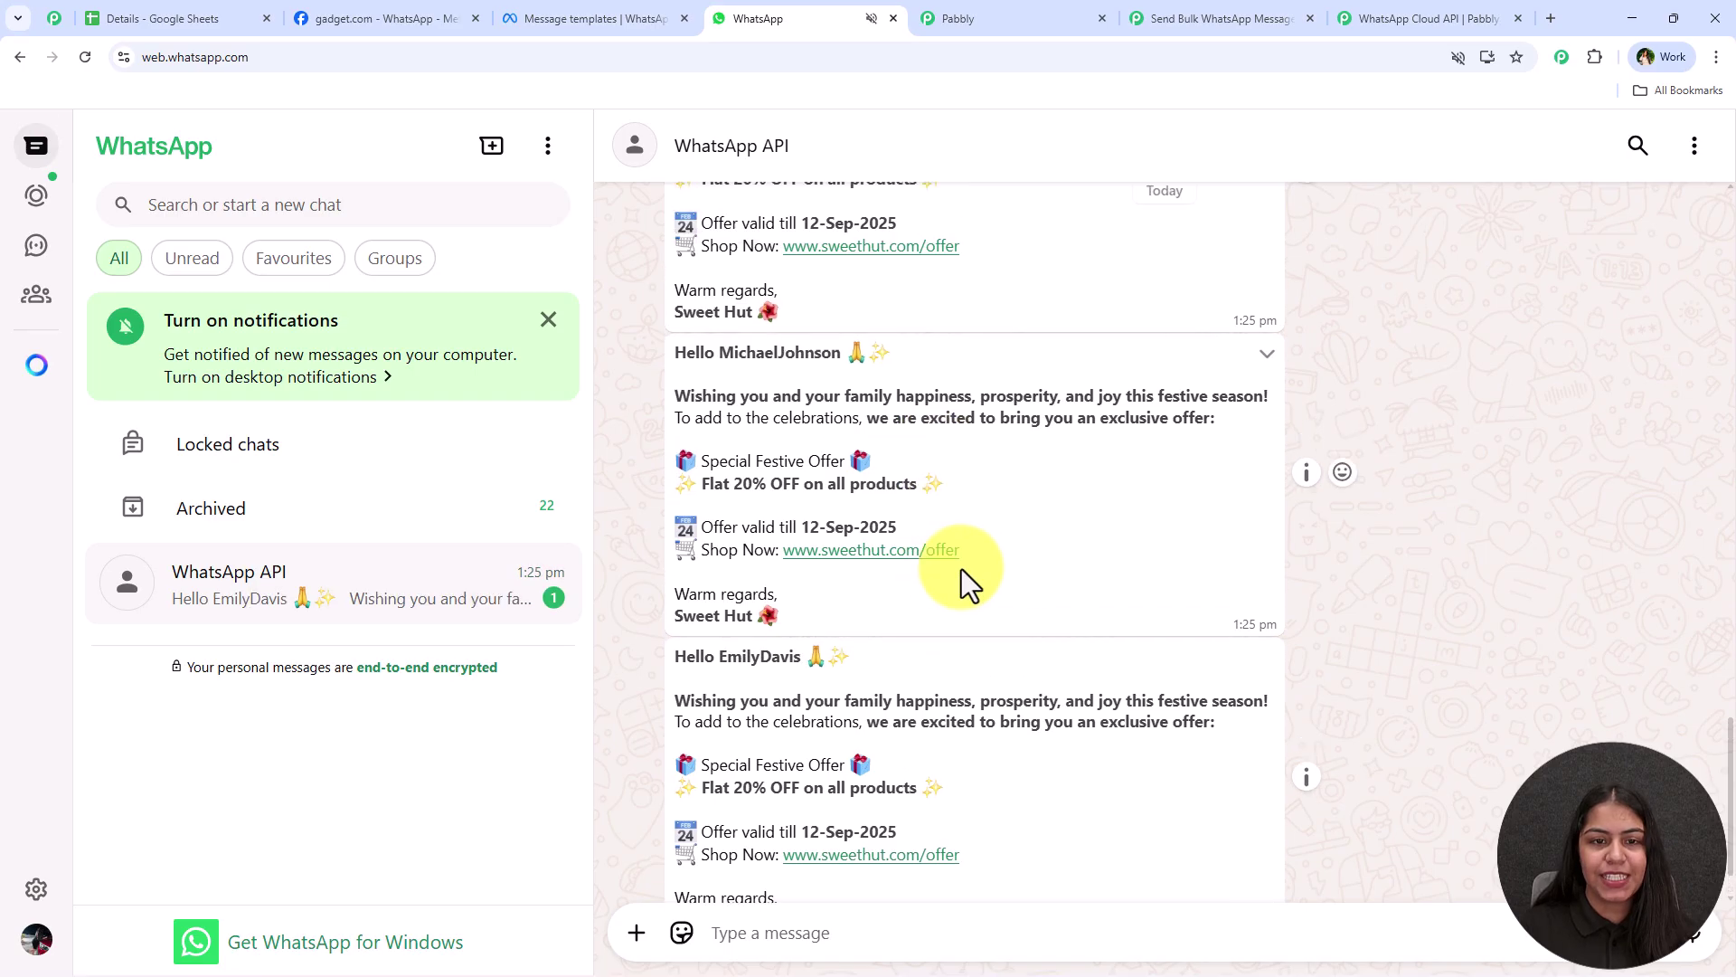
scroll(962, 626, "up", 5)
scroll(951, 635, "up", 2)
scroll(952, 642, "down", 6)
scroll(953, 721, "down", 15)
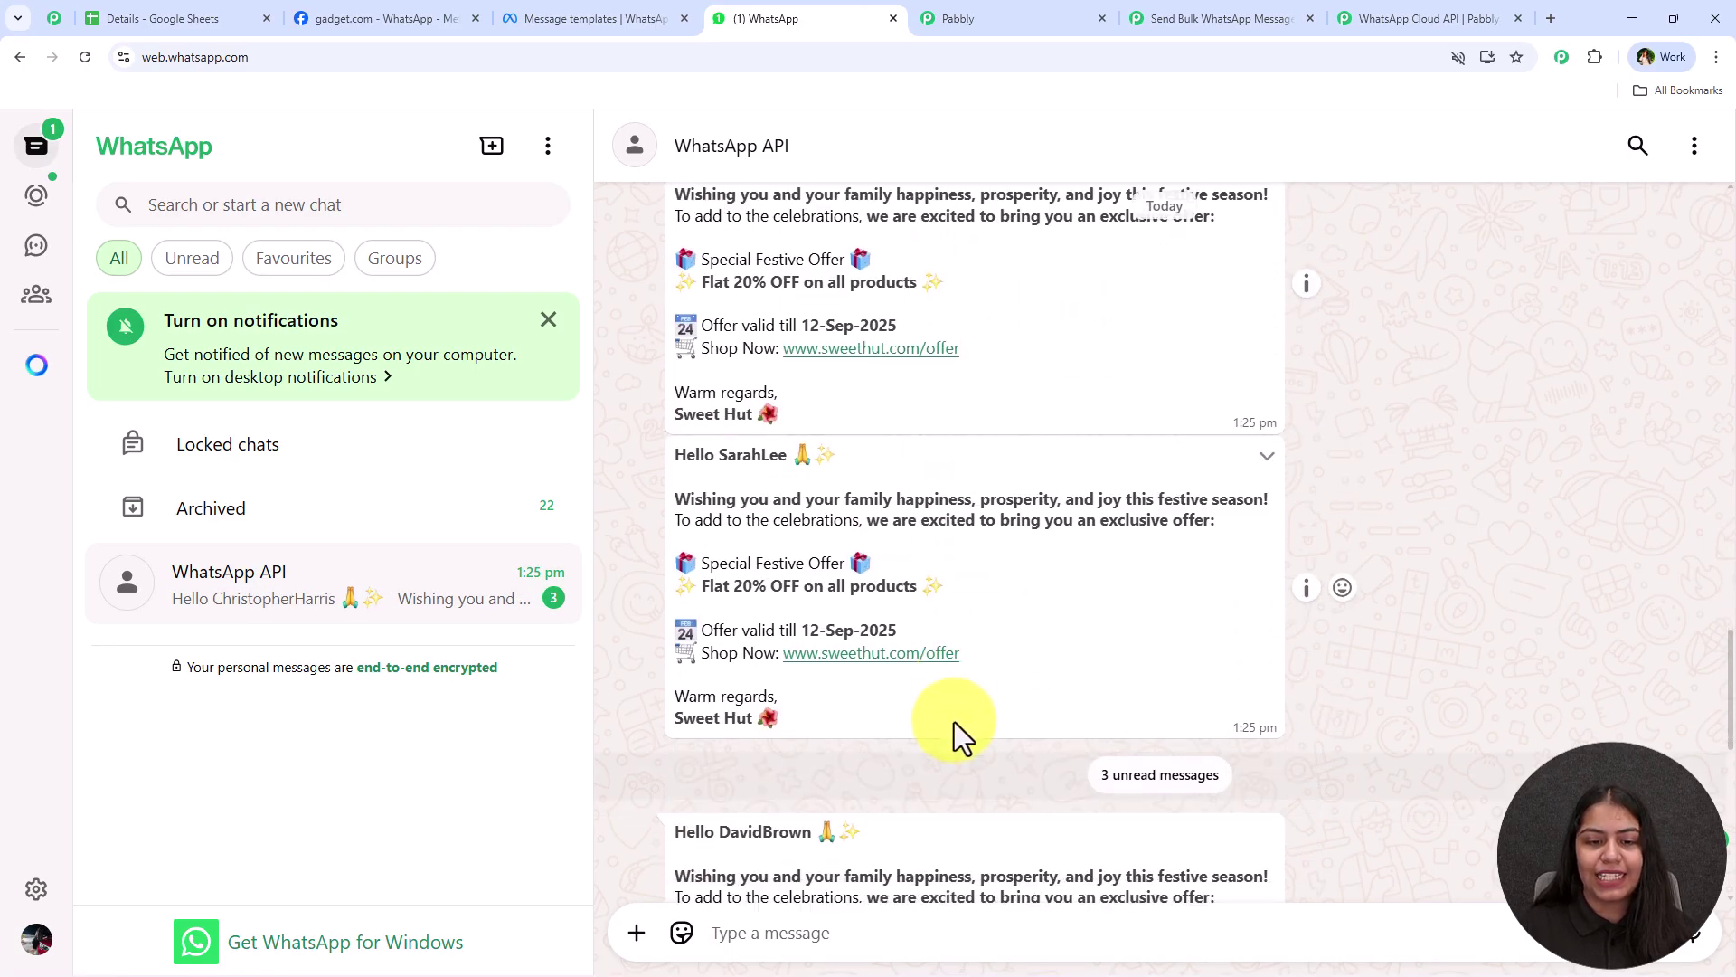
scroll(952, 647, "down", 2)
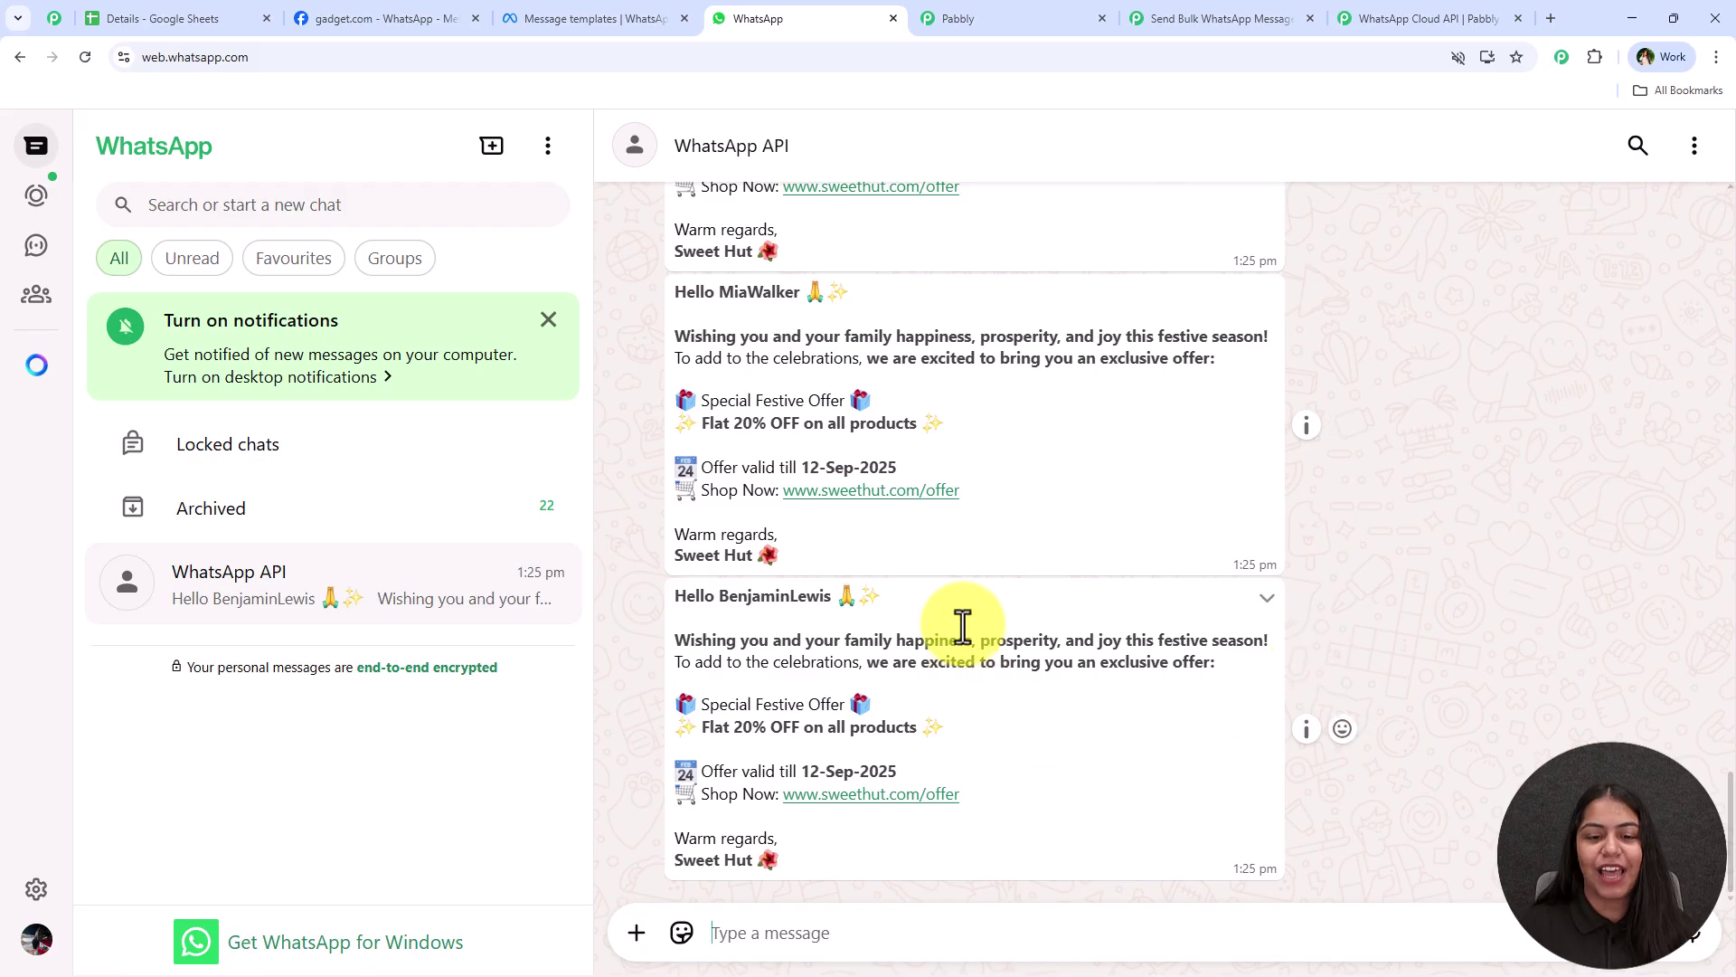
left_click(1157, 14)
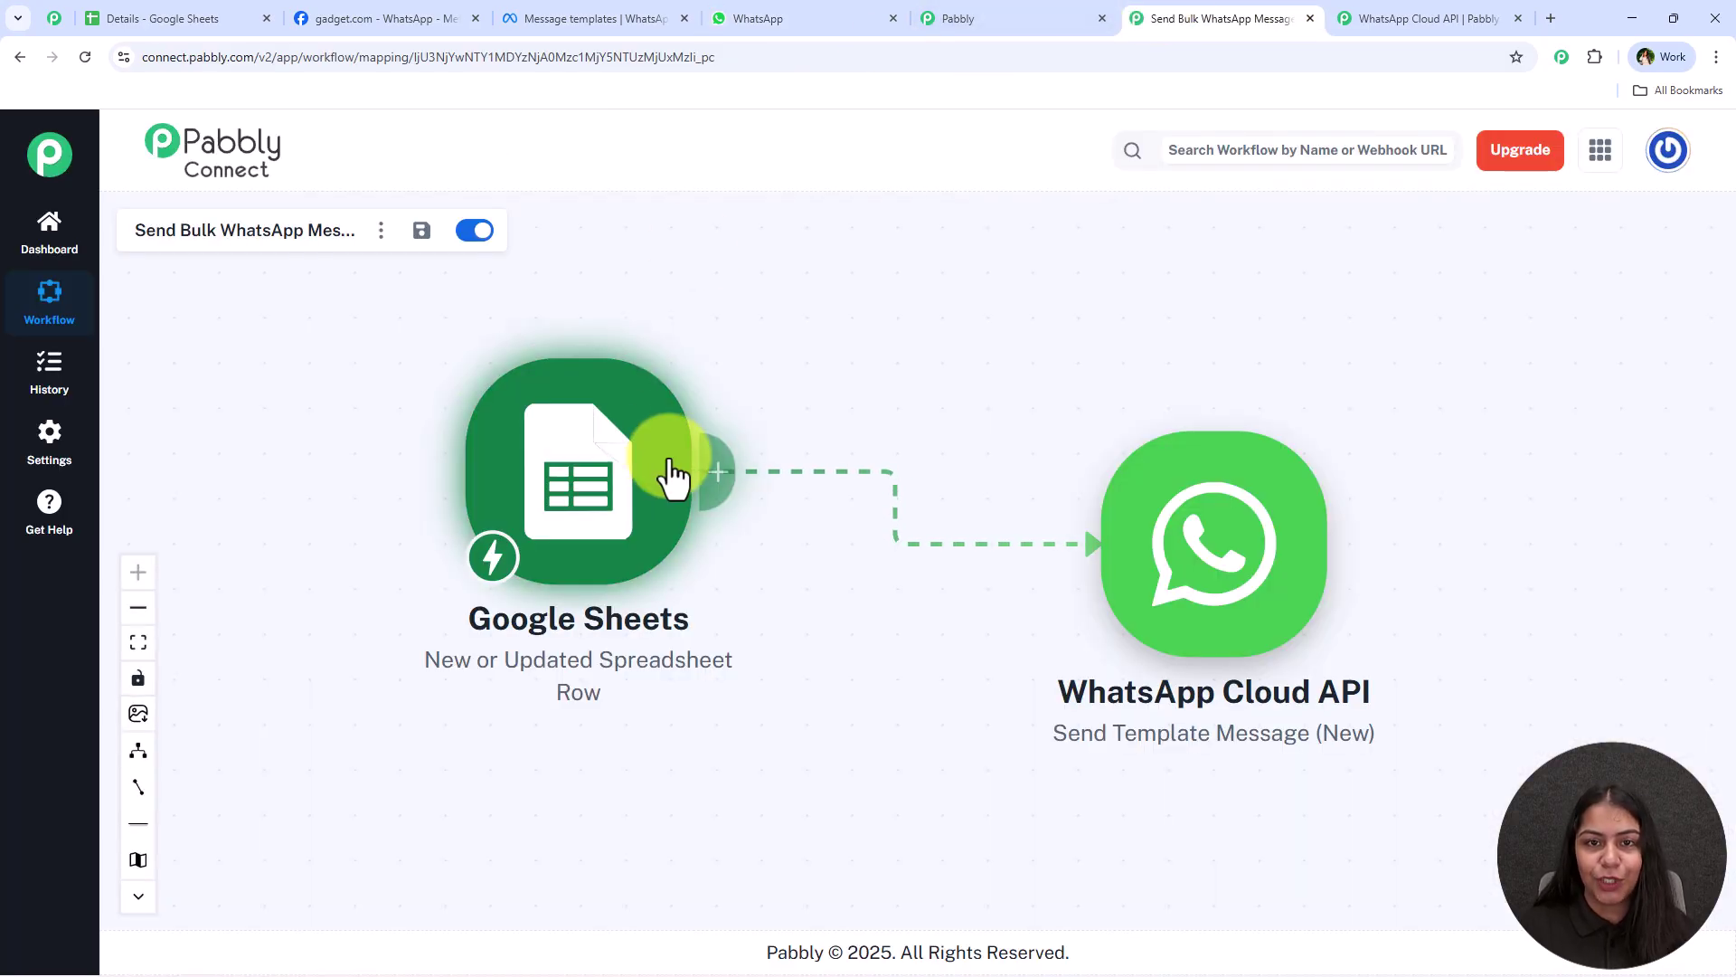
left_click(186, 16)
Enter a demo contact's first name, last name 'User', e-mail and phone number in row 16
scroll(496, 787, "down", 5)
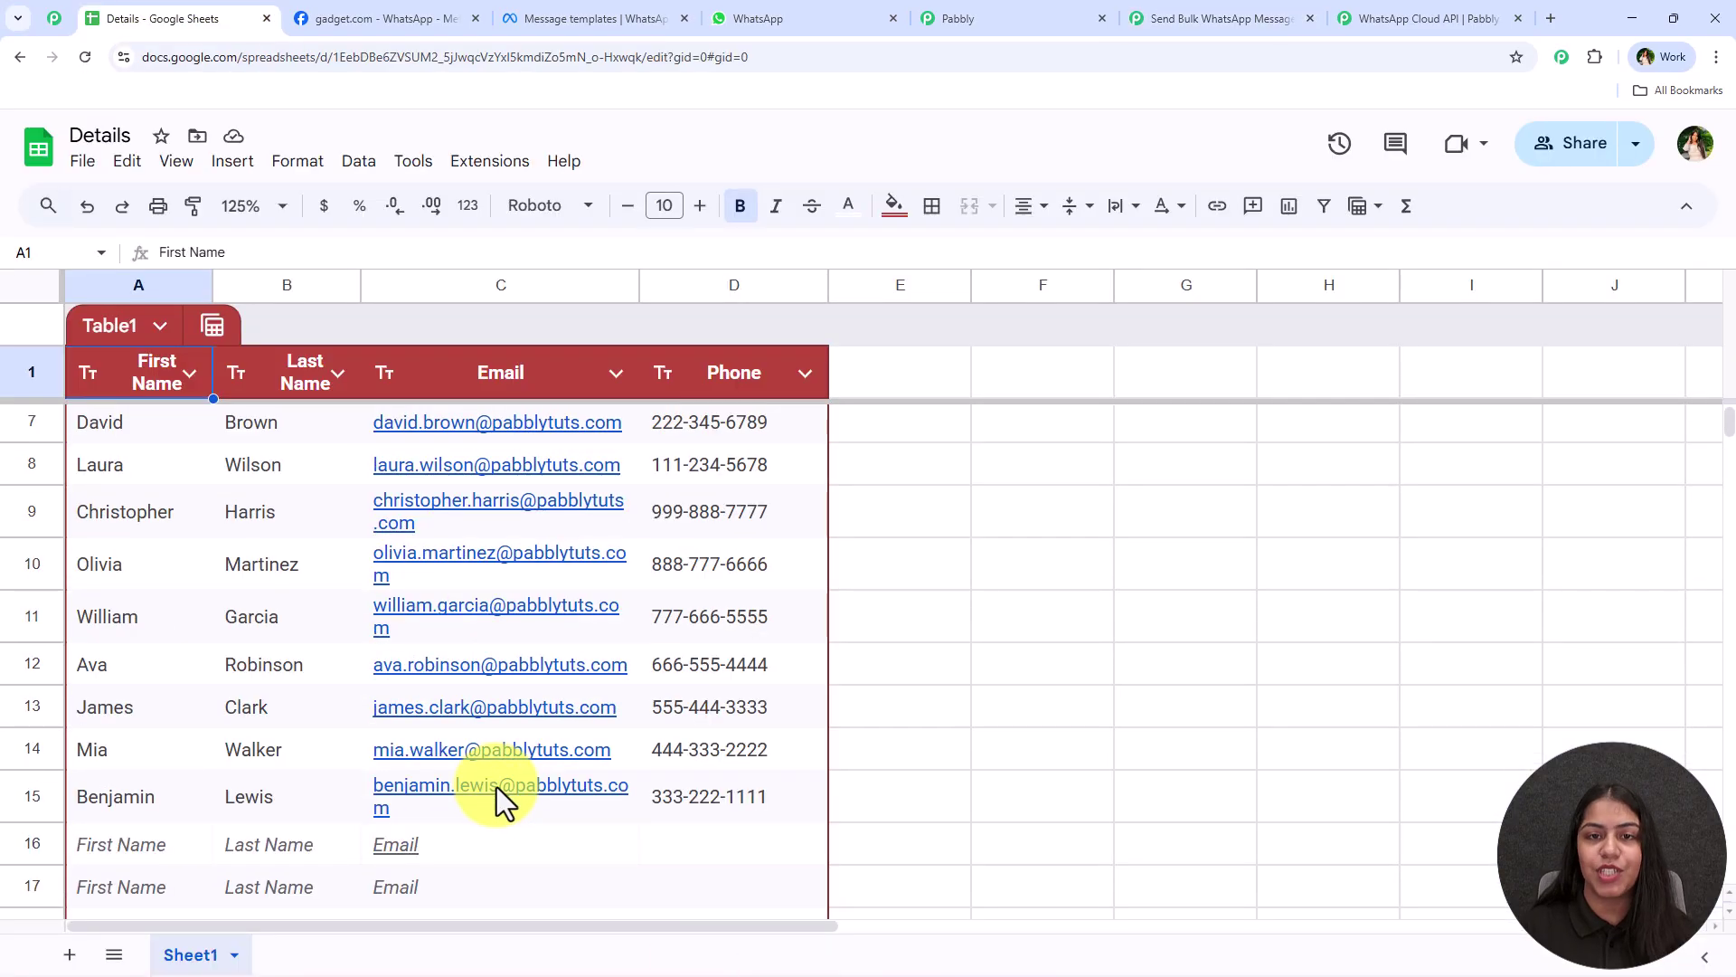
left_click(137, 517)
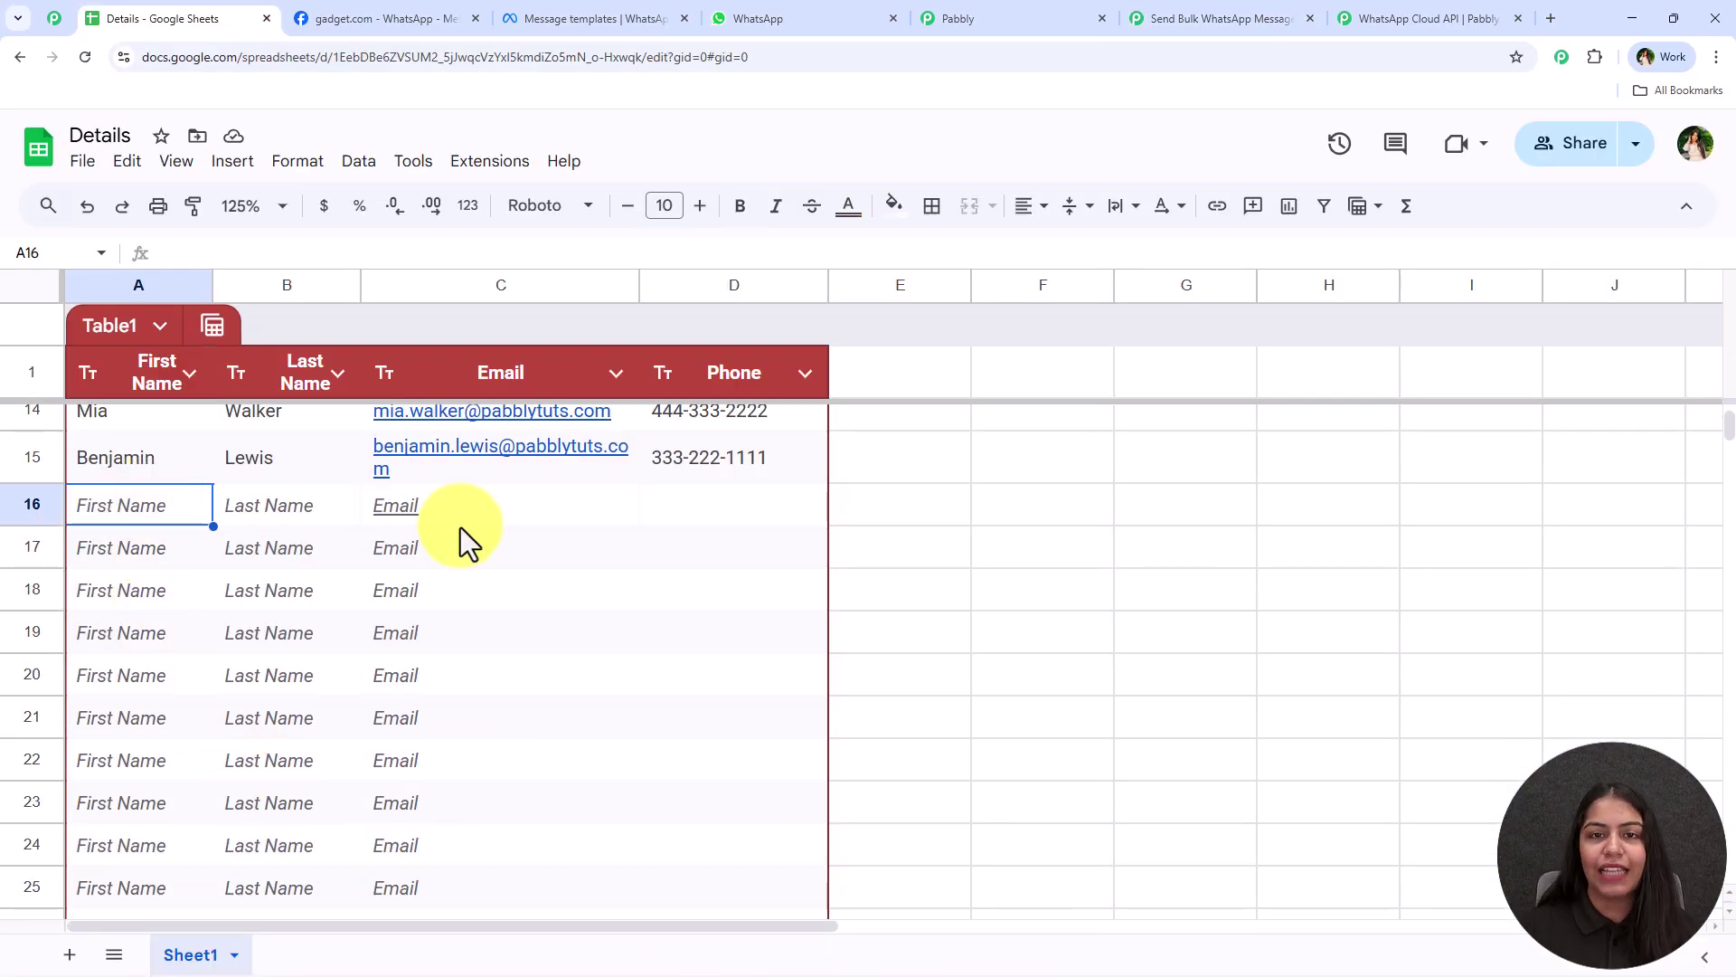
type("Demo")
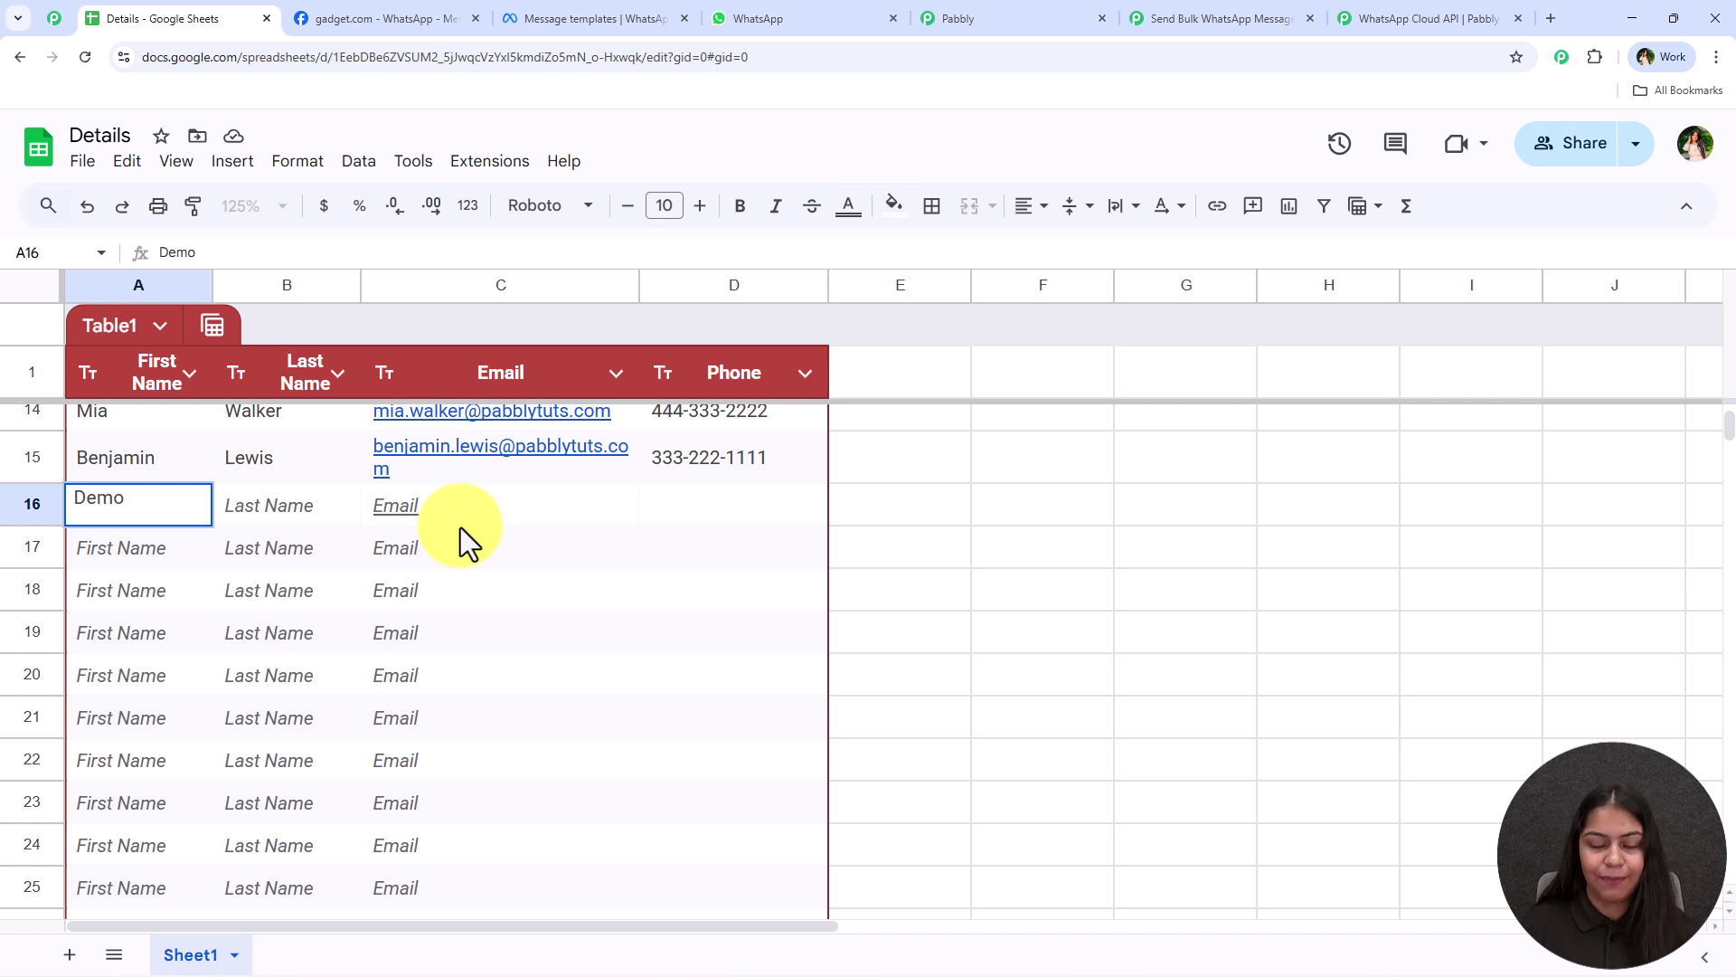
key("Tab")
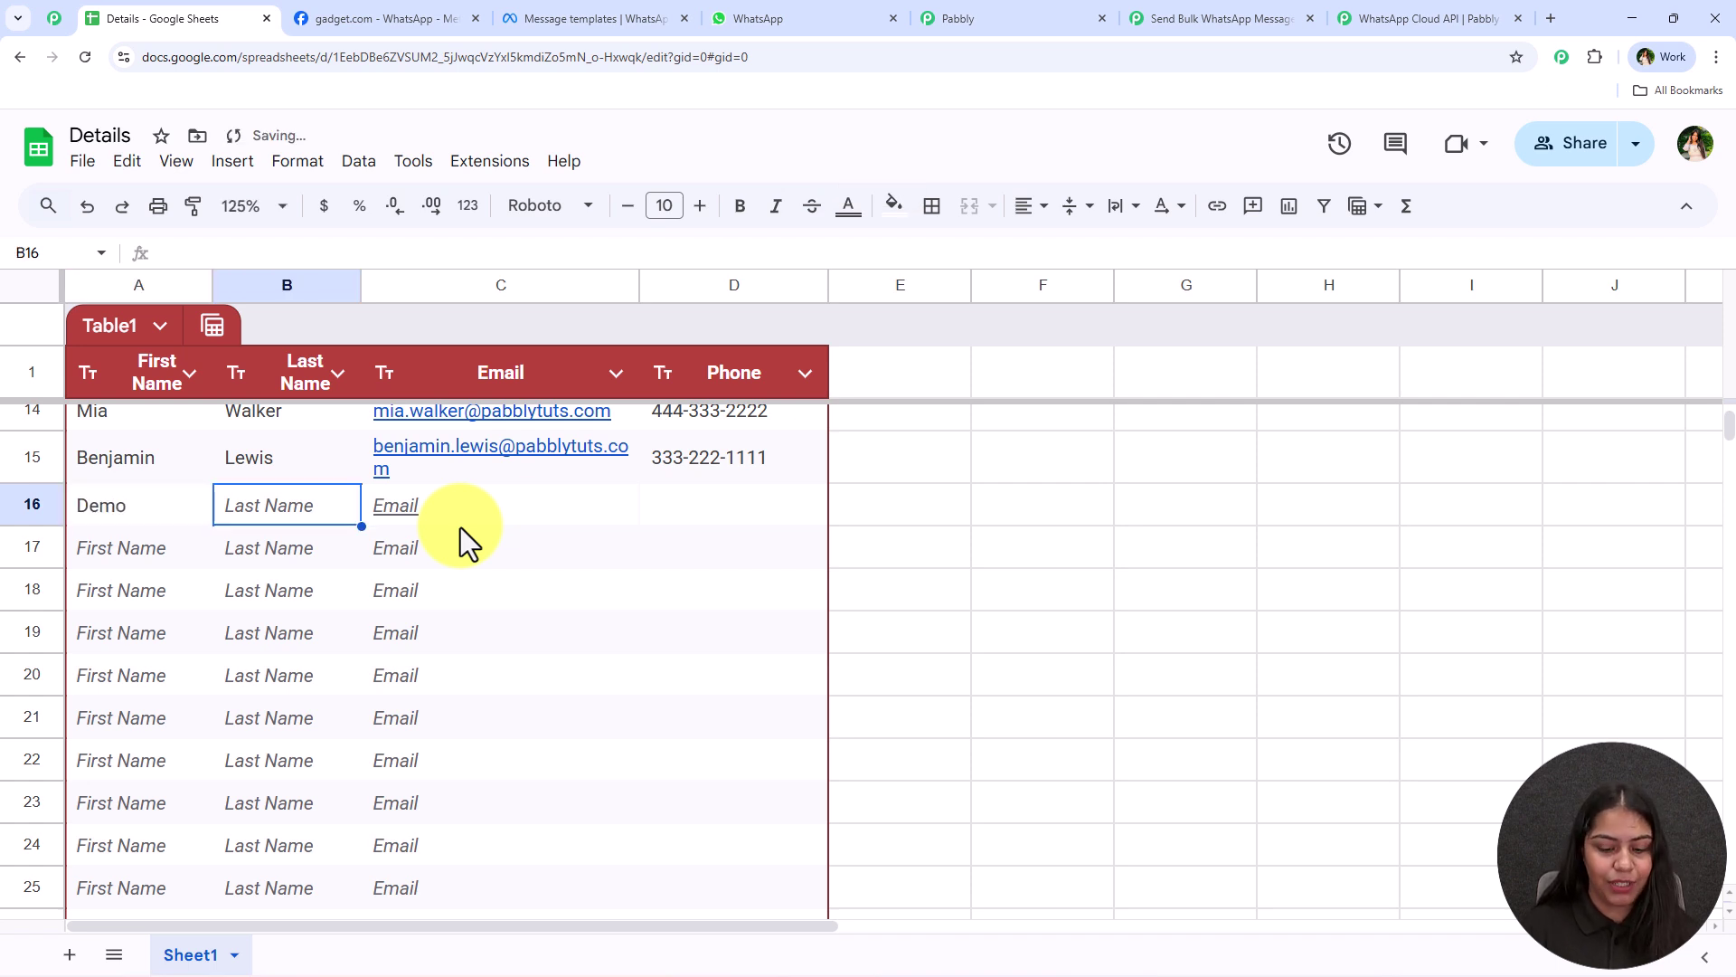
type("User")
key("Tab")
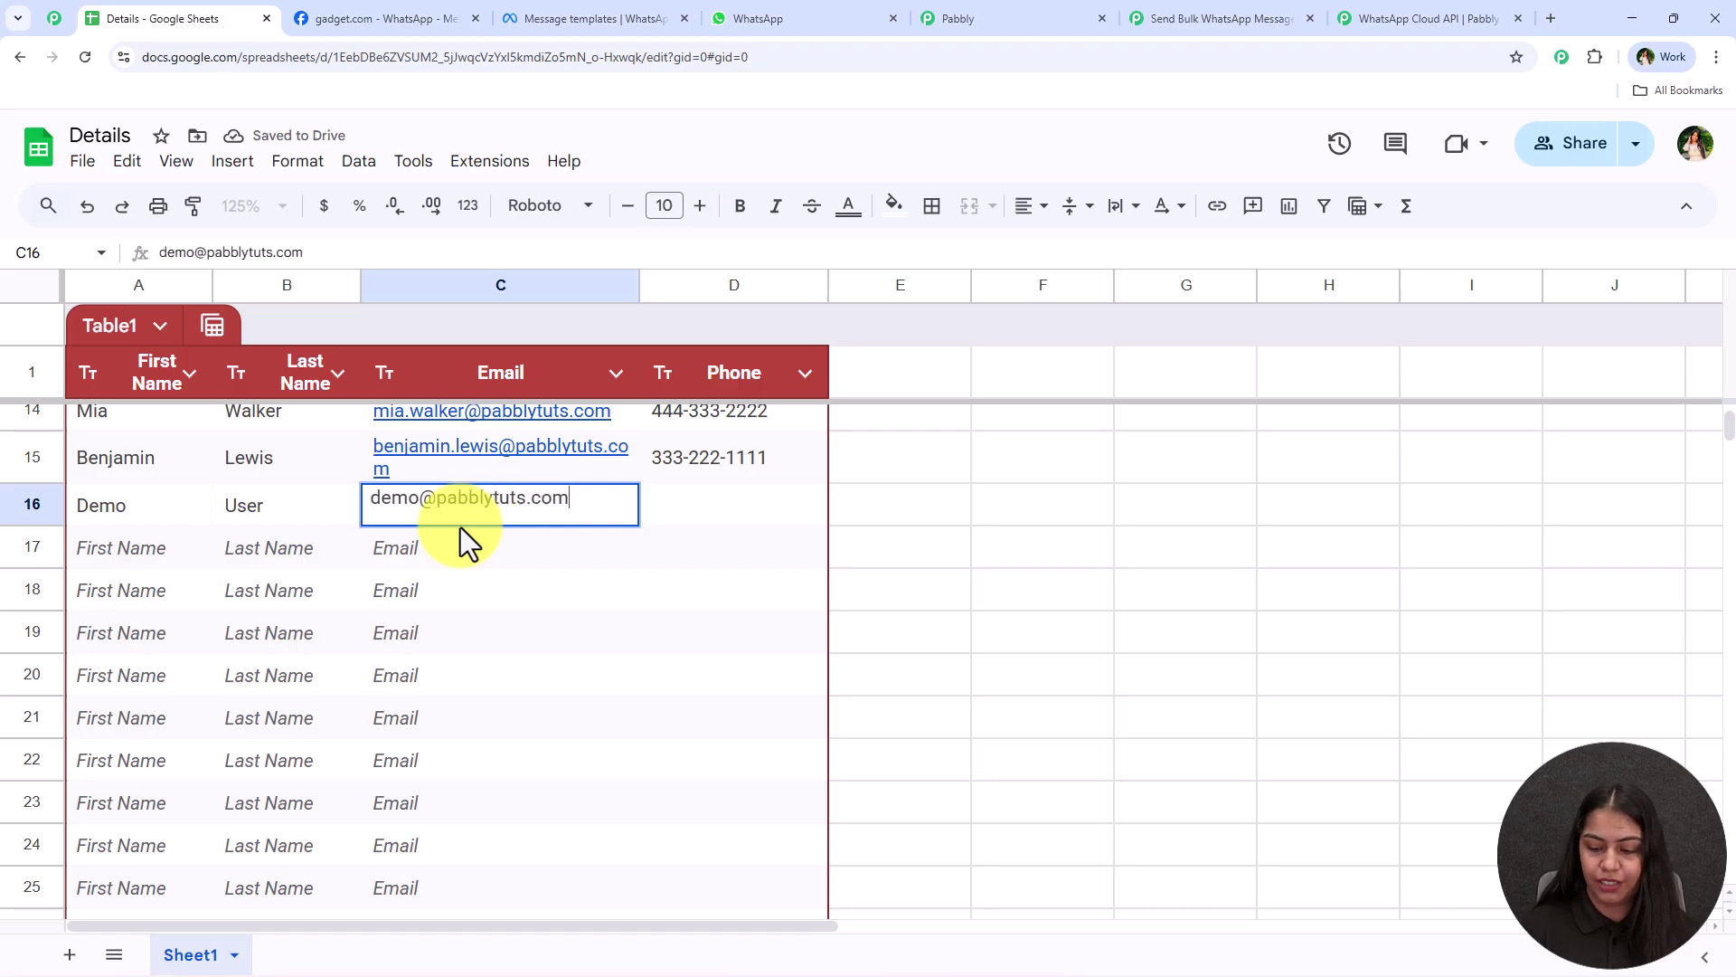
key("Tab")
type("999999999")
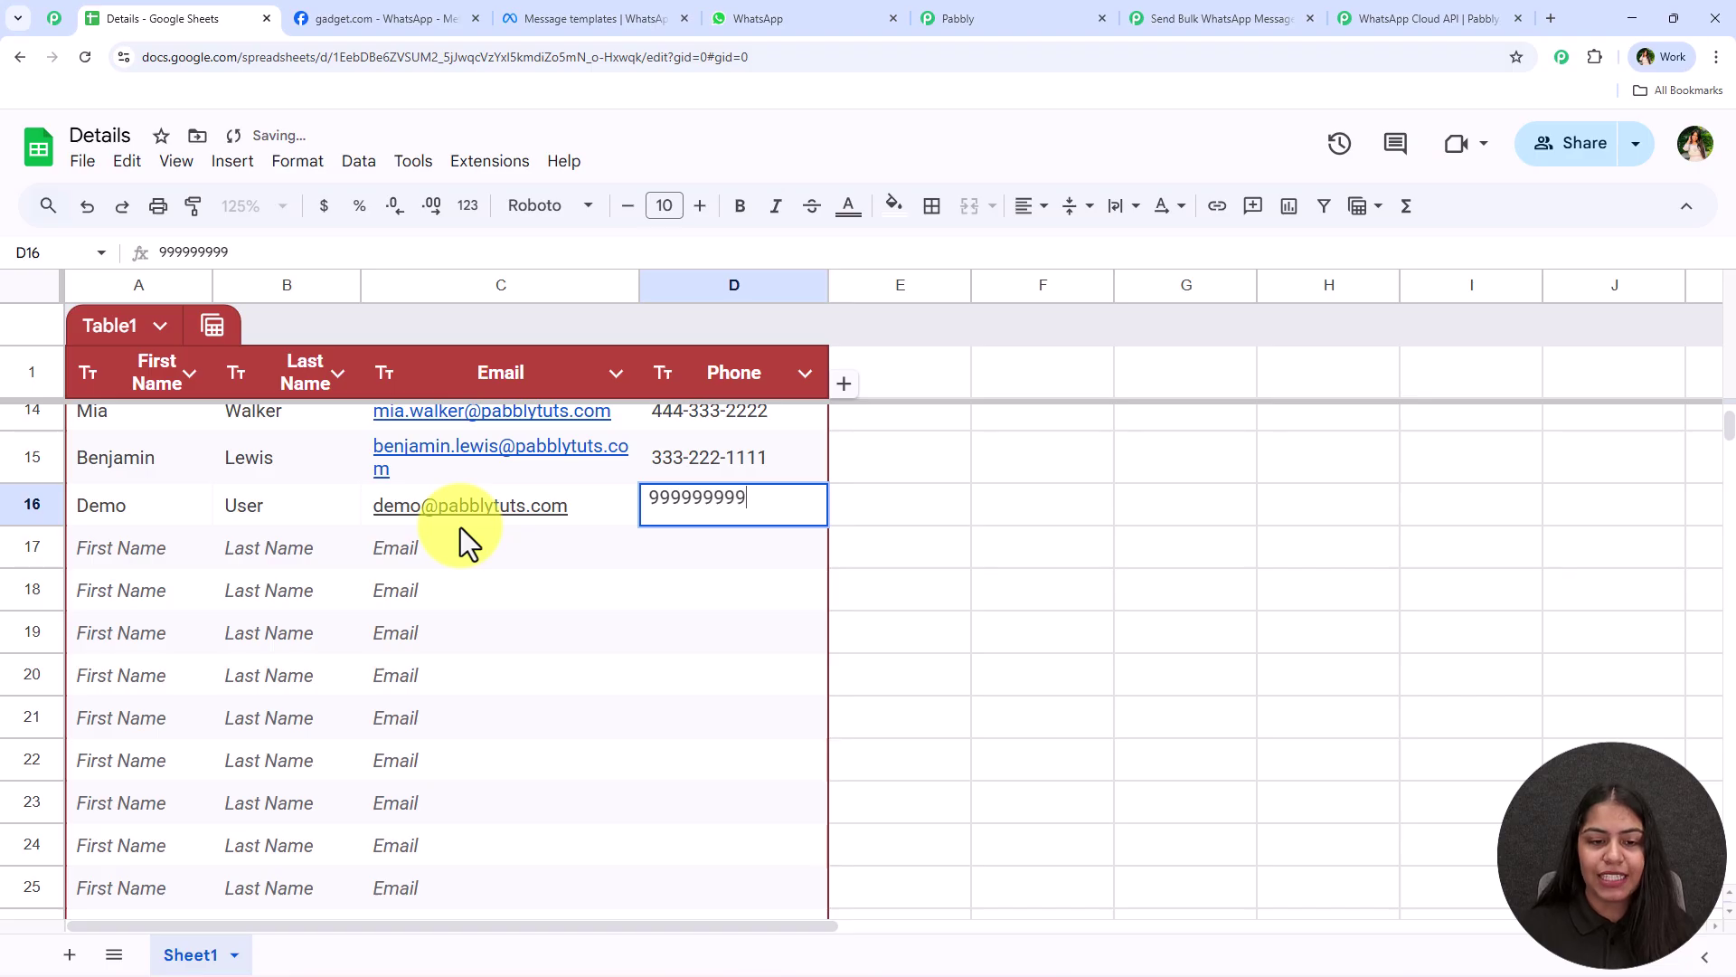
key("Return")
Review the new row 16 entry by selecting its first and last name cells
left_click(427, 675)
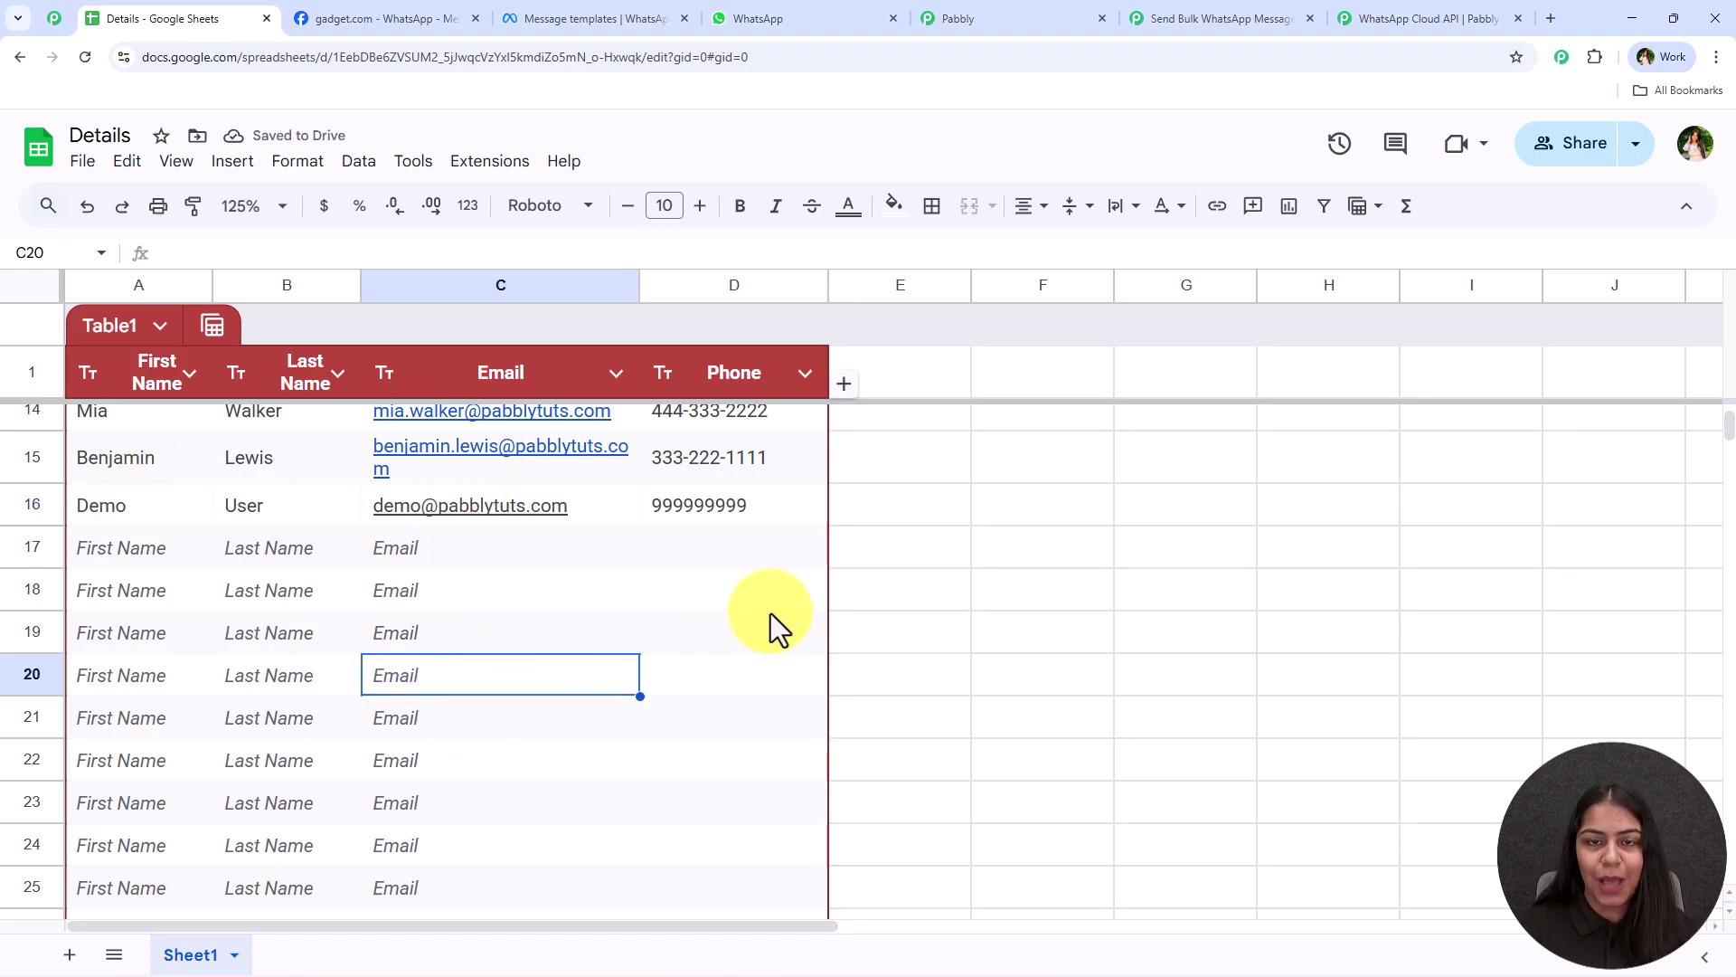
left_click_drag(109, 513, 322, 511)
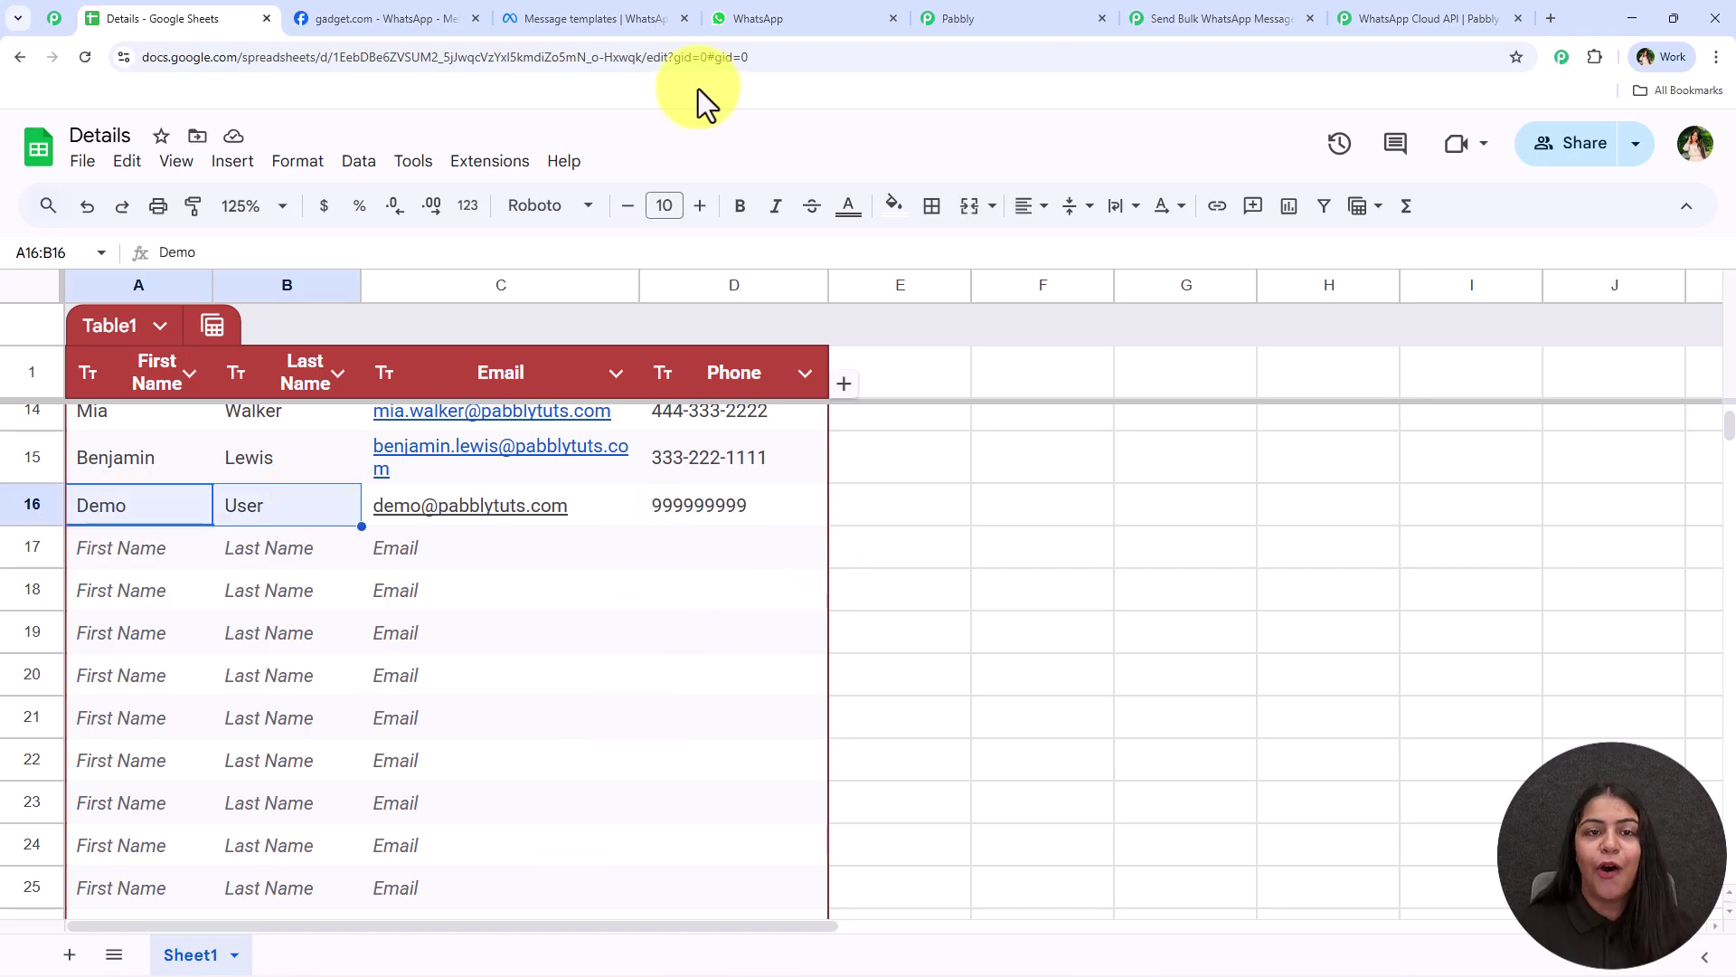
left_click(736, 17)
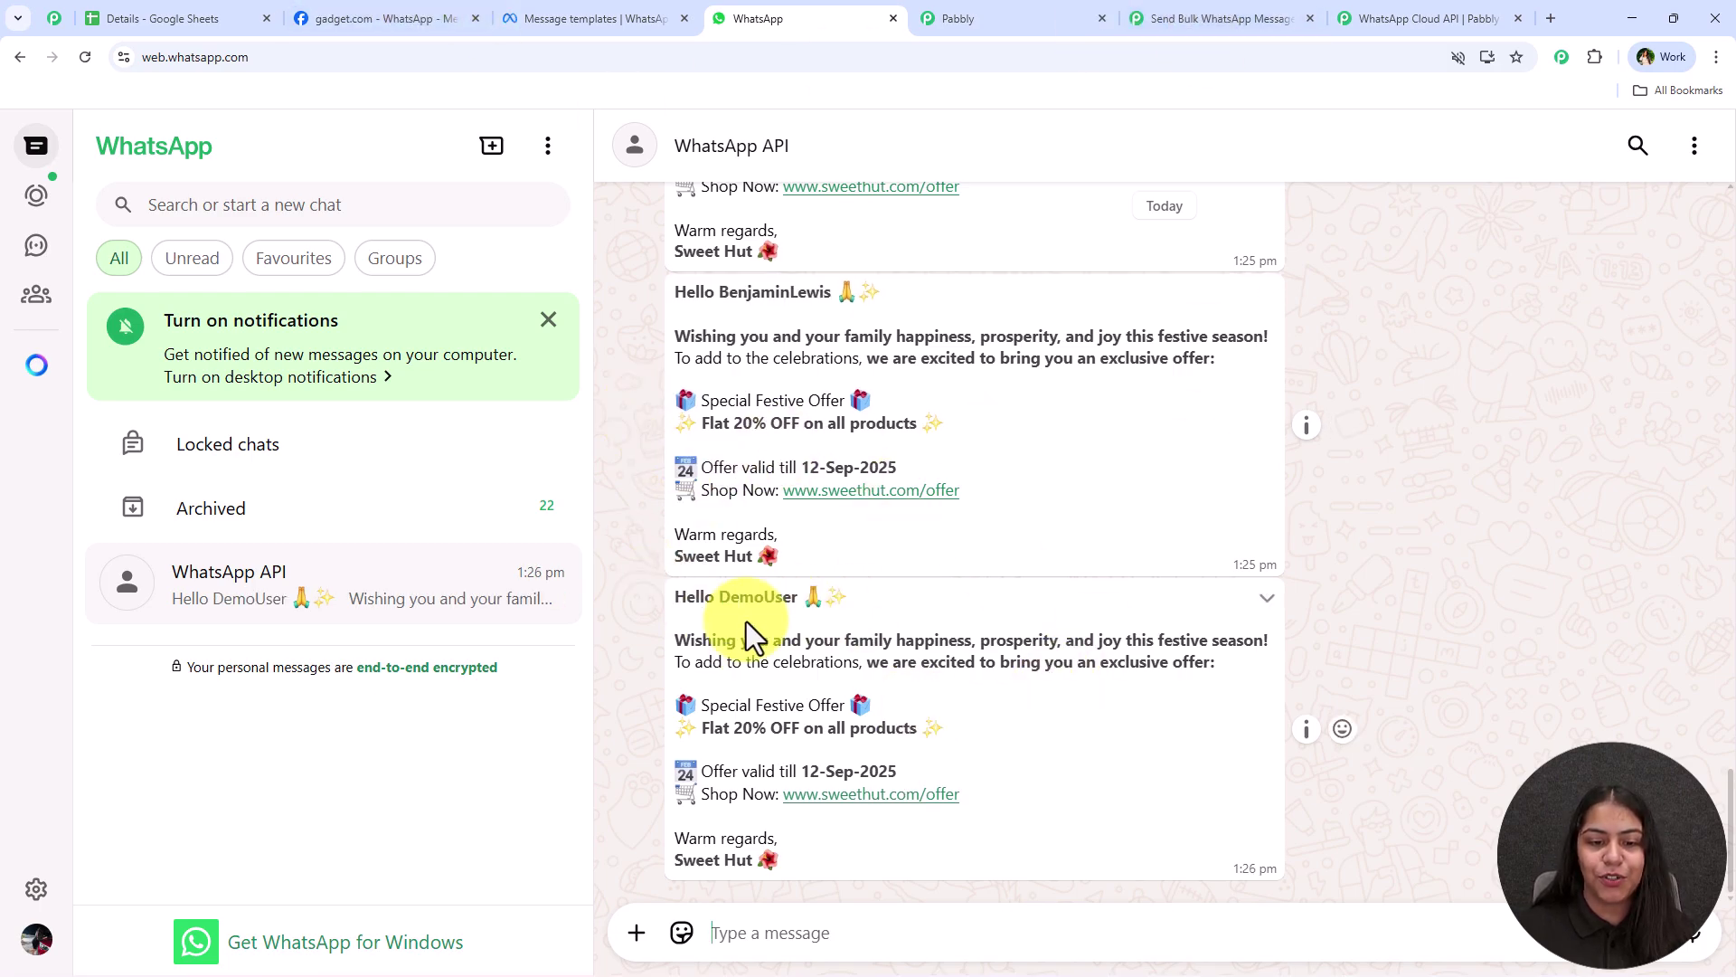
left_click_drag(674, 599, 797, 599)
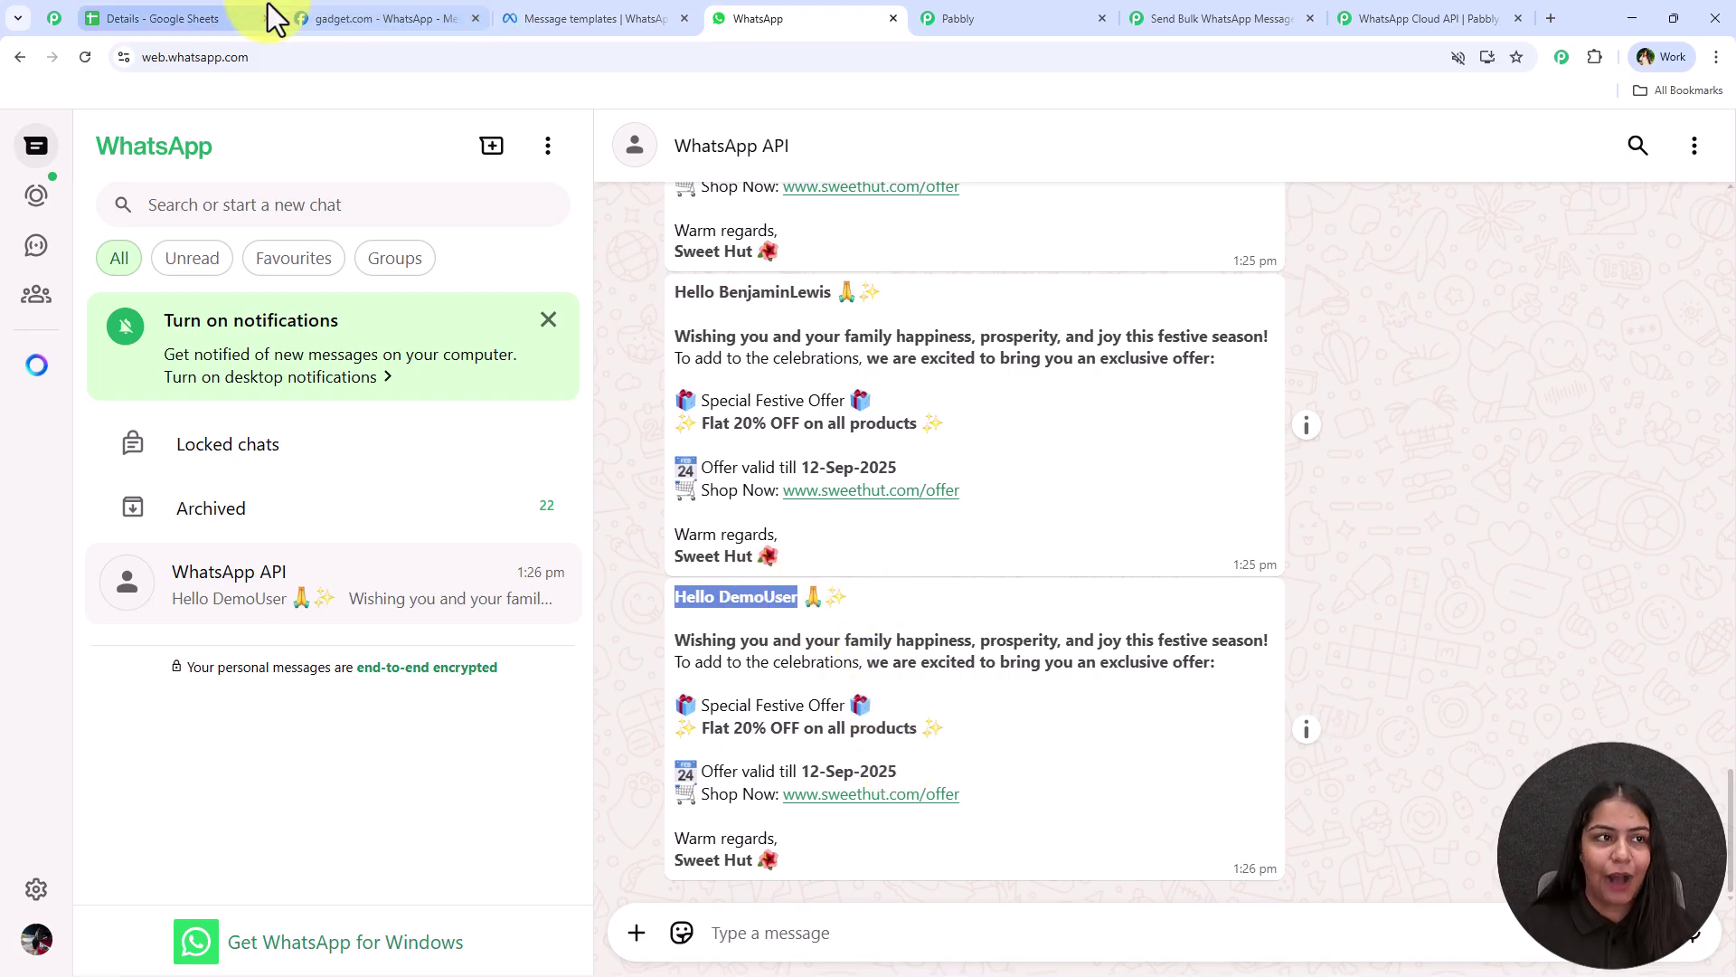
left_click(240, 16)
left_click(489, 161)
Check the Pabbly Connect Webhooks Send On Event option, then close the add-on menu
mouse_move(714, 421)
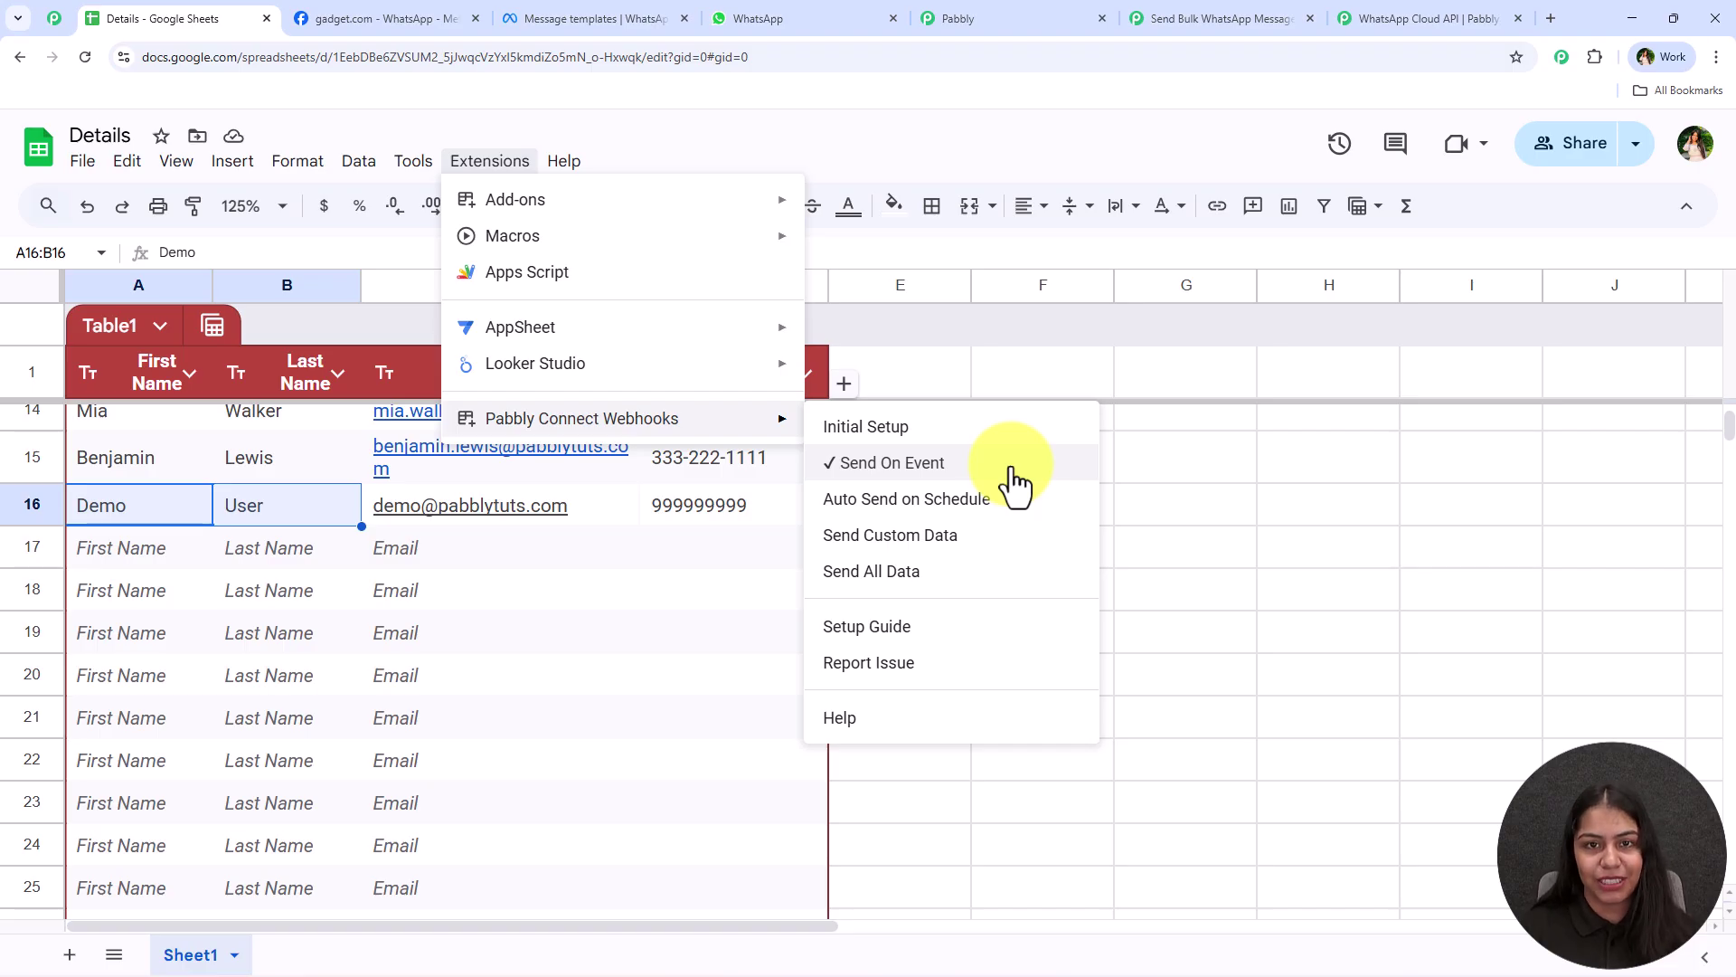
left_click(666, 643)
scroll(524, 777, "up", 4)
scroll(588, 742, "down", 3)
scroll(647, 687, "down", 5)
scroll(290, 729, "up", 5)
Inspect the empty row 17 and the phone number in D4 before returning to the workflow
left_click(133, 789)
left_click_drag(133, 789, 676, 766)
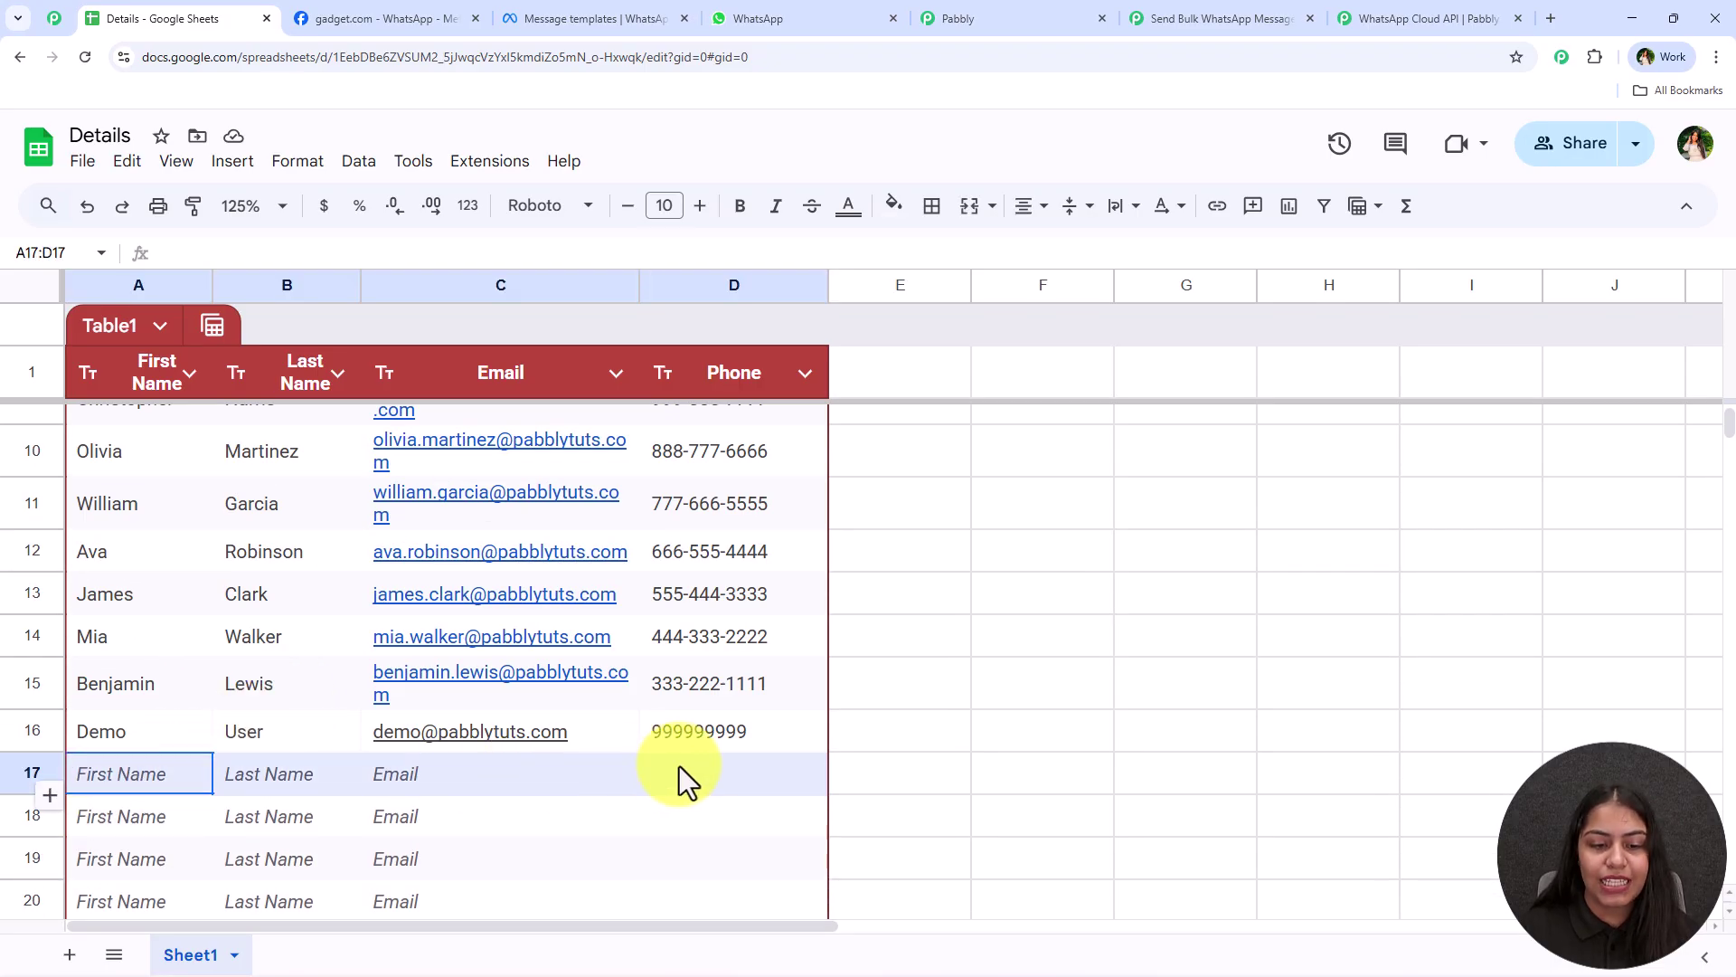
scroll(633, 715, "up", 5)
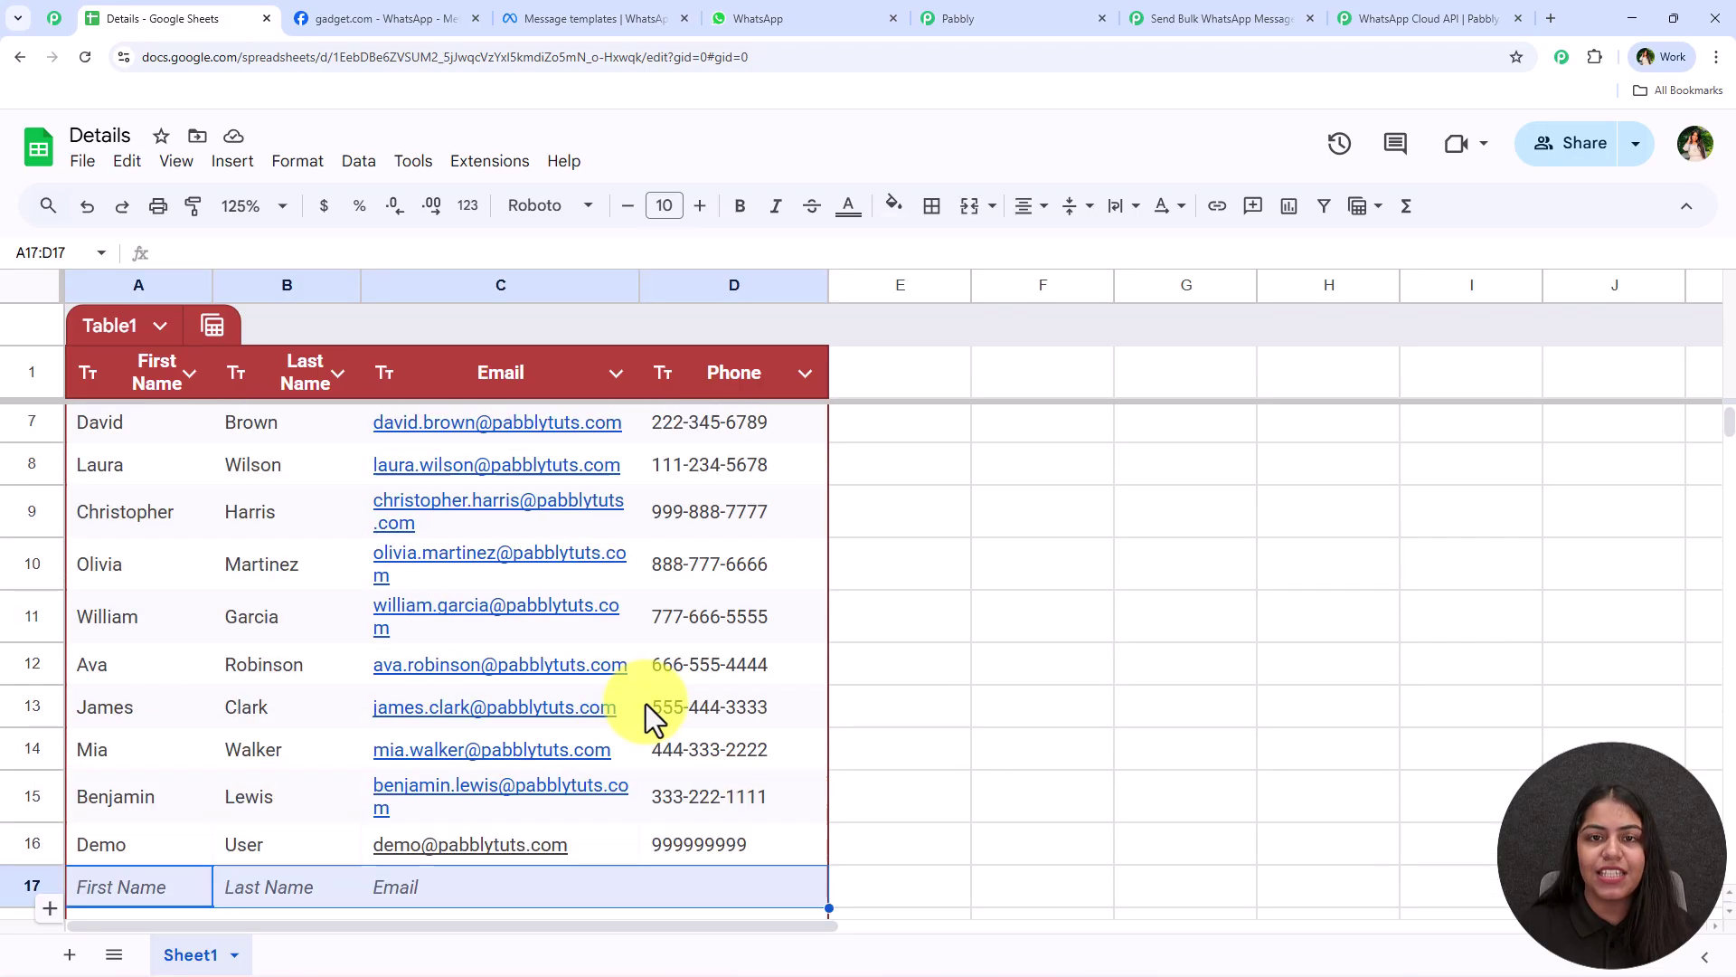
left_click(759, 535)
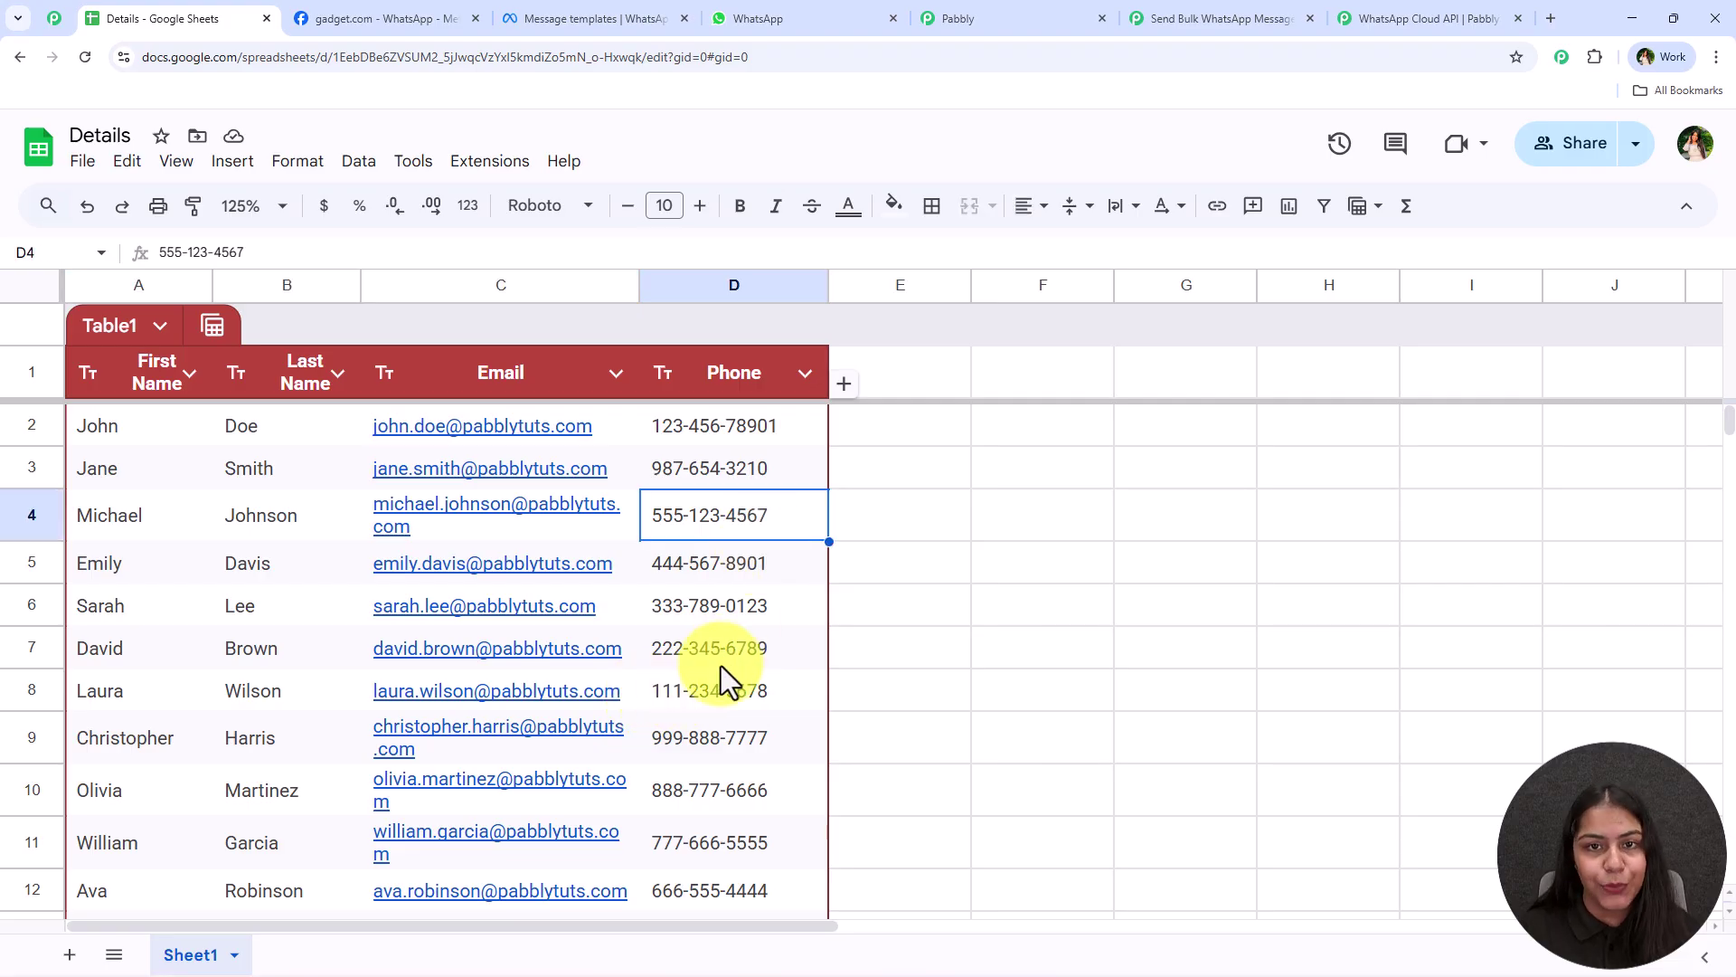
left_click(1166, 18)
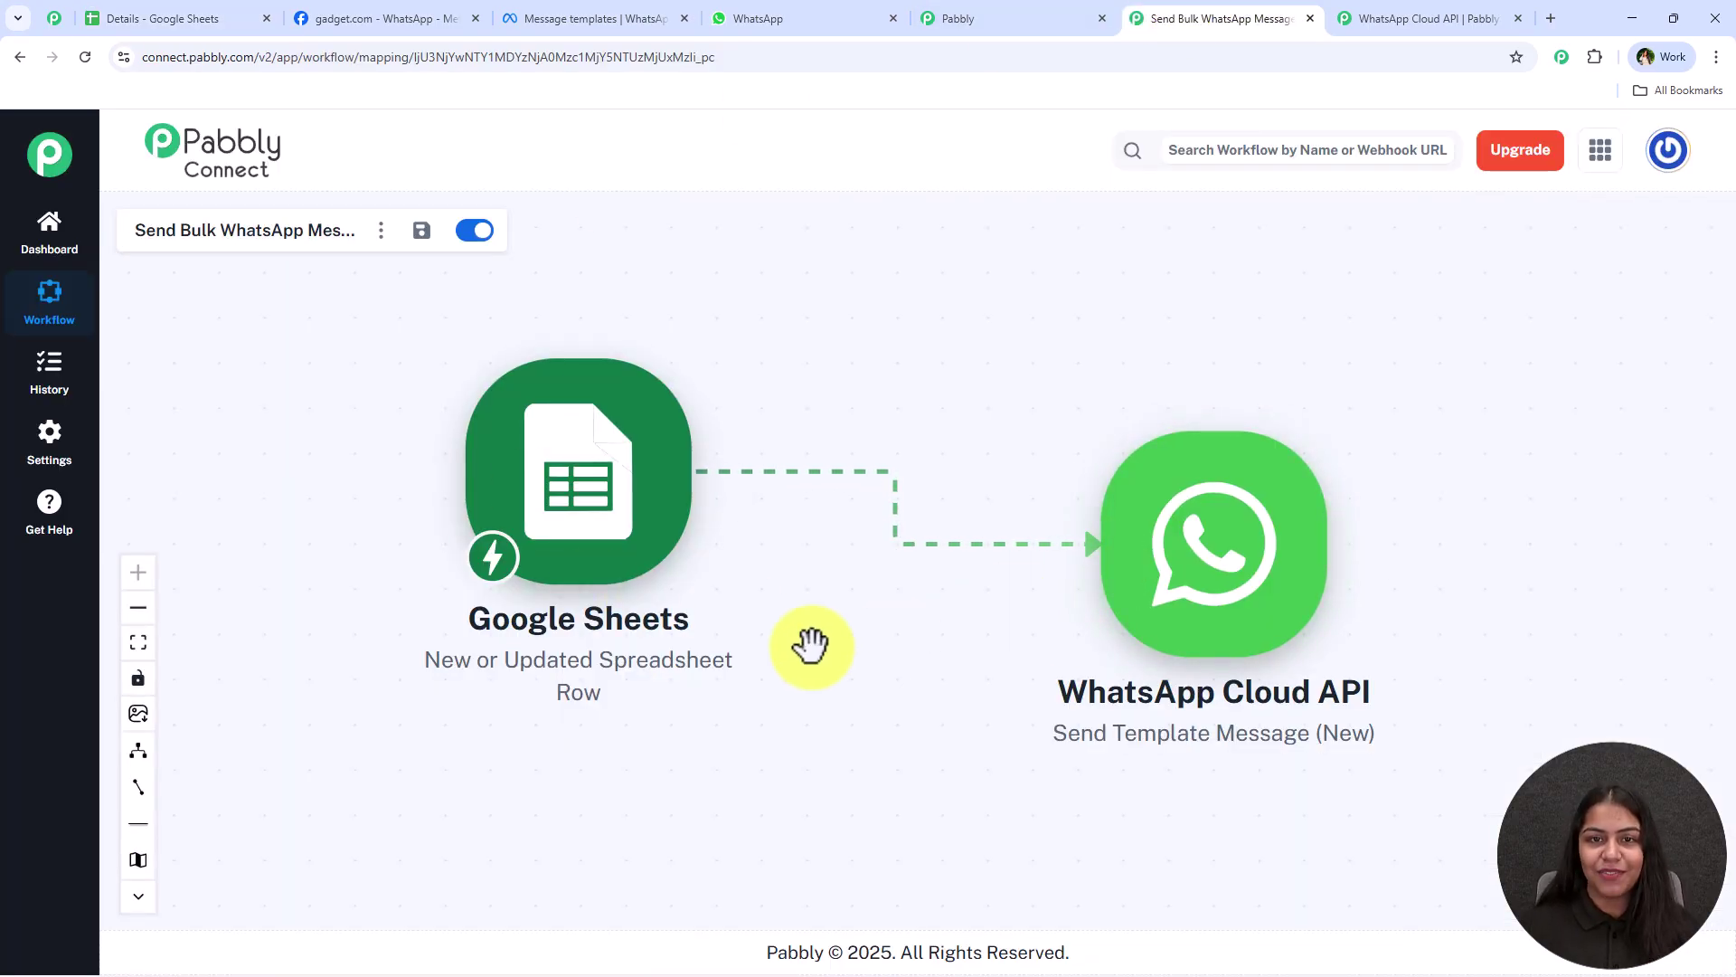